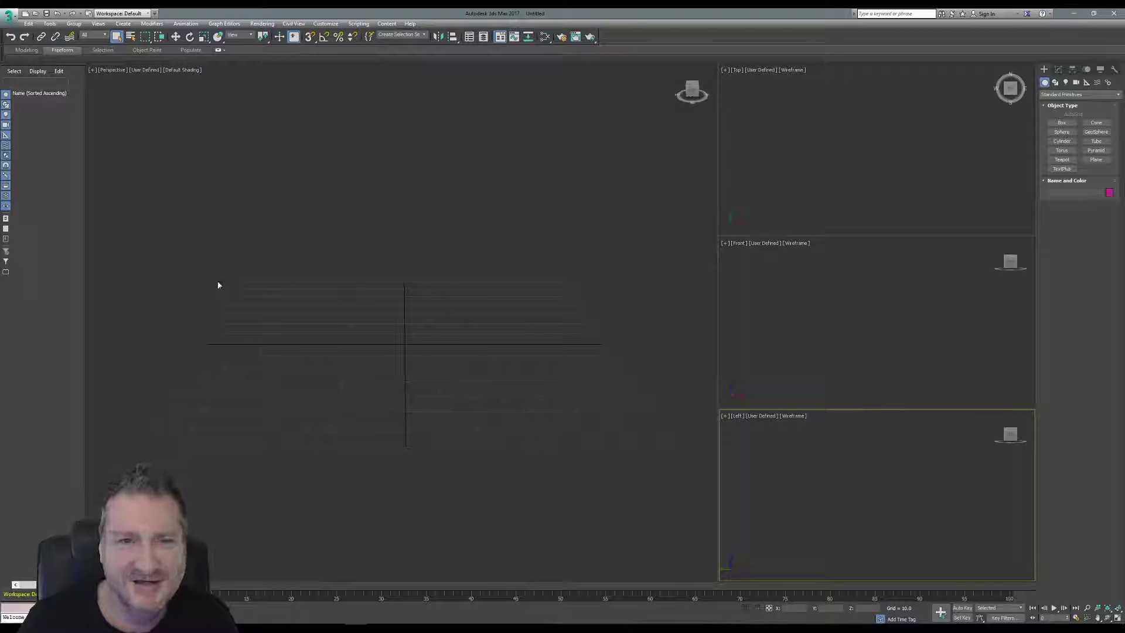
Open the recent scene Garden_Terrace_R11.max and refresh the display of its viewports.
{"action": "left_click", "coordinate": [7, 22]}
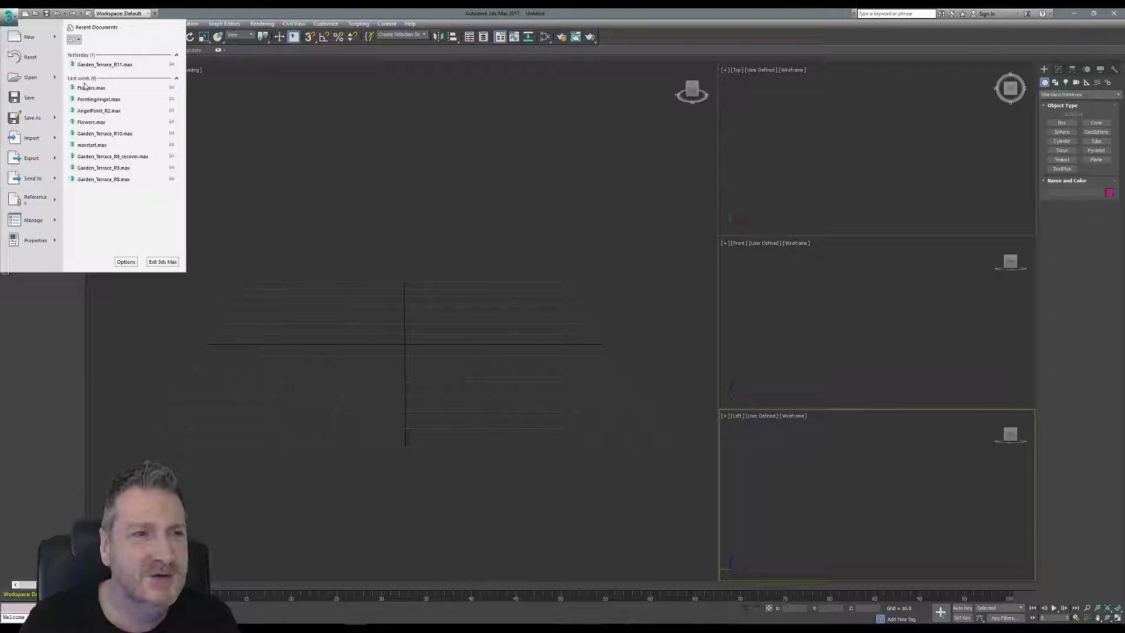
{"action": "left_click", "coordinate": [117, 65]}
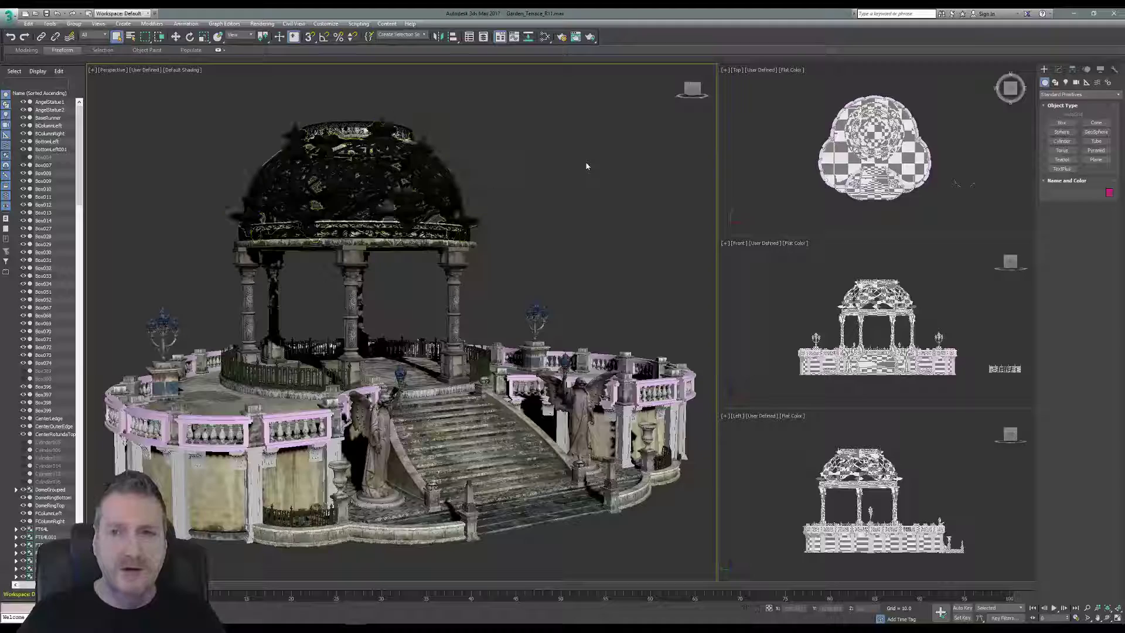
{"action": "left_click", "coordinate": [778, 153]}
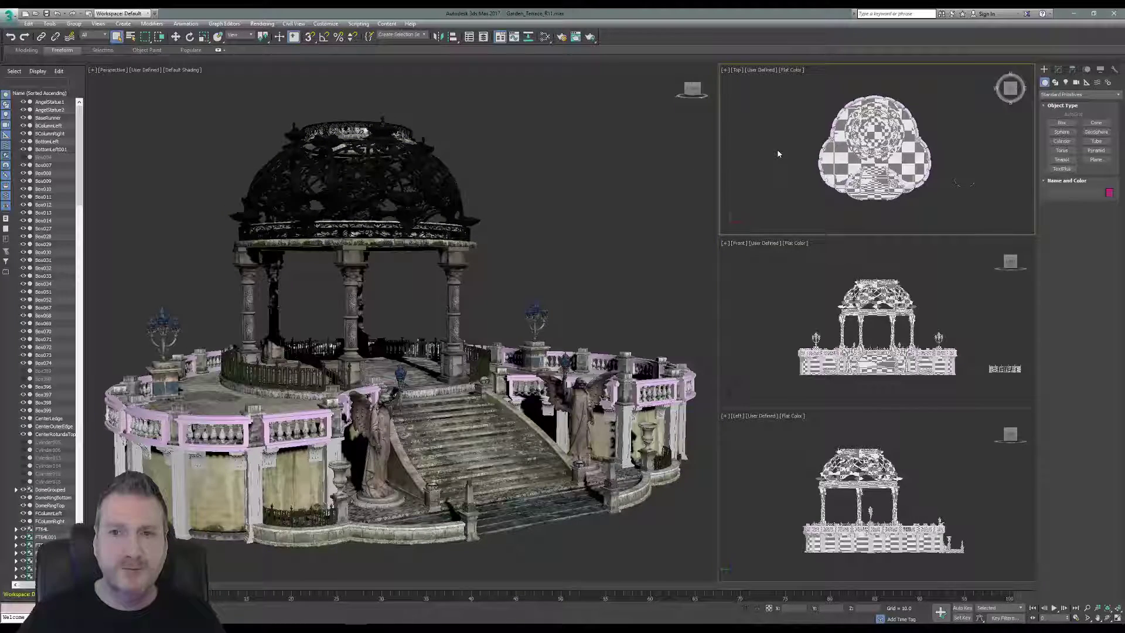
{"action": "left_click", "coordinate": [602, 210]}
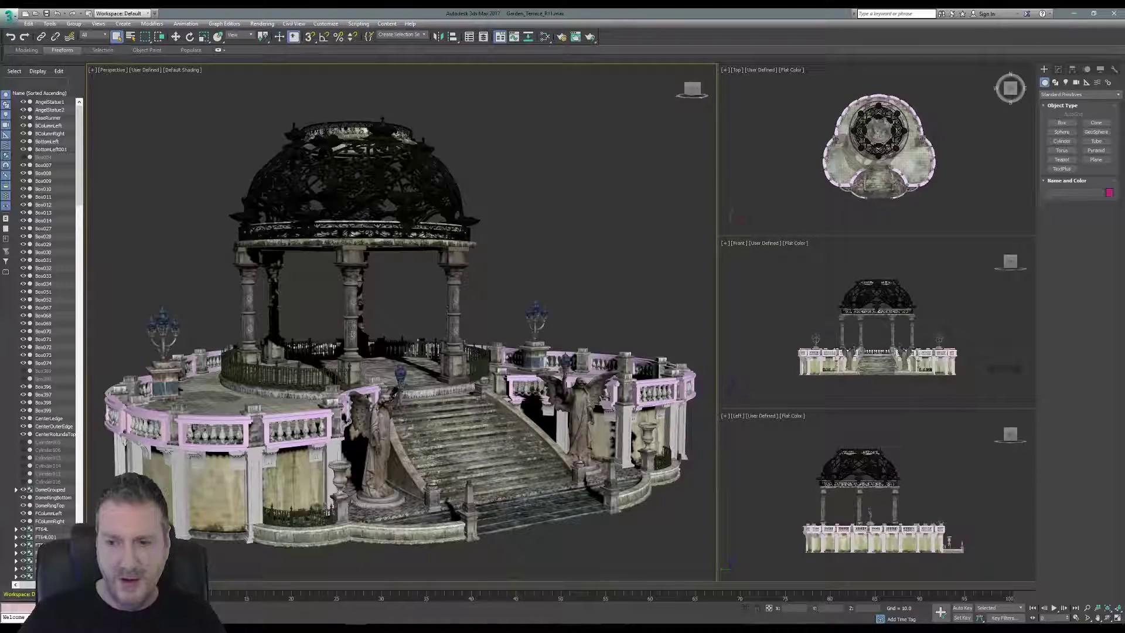
Maximize the perspective viewport and view the terrace's stairs, rotunda and floor from the front and above.
{"action": "left_click", "coordinate": [1108, 619]}
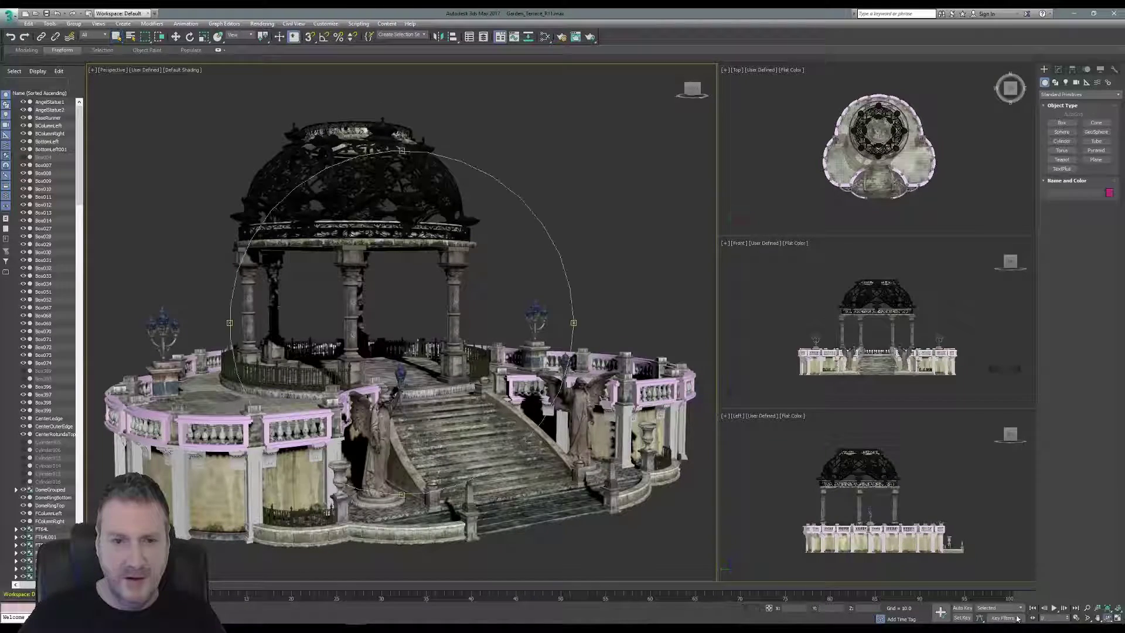
{"action": "left_click_drag", "start_coordinate": [449, 355], "coordinate": [407, 358]}
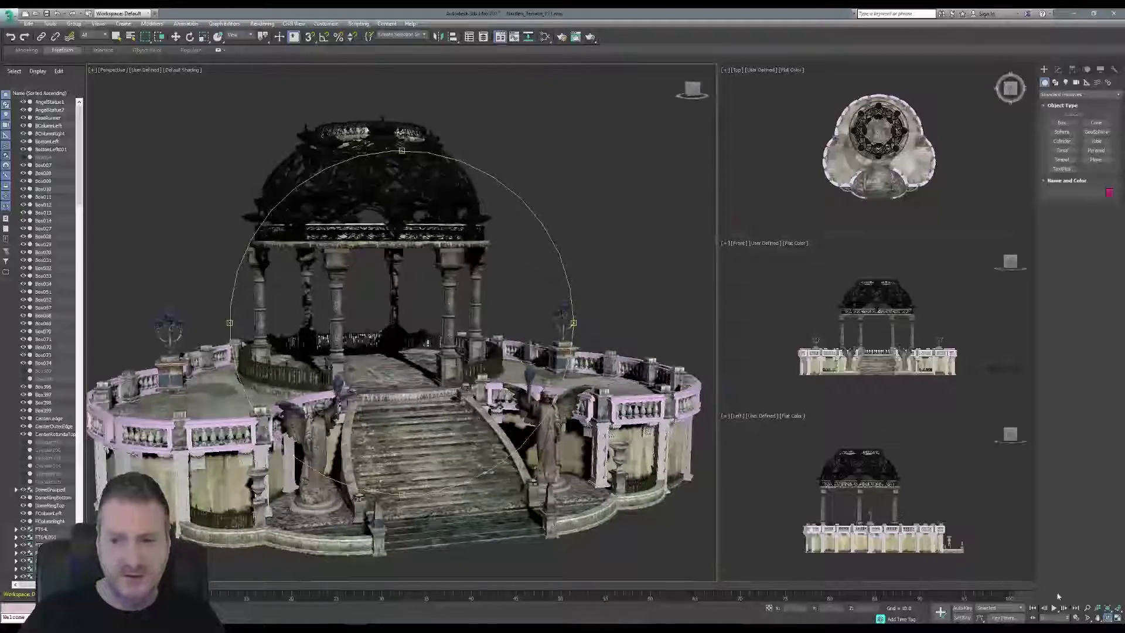
{"action": "left_click", "coordinate": [1117, 618]}
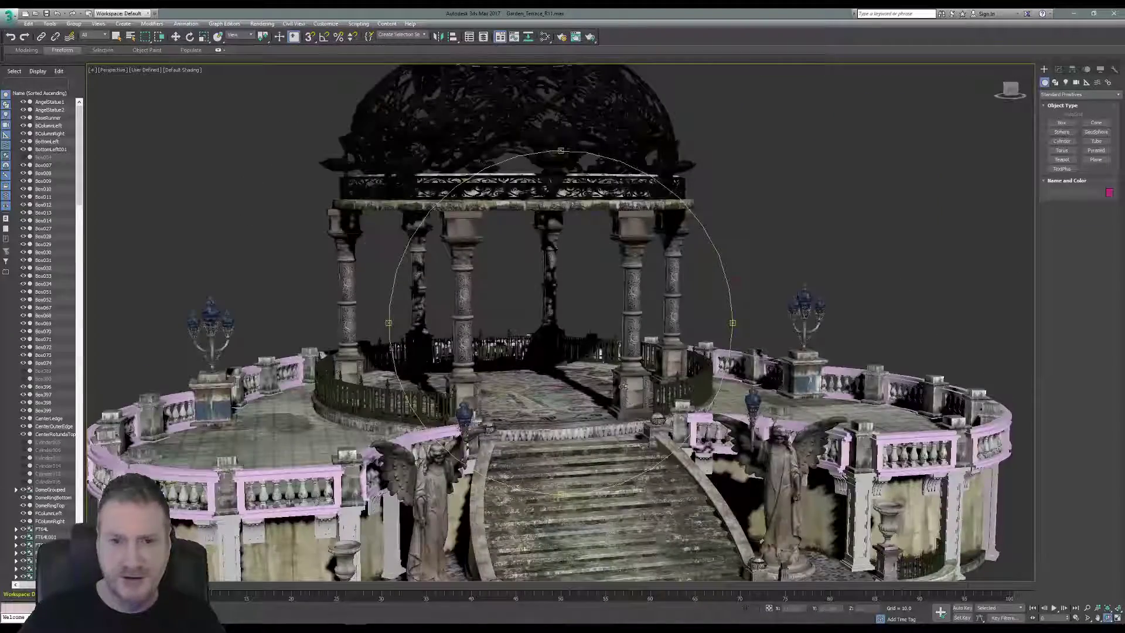
{"action": "left_click_drag", "start_coordinate": [595, 405], "coordinate": [596, 375]}
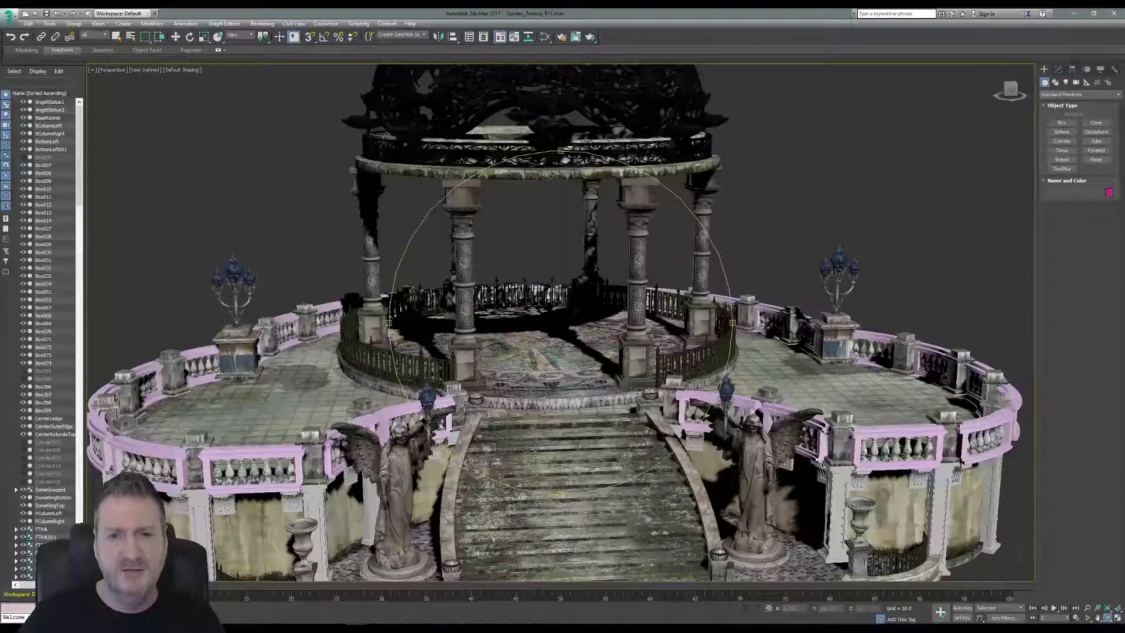
{"action": "left_click_drag", "start_coordinate": [596, 376], "coordinate": [573, 359]}
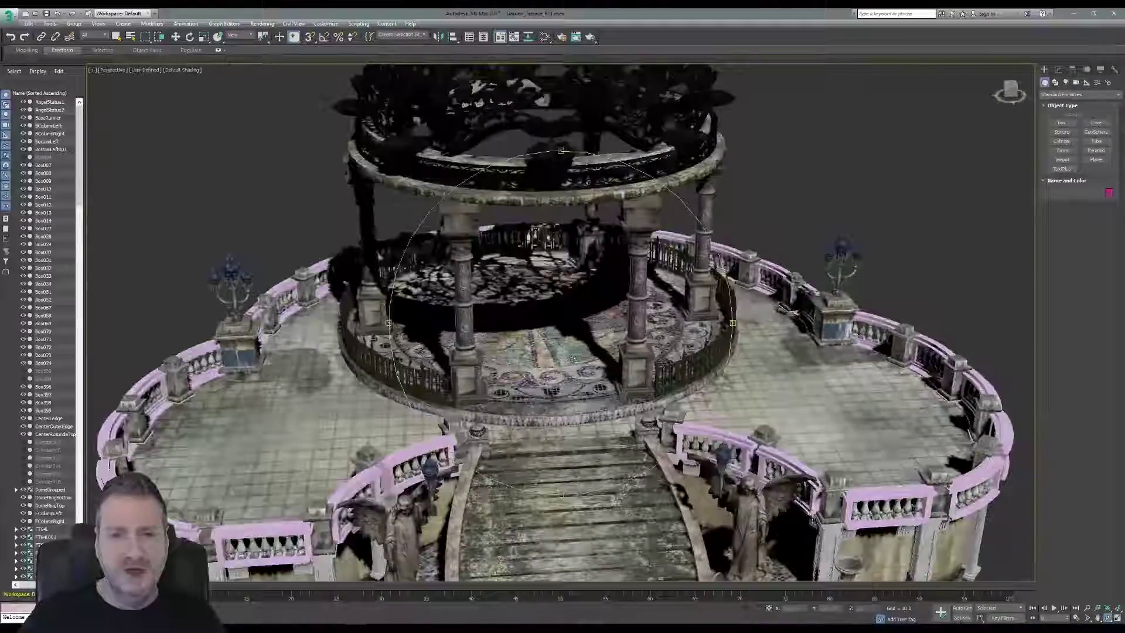
Isolate the round mosaic floor CenterRotundaTop to inspect its texture from above, and end the isolation.
{"action": "left_click", "coordinate": [116, 37]}
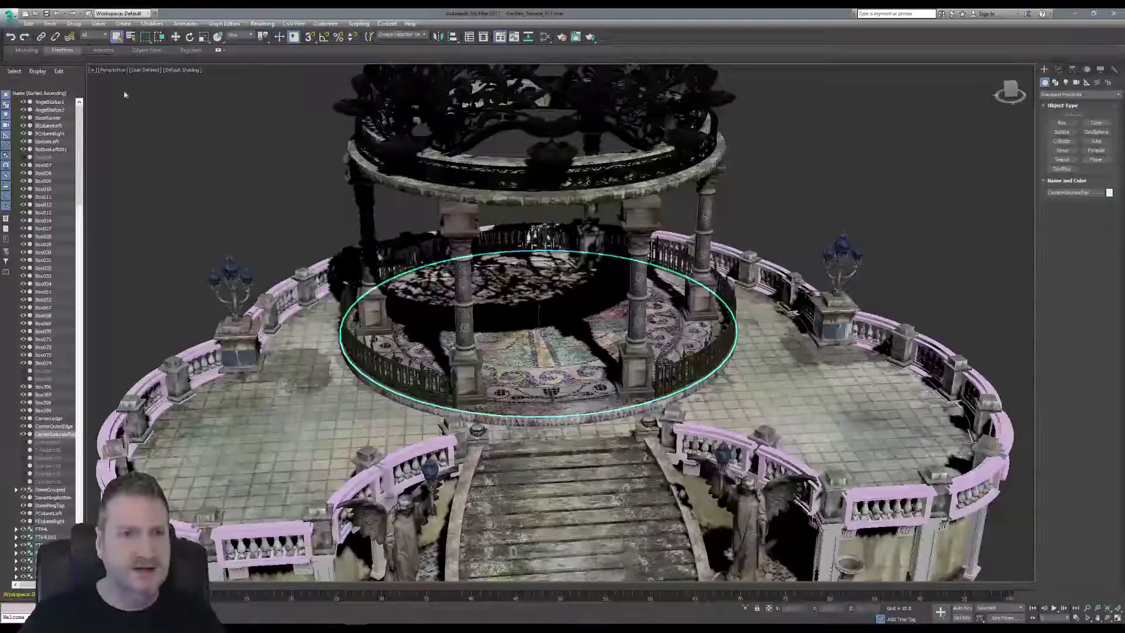
{"action": "left_click", "coordinate": [49, 23]}
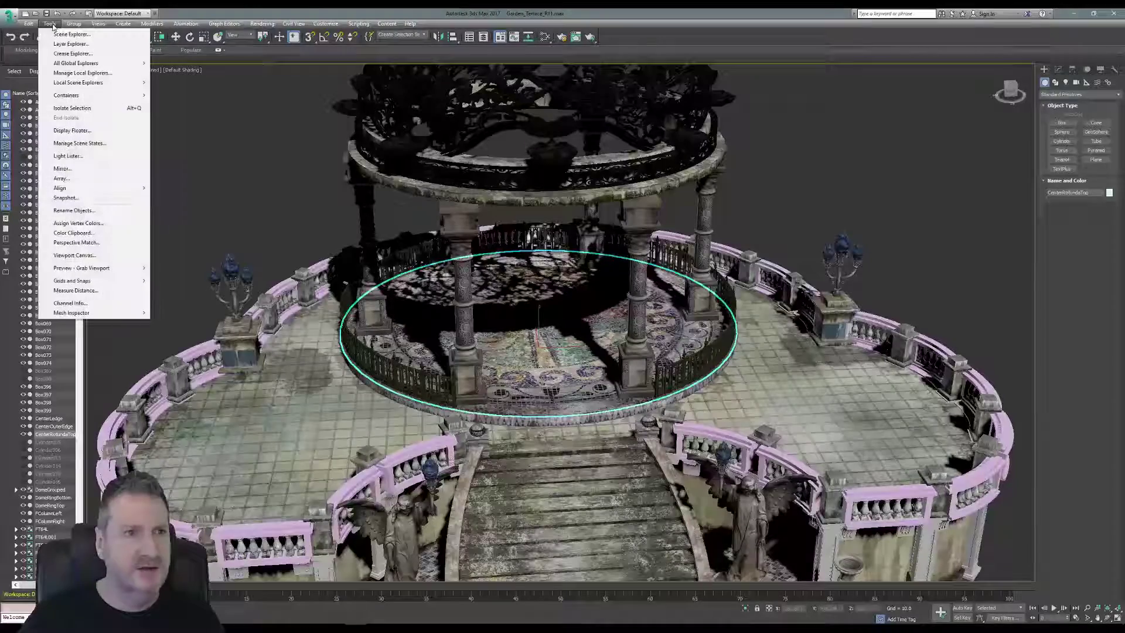
{"action": "left_click", "coordinate": [72, 108]}
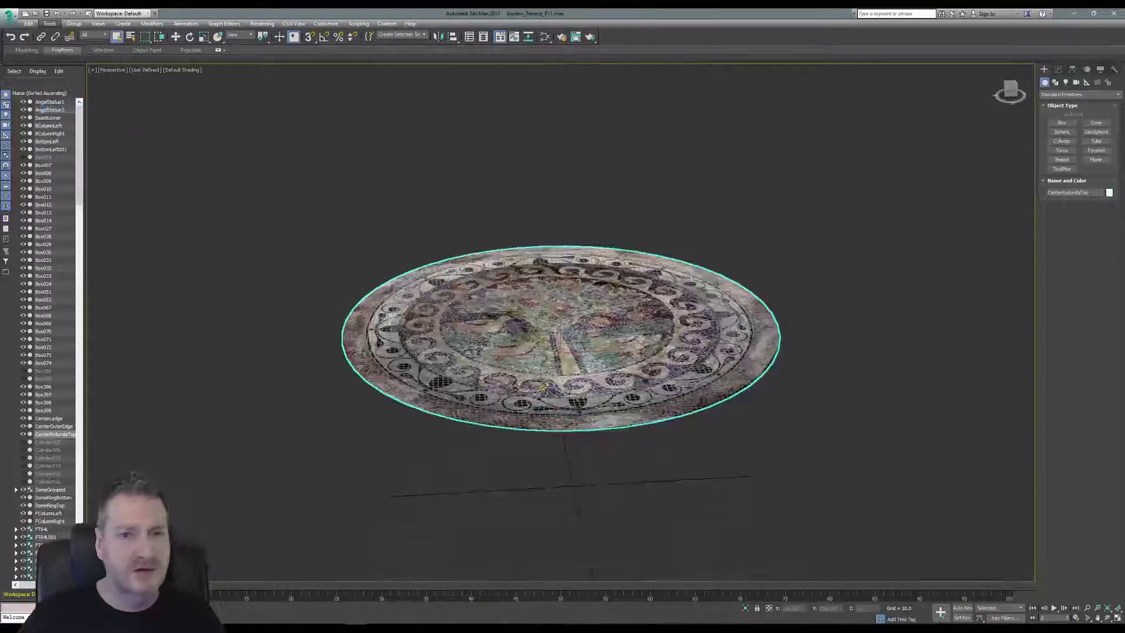
{"action": "left_click", "coordinate": [1107, 619]}
{"action": "left_click_drag", "start_coordinate": [559, 252], "coordinate": [557, 348]}
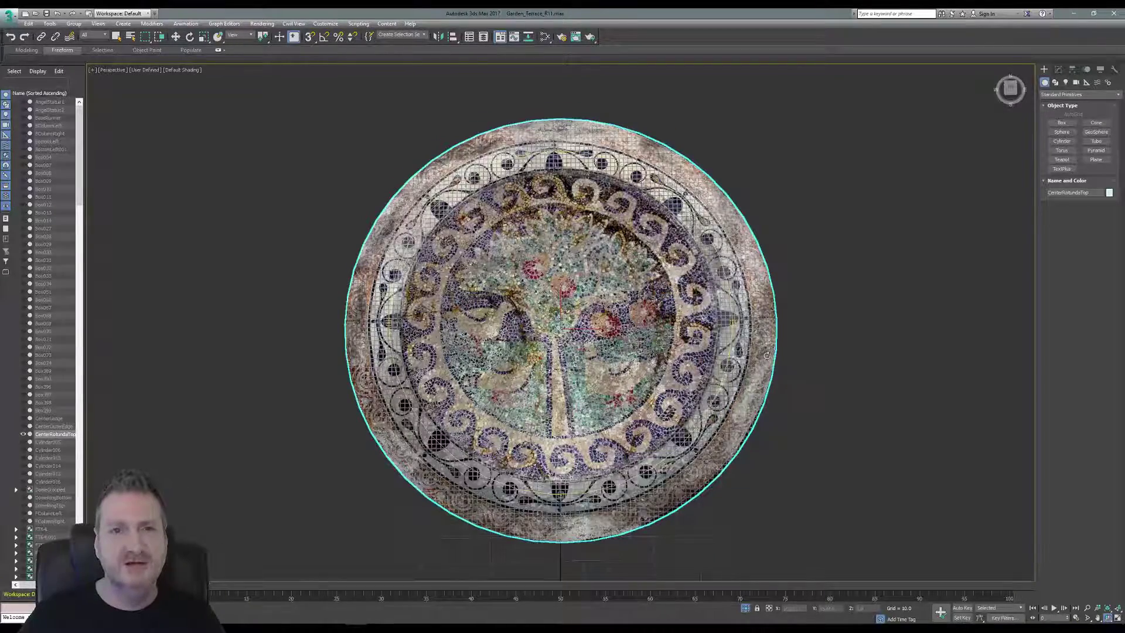
{"action": "left_click_drag", "start_coordinate": [571, 338], "coordinate": [569, 293]}
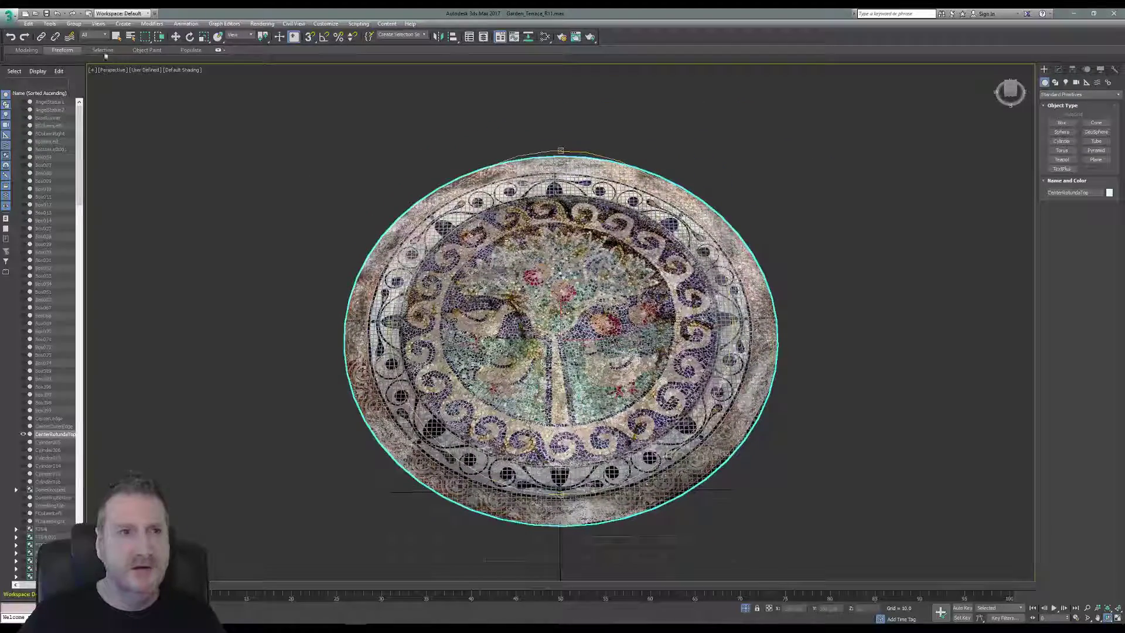
{"action": "left_click", "coordinate": [50, 23]}
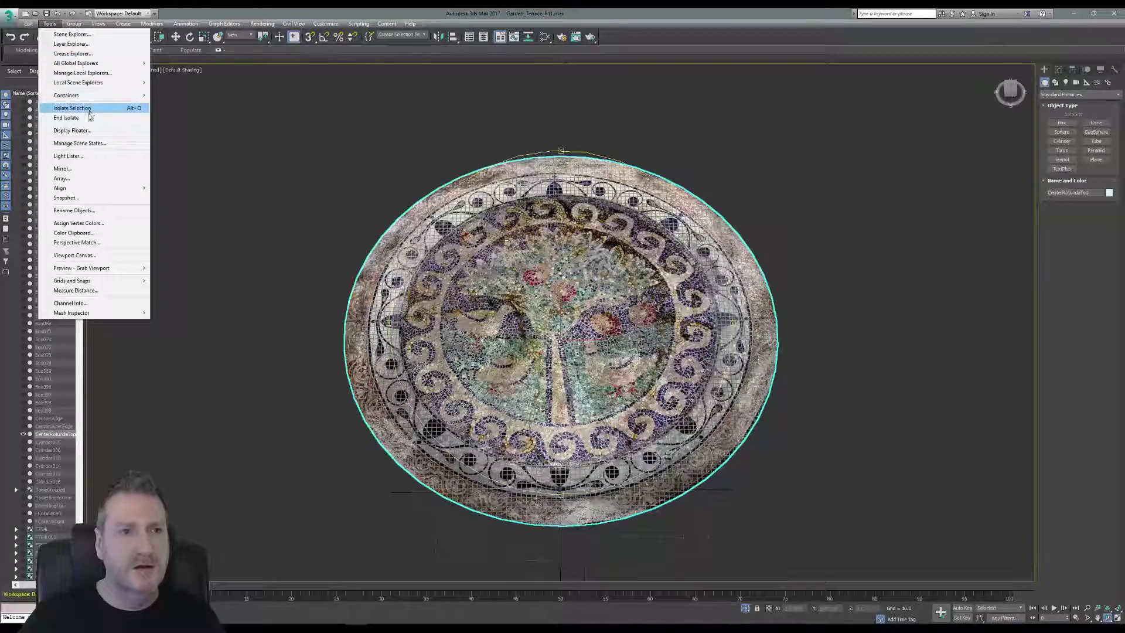
{"action": "left_click", "coordinate": [66, 117]}
Examine the balustrades, pillars and outer wall along the side and back of the terrace.
{"action": "left_click_drag", "start_coordinate": [567, 340], "coordinate": [540, 334]}
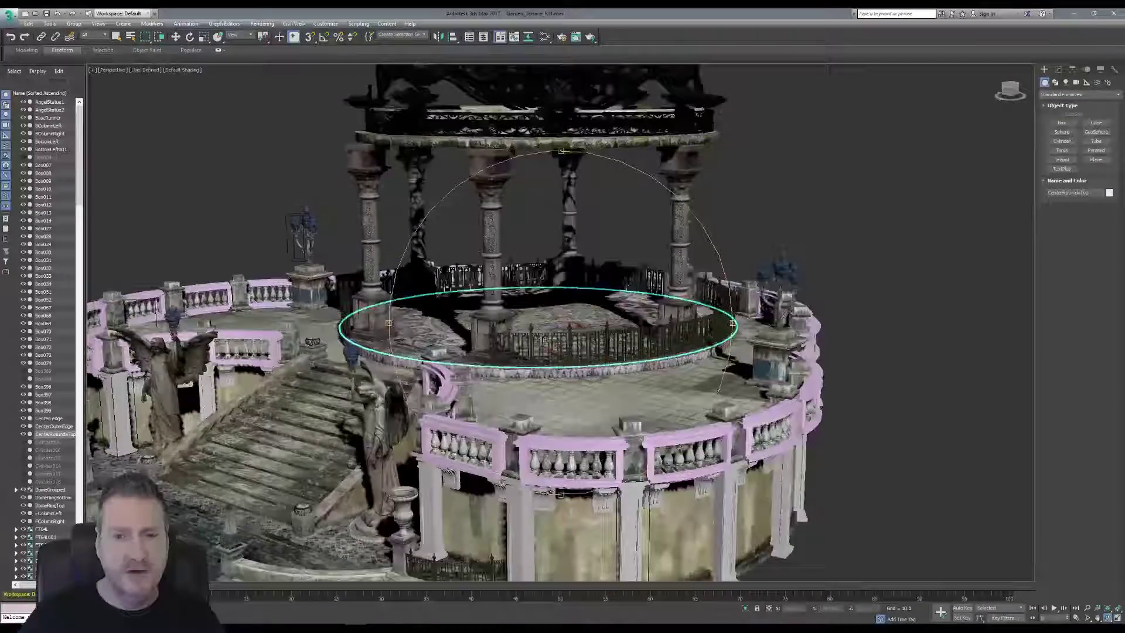
{"action": "left_click_drag", "start_coordinate": [586, 363], "coordinate": [582, 351]}
{"action": "middle_click_drag", "start_coordinate": [582, 351], "coordinate": [624, 317]}
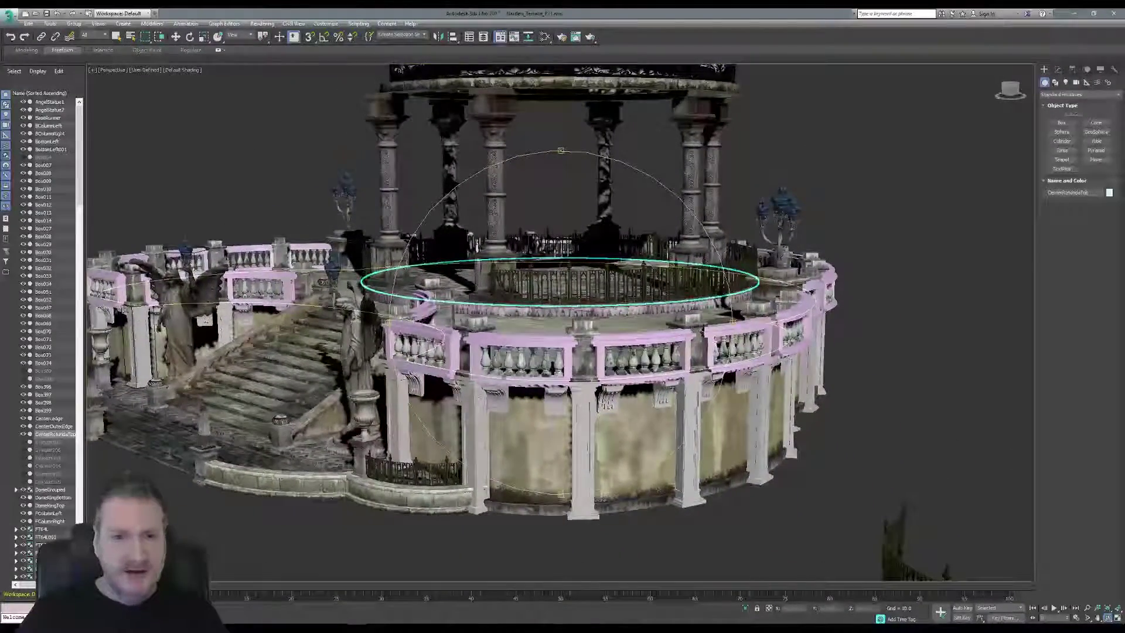
{"action": "scroll", "coordinate": [515, 345], "scroll_direction": "up", "scroll_amount": 2}
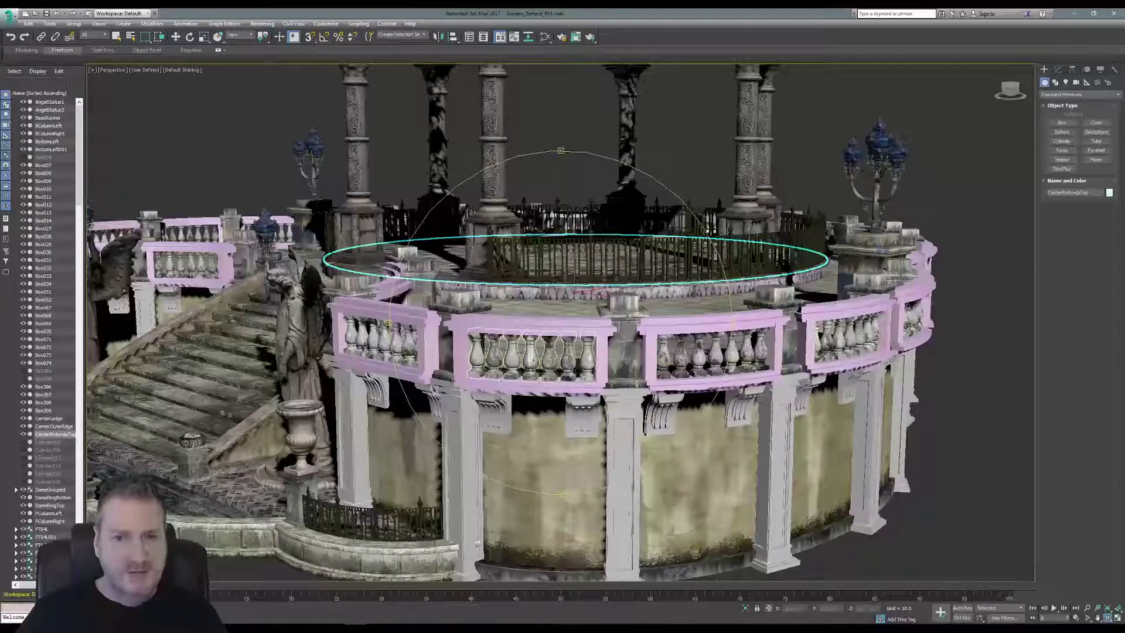
{"action": "left_click_drag", "start_coordinate": [556, 362], "coordinate": [593, 368]}
{"action": "left_click_drag", "start_coordinate": [795, 425], "coordinate": [797, 431]}
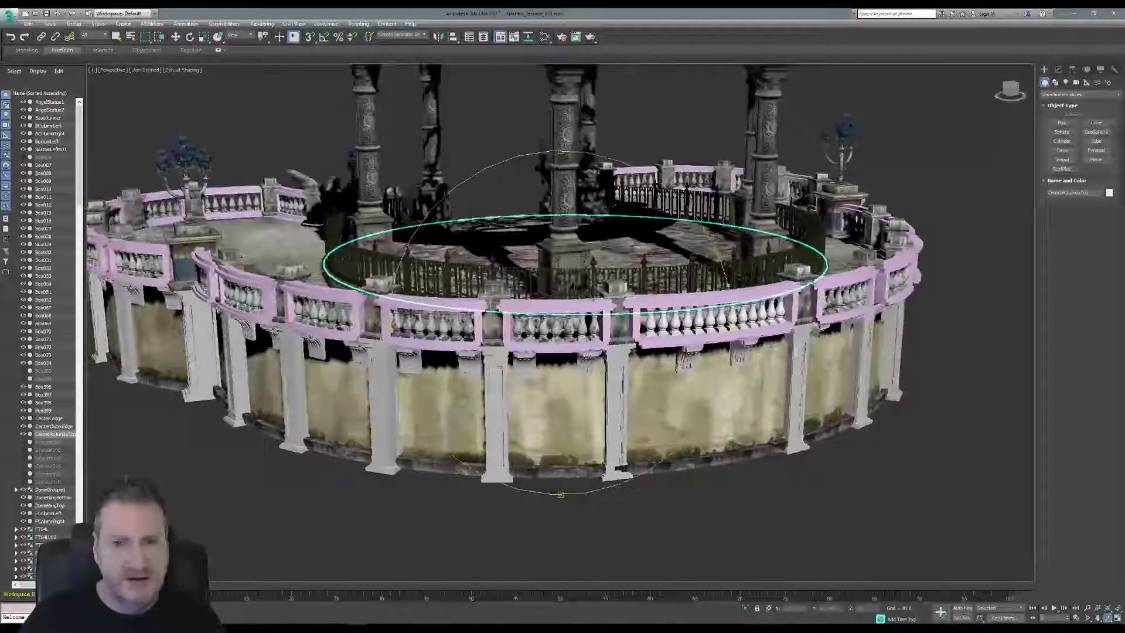
{"action": "left_click_drag", "start_coordinate": [609, 311], "coordinate": [597, 338]}
{"action": "scroll", "coordinate": [597, 339], "scroll_direction": "up", "scroll_amount": 3}
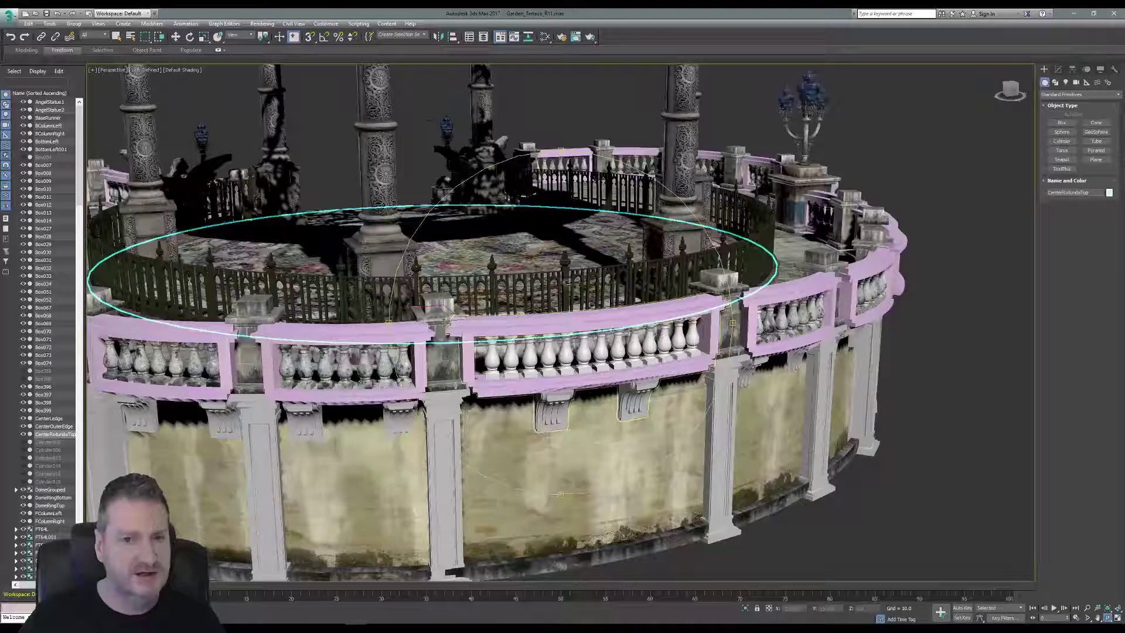
Isolate the untextured white baluster group in the terrace's outer balustrade.
{"action": "left_click", "coordinate": [117, 37]}
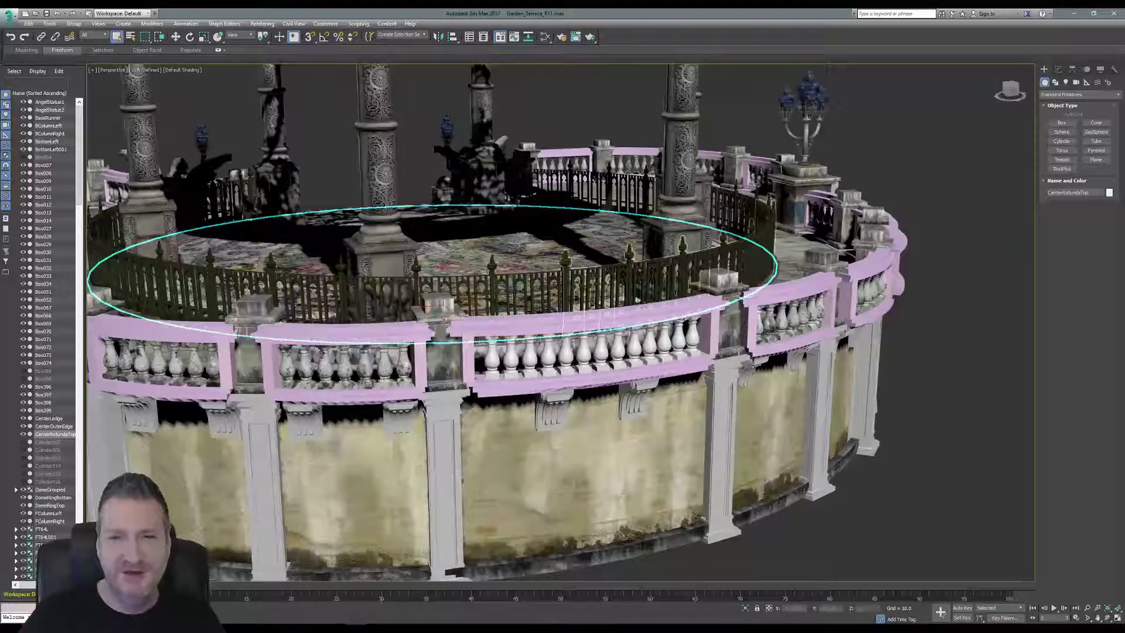
{"action": "middle_click_drag", "start_coordinate": [595, 275], "coordinate": [655, 389]}
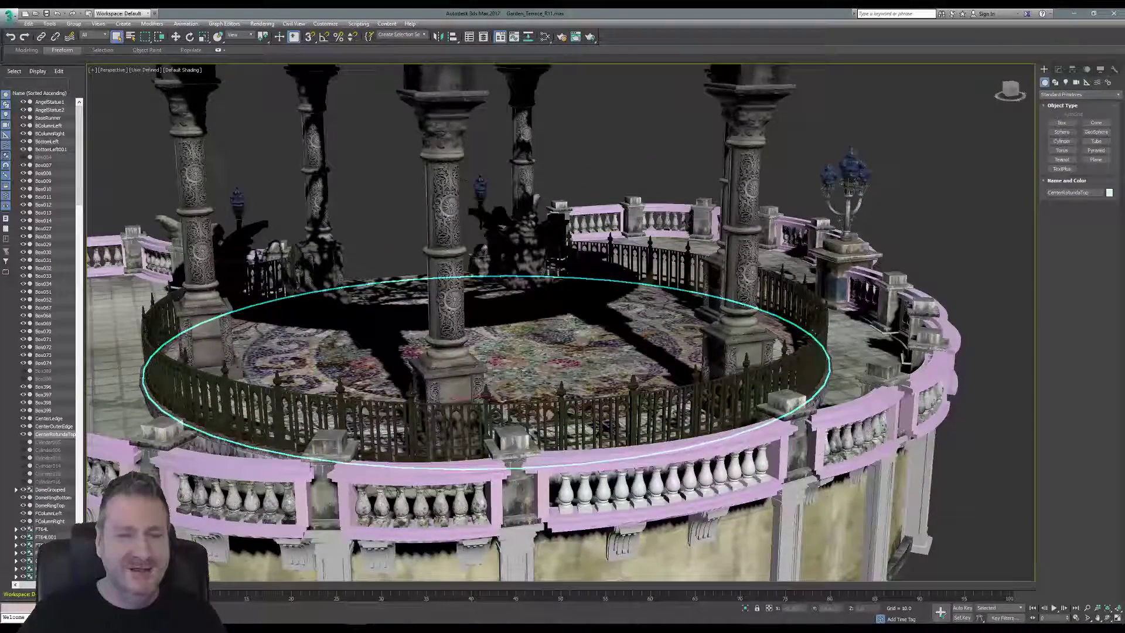
{"action": "middle_click_drag", "start_coordinate": [528, 382], "coordinate": [541, 313]}
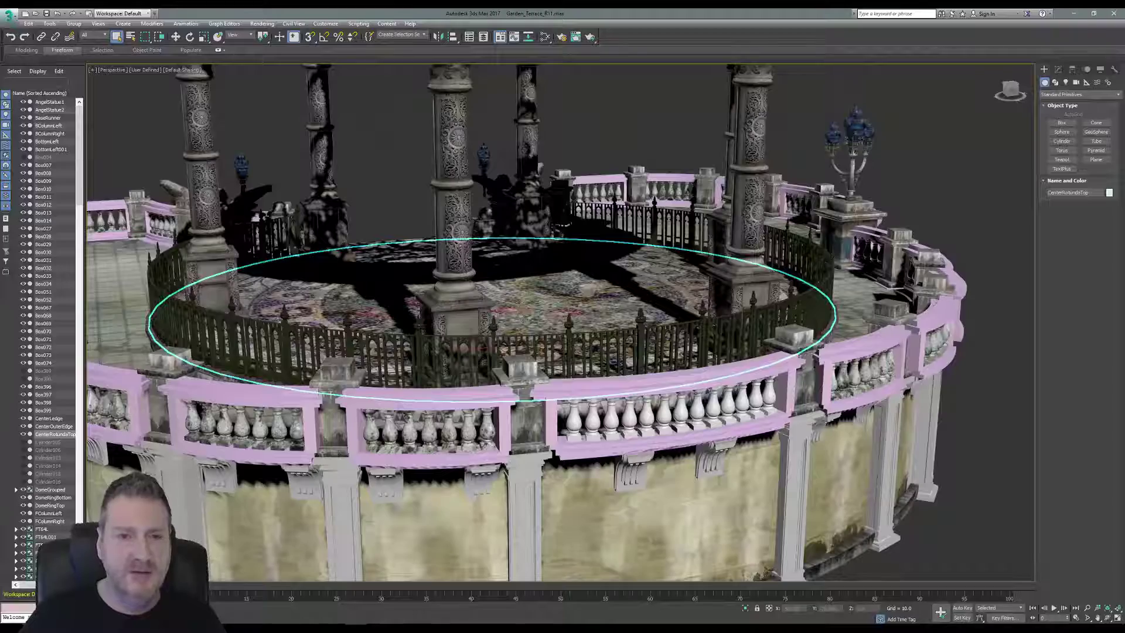
{"action": "mouse_move", "coordinate": [518, 303]}
{"action": "middle_mouse_down"}
{"action": "mouse_move", "coordinate": [519, 322]}
{"action": "mouse_move", "coordinate": [501, 305]}
{"action": "middle_mouse_up"}
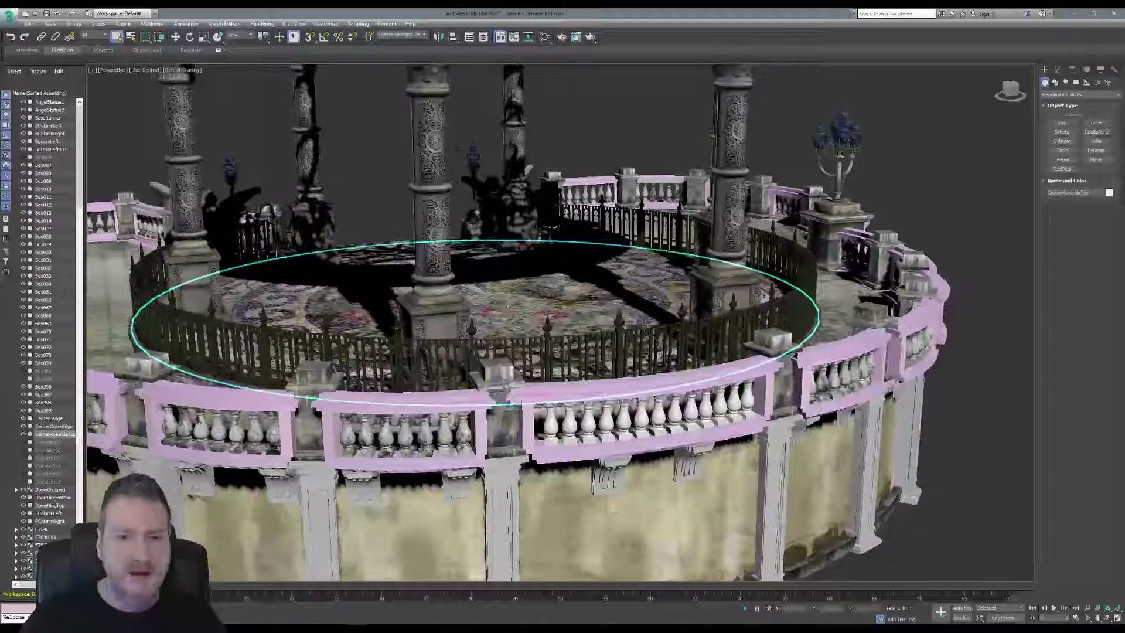
{"action": "left_click", "coordinate": [587, 416]}
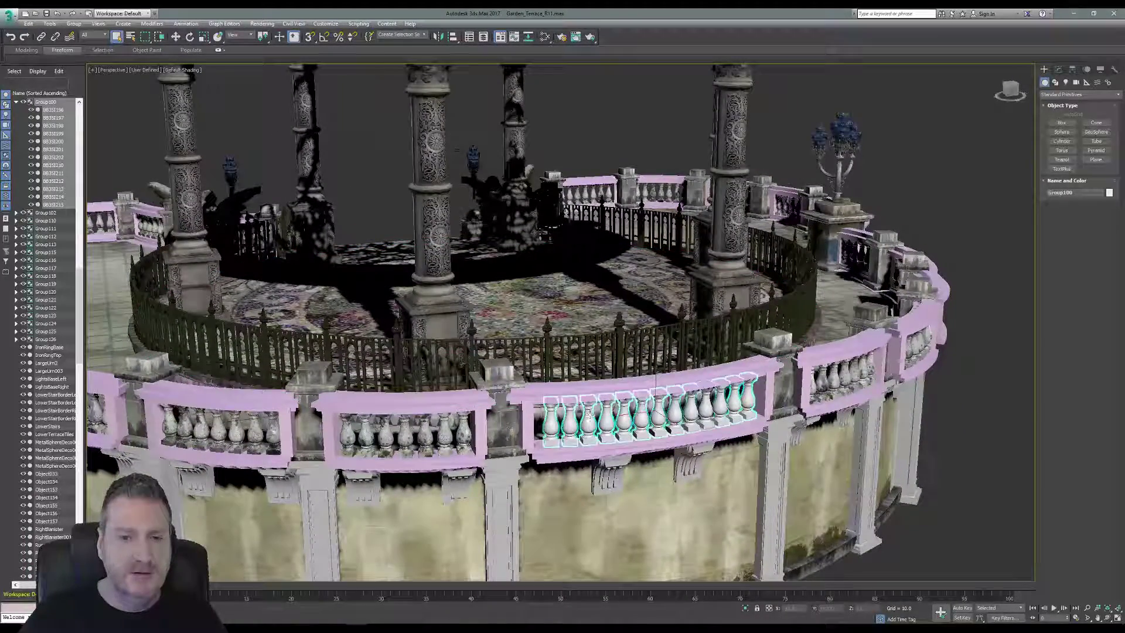
{"action": "left_click", "coordinate": [50, 24]}
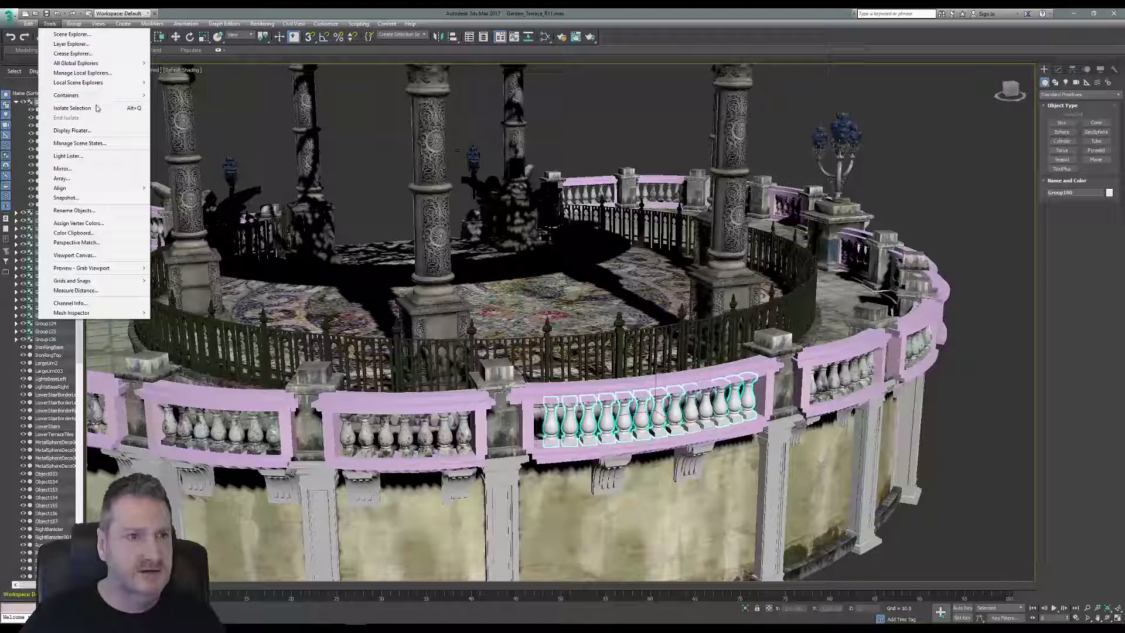
{"action": "left_click", "coordinate": [72, 108]}
Ungroup the isolated row of balusters and clear the selection.
{"action": "middle_click_drag", "start_coordinate": [536, 217], "coordinate": [538, 219]}
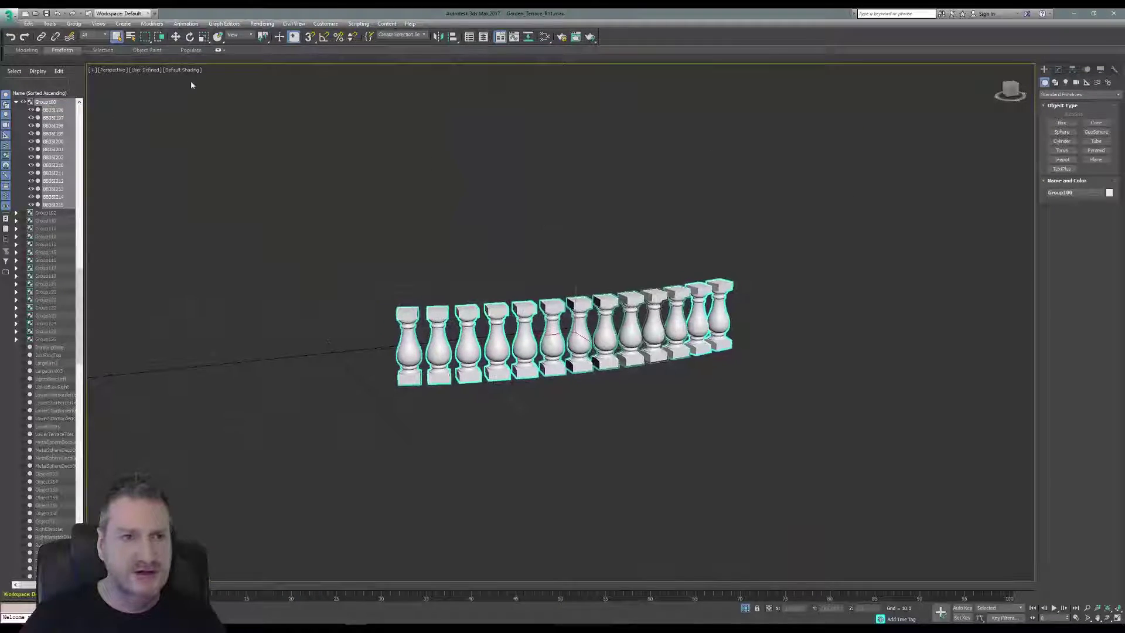
{"action": "left_click", "coordinate": [84, 24]}
{"action": "left_click", "coordinate": [89, 25]}
{"action": "left_click", "coordinate": [81, 25]}
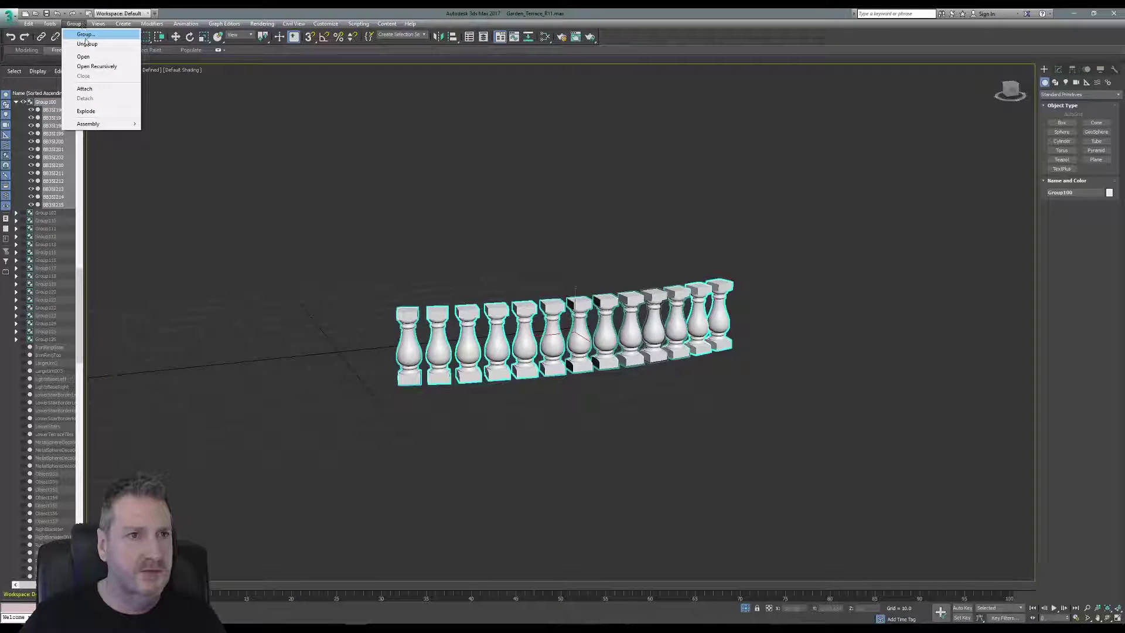
{"action": "left_click", "coordinate": [88, 44]}
{"action": "left_click", "coordinate": [397, 209]}
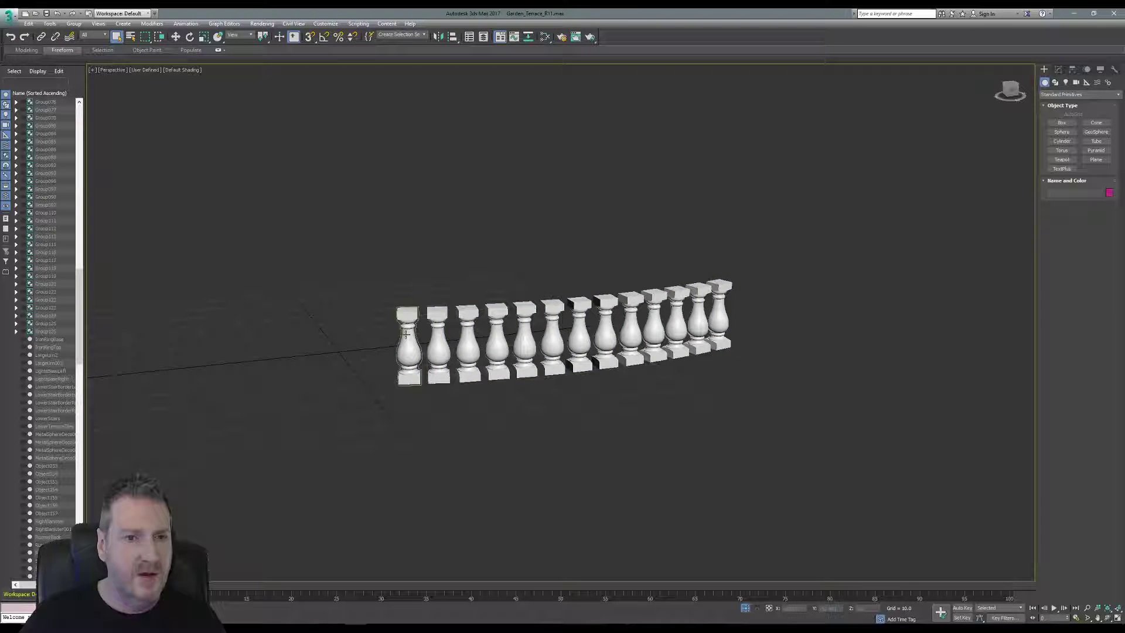
Attach the other twelve balusters one by one to the editable poly of the baluster at the row's left end.
{"action": "left_click", "coordinate": [405, 330]}
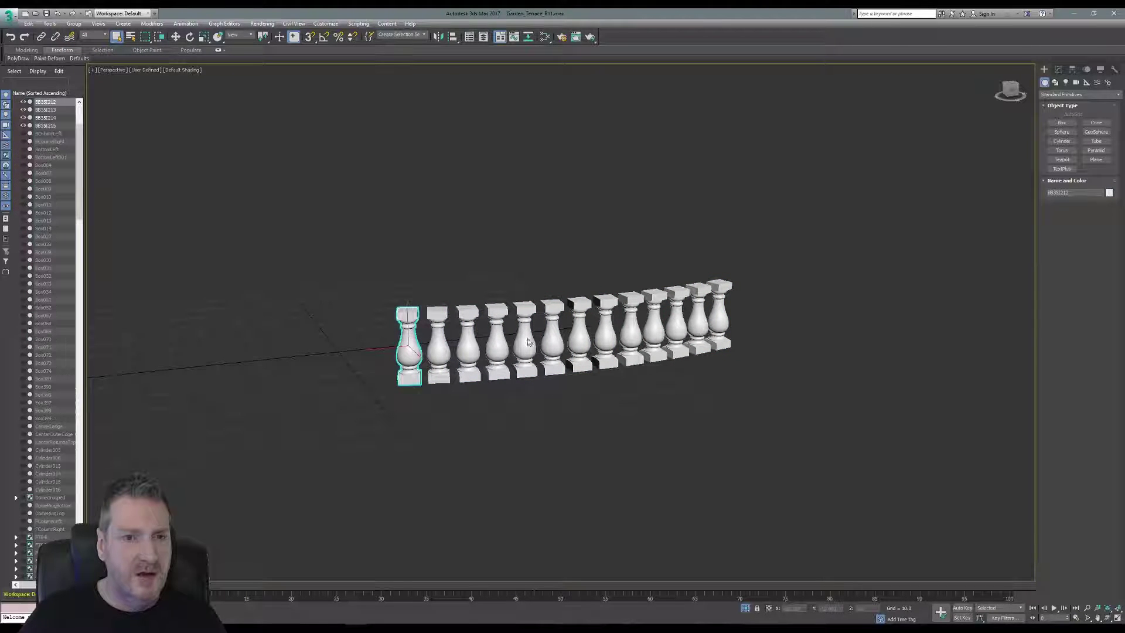
{"action": "left_click", "coordinate": [1063, 71]}
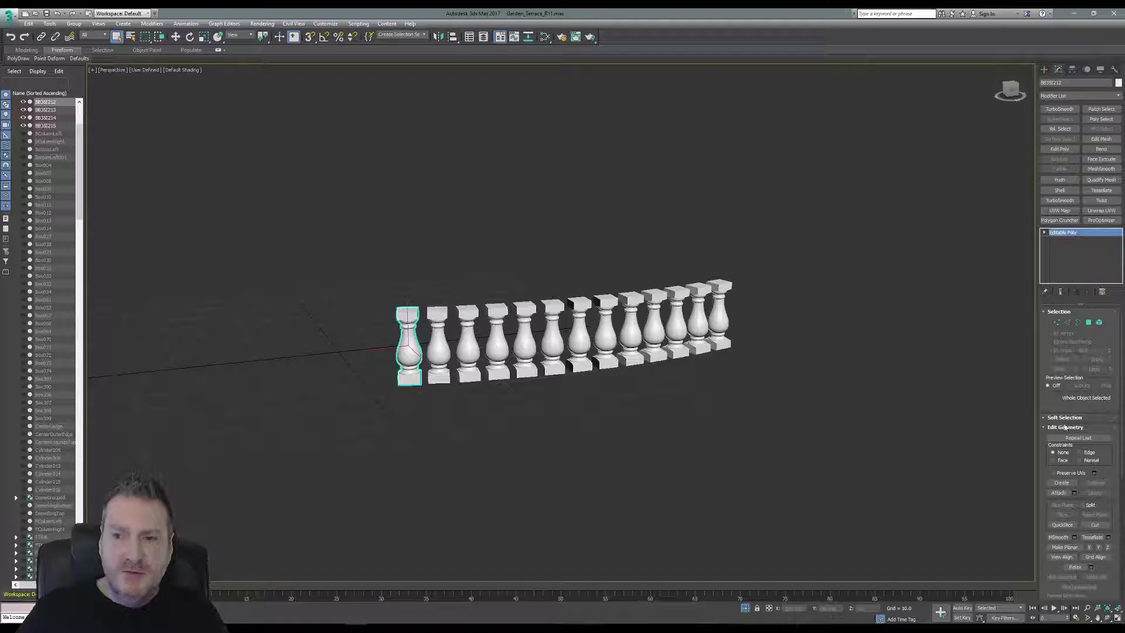
{"action": "left_click", "coordinate": [436, 345]}
{"action": "left_click", "coordinate": [467, 343]}
{"action": "left_click", "coordinate": [497, 343]}
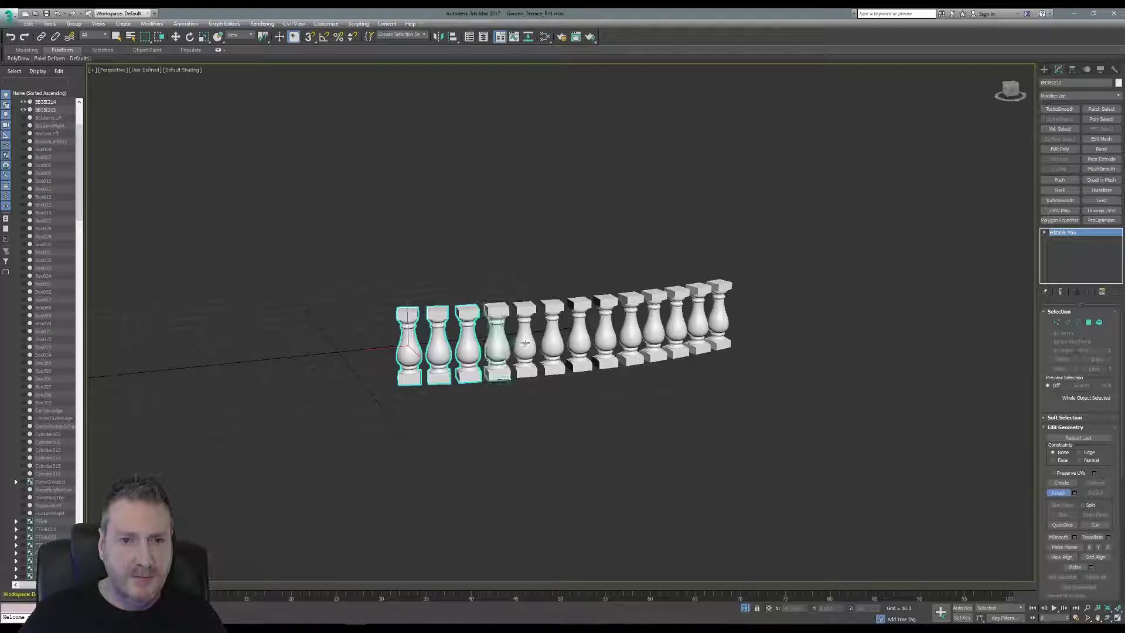
{"action": "left_click", "coordinate": [525, 343]}
{"action": "left_click", "coordinate": [552, 337]}
{"action": "left_click", "coordinate": [580, 336]}
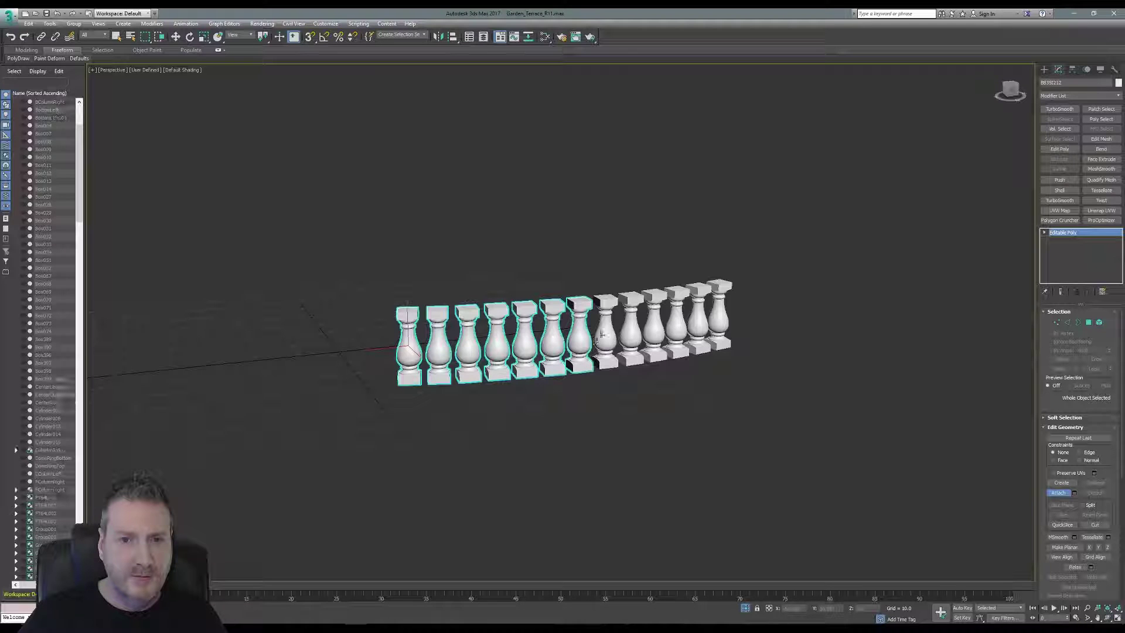
{"action": "left_click", "coordinate": [603, 333]}
{"action": "left_click", "coordinate": [635, 328]}
{"action": "left_click", "coordinate": [659, 328]}
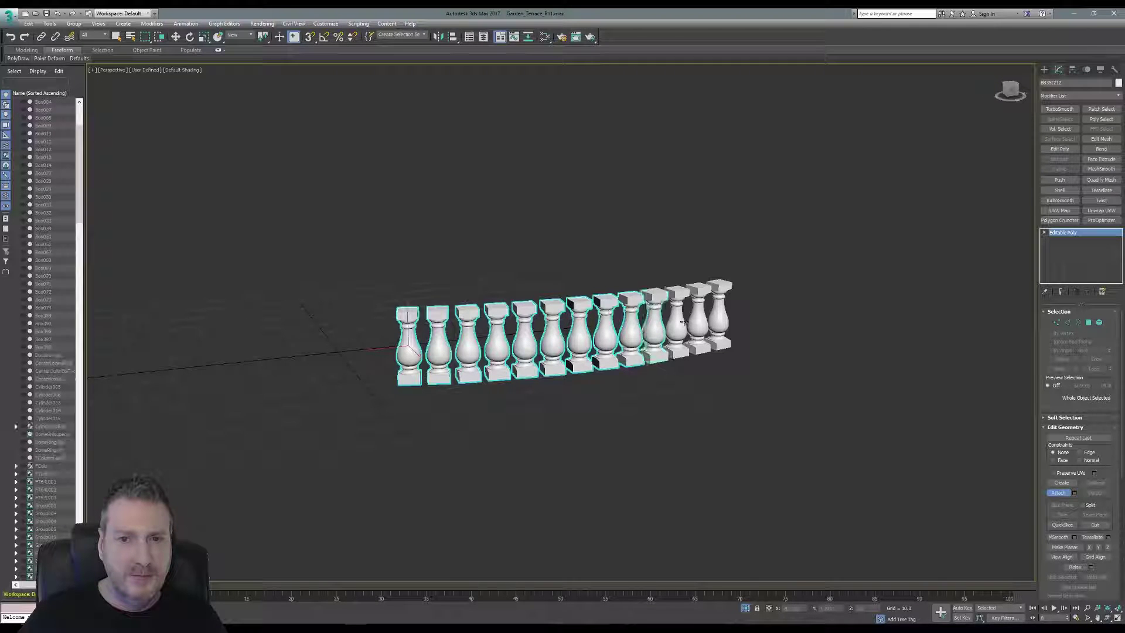
{"action": "left_click", "coordinate": [680, 322]}
{"action": "left_click", "coordinate": [699, 319]}
{"action": "left_click", "coordinate": [717, 318]}
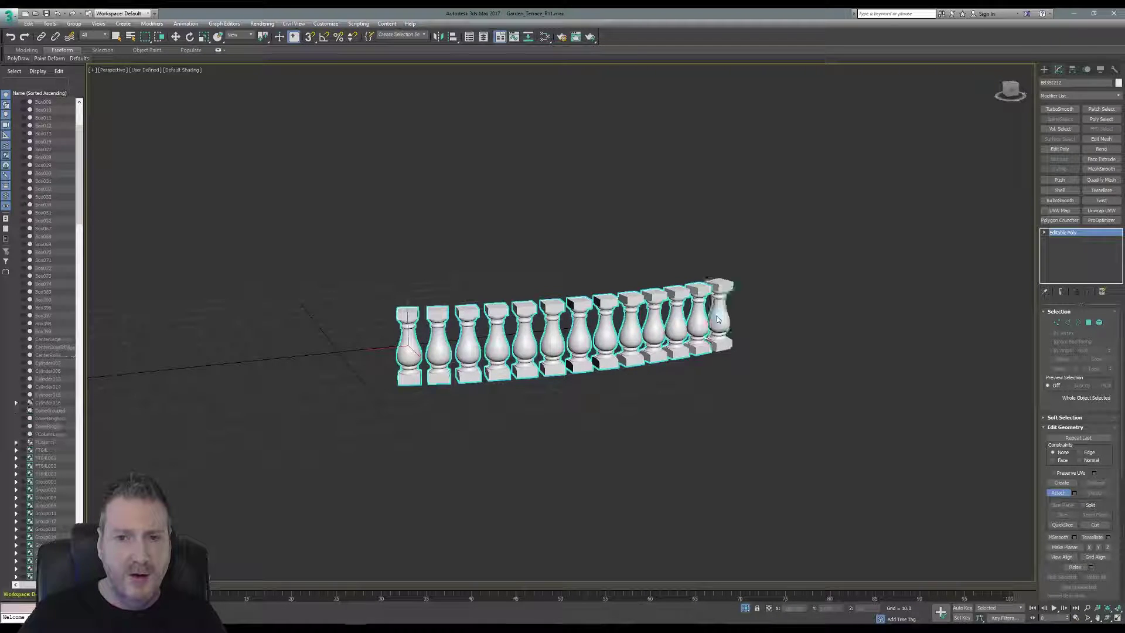
Finish attaching the balusters and end the isolation to bring back the whole terrace.
{"action": "left_click", "coordinate": [717, 318]}
{"action": "key", "text": "w"}
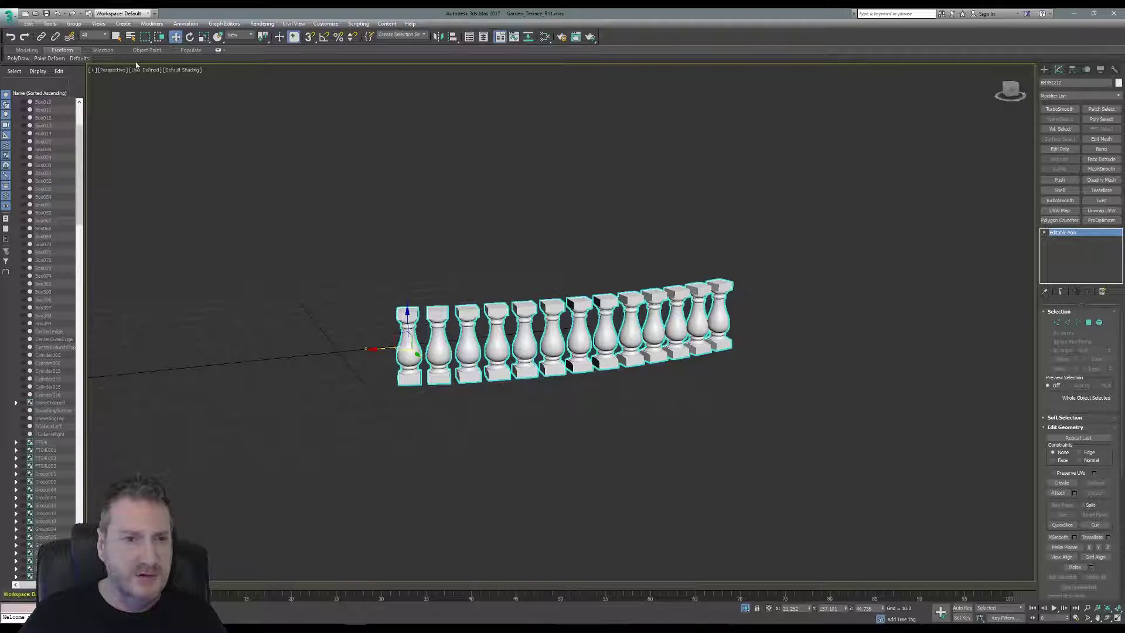
{"action": "left_click", "coordinate": [49, 23]}
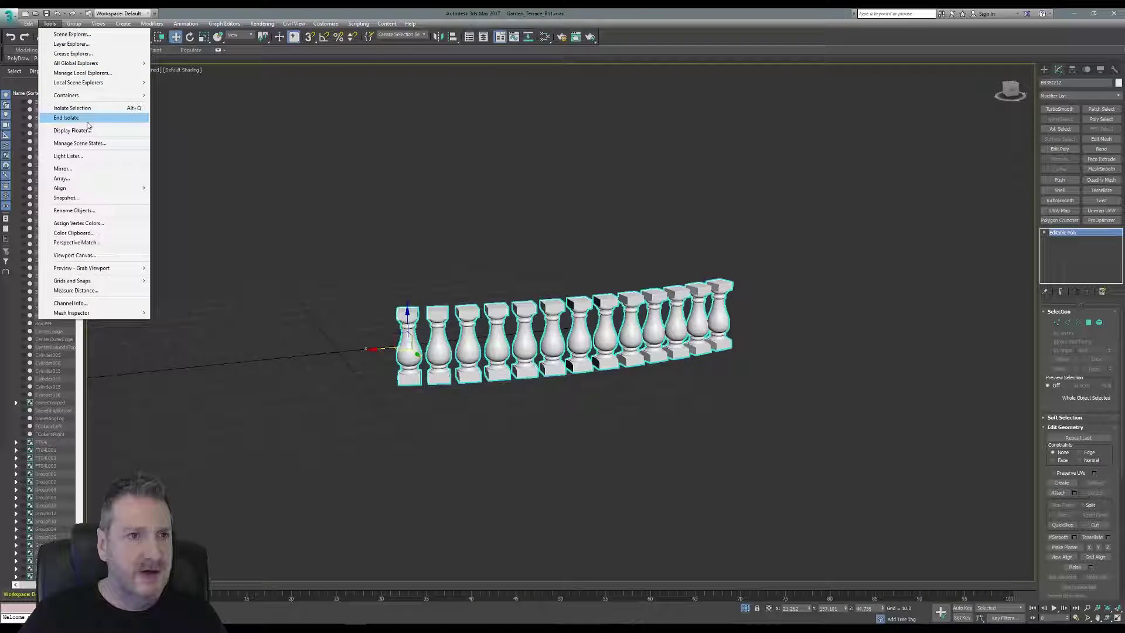
{"action": "left_click", "coordinate": [88, 119]}
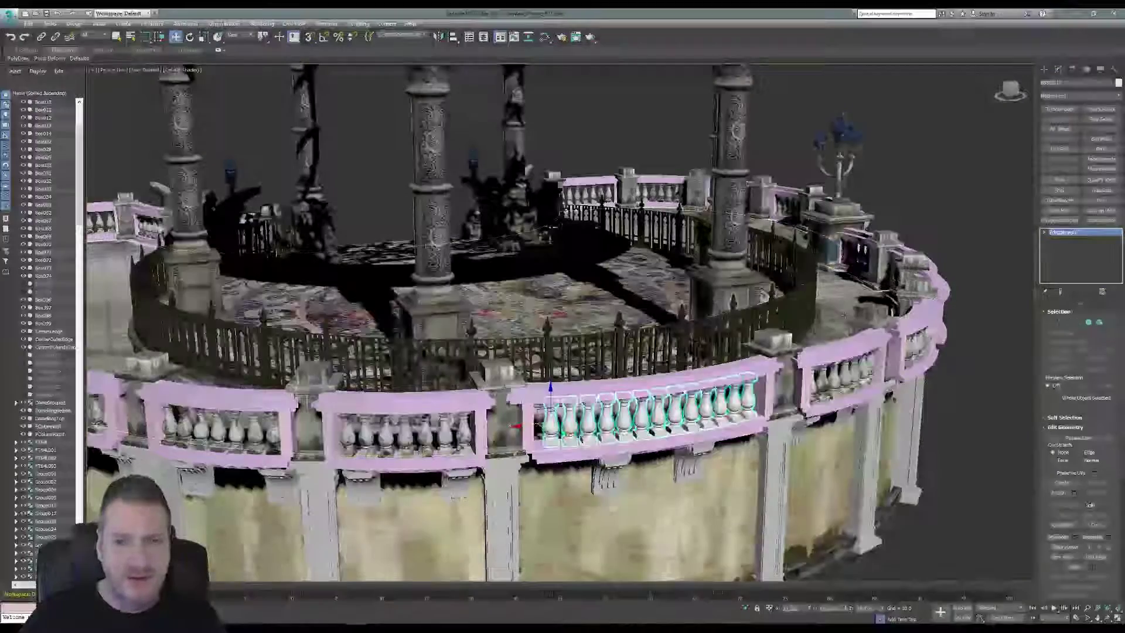
Rename the combined row of white balusters as SmlColumnsBack.
{"action": "left_click", "coordinate": [430, 438]}
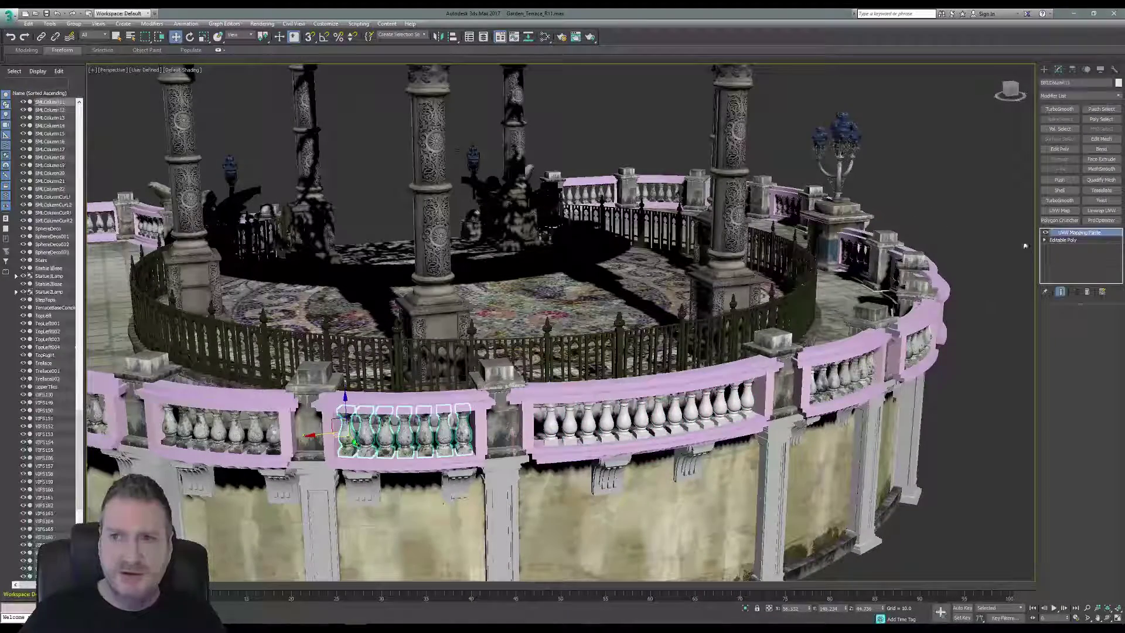
{"action": "left_click", "coordinate": [588, 426]}
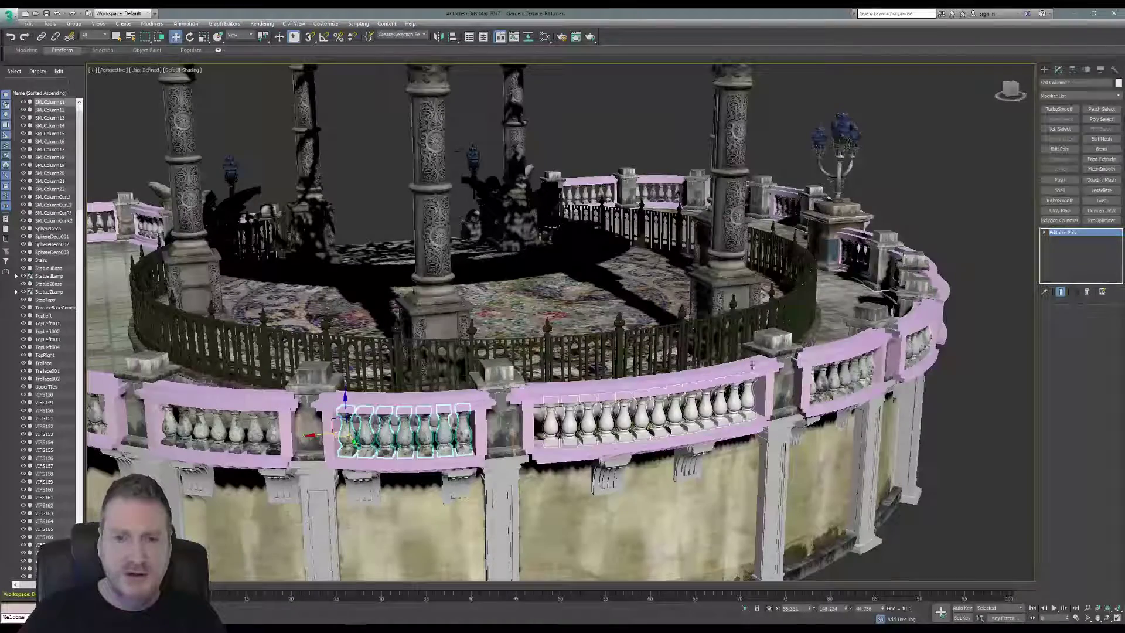
{"action": "left_click", "coordinate": [1067, 83]}
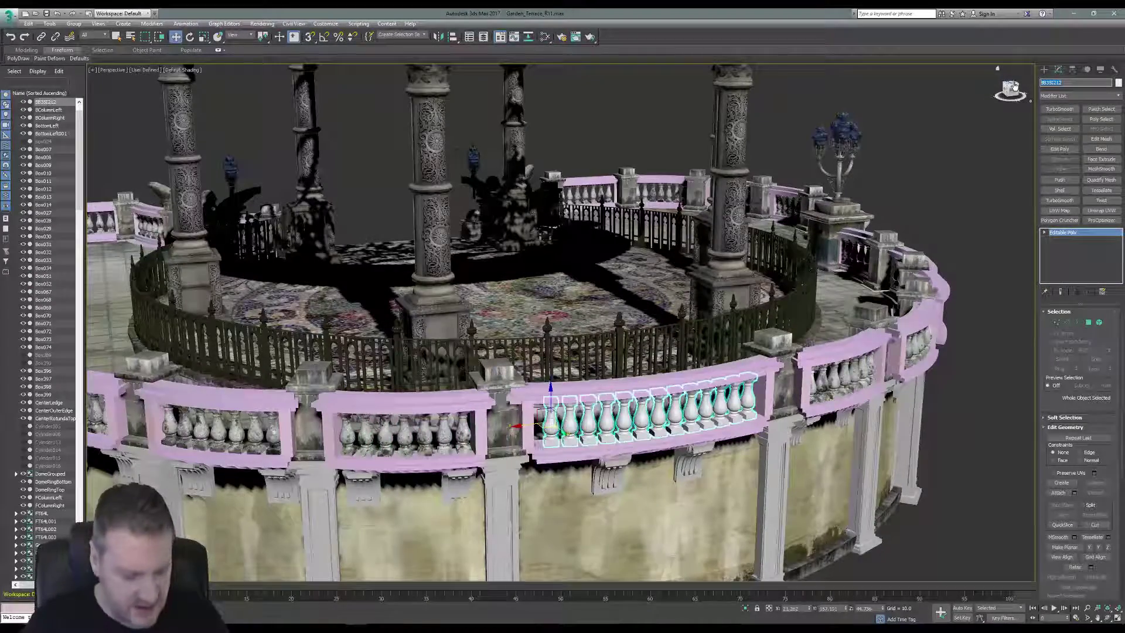
{"action": "type", "text": "SmlColumnsBack"}
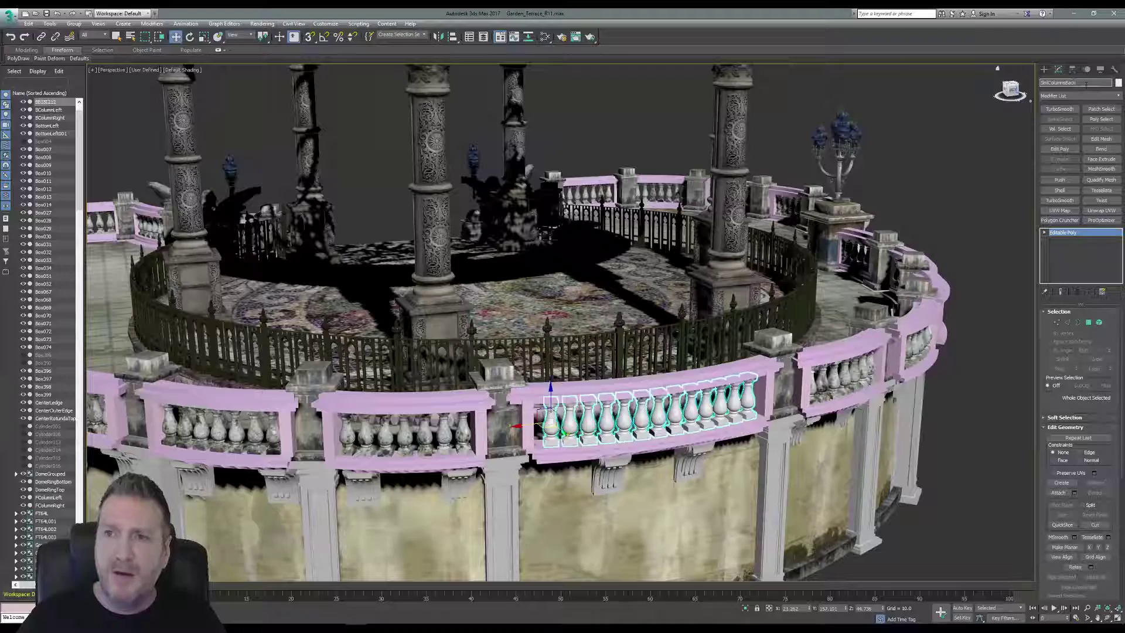
{"action": "key", "text": "Return"}
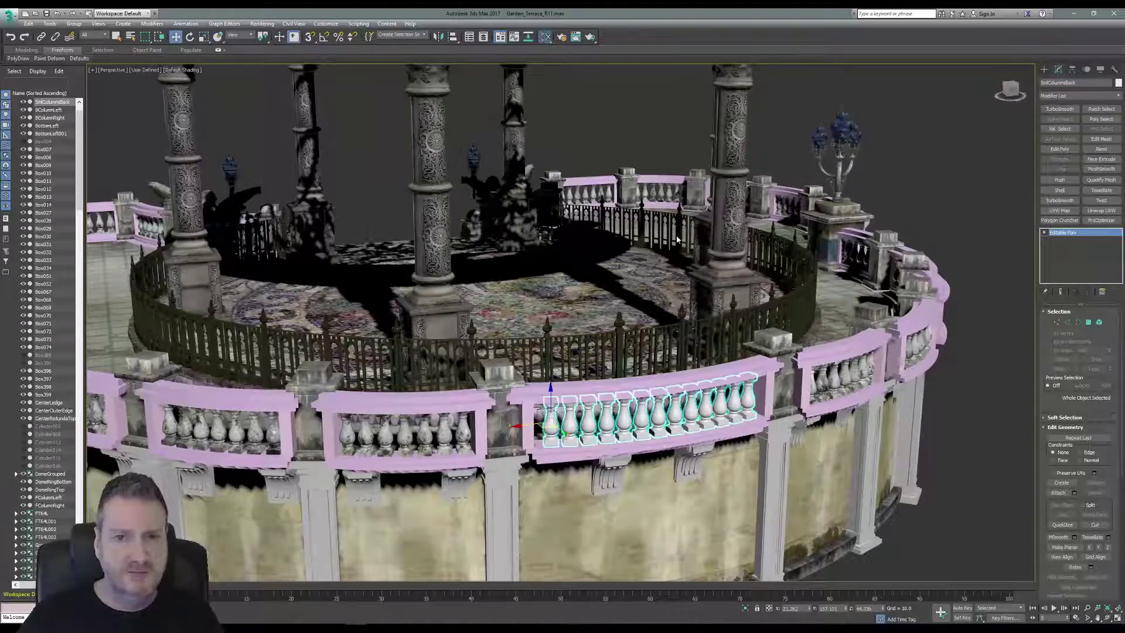
Assign the standard material fed by the grey stone bitmap Map #22 to the SmlColumnsBack balusters.
{"action": "key", "text": "m"}
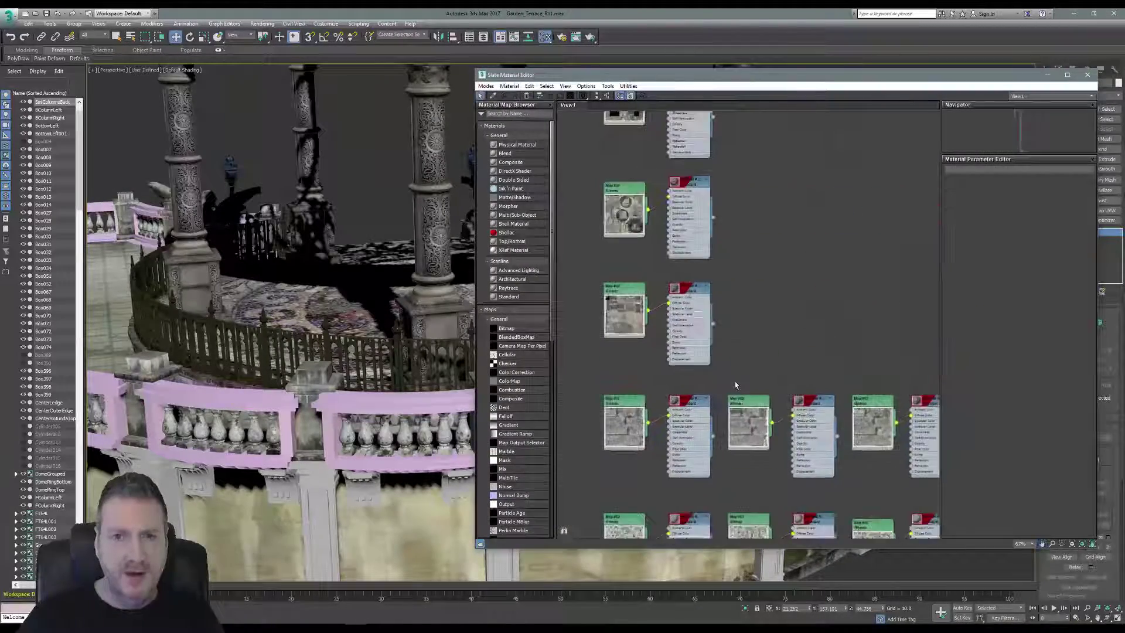
{"action": "scroll", "coordinate": [734, 363], "scroll_direction": "down", "scroll_amount": 3}
{"action": "middle_click_drag", "start_coordinate": [763, 331], "coordinate": [749, 492]}
{"action": "middle_click_drag", "start_coordinate": [732, 253], "coordinate": [754, 475]}
{"action": "scroll", "coordinate": [755, 243], "scroll_direction": "up", "scroll_amount": 10}
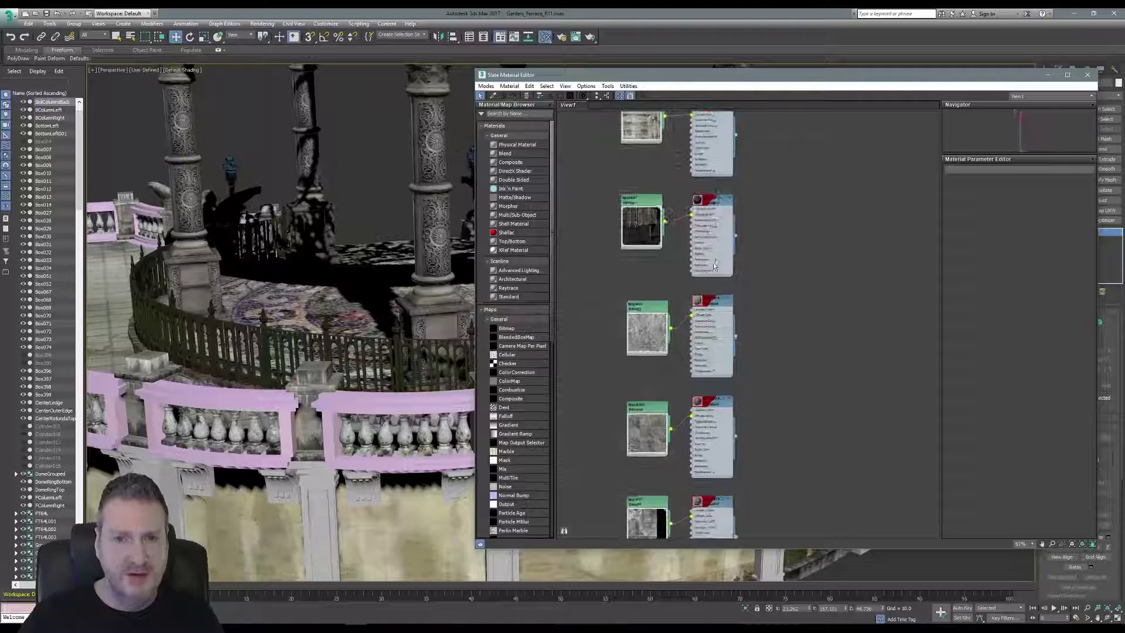
{"action": "middle_click_drag", "start_coordinate": [771, 298], "coordinate": [788, 258]}
{"action": "scroll", "coordinate": [645, 310], "scroll_direction": "up", "scroll_amount": 2}
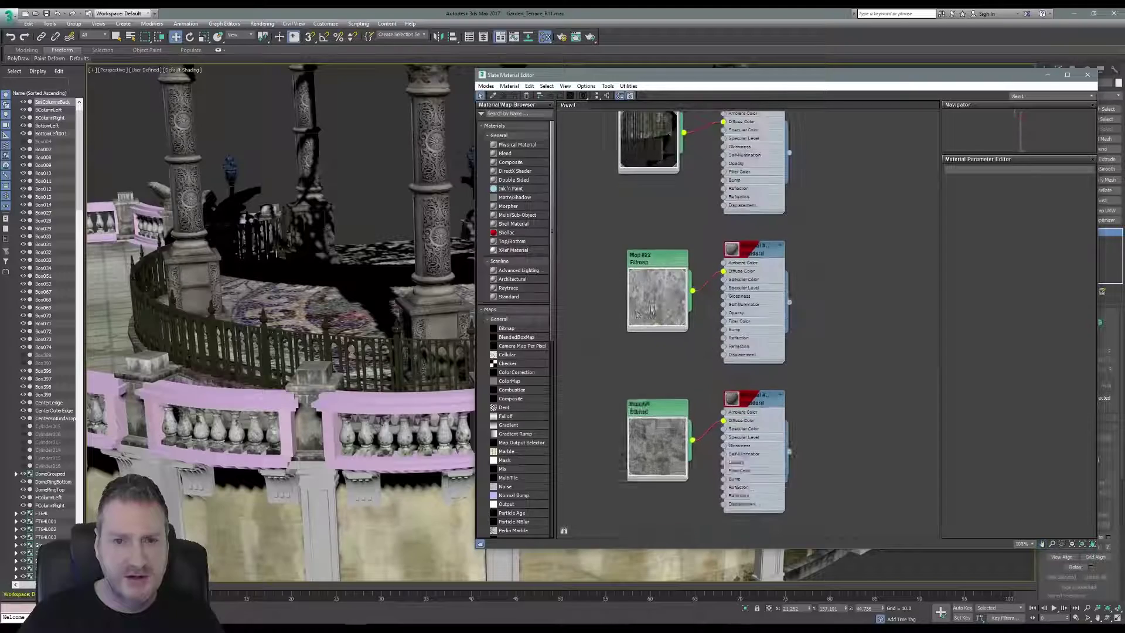
{"action": "left_click", "coordinate": [752, 254]}
{"action": "right_click", "coordinate": [750, 251]}
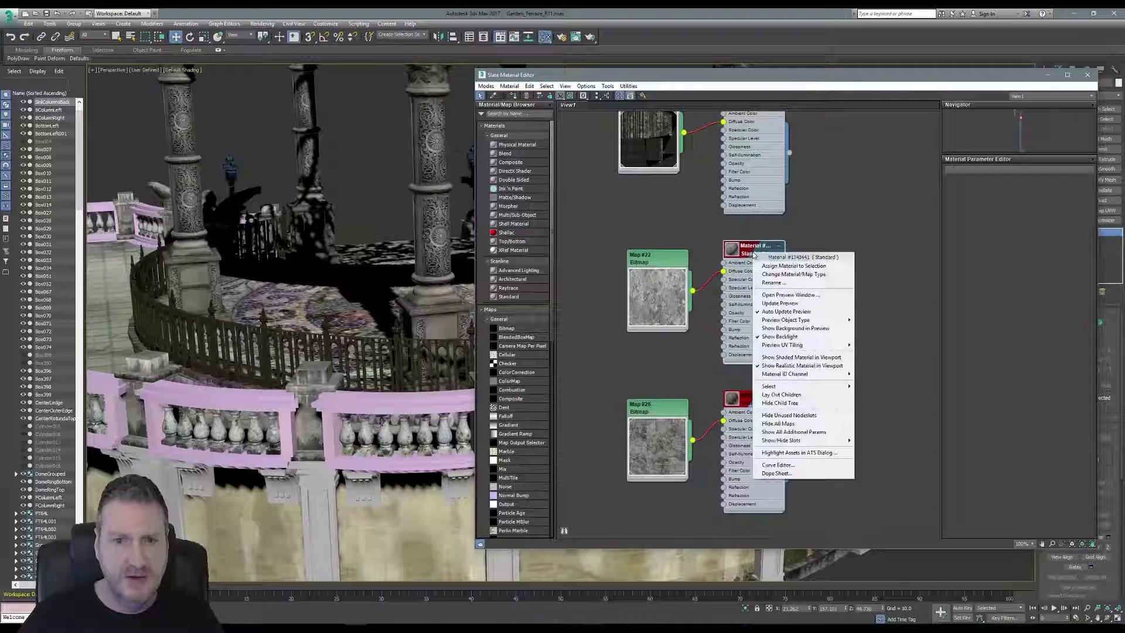
{"action": "left_click", "coordinate": [770, 266]}
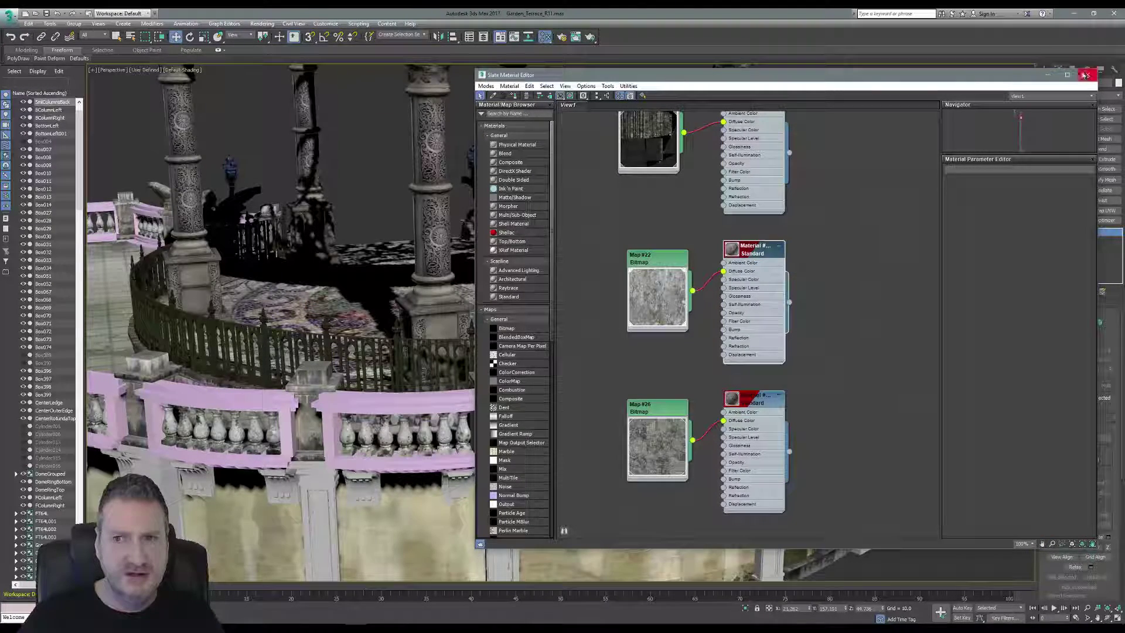
{"action": "left_click", "coordinate": [1085, 76]}
Add a UVW Map modifier with Box mapping to the SmlColumnsBack balusters.
{"action": "middle_click_drag", "start_coordinate": [700, 328], "coordinate": [628, 297]}
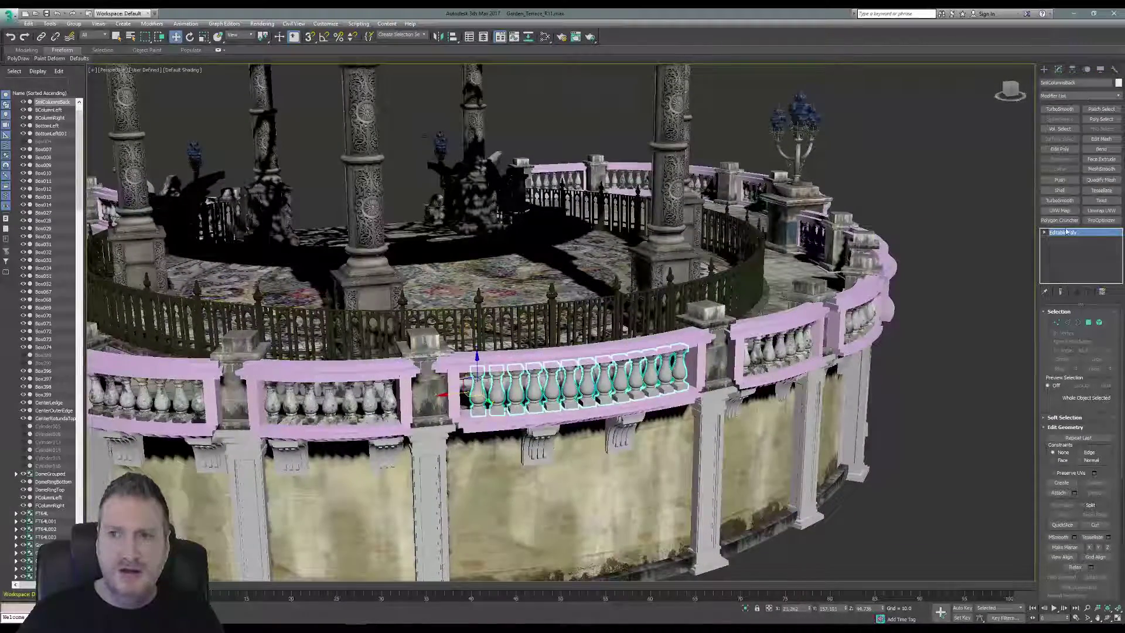
{"action": "left_click", "coordinate": [1059, 210]}
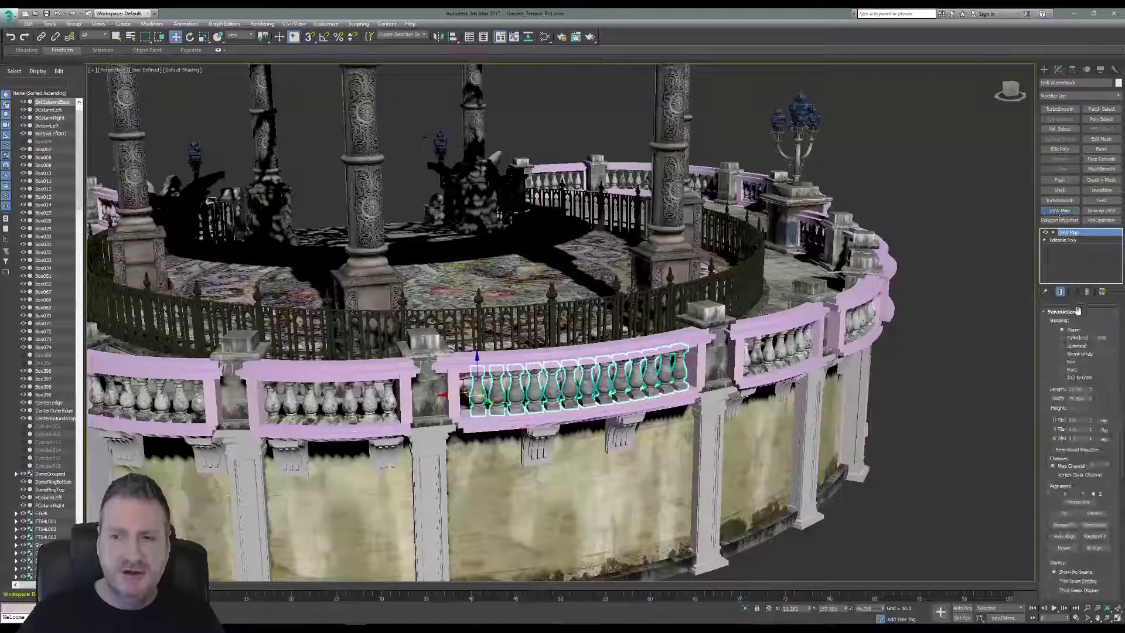
{"action": "left_click", "coordinate": [1070, 362]}
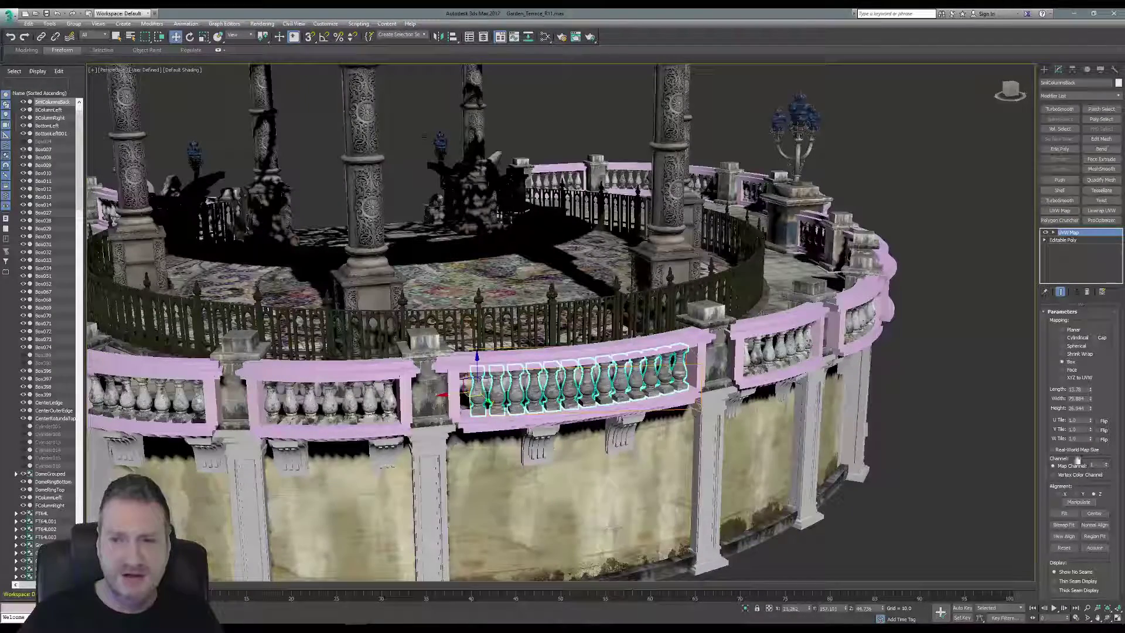
Add an Unwrap UVW modifier to the balusters, set its map channel to 2 and move the existing UVs to that channel.
{"action": "middle_click_drag", "start_coordinate": [785, 387], "coordinate": [831, 353]}
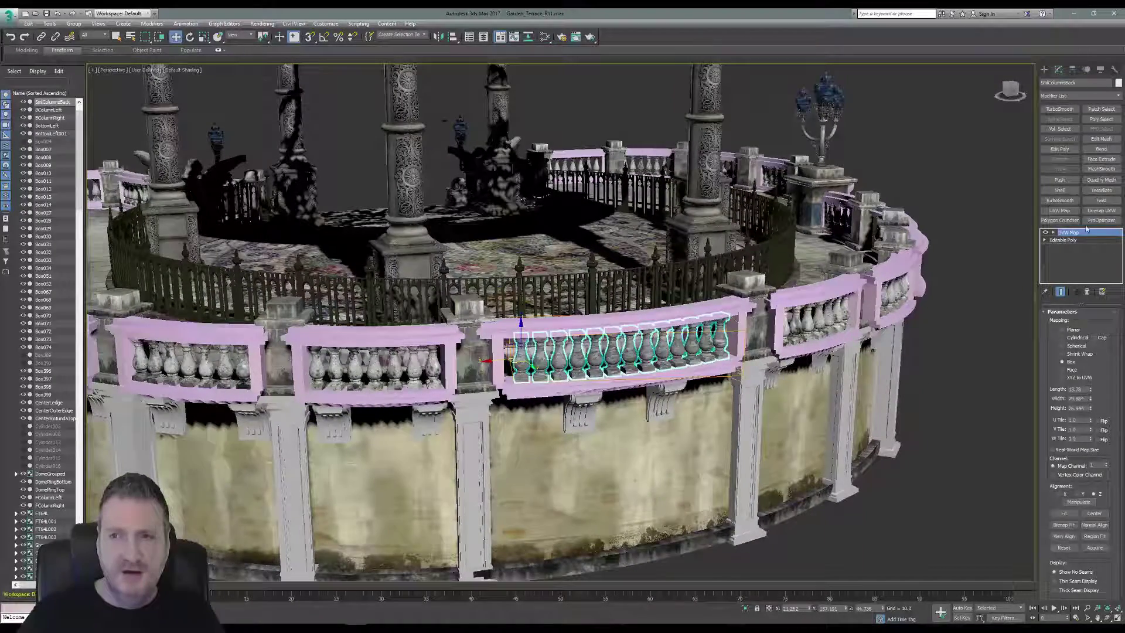
{"action": "left_click", "coordinate": [1100, 211]}
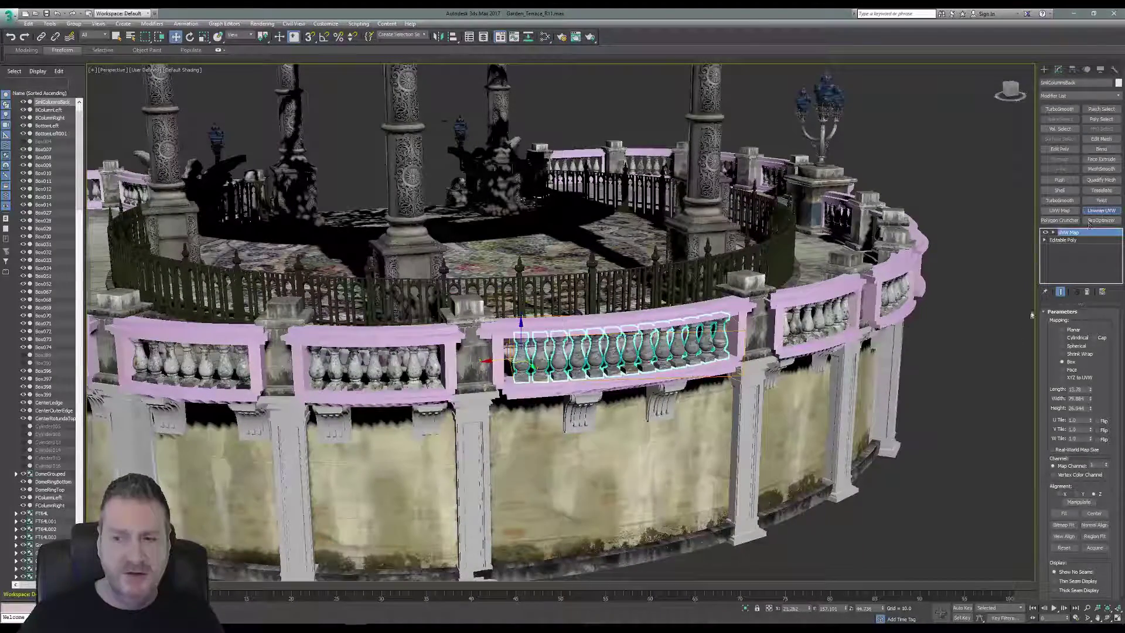
{"action": "scroll", "coordinate": [1074, 469], "scroll_direction": "down", "scroll_amount": 3}
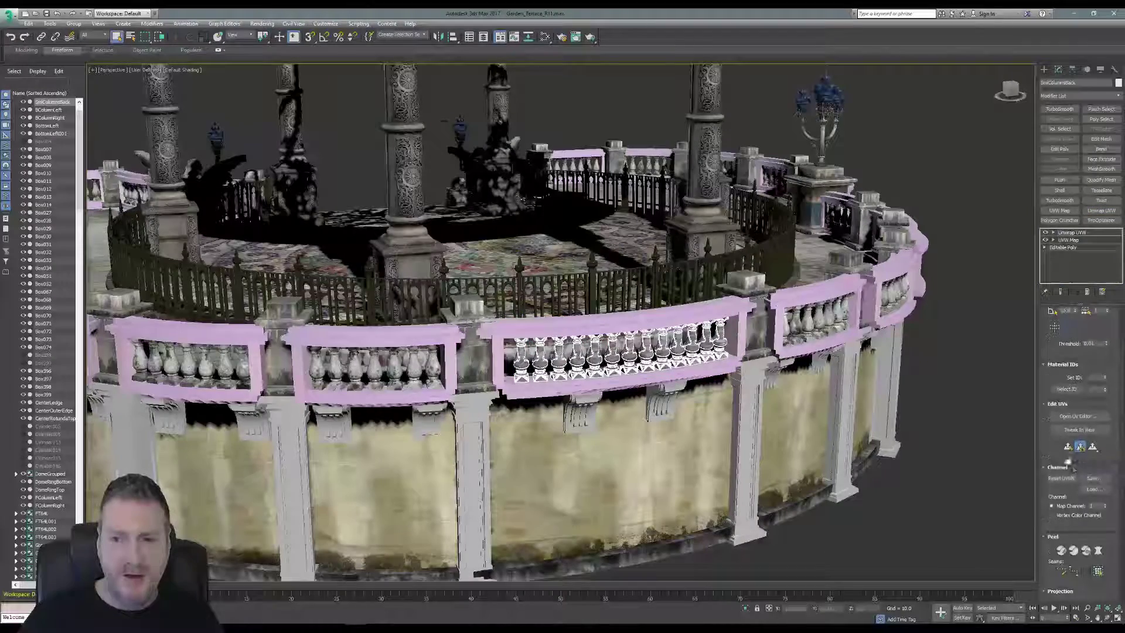
{"action": "left_click", "coordinate": [1105, 504]}
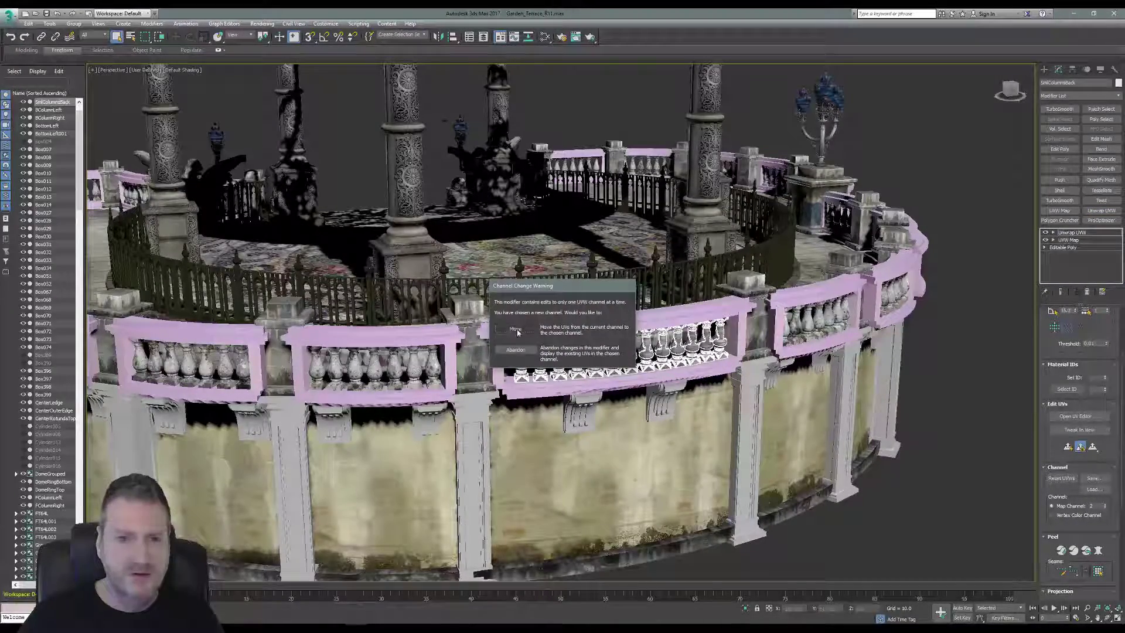
{"action": "left_click", "coordinate": [515, 329]}
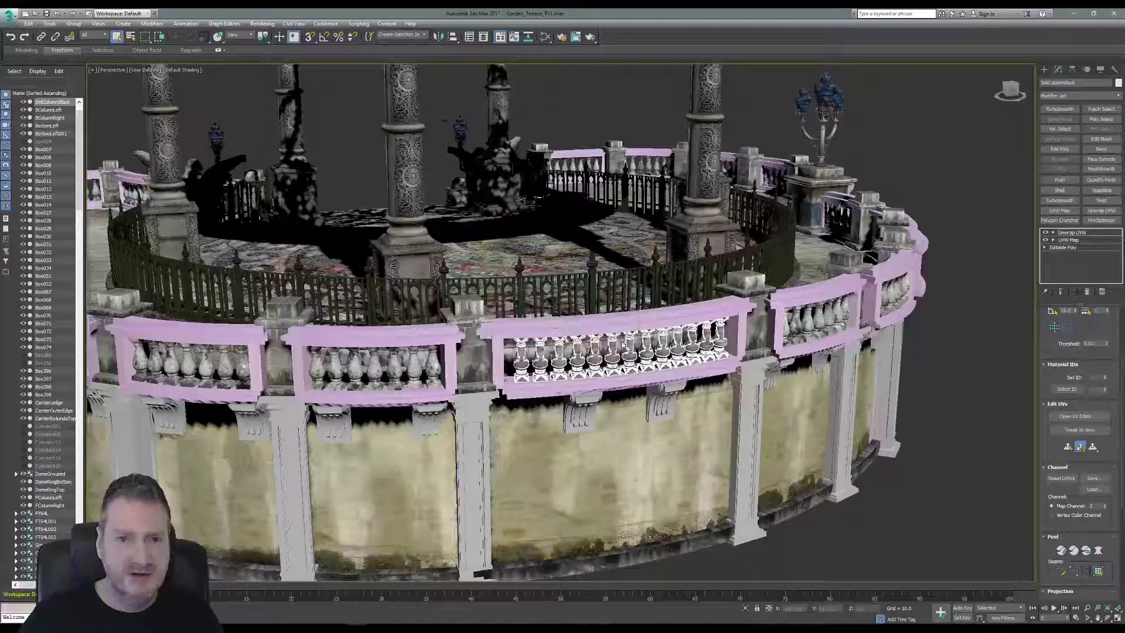
Select all UV faces of the balusters in the UV editor and apply Flatten Mapping with the default settings.
{"action": "left_click", "coordinate": [1073, 416]}
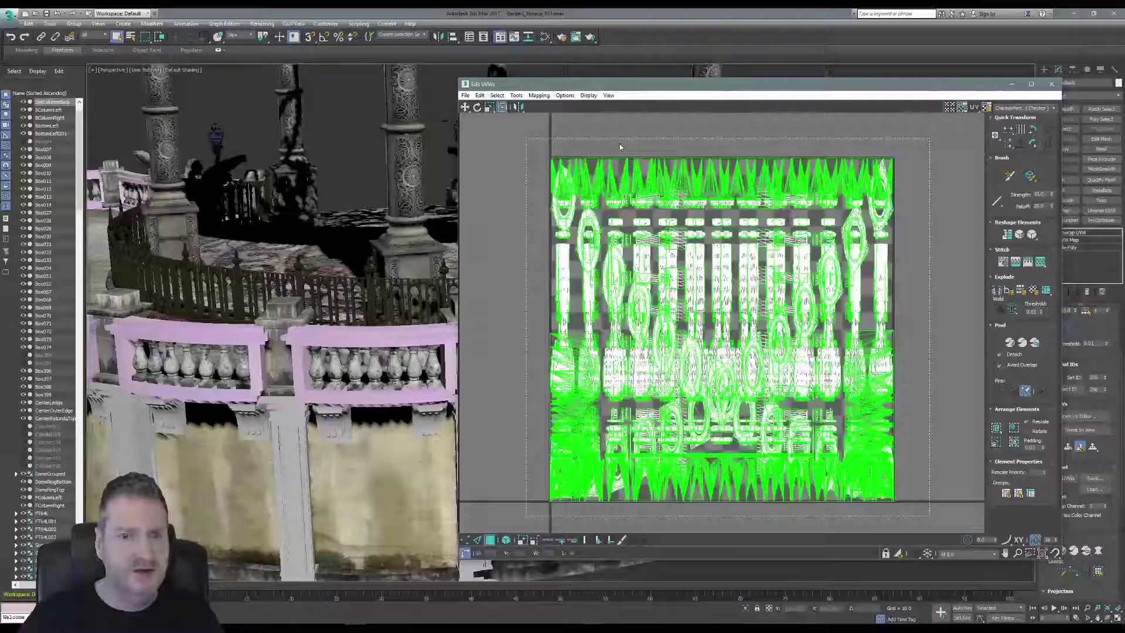
{"action": "left_click_drag", "start_coordinate": [526, 138], "coordinate": [525, 137]}
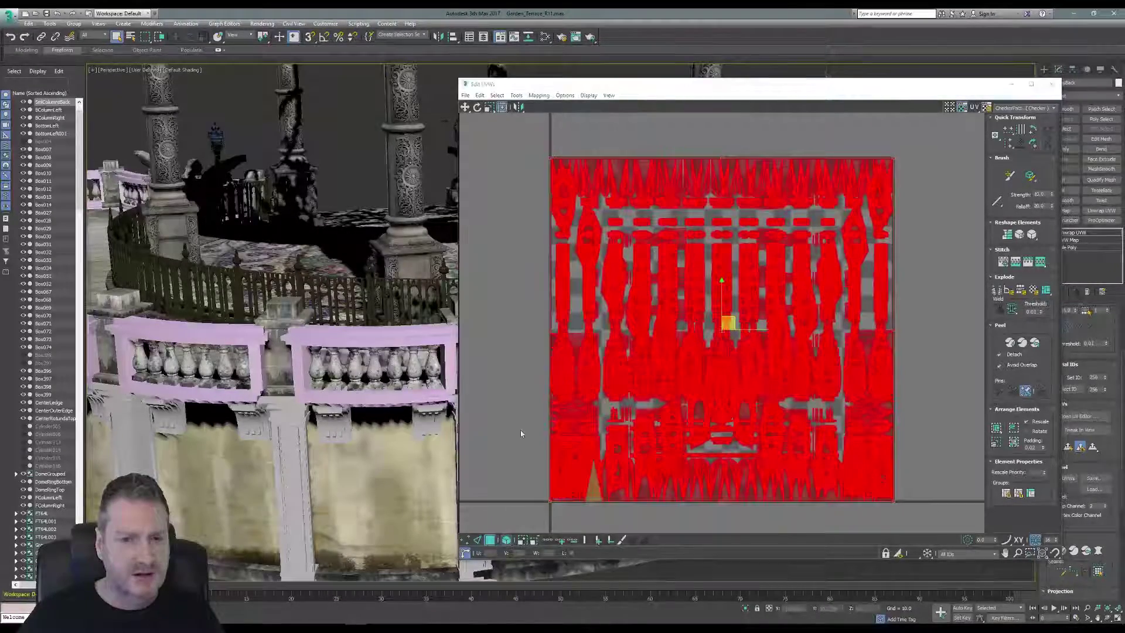
{"action": "left_click", "coordinate": [539, 95]}
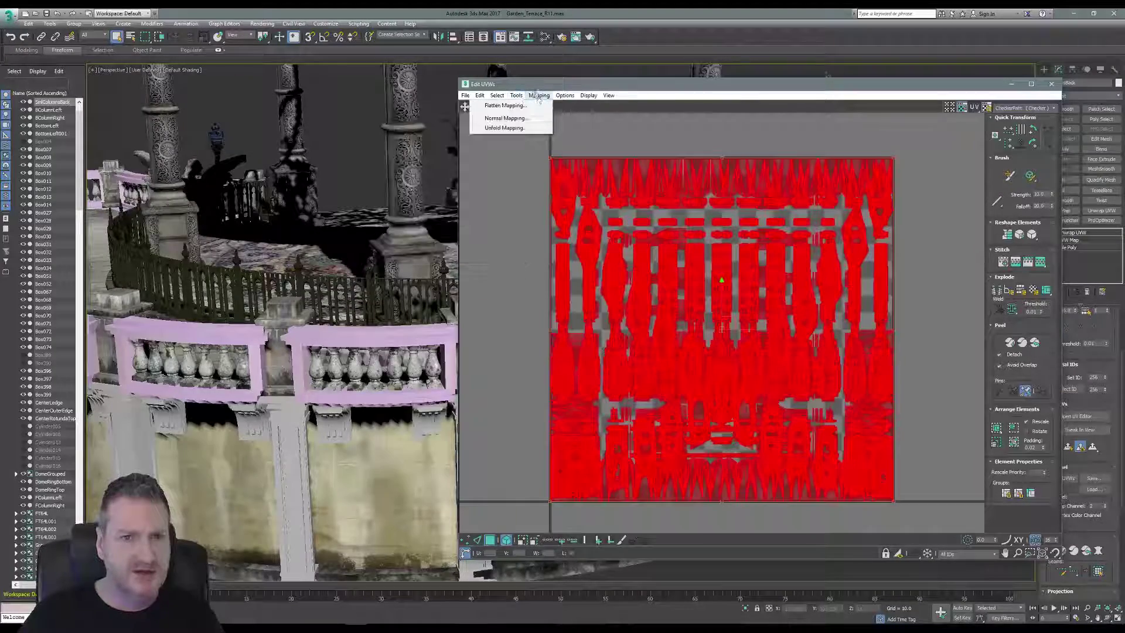
{"action": "left_click", "coordinate": [505, 105]}
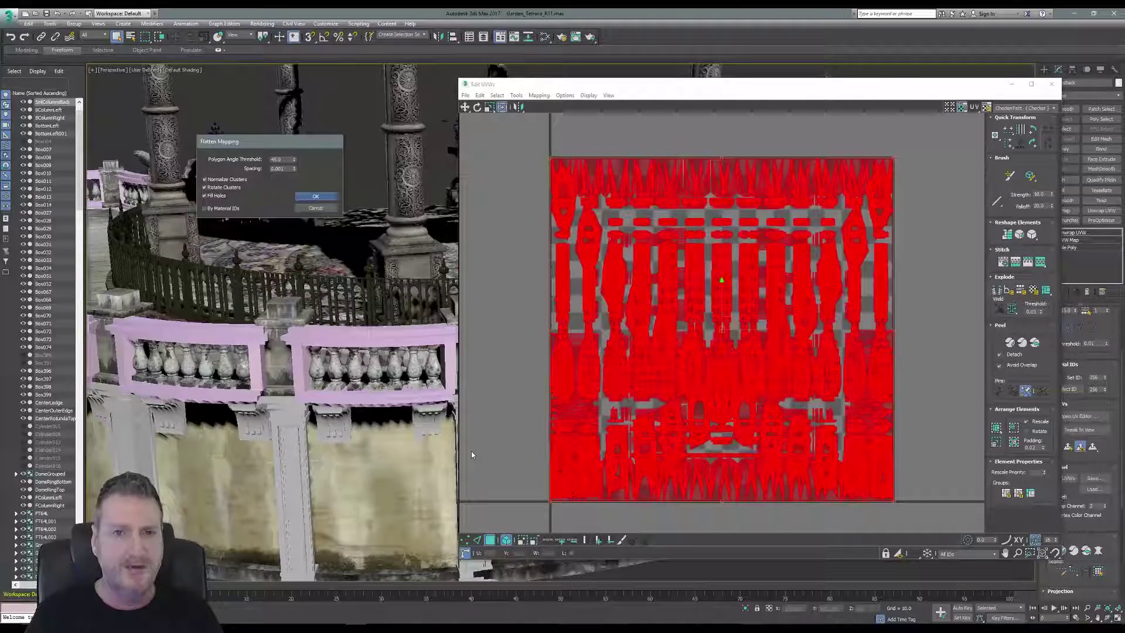
{"action": "key", "text": "Return"}
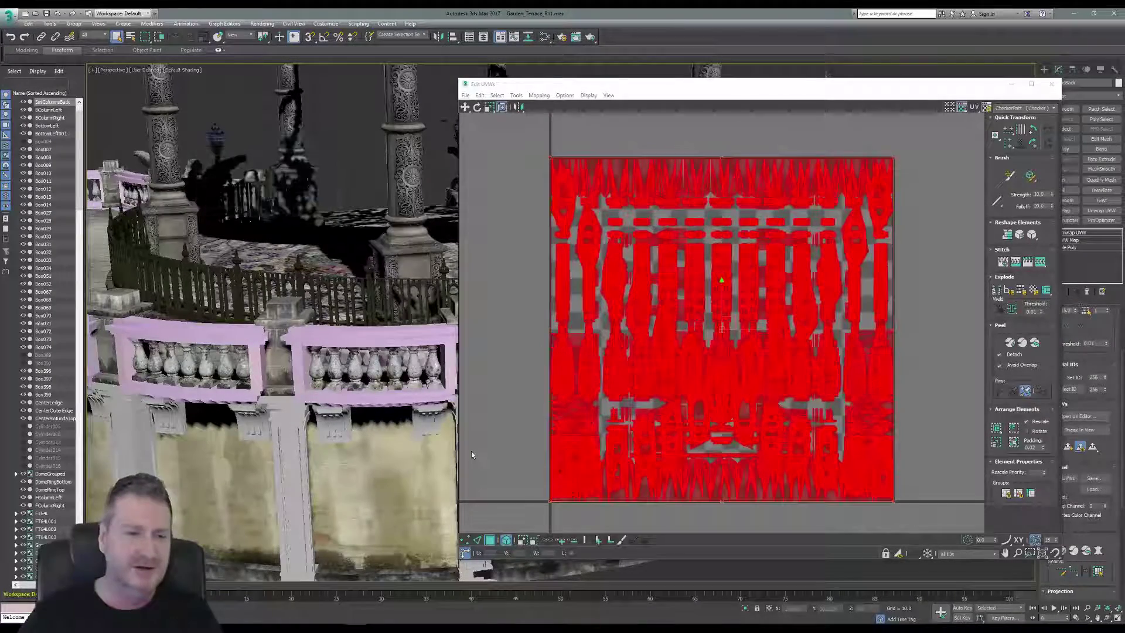
Deselect the flattened UVs, close the UV editor and turn off the map seams display for the balusters.
{"action": "left_click", "coordinate": [956, 158]}
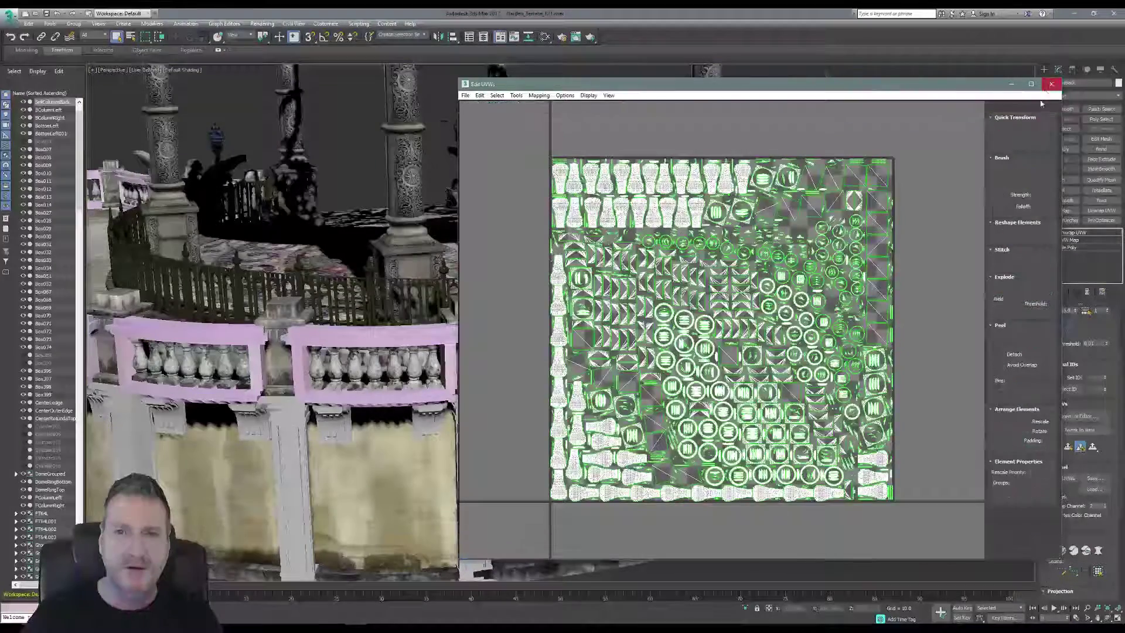
{"action": "left_click", "coordinate": [1050, 84]}
{"action": "scroll", "coordinate": [1054, 486], "scroll_direction": "down", "scroll_amount": 5}
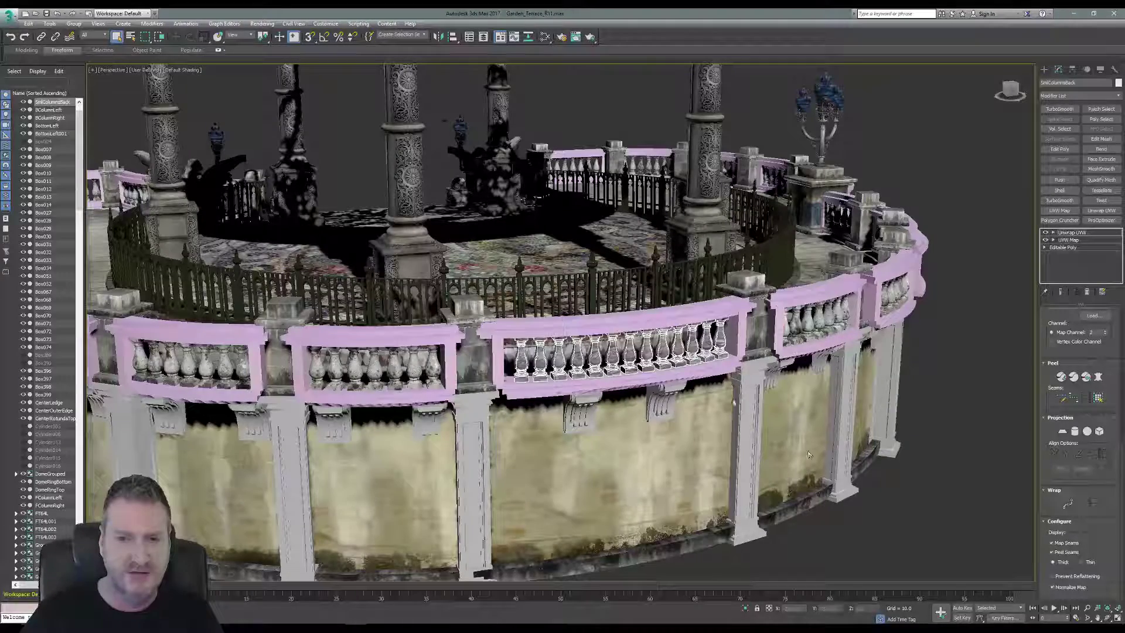
{"action": "left_click", "coordinate": [1063, 544]}
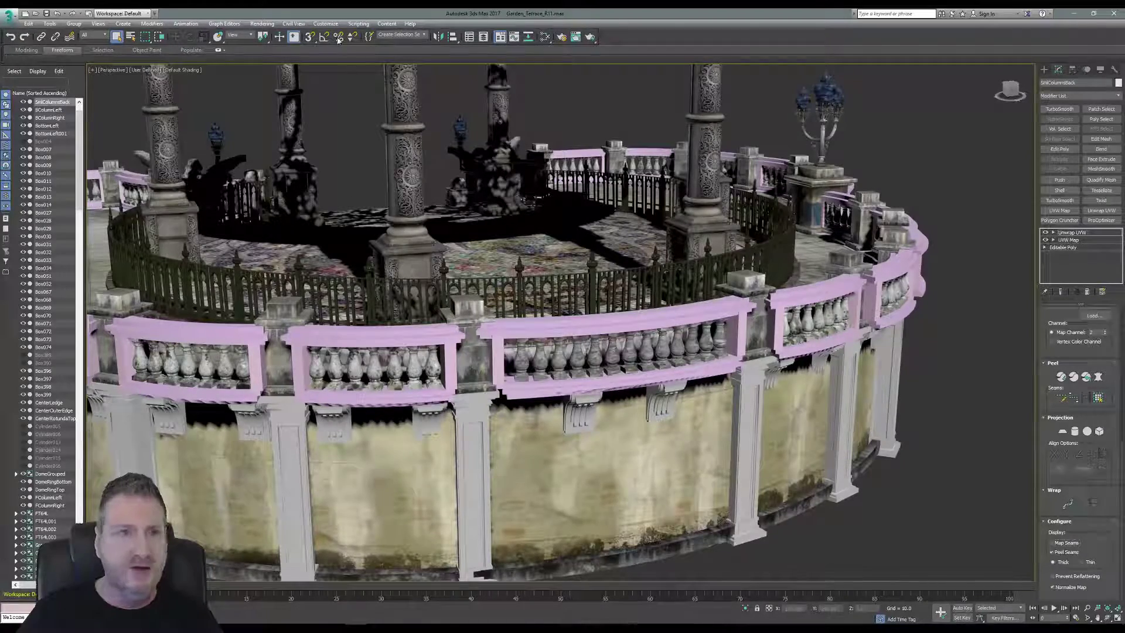
Open Render To Texture for SmlColumnsBack and set its existing object mapping channel to 2.
{"action": "left_click", "coordinate": [261, 24]}
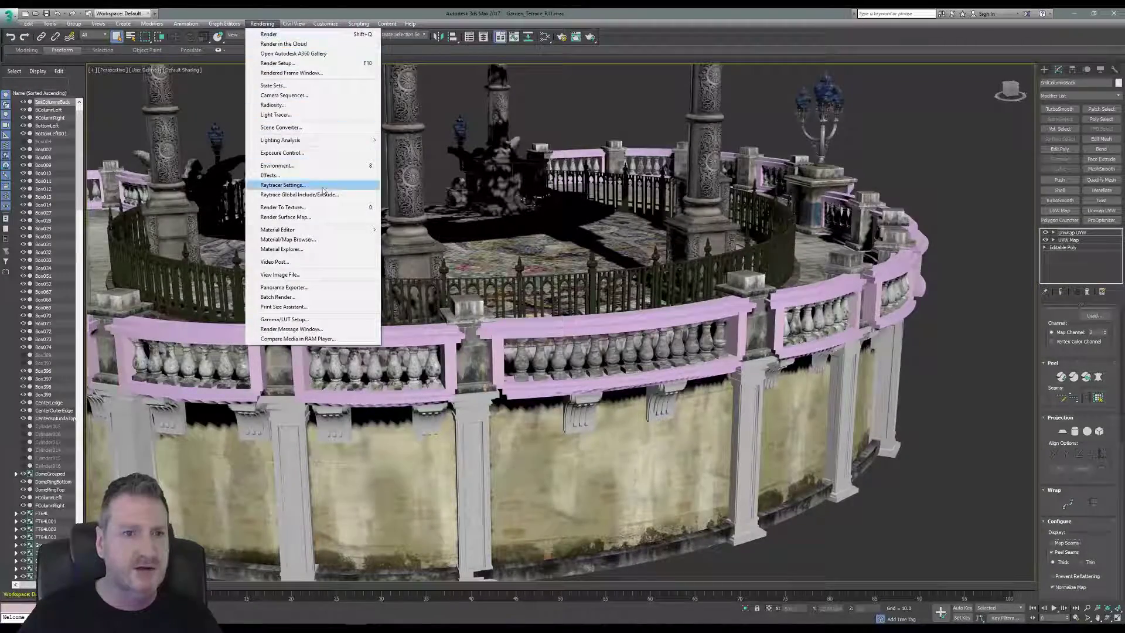
{"action": "left_click", "coordinate": [299, 206]}
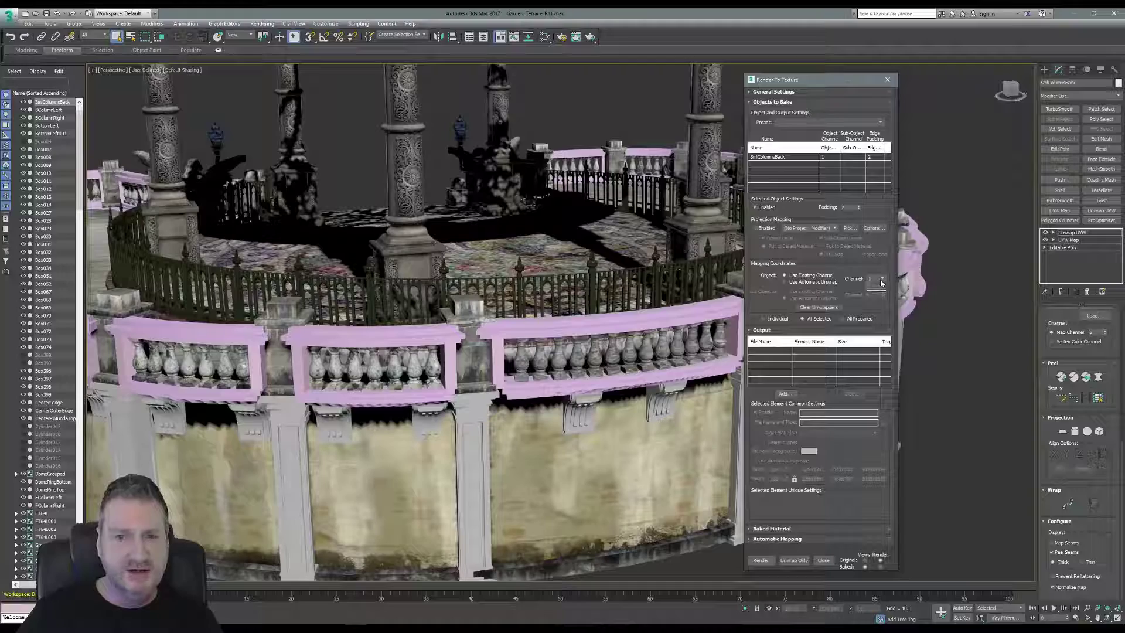
{"action": "left_click", "coordinate": [881, 280]}
{"action": "left_click", "coordinate": [872, 291]}
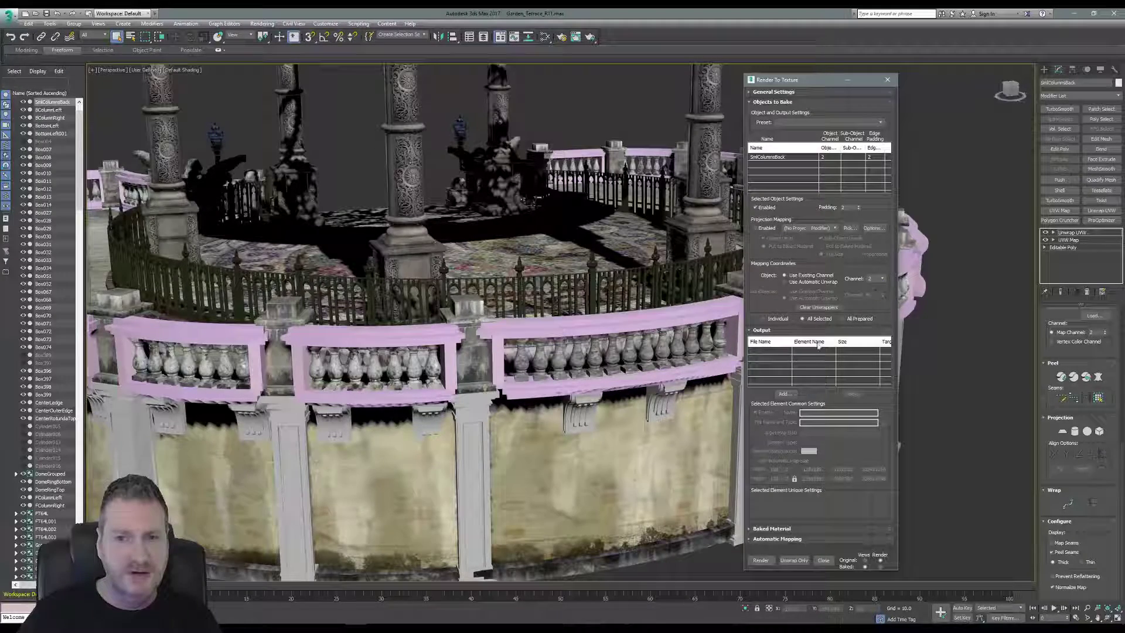
Add a DiffuseMap texture element to the bake output of SmlColumnsBack.
{"action": "left_click", "coordinate": [784, 393]}
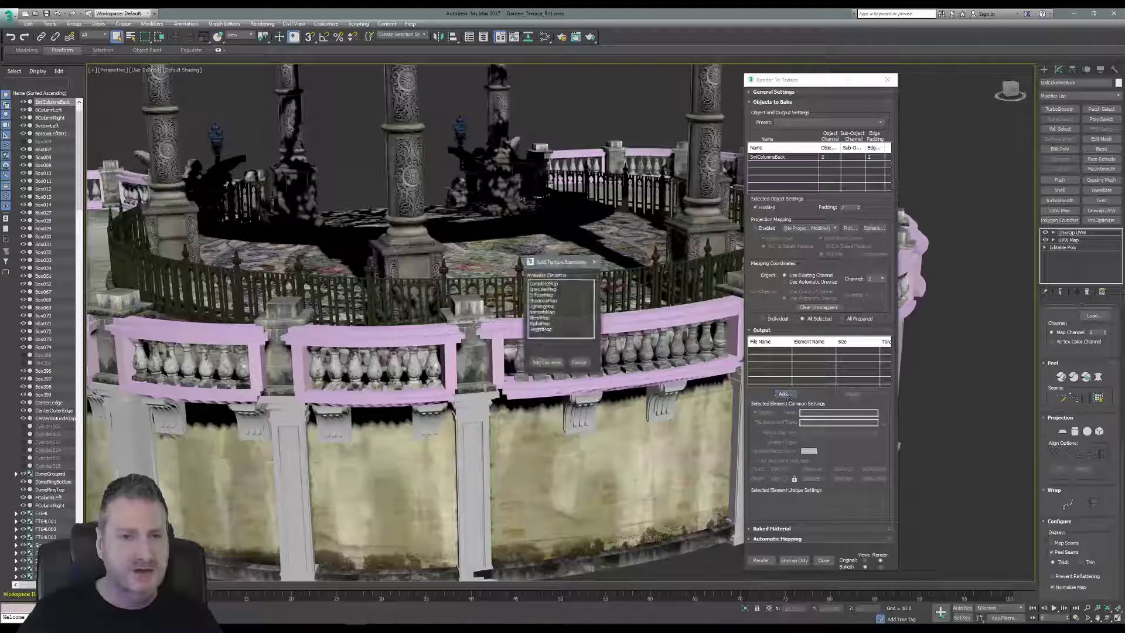
{"action": "left_click", "coordinate": [541, 294]}
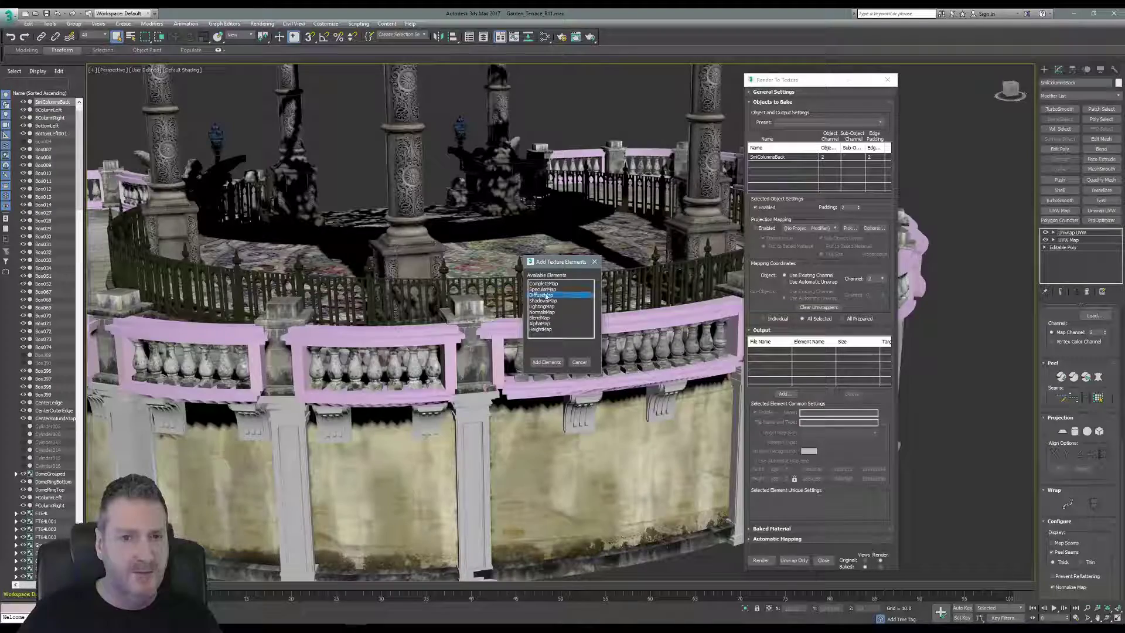
{"action": "left_click", "coordinate": [546, 362]}
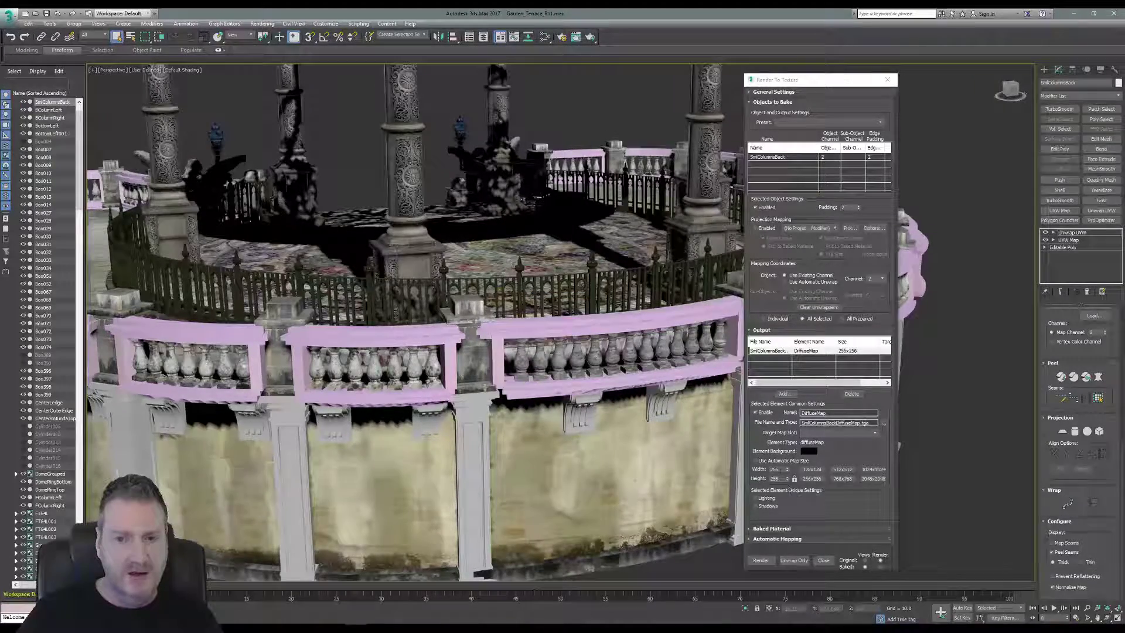
Set the DiffuseMap element's output size to 2048 wide by 2048 high.
{"action": "left_click_drag", "start_coordinate": [782, 469], "coordinate": [767, 466]}
{"action": "type", "text": "2048"}
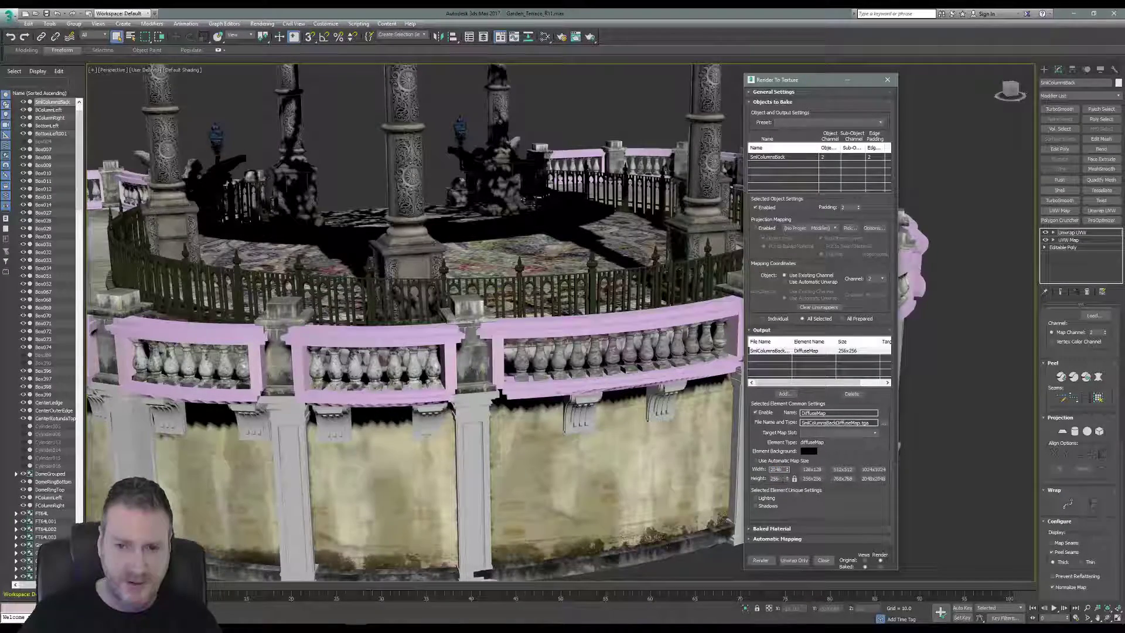
{"action": "key", "text": "Tab"}
{"action": "type", "text": "20"}
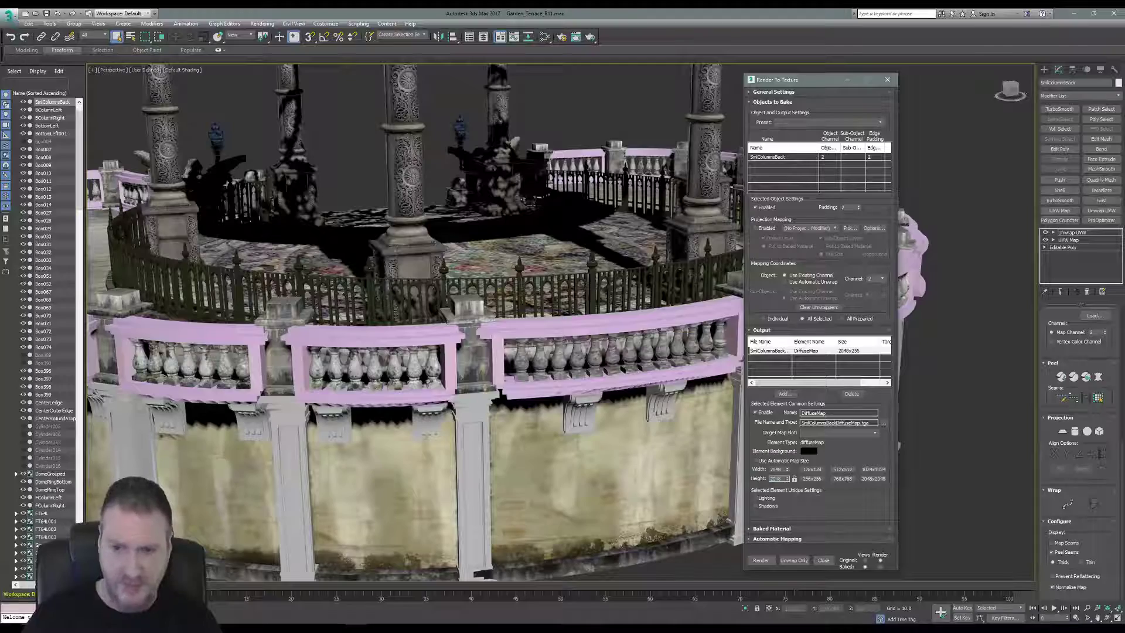
{"action": "key", "text": "Tab"}
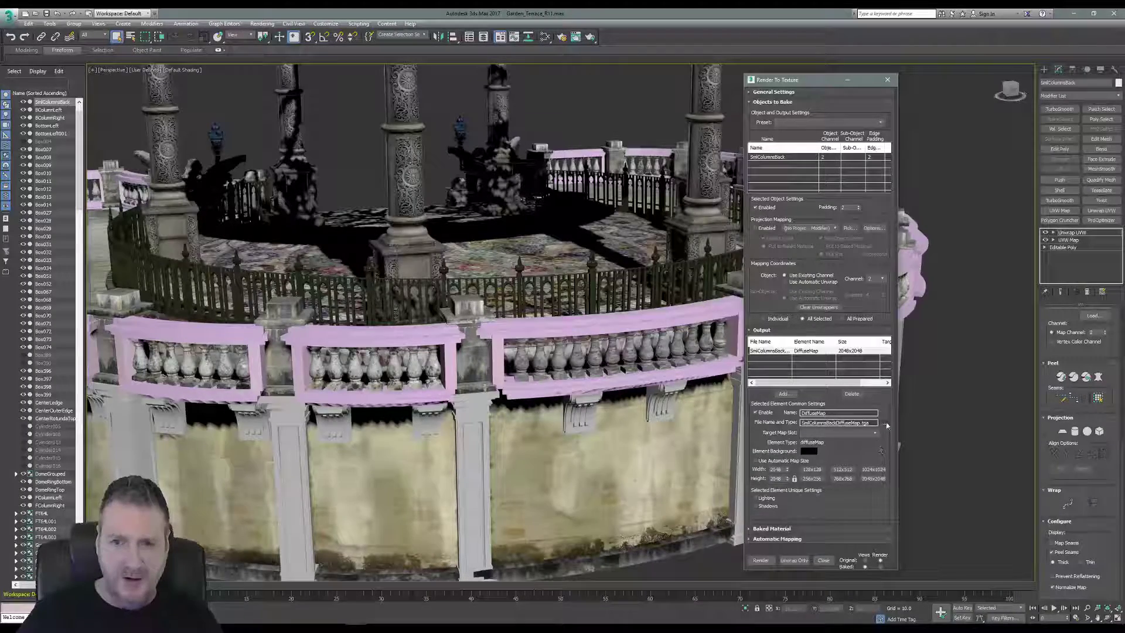
Set the DiffuseMap output file to SmlColumnsBack in the Rework folder as a Targa image, accepting the default Targa options.
{"action": "left_click", "coordinate": [885, 423]}
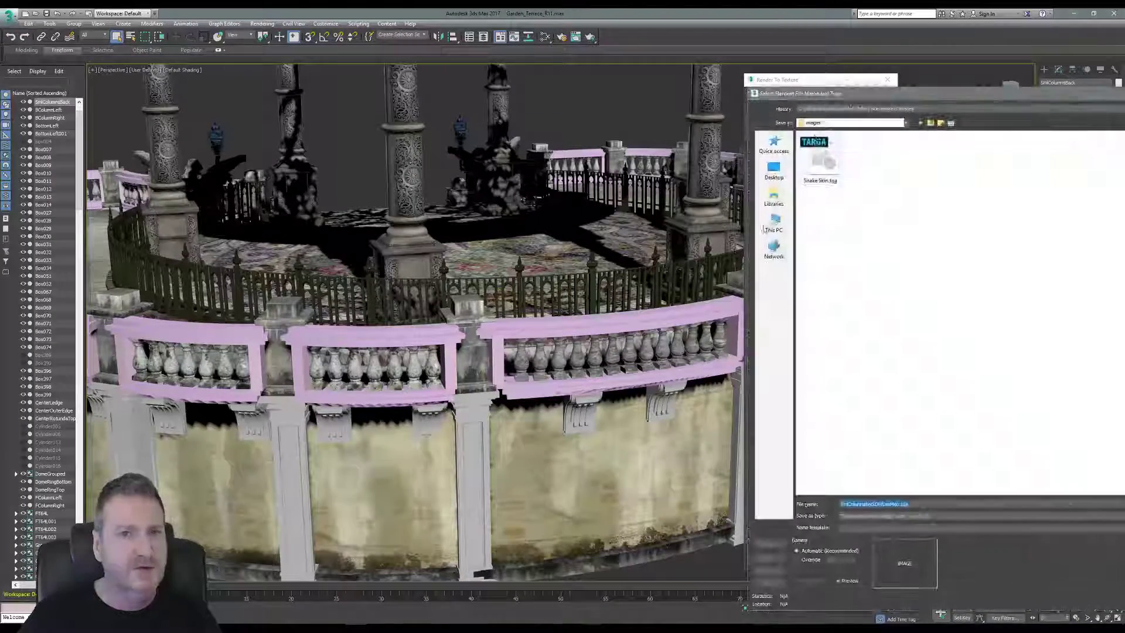
{"action": "left_click_drag", "start_coordinate": [896, 93], "coordinate": [426, 47]}
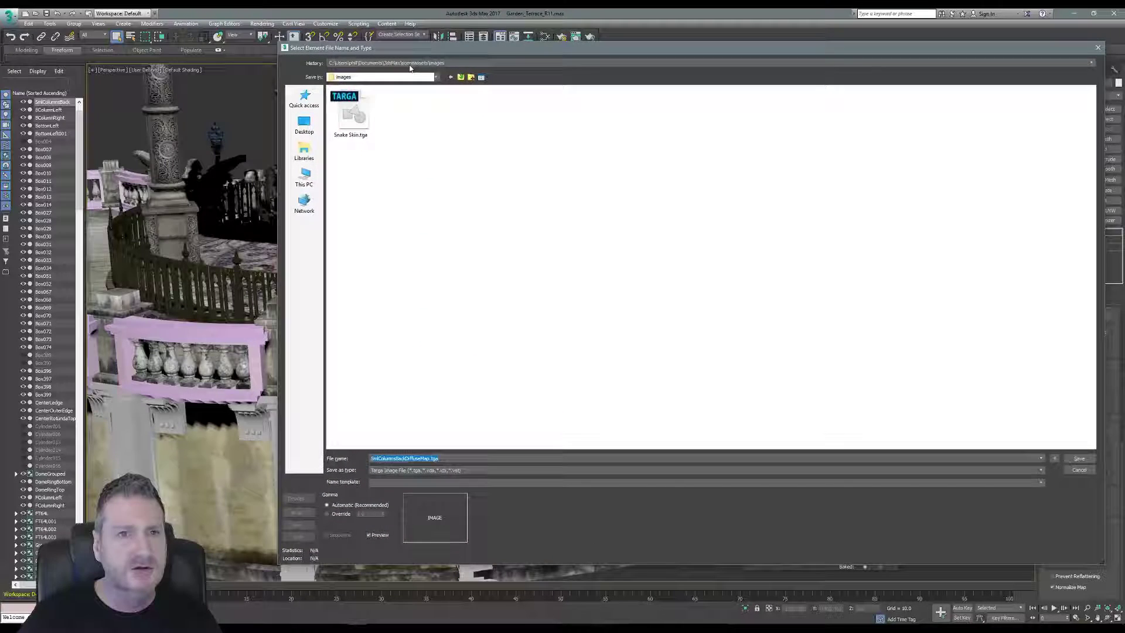
{"action": "left_click", "coordinate": [410, 64]}
{"action": "left_click", "coordinate": [381, 76]}
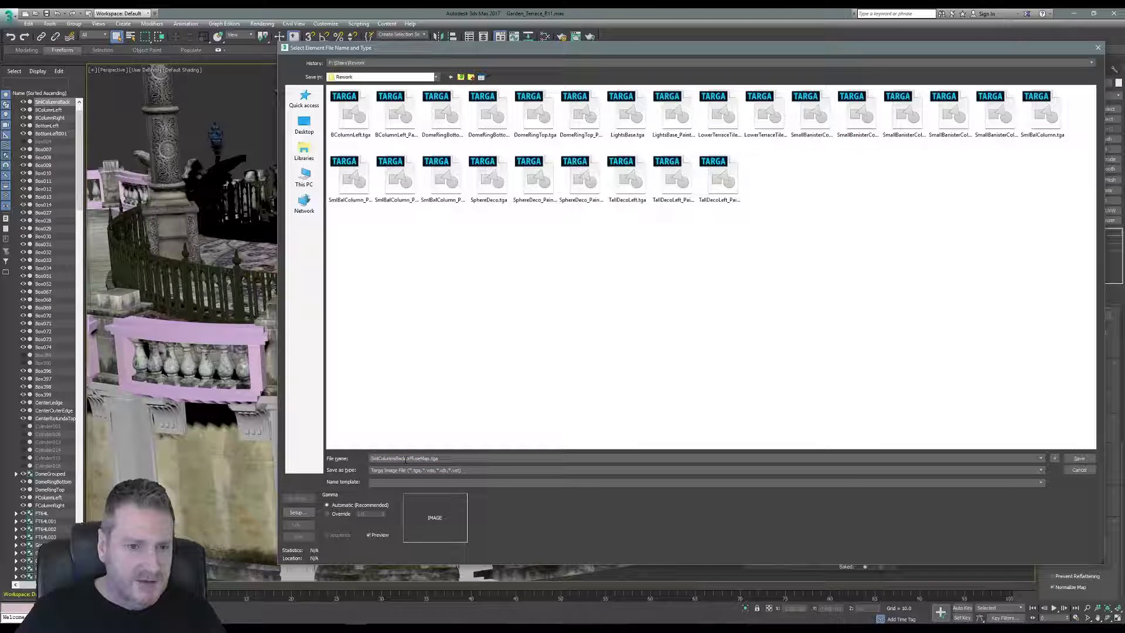
{"action": "key", "text": "BackSpace"}
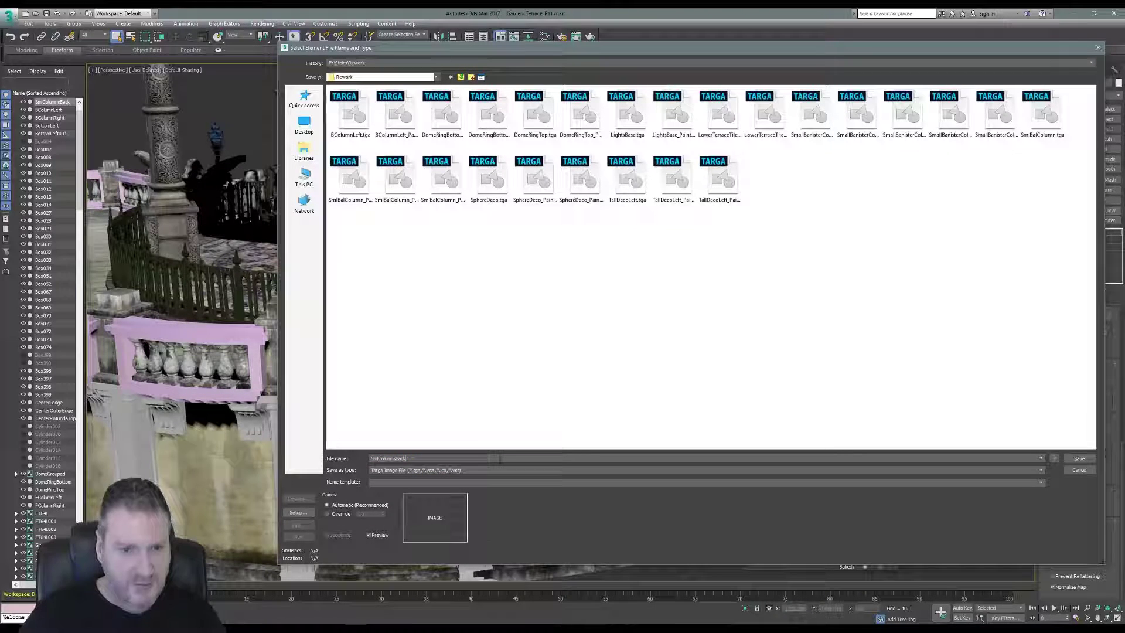
{"action": "left_click", "coordinate": [1079, 461]}
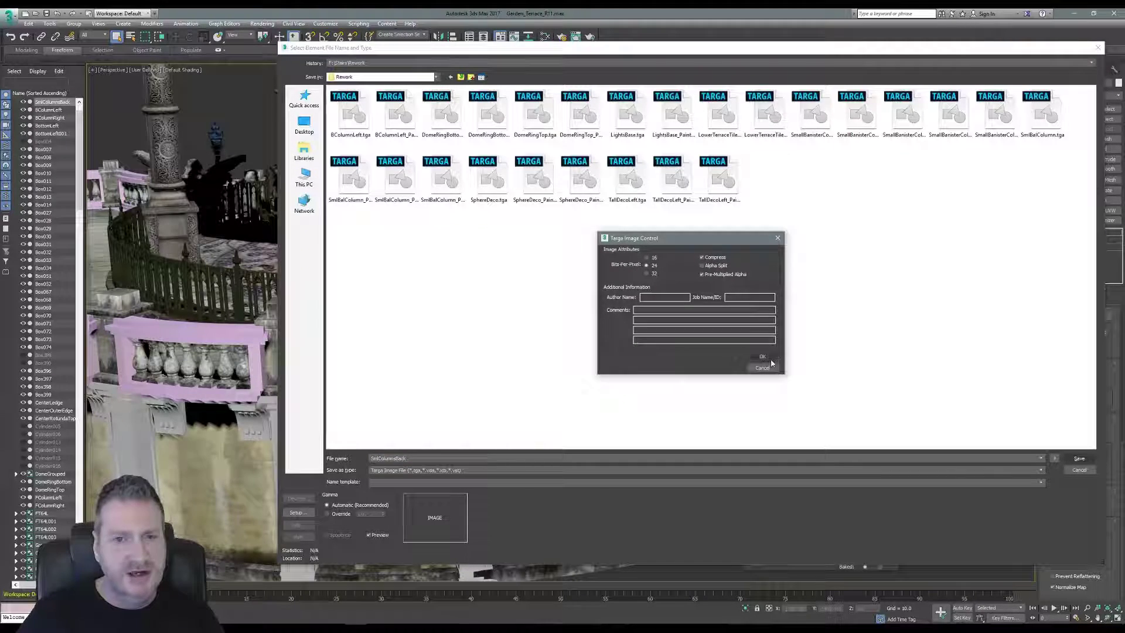
{"action": "left_click", "coordinate": [767, 359]}
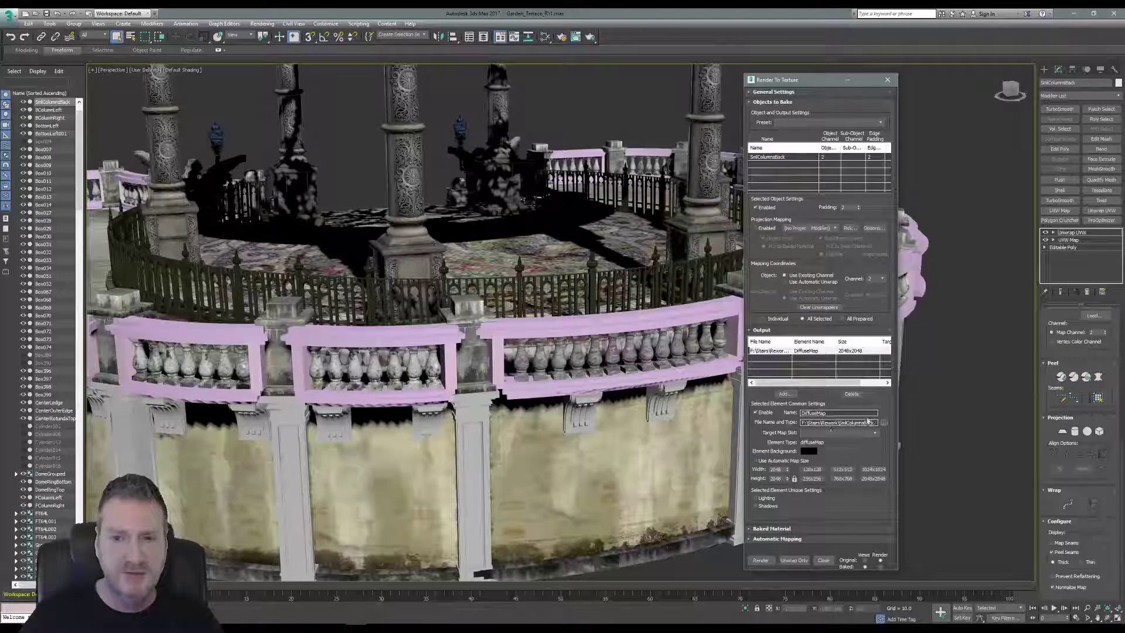
Bake the diffuse map of SmlColumnsBack without a target map slot and close the rendered image and Render To Texture.
{"action": "left_click", "coordinate": [761, 561]}
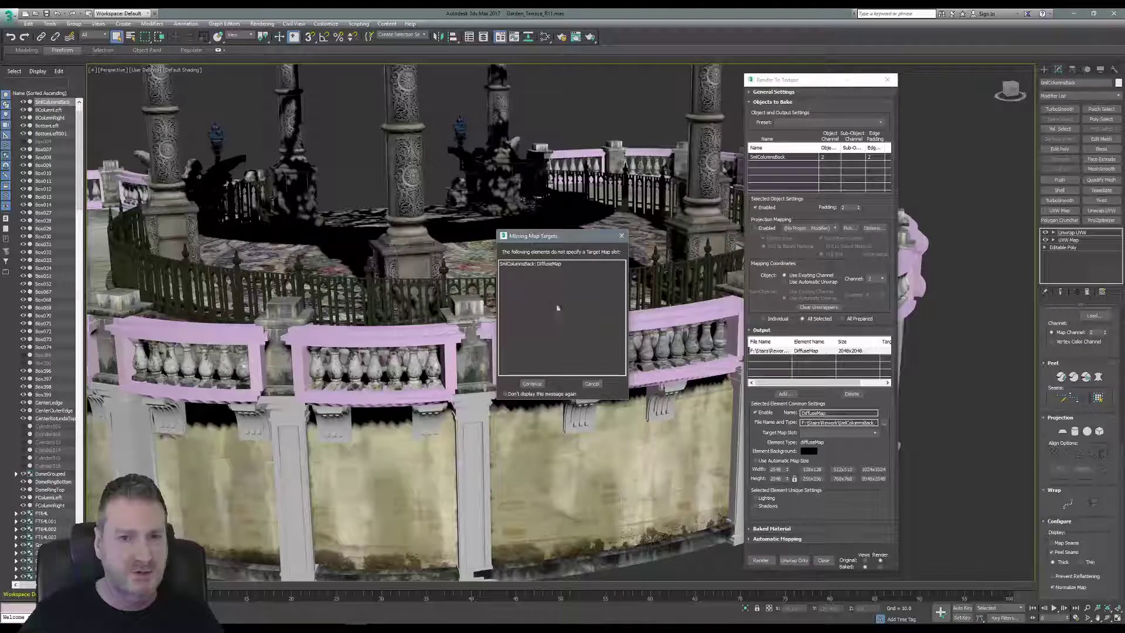
{"action": "left_click", "coordinate": [531, 383]}
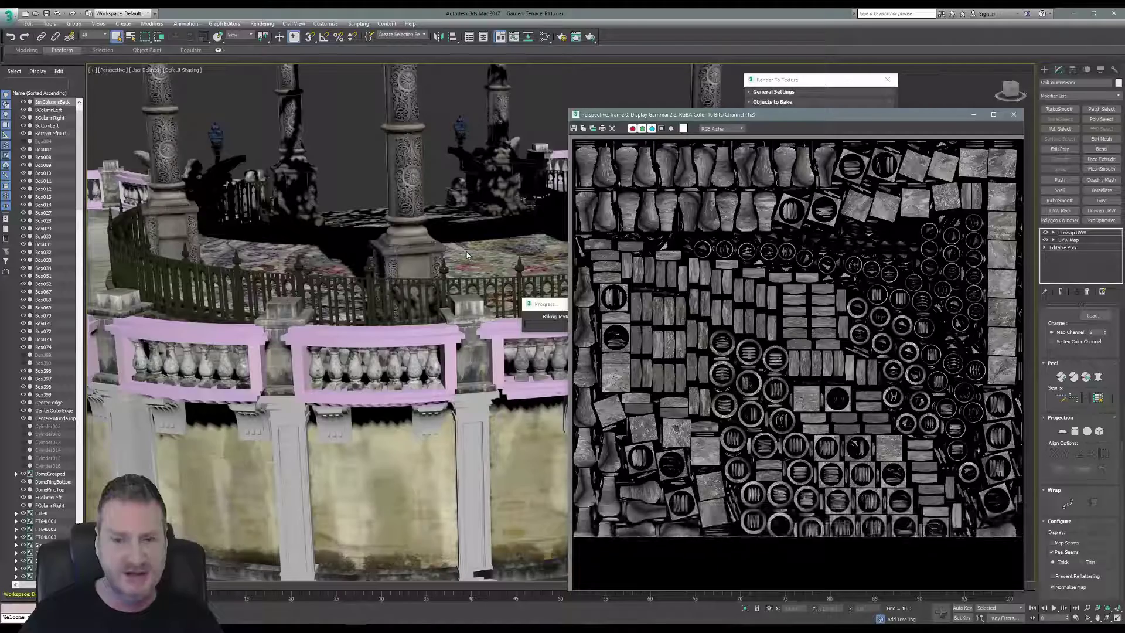
{"action": "left_click", "coordinate": [1018, 119]}
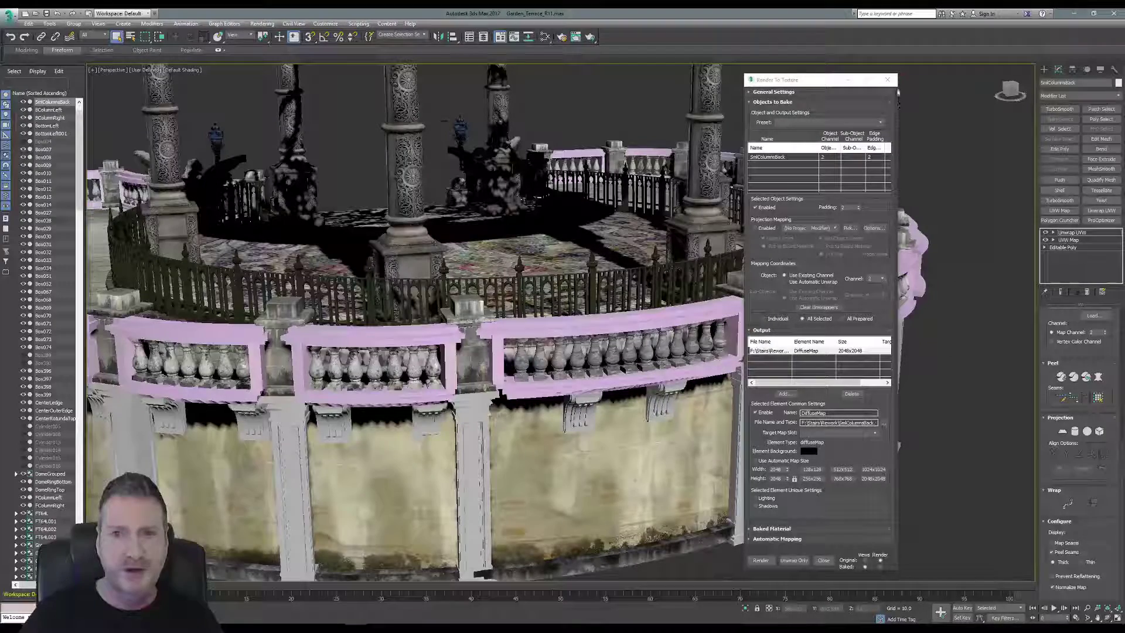
{"action": "left_click", "coordinate": [887, 80]}
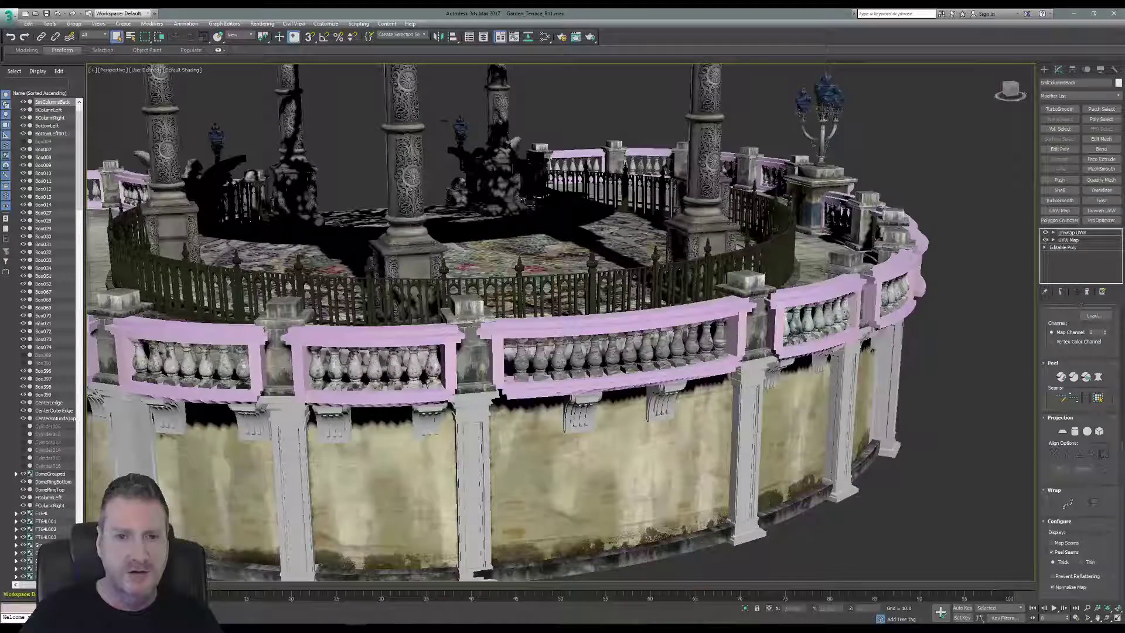
Activate the balusters' Unwrap UVW modifier and start exporting only the selected object to the Rework folder.
{"action": "left_click", "coordinate": [1083, 234]}
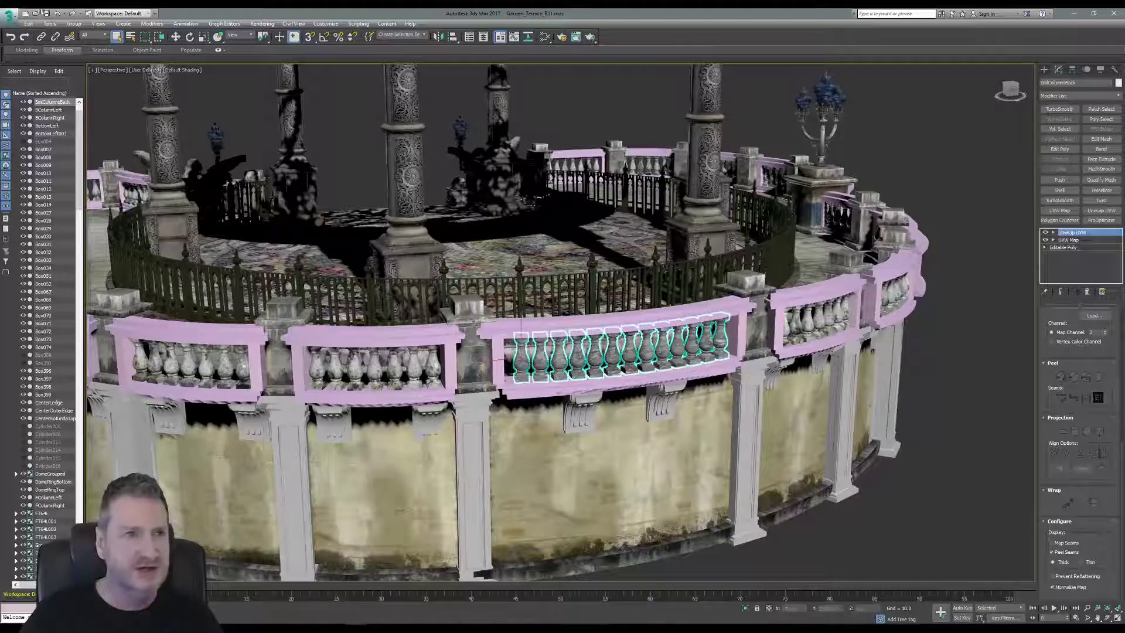
{"action": "left_click", "coordinate": [10, 17]}
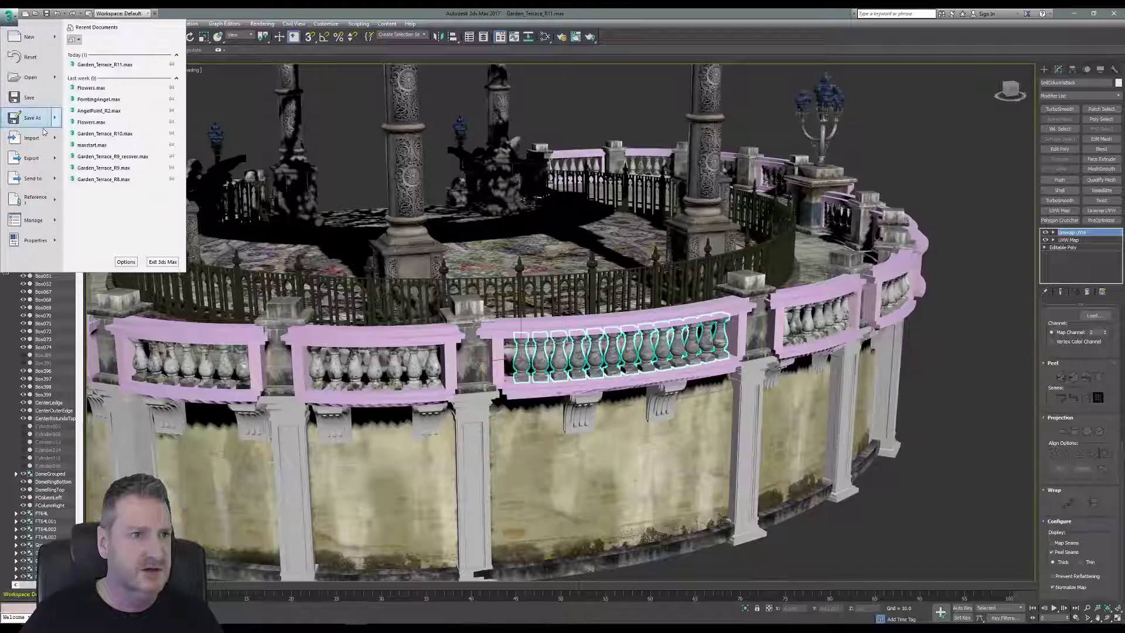
{"action": "mouse_move", "coordinate": [57, 158]}
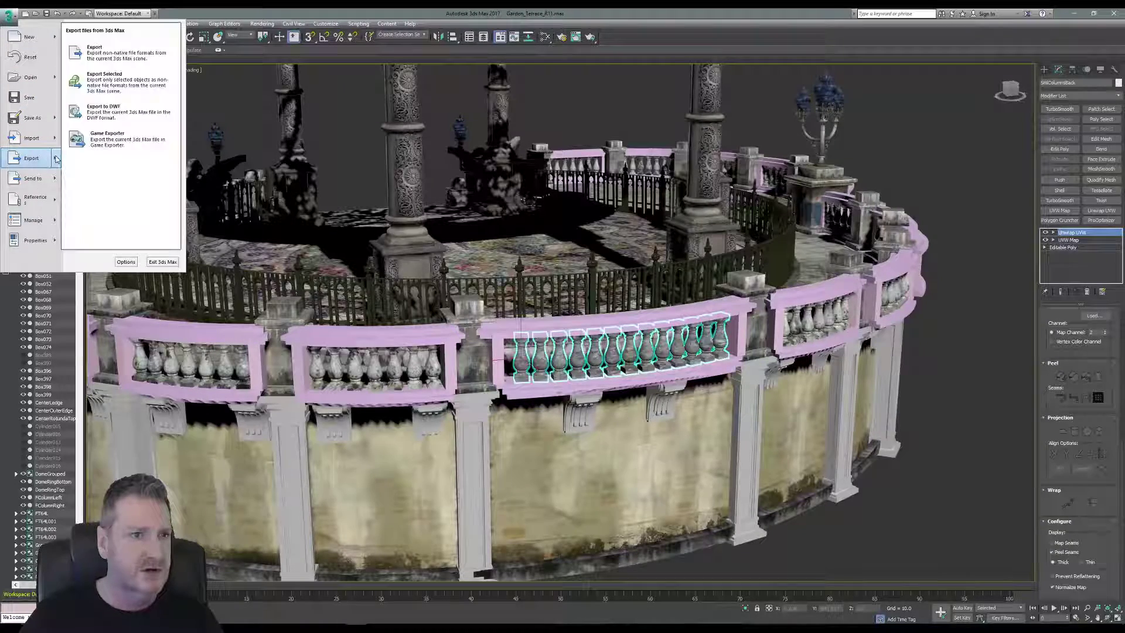
{"action": "left_click", "coordinate": [111, 91]}
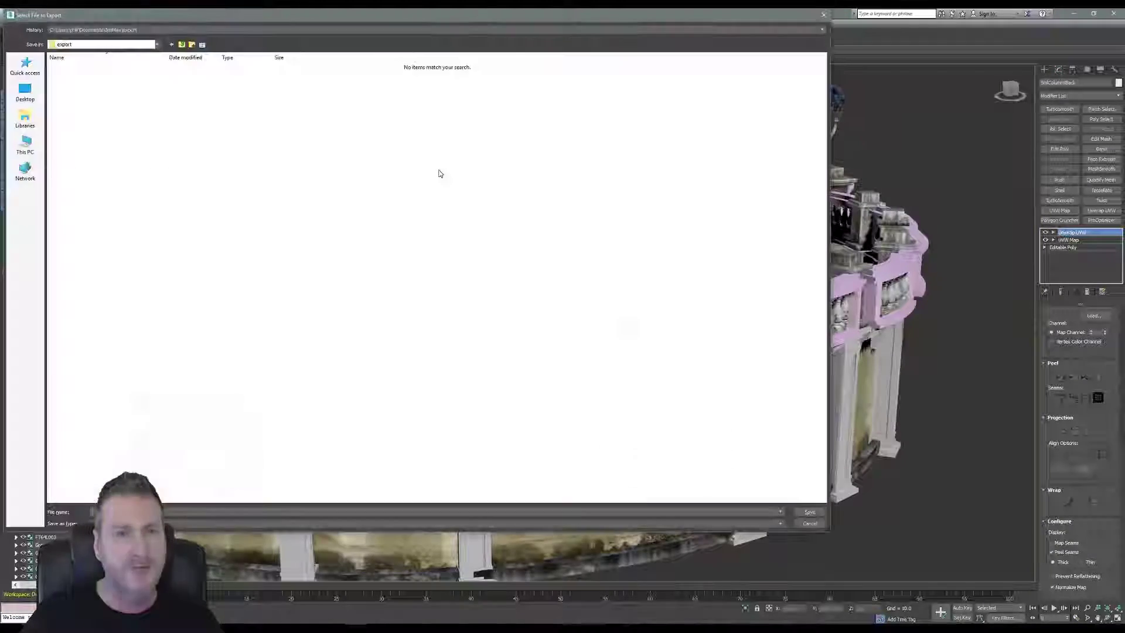
{"action": "left_click_drag", "start_coordinate": [276, 15], "coordinate": [525, 49]}
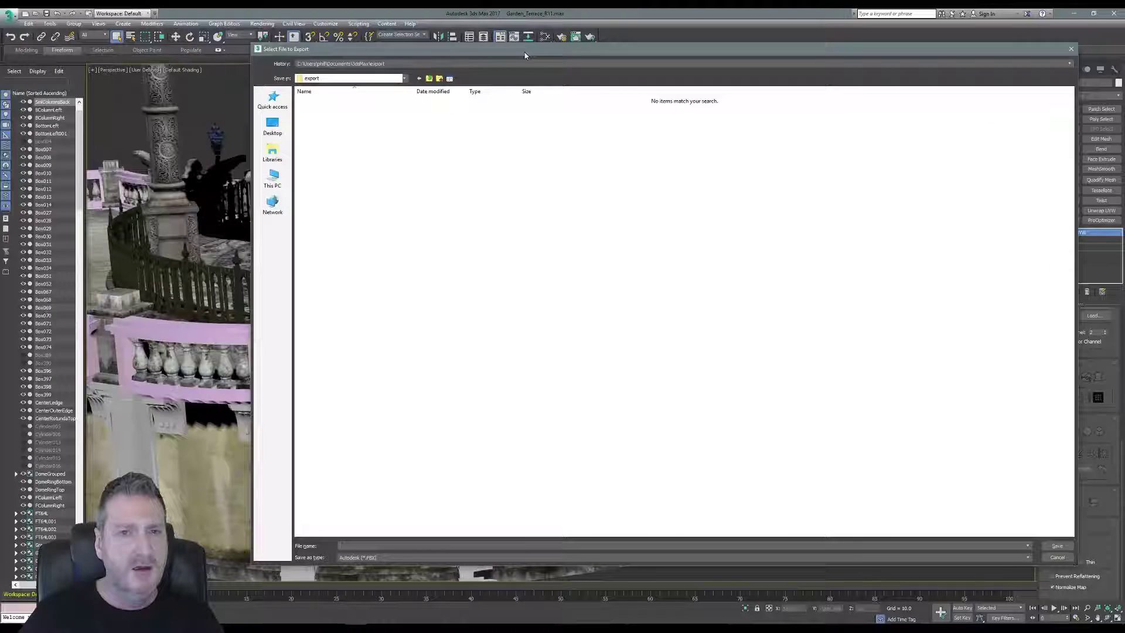
{"action": "left_click", "coordinate": [361, 65]}
{"action": "left_click", "coordinate": [354, 77]}
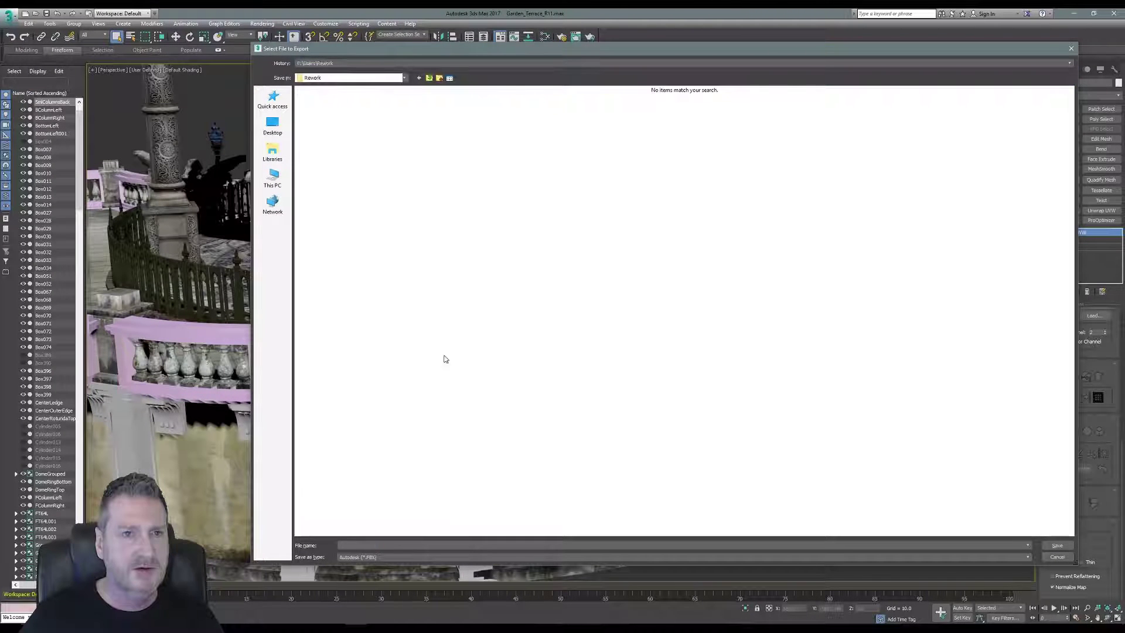
Export the balusters in gw::OBJ-Exporter format as SmlColumnsBack with the default export options, and deselect them.
{"action": "left_click", "coordinate": [392, 557]}
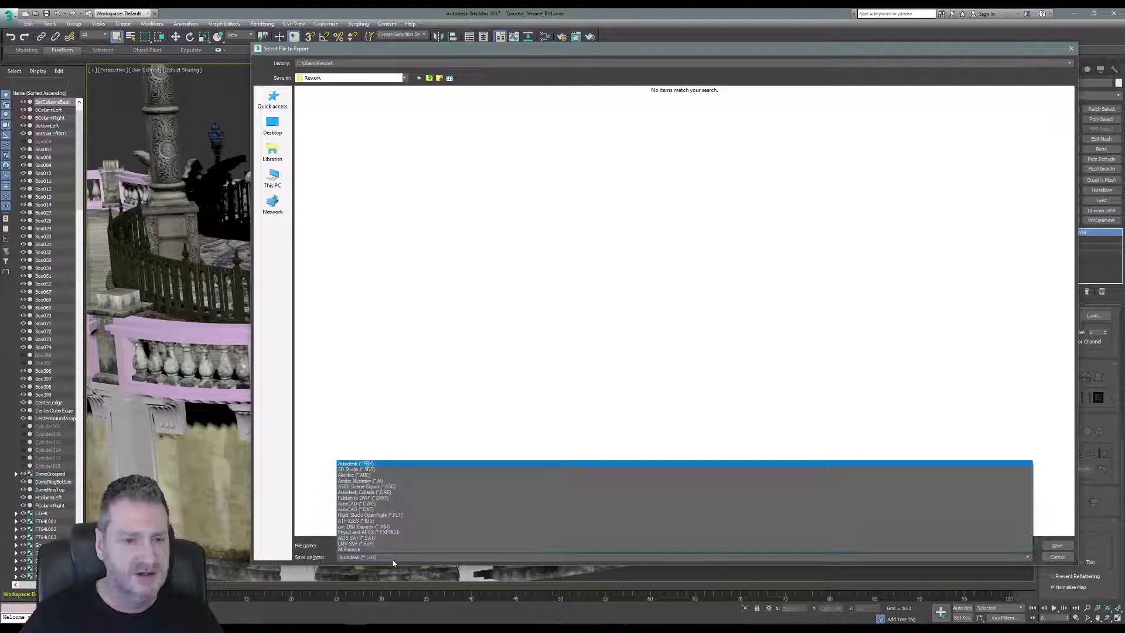
{"action": "left_click", "coordinate": [389, 526]}
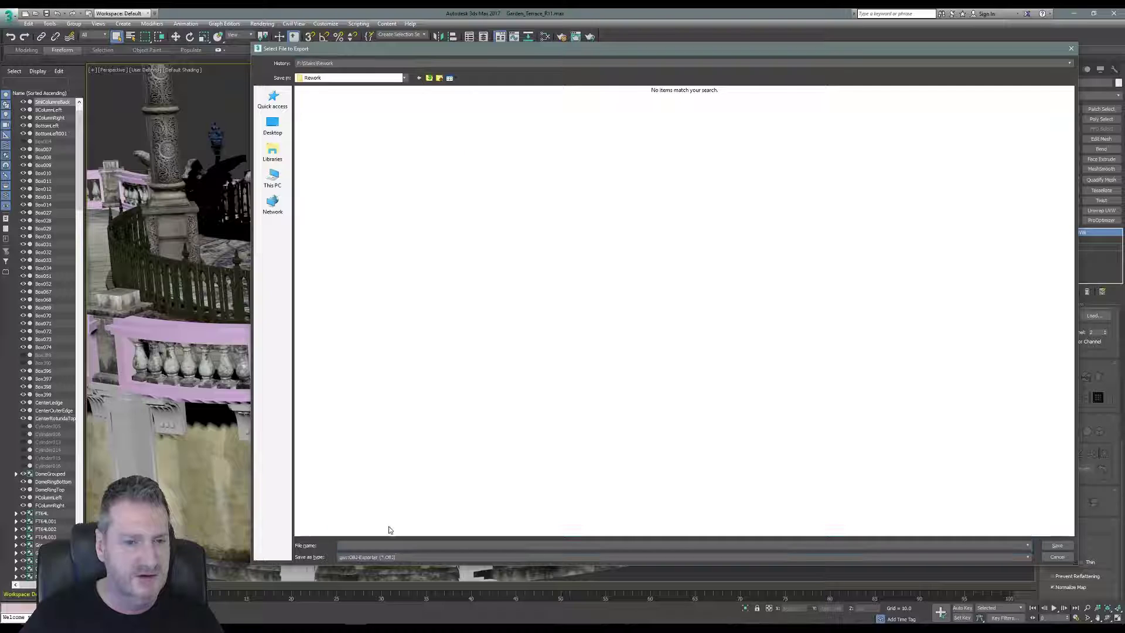
{"action": "left_click", "coordinate": [363, 546]}
{"action": "type", "text": "SmlColumnsBack"}
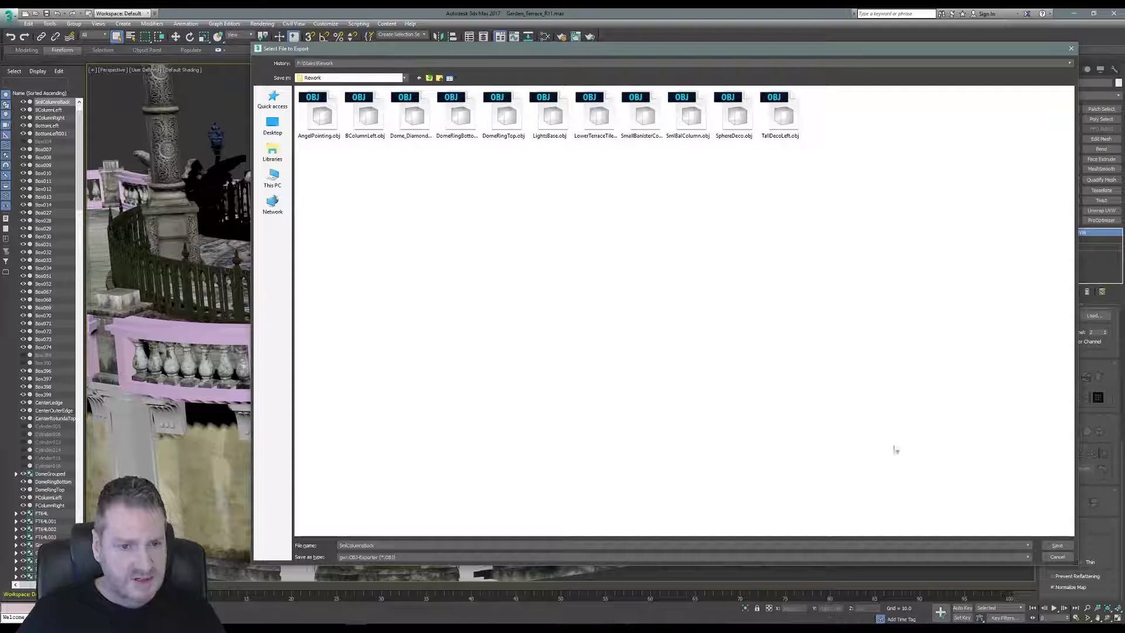
{"action": "left_click", "coordinate": [1060, 546]}
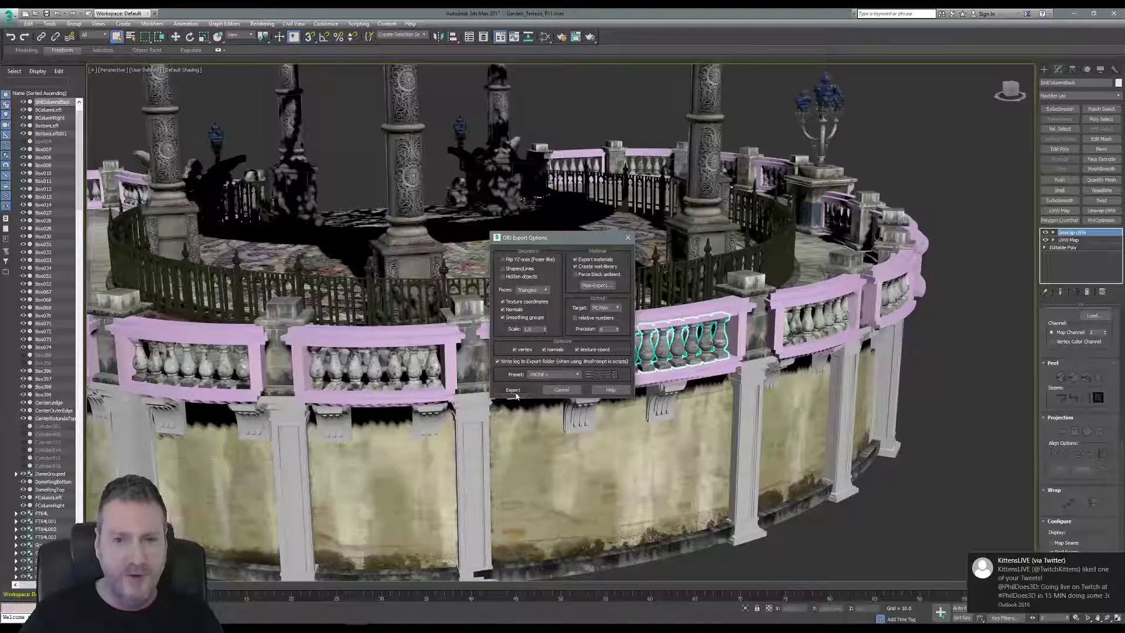
{"action": "left_click", "coordinate": [511, 390]}
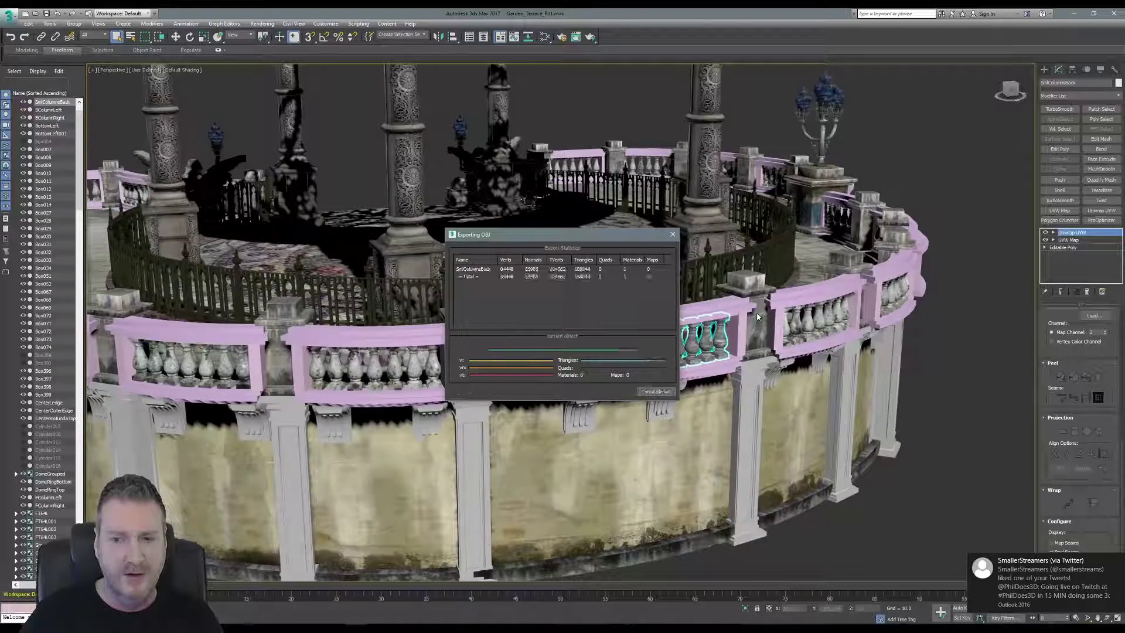
{"action": "left_click", "coordinate": [656, 391]}
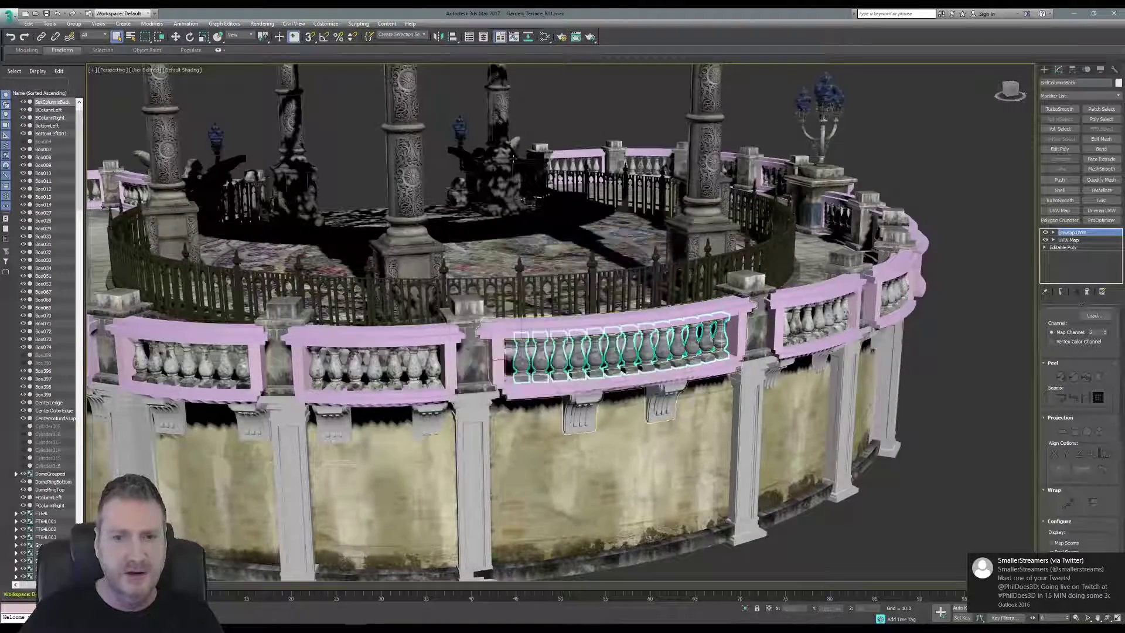
{"action": "left_click", "coordinate": [912, 181]}
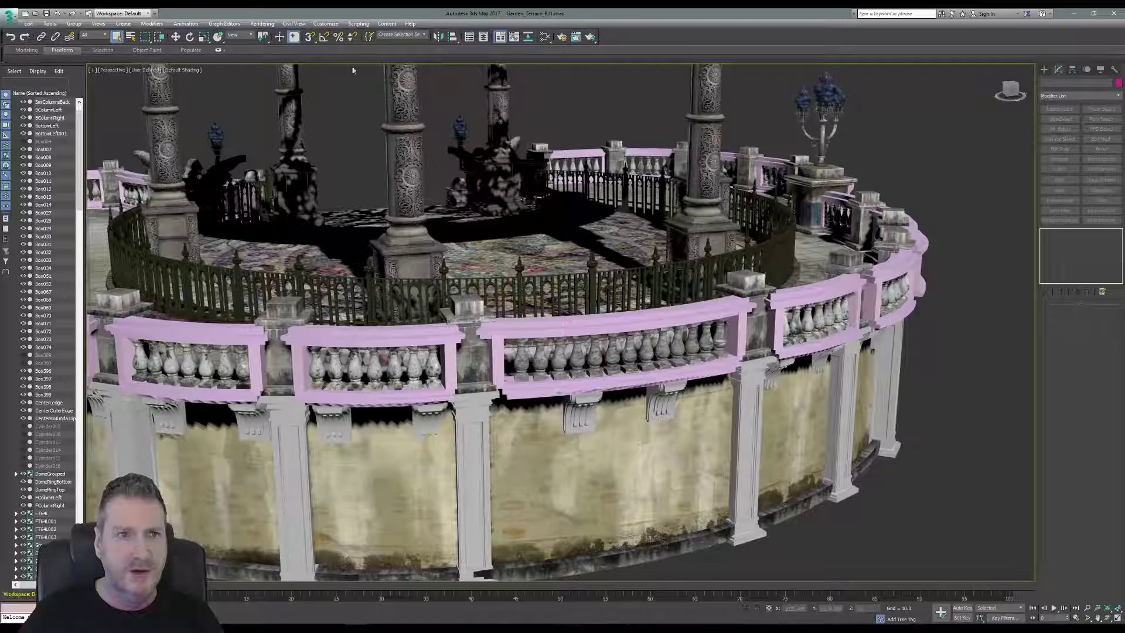
Open the Slate Material Editor and add a Standard material and a Bitmap map in the empty space below the existing nodes.
{"action": "left_click", "coordinate": [545, 36]}
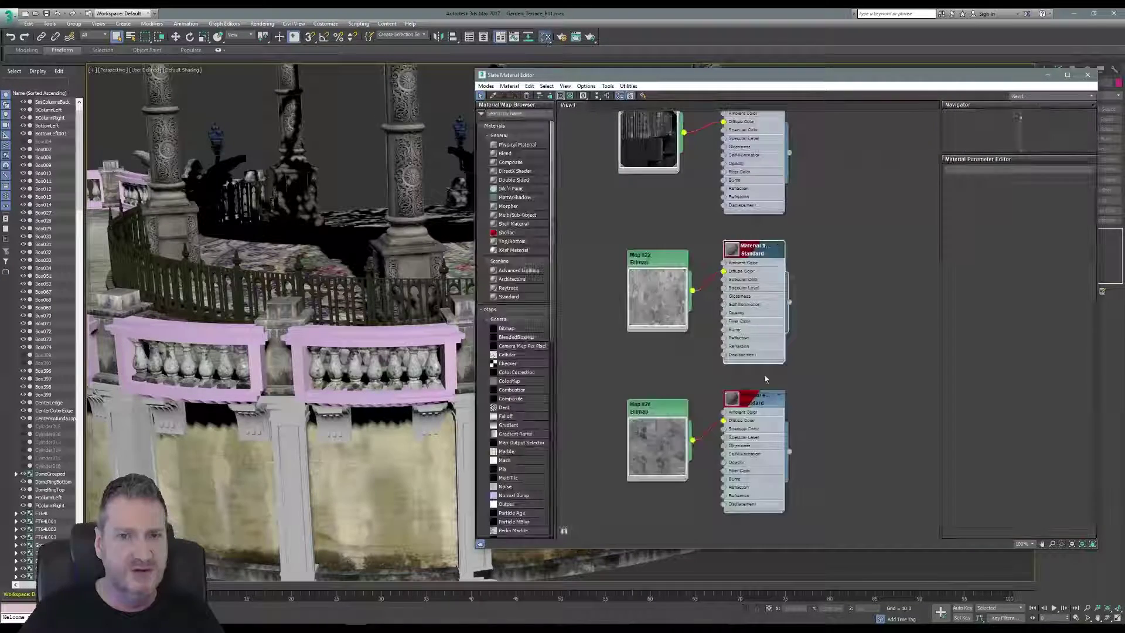
{"action": "scroll", "coordinate": [764, 379], "scroll_direction": "down", "scroll_amount": 6}
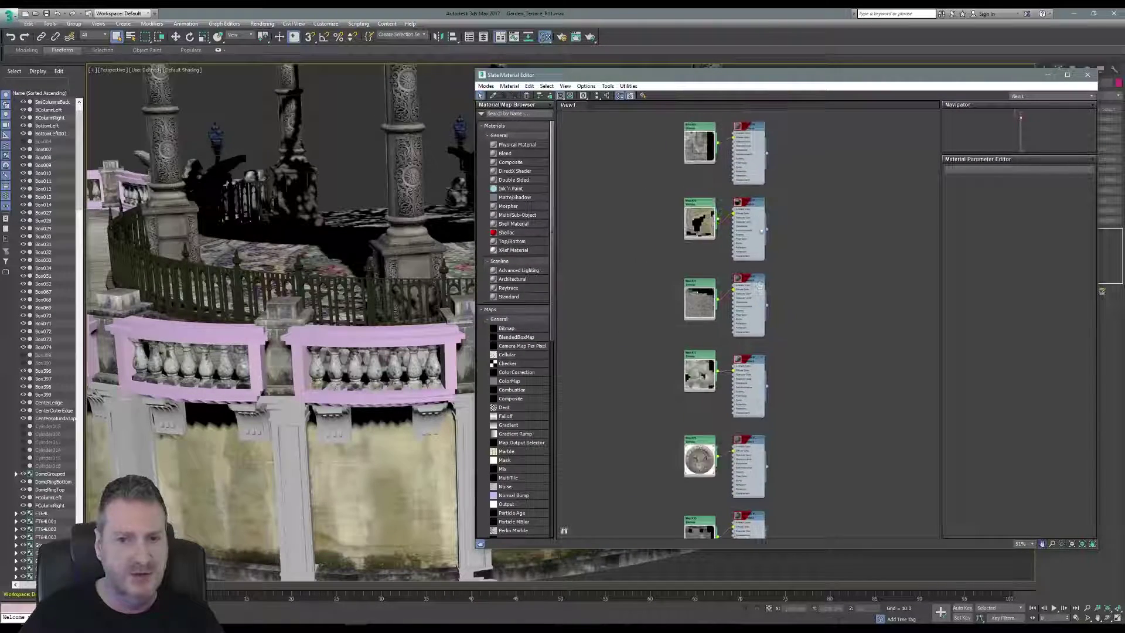
{"action": "scroll", "coordinate": [765, 295], "scroll_direction": "down", "scroll_amount": 5}
{"action": "middle_click_drag", "start_coordinate": [776, 466], "coordinate": [771, 228]}
{"action": "middle_click_drag", "start_coordinate": [764, 308], "coordinate": [744, 94]}
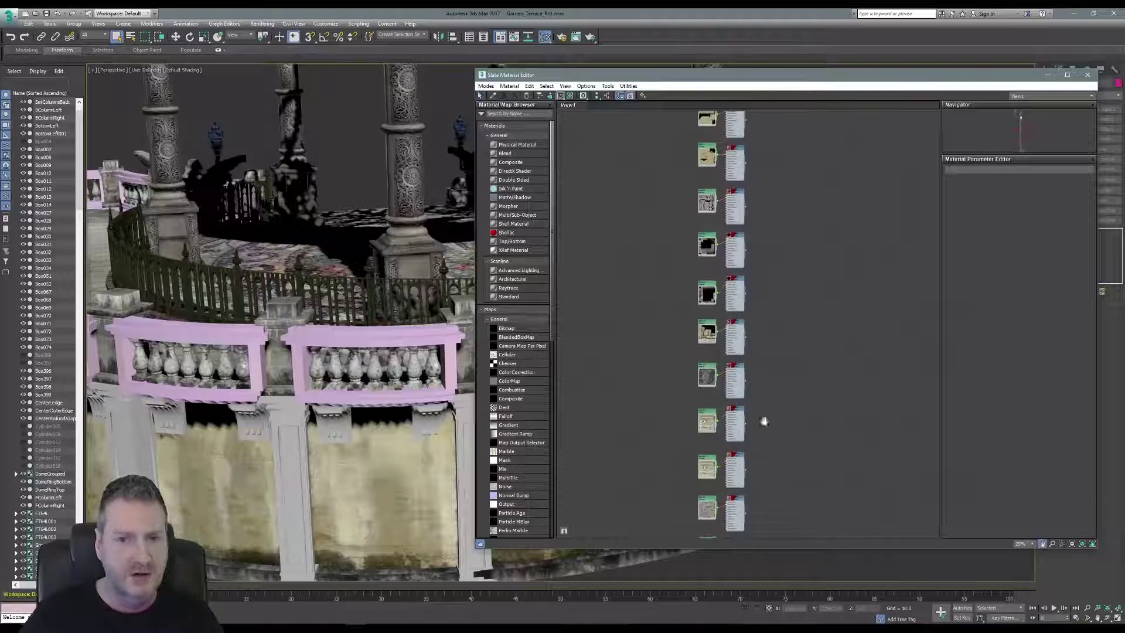
{"action": "middle_click_drag", "start_coordinate": [763, 422], "coordinate": [744, 234]}
{"action": "middle_click_drag", "start_coordinate": [755, 464], "coordinate": [758, 255]}
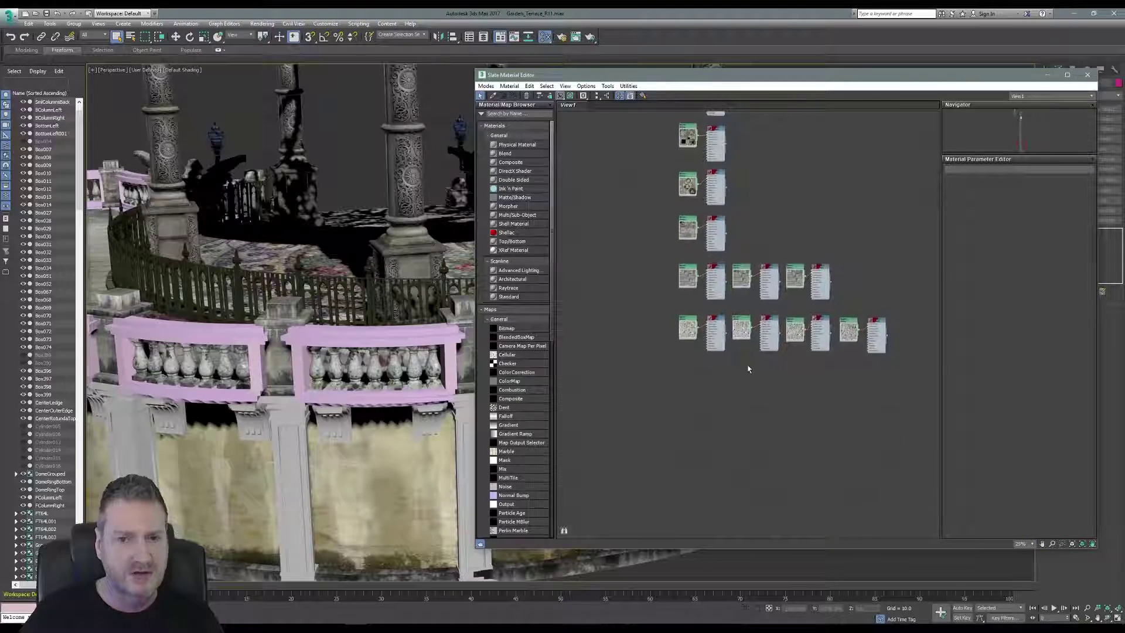
{"action": "scroll", "coordinate": [748, 369], "scroll_direction": "up", "scroll_amount": 7}
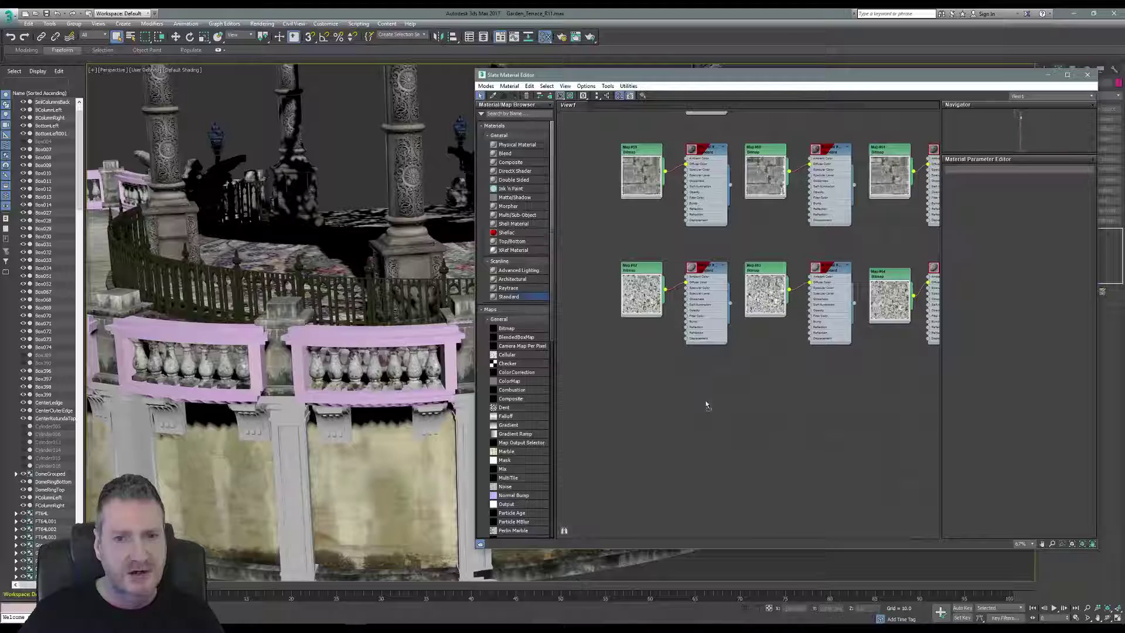
{"action": "left_click_drag", "start_coordinate": [707, 405], "coordinate": [706, 405]}
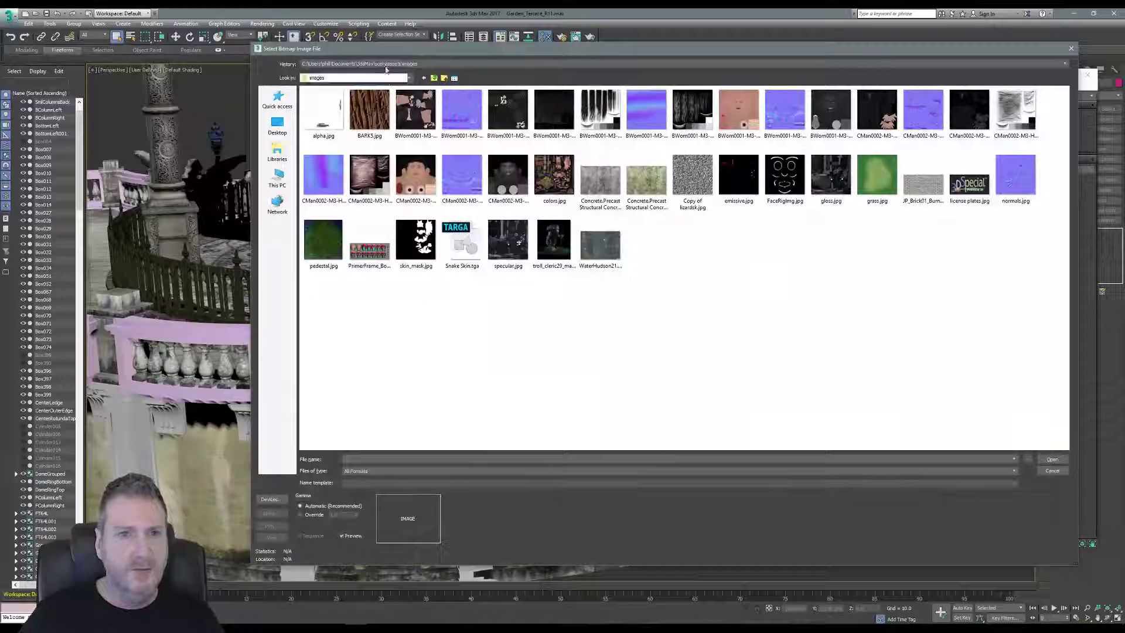
Load SmlColumnsBack.tga from the Rework folder into the new Bitmap map and enlarge its node preview.
{"action": "left_click", "coordinate": [386, 68]}
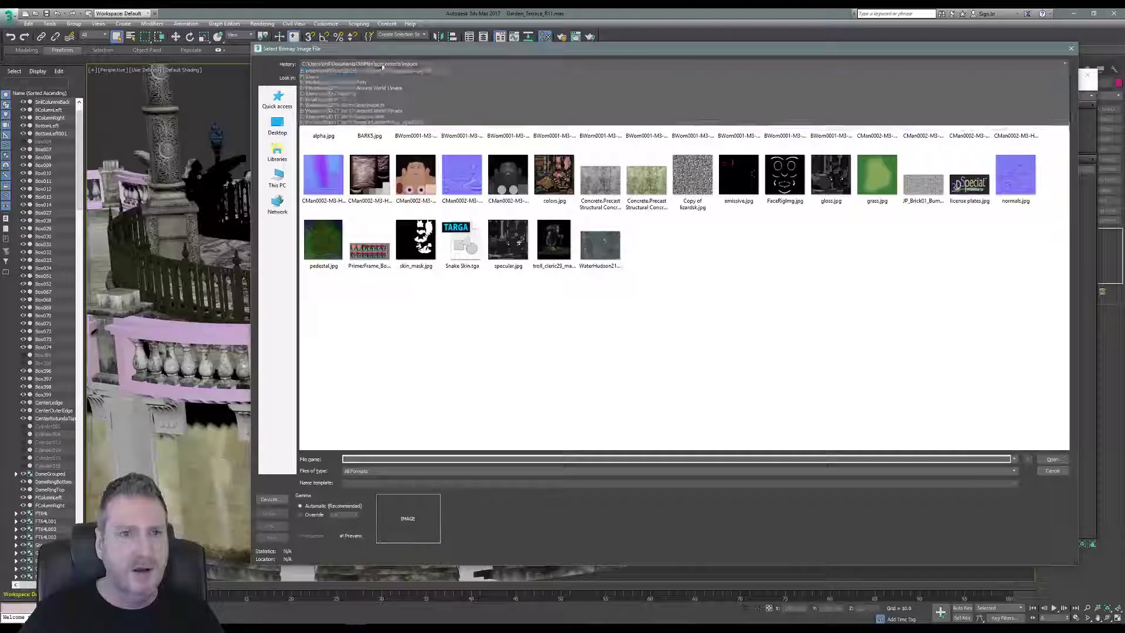
{"action": "left_click", "coordinate": [369, 78]}
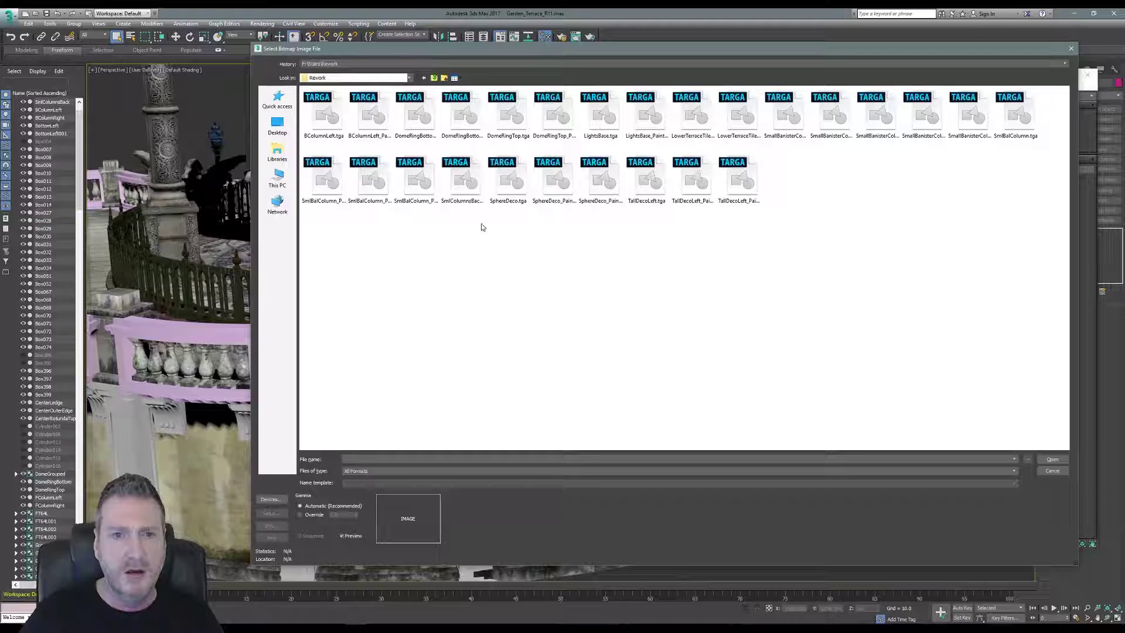
{"action": "left_click", "coordinate": [464, 179]}
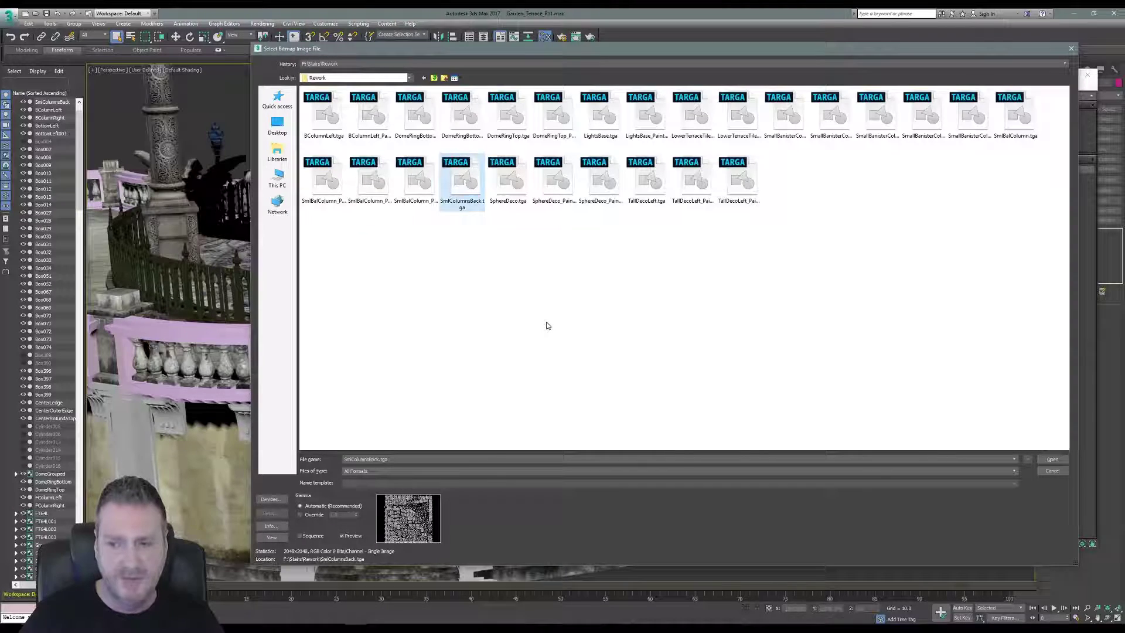
{"action": "key", "text": "Return"}
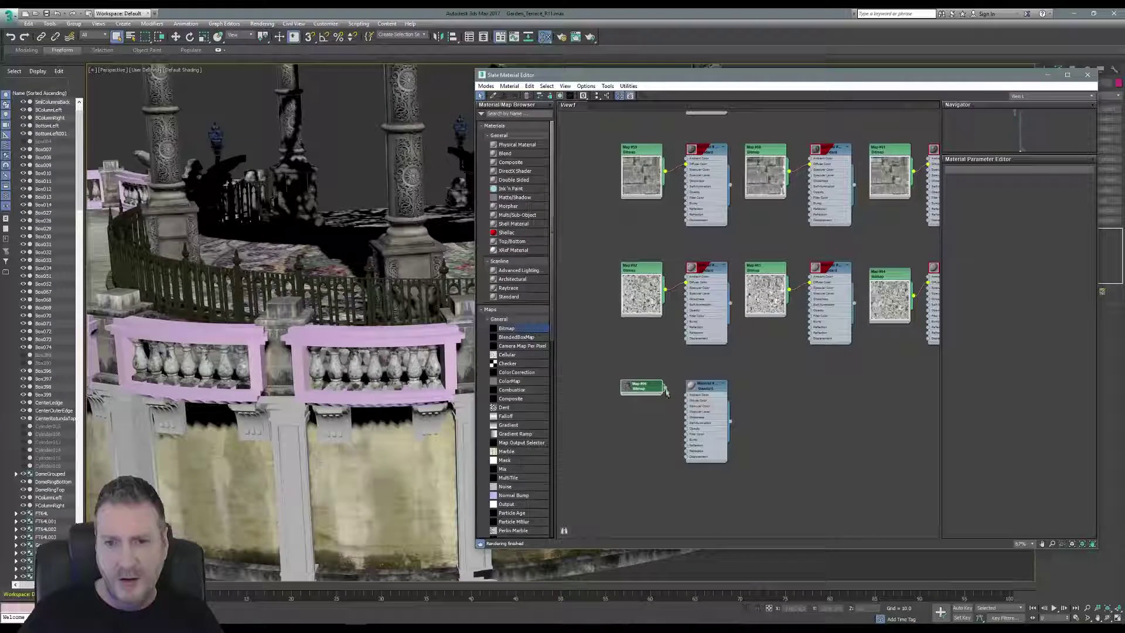
{"action": "double_click", "coordinate": [627, 387]}
{"action": "scroll", "coordinate": [641, 400], "scroll_direction": "up", "scroll_amount": 5}
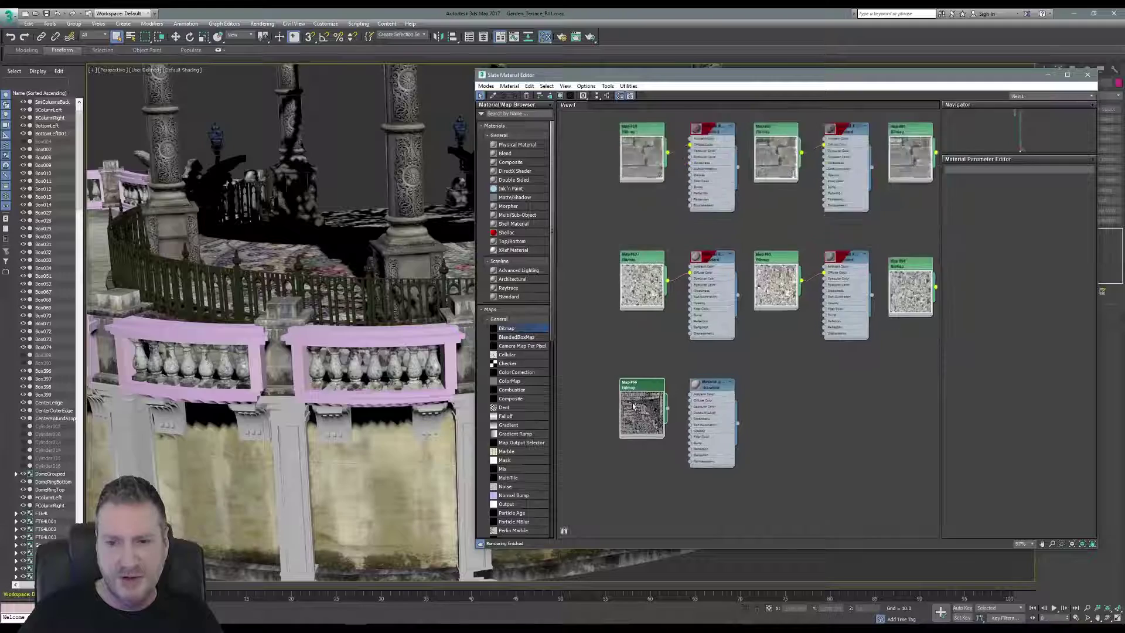
Connect the bitmap to the new Standard material's Diffuse Color and enable the shaded and realistic material display in the viewport.
{"action": "left_click_drag", "start_coordinate": [682, 412], "coordinate": [715, 404]}
{"action": "right_click", "coordinate": [742, 382]}
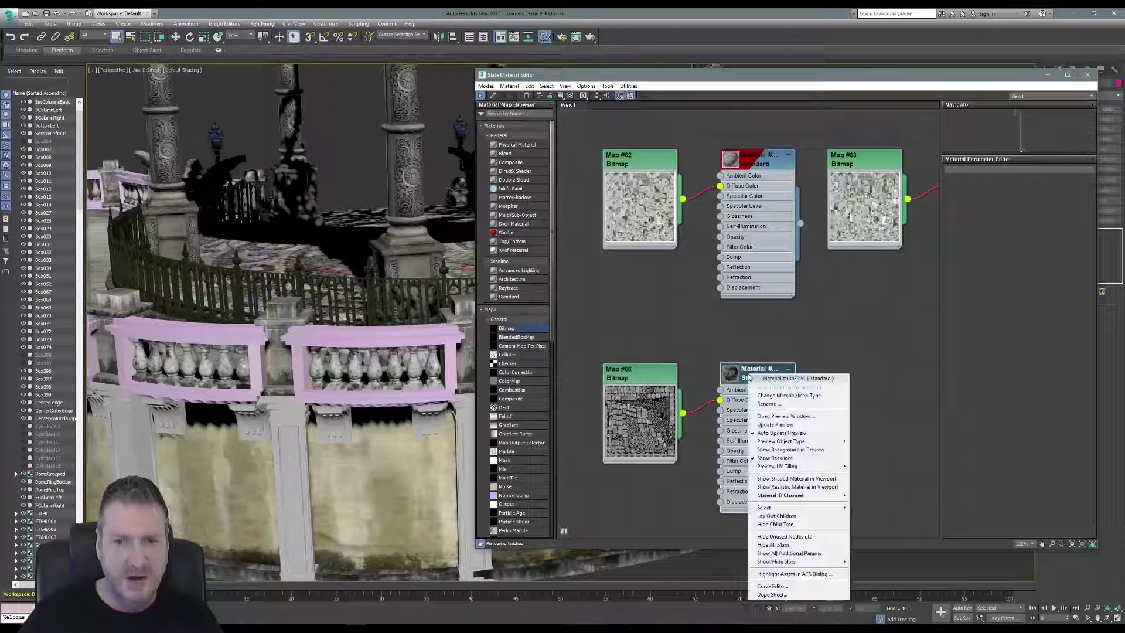
{"action": "left_click", "coordinate": [785, 478]}
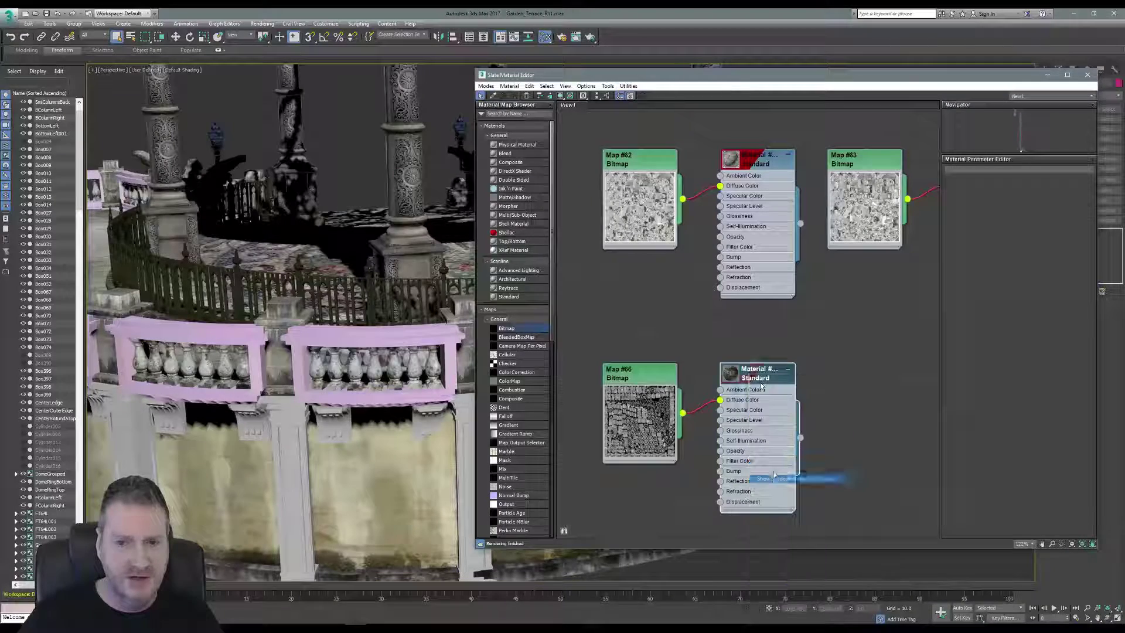
{"action": "right_click", "coordinate": [758, 374]}
{"action": "left_click", "coordinate": [775, 487]}
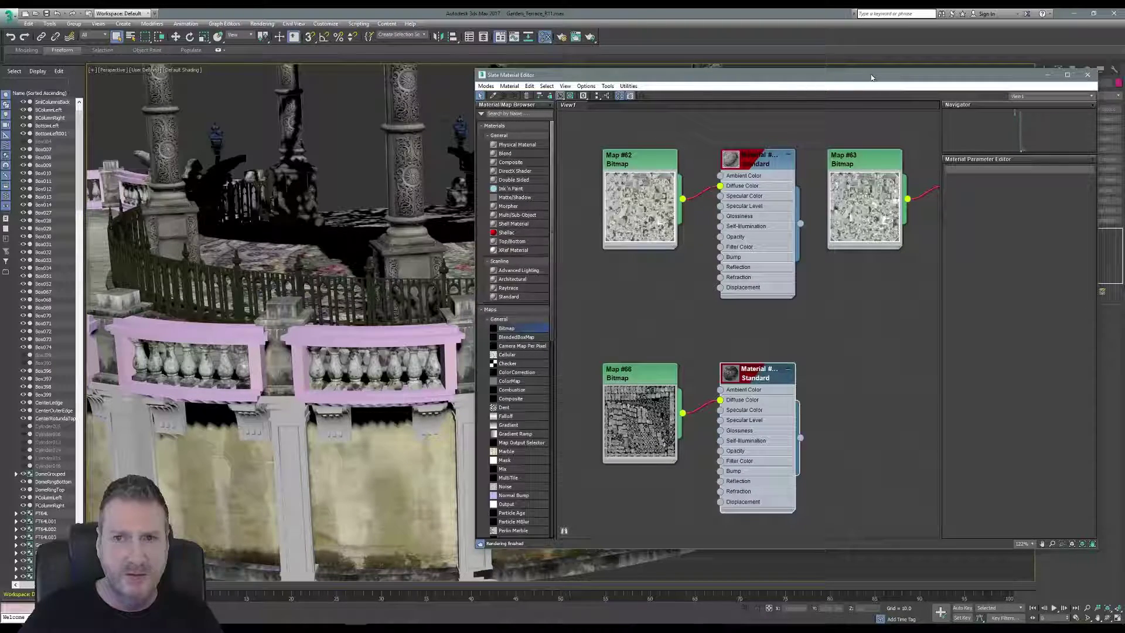
{"action": "right_click", "coordinate": [762, 374]}
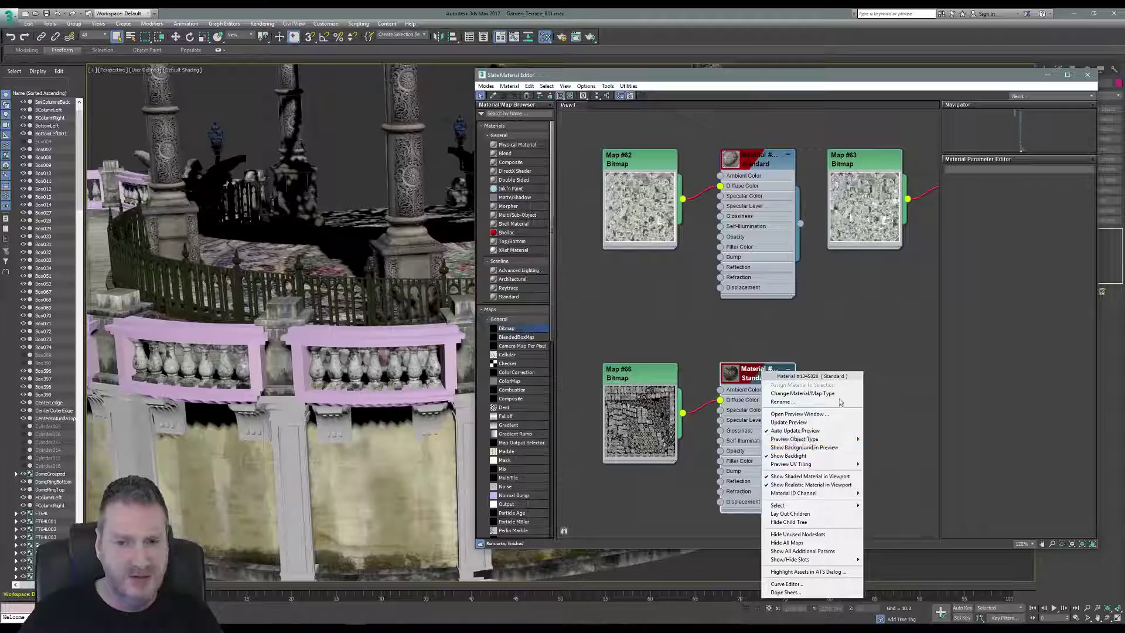
{"action": "left_click", "coordinate": [874, 355]}
Assign the new baked-texture material to the combined balusters on the terrace balustrade and close the Slate Material Editor.
{"action": "middle_click_drag", "start_coordinate": [445, 328], "coordinate": [351, 372]}
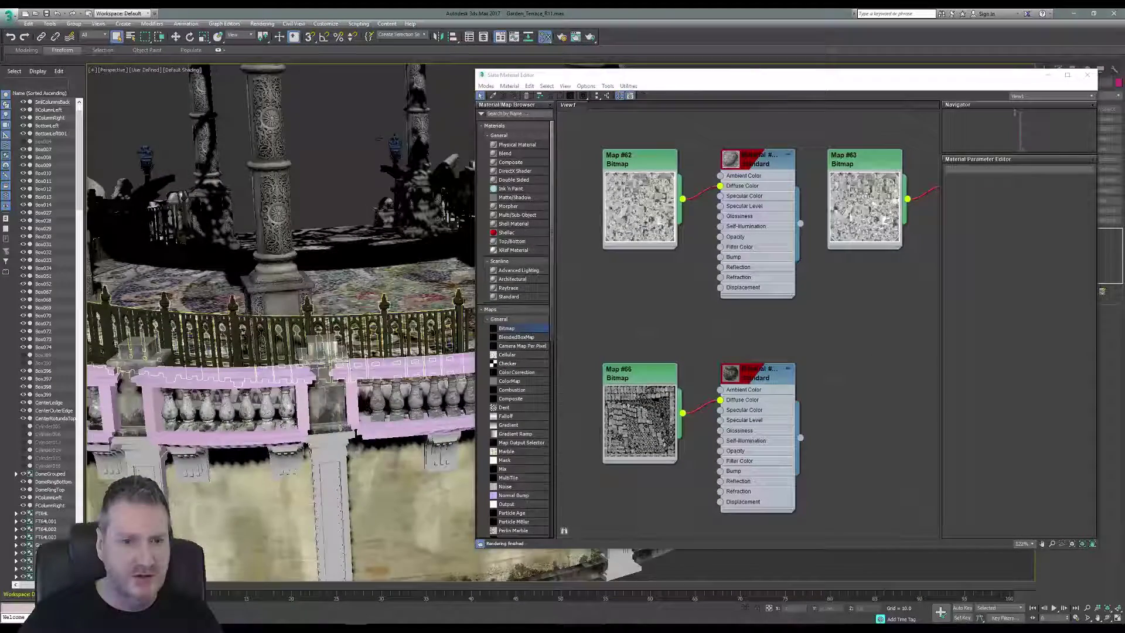
{"action": "left_click", "coordinate": [399, 400]}
{"action": "right_click", "coordinate": [778, 369]}
{"action": "left_click", "coordinate": [781, 381]}
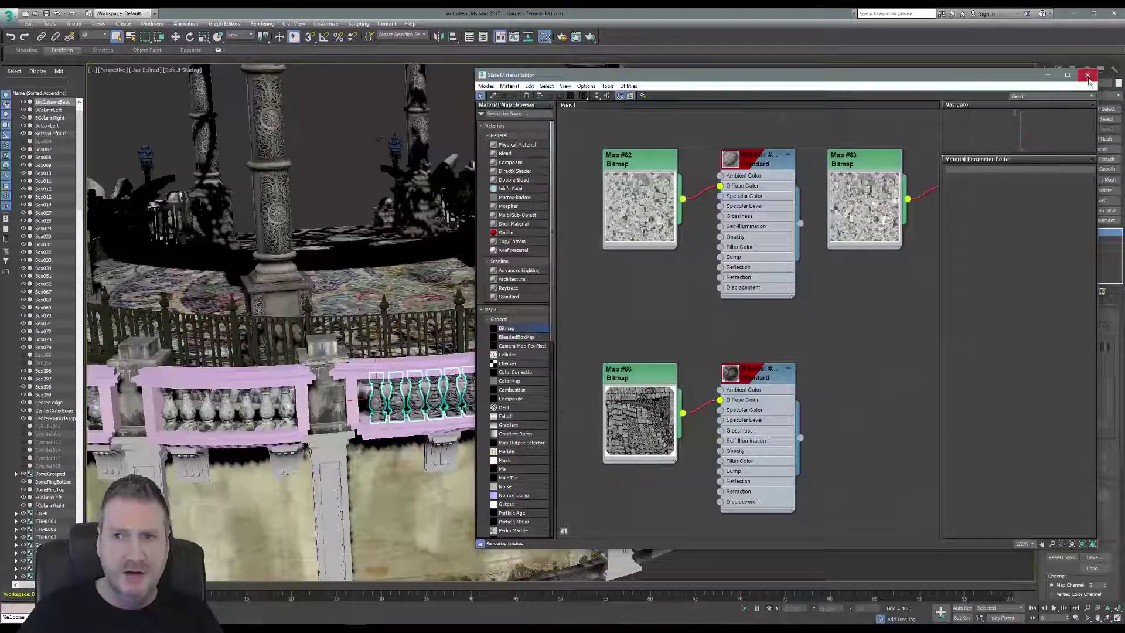
{"action": "left_click", "coordinate": [1087, 76]}
Open Channel Info for the balusters and copy map channel 2 onto map channel 1.
{"action": "left_click", "coordinate": [1114, 70]}
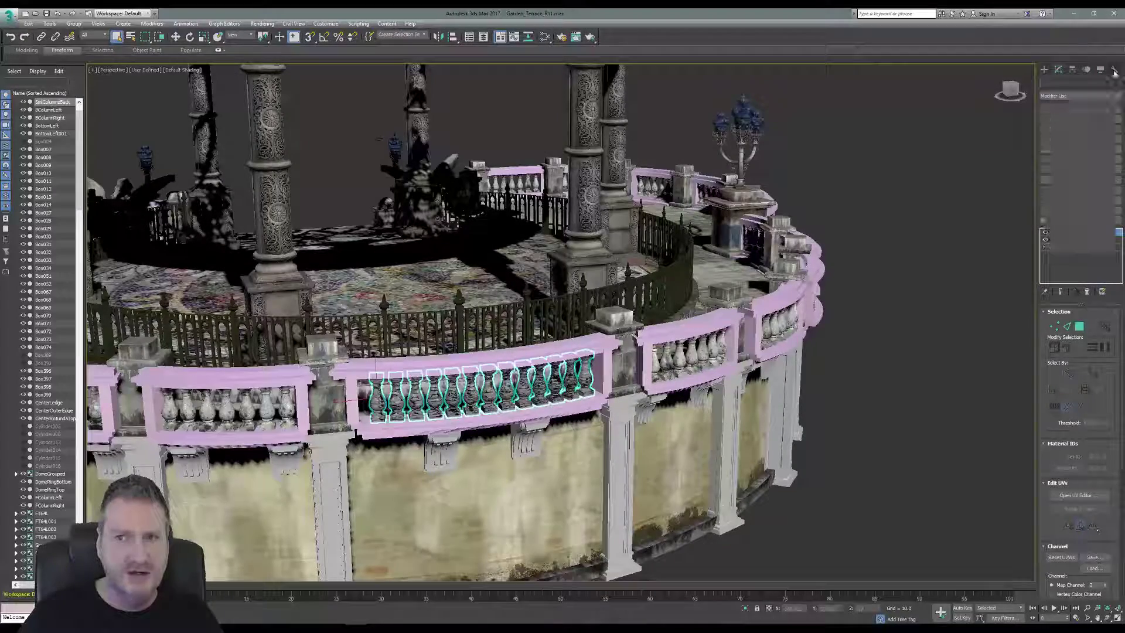
{"action": "left_click", "coordinate": [1077, 248]}
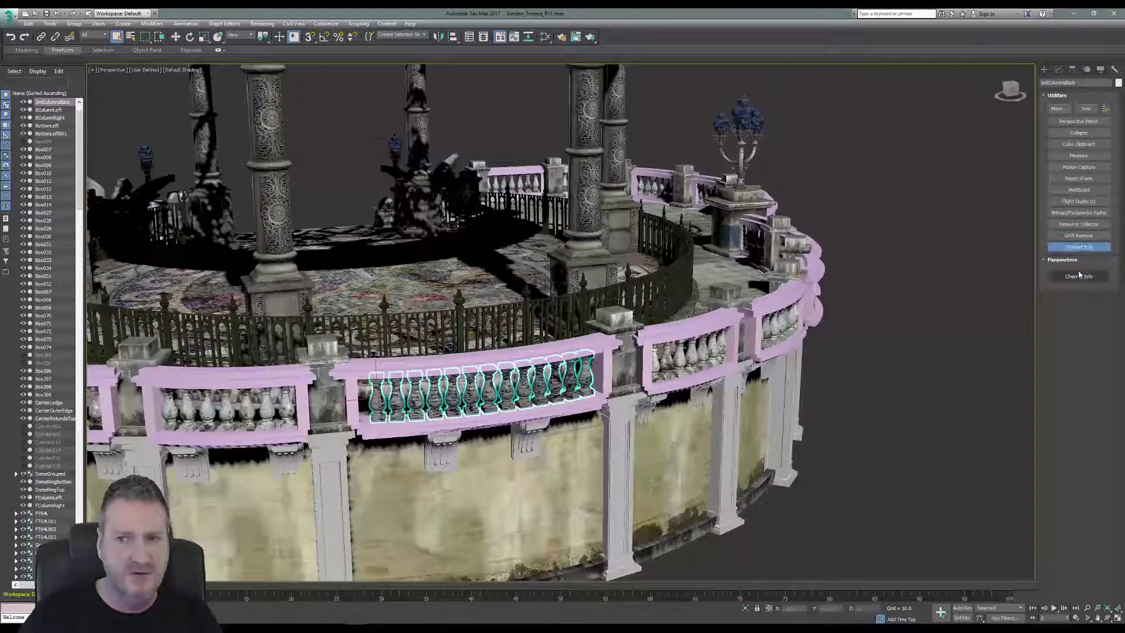
{"action": "left_click", "coordinate": [1078, 276]}
{"action": "left_click", "coordinate": [87, 103]}
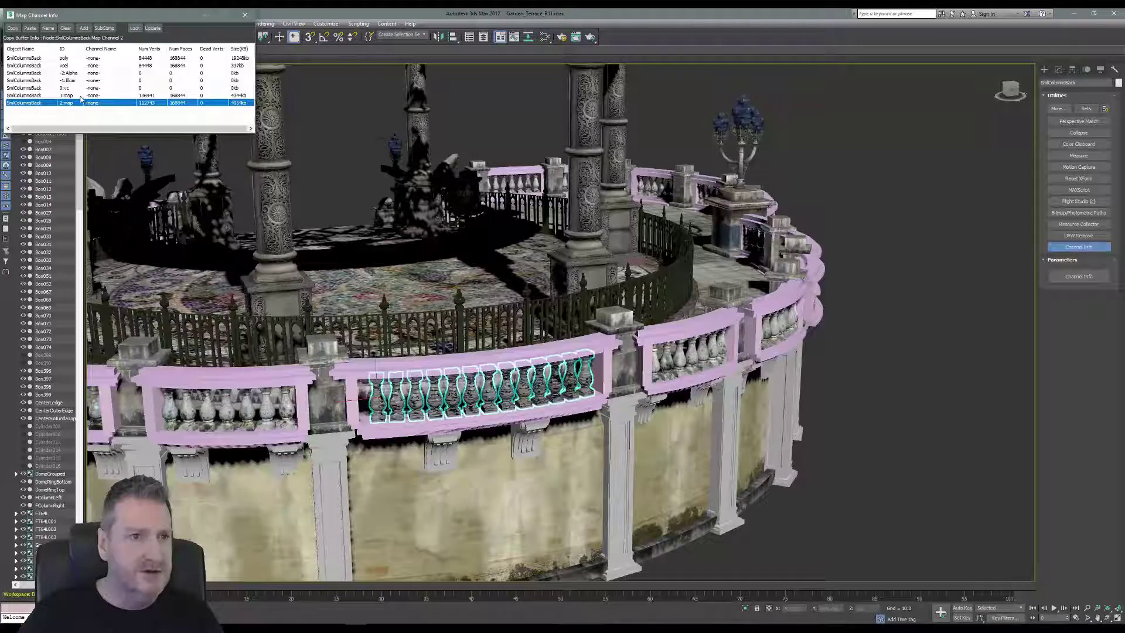
{"action": "right_click", "coordinate": [78, 95]}
{"action": "left_click", "coordinate": [101, 111]}
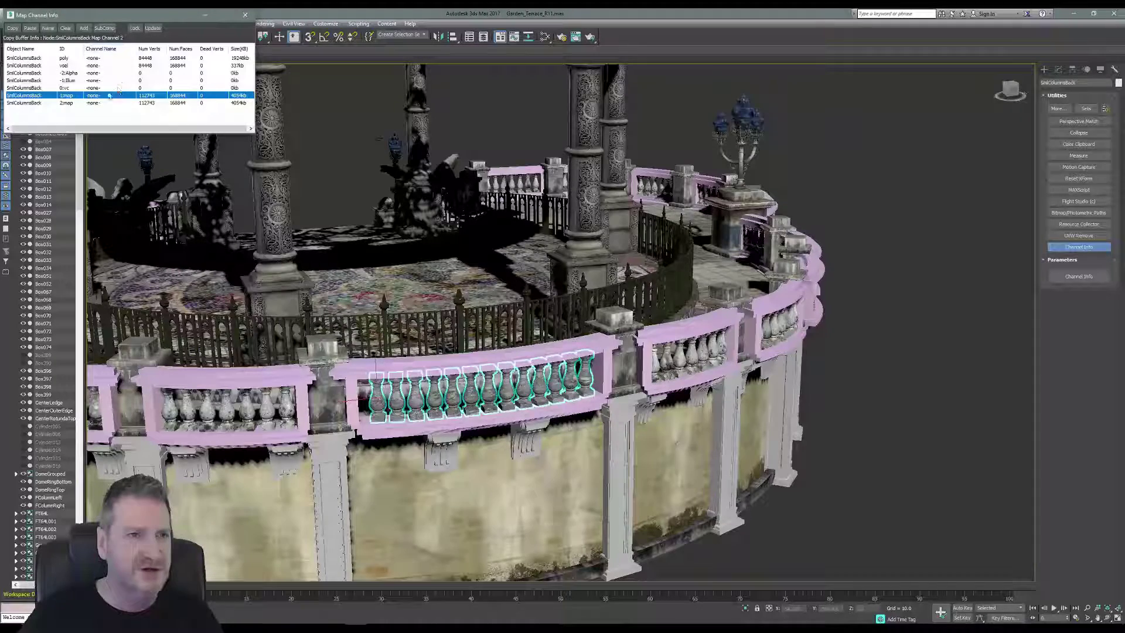
Clear map channel 2 of SmlColumnsBack and close the Map Channel Info window.
{"action": "left_click", "coordinate": [70, 103]}
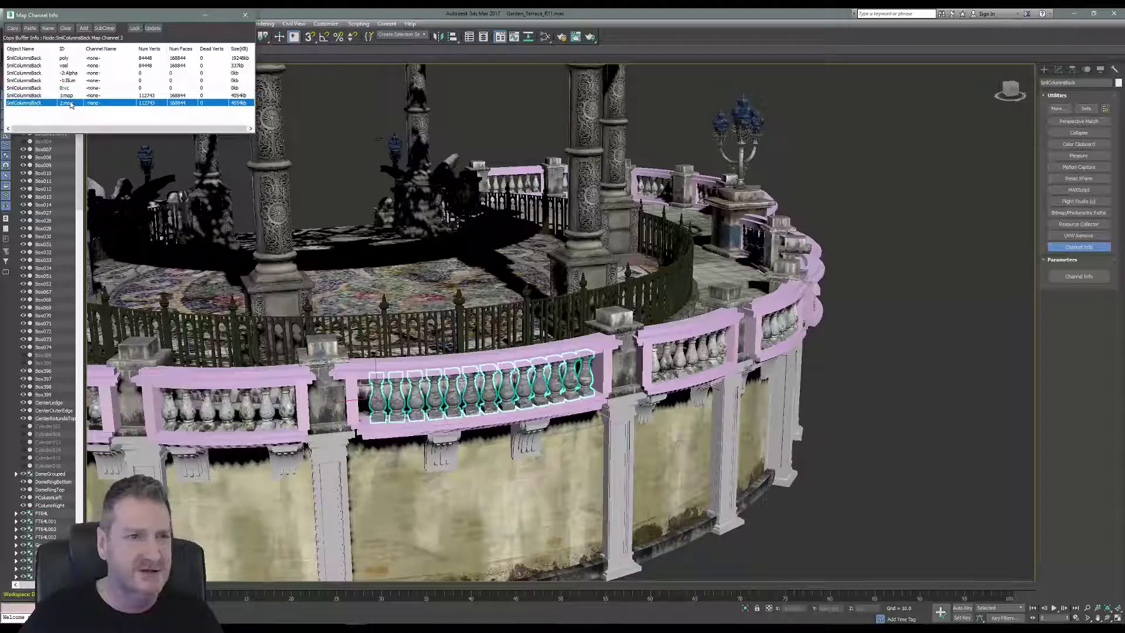
{"action": "right_click", "coordinate": [70, 103]}
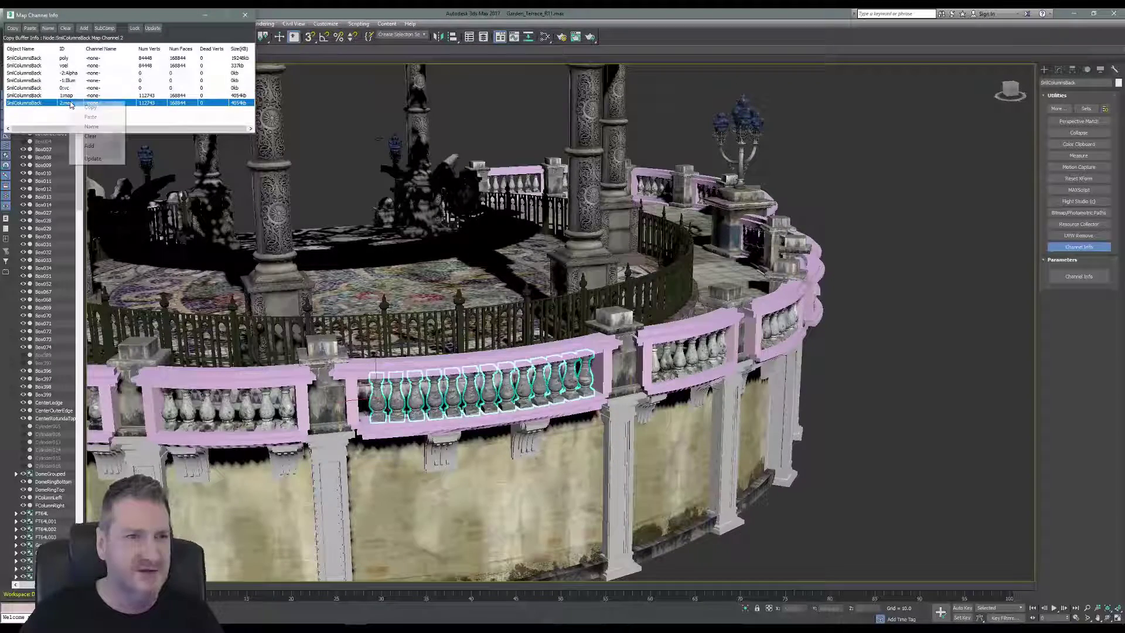
{"action": "left_click", "coordinate": [105, 138]}
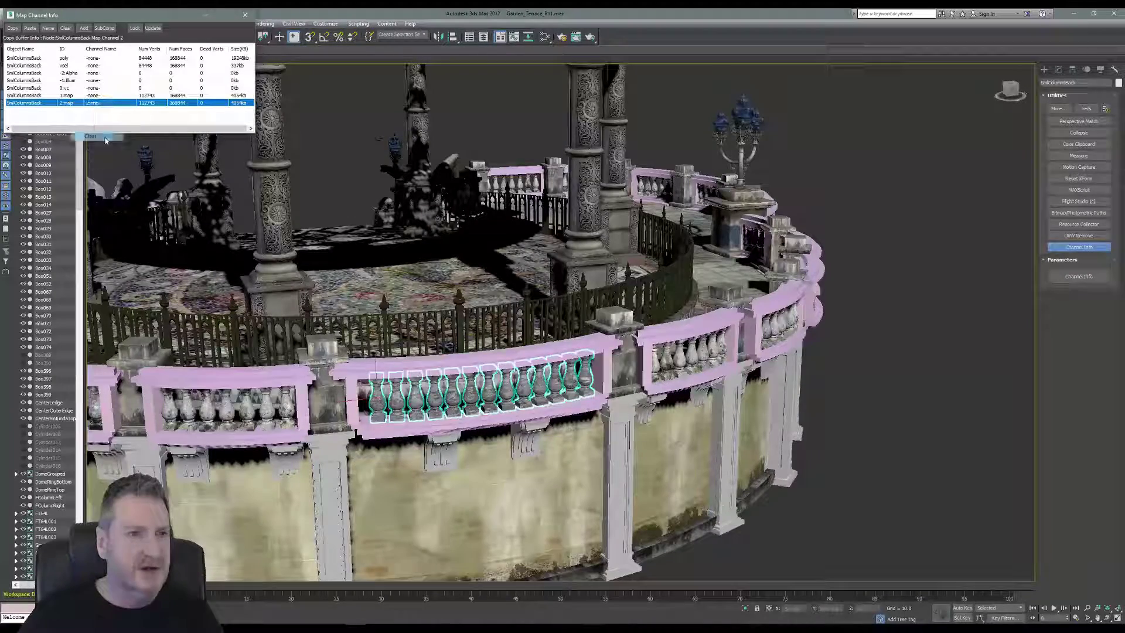
{"action": "left_click", "coordinate": [244, 14]}
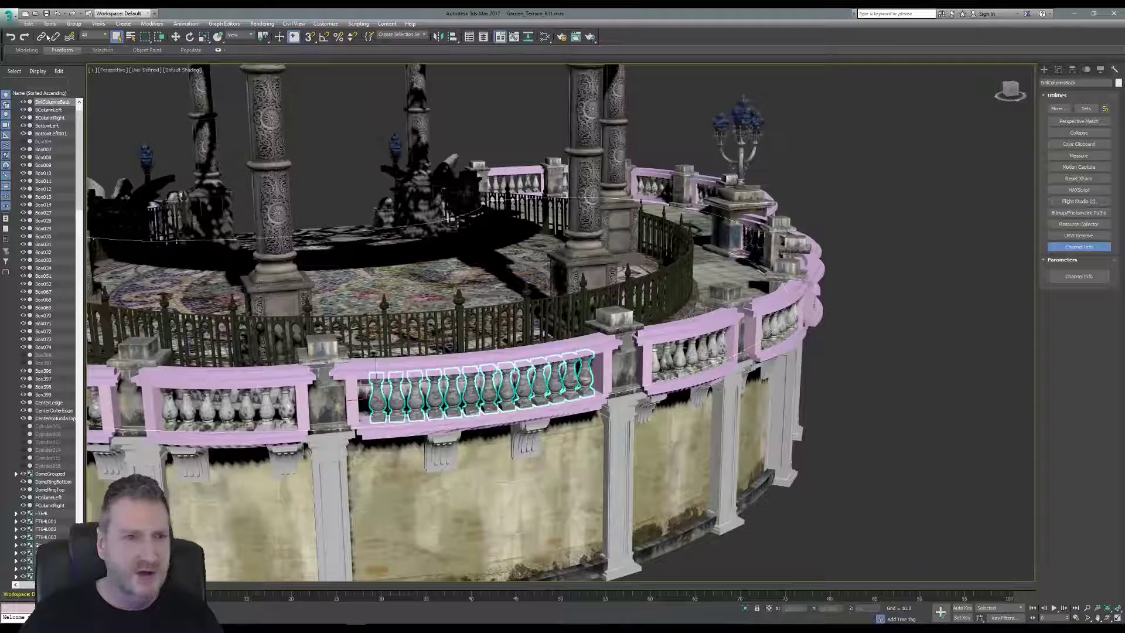
Export only the selected balusters over SmlColumnsBack.obj in the Rework folder, replacing the existing file, and deselect them.
{"action": "left_click", "coordinate": [10, 18]}
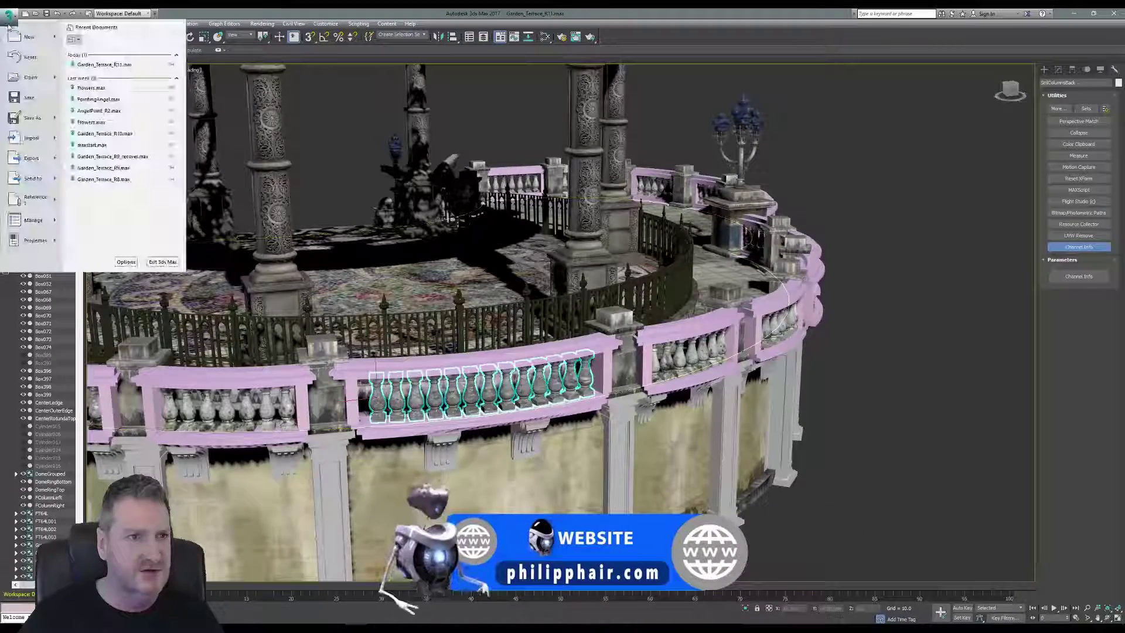
{"action": "mouse_move", "coordinate": [32, 139]}
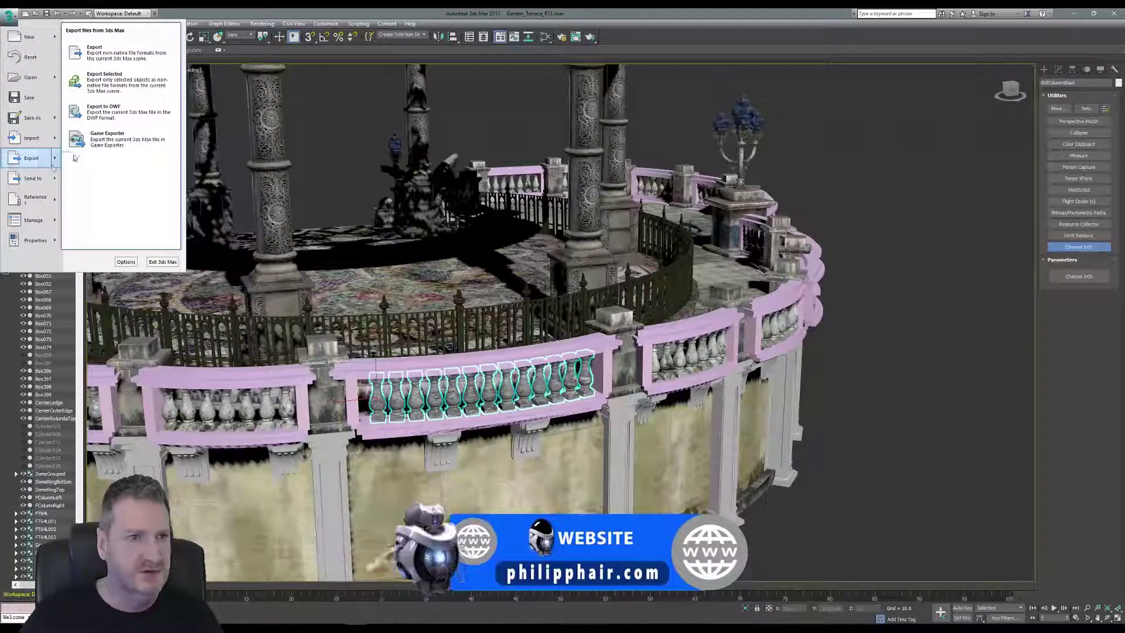
{"action": "left_click", "coordinate": [124, 86]}
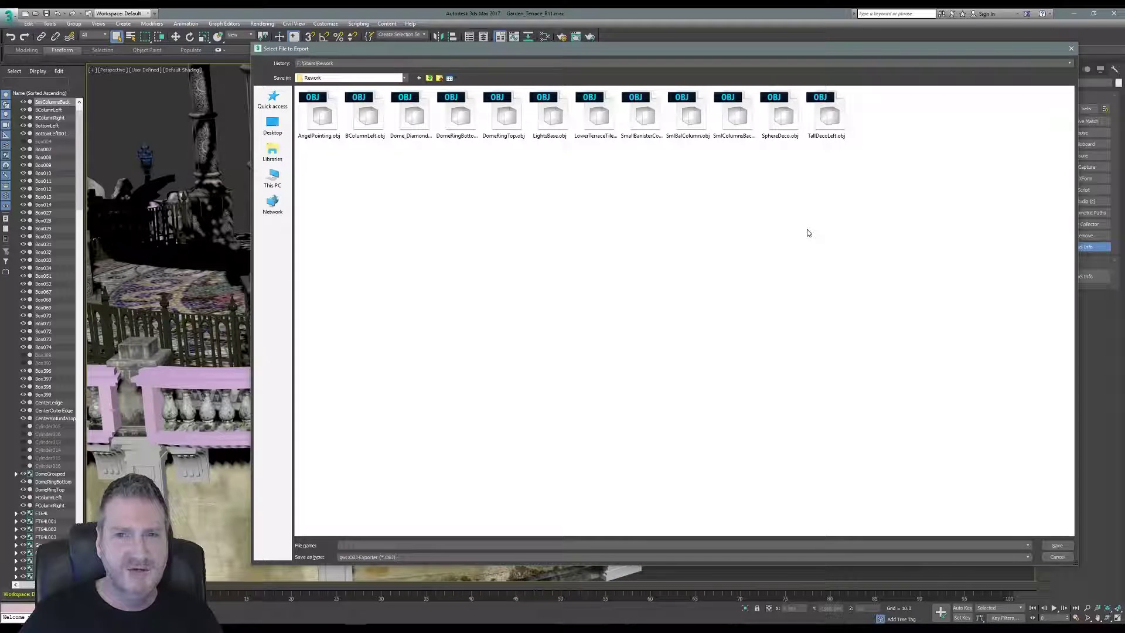
{"action": "left_click", "coordinate": [740, 138]}
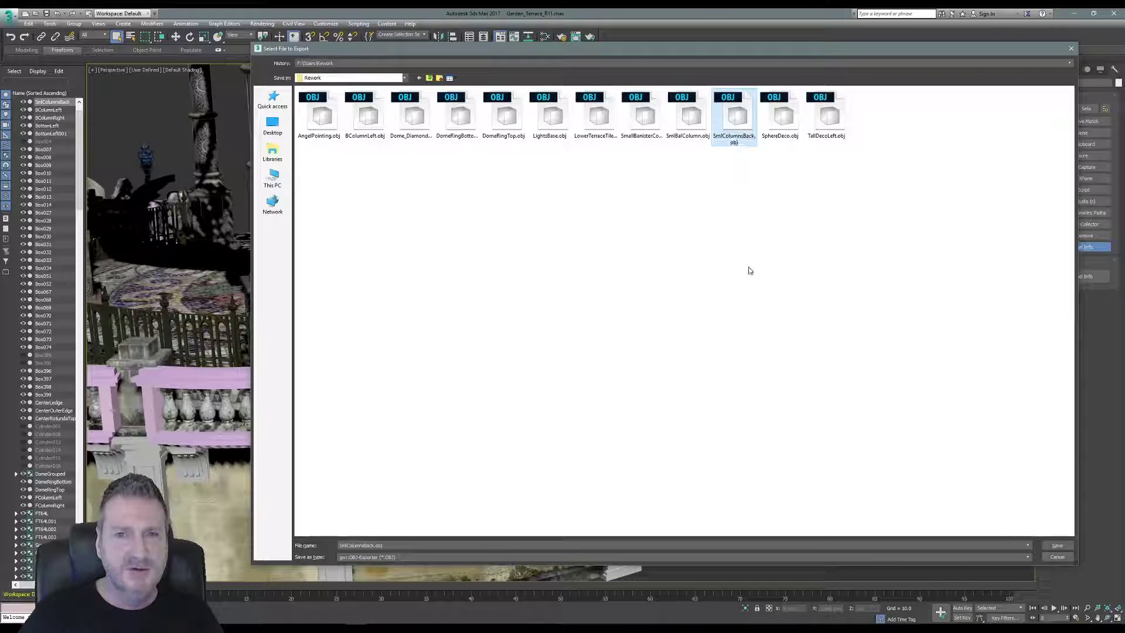
{"action": "key", "text": "Return"}
{"action": "left_click", "coordinate": [595, 354]}
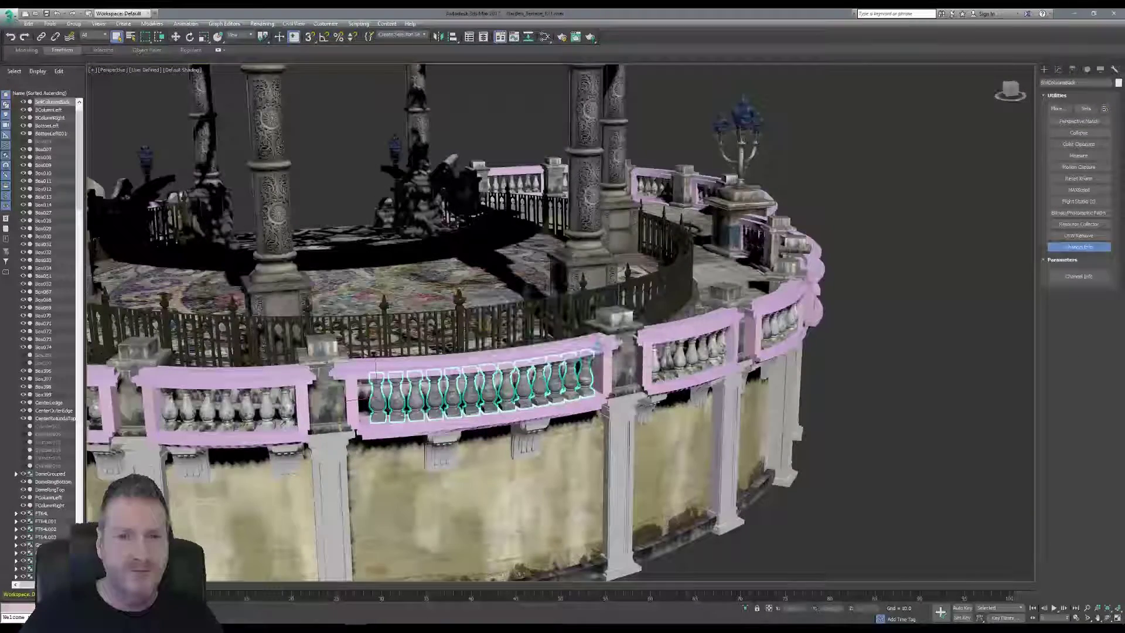
{"action": "left_click", "coordinate": [526, 388]}
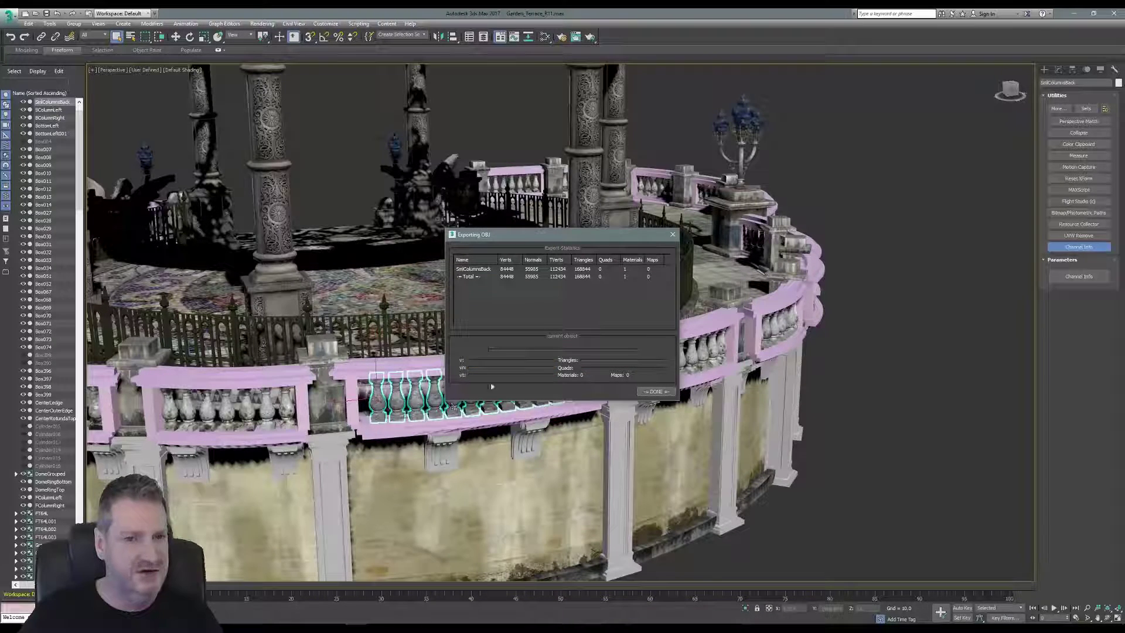
{"action": "left_click", "coordinate": [657, 391]}
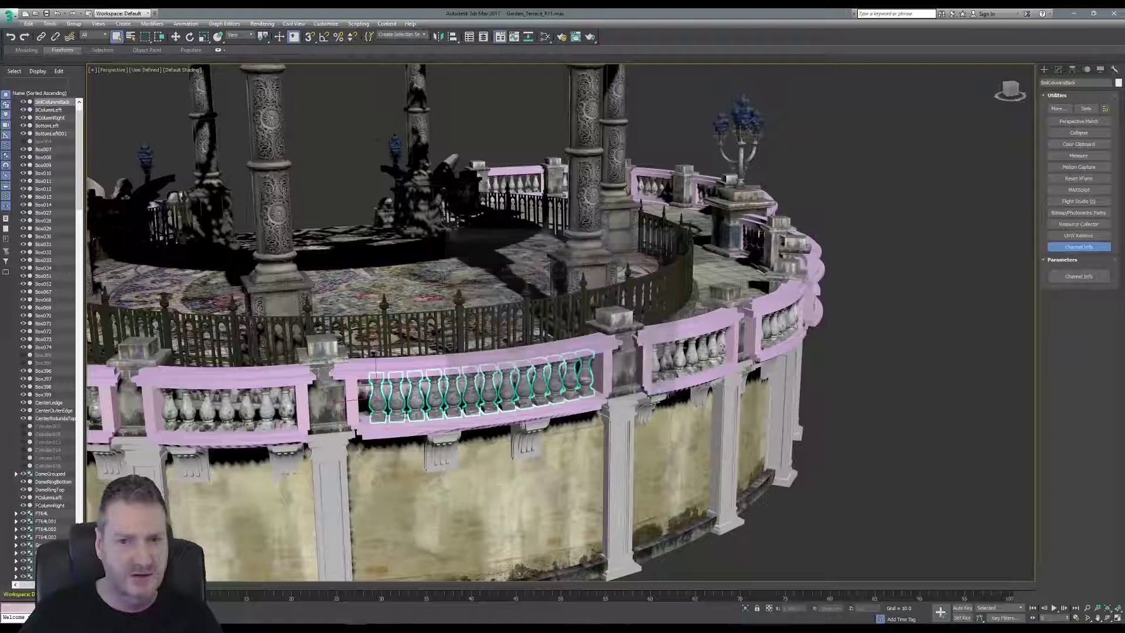
{"action": "left_click", "coordinate": [875, 204]}
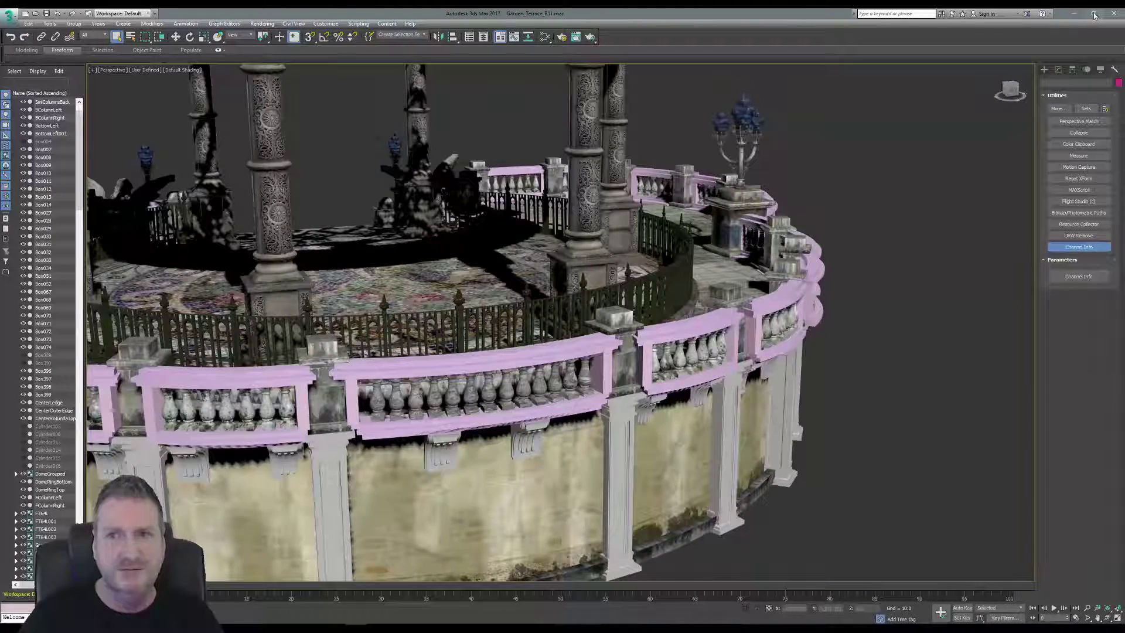
Switch to Mari and start a new project named SmlColumnsBack.
{"action": "left_click", "coordinate": [1074, 14]}
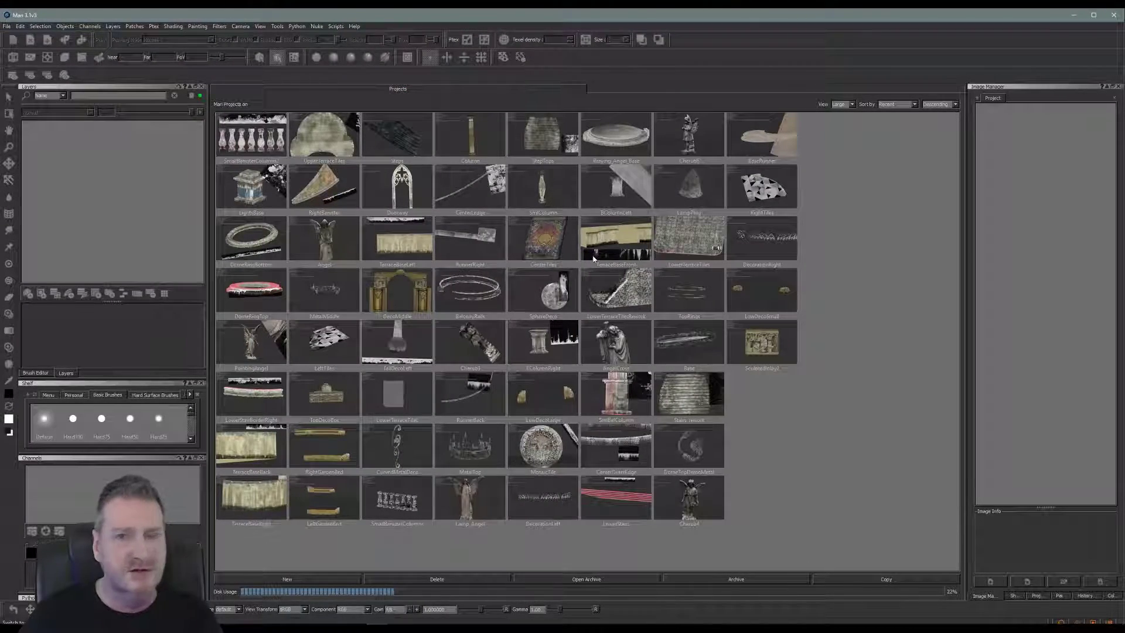
{"action": "key", "text": "ctrl+n"}
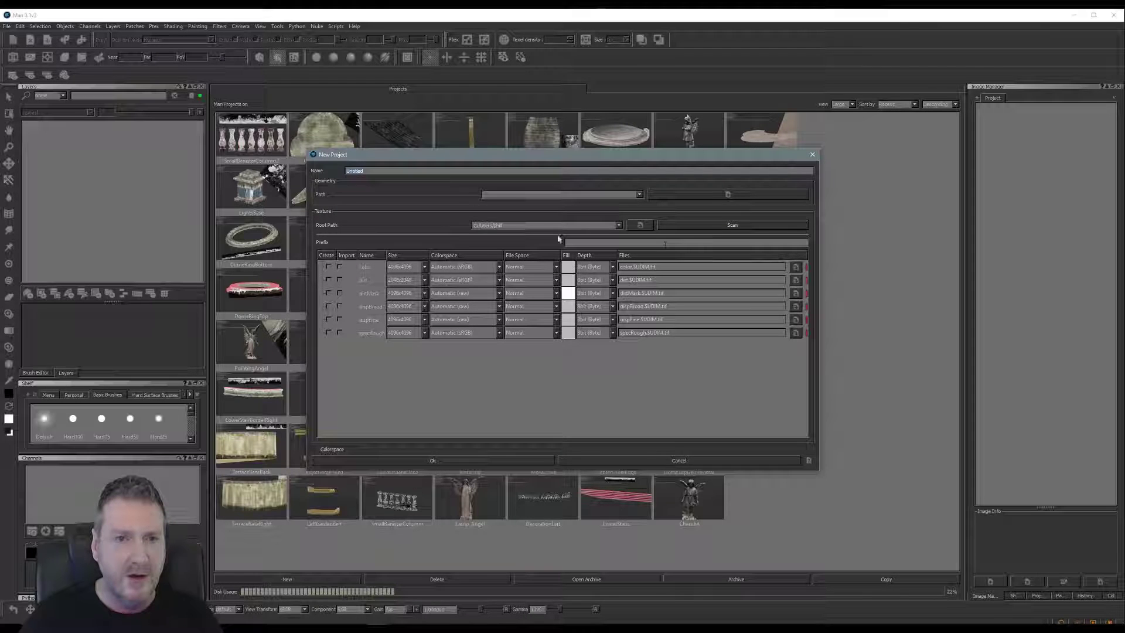
{"action": "type", "text": "SmlColumnsBack"}
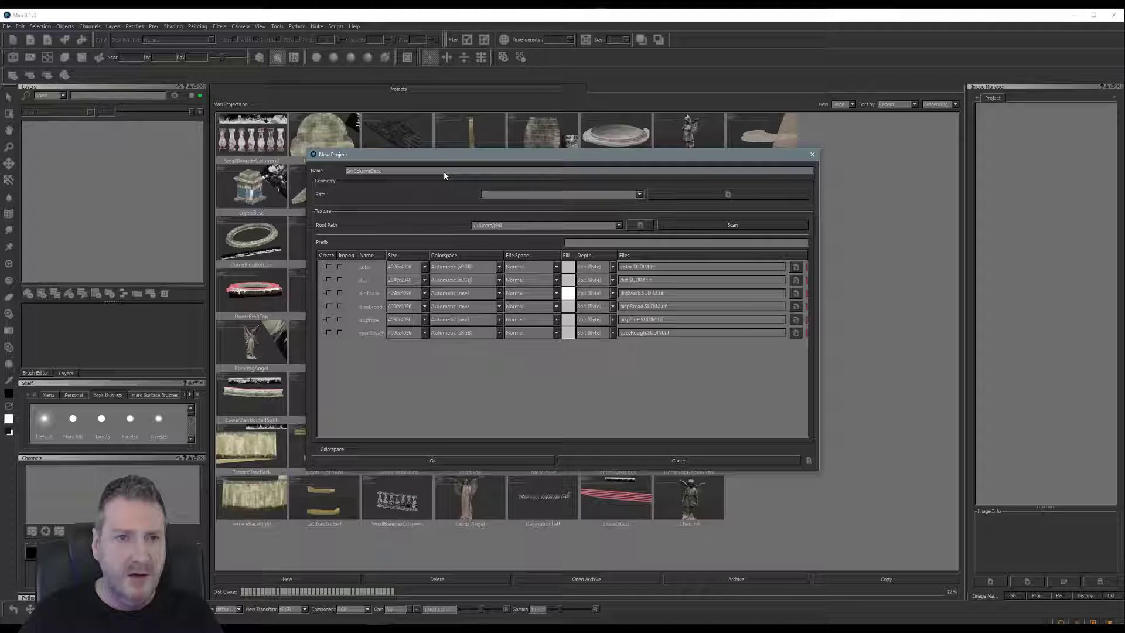
Set the new project's geometry to SmlColumnsBack.obj from the Rework folder.
{"action": "left_click", "coordinate": [681, 196]}
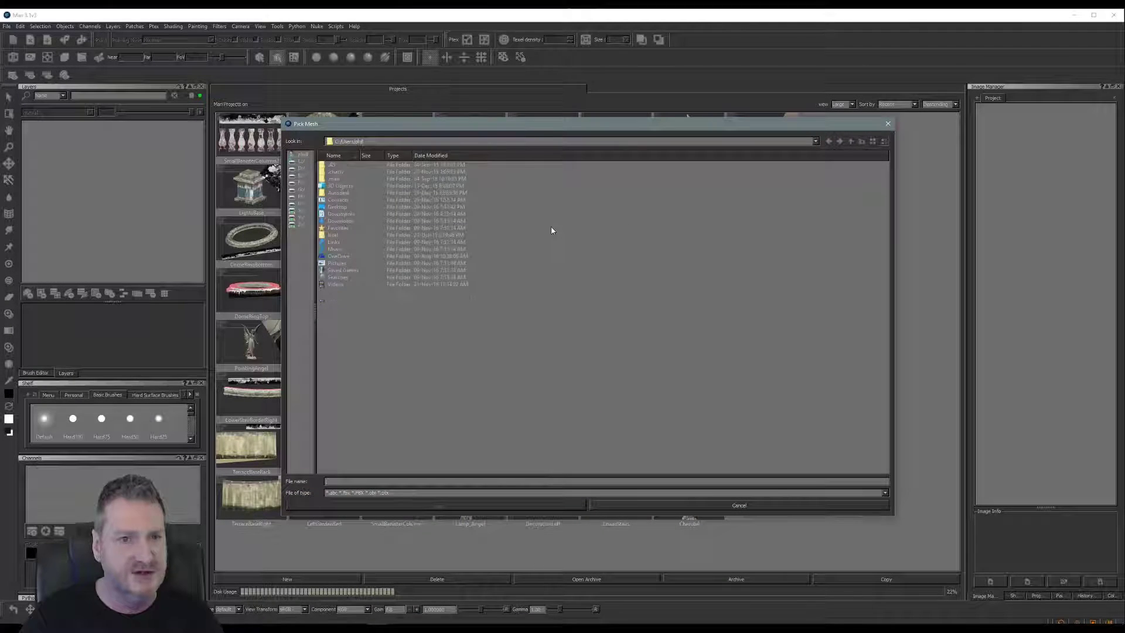
{"action": "left_click", "coordinate": [299, 183]}
{"action": "left_click", "coordinate": [334, 186]}
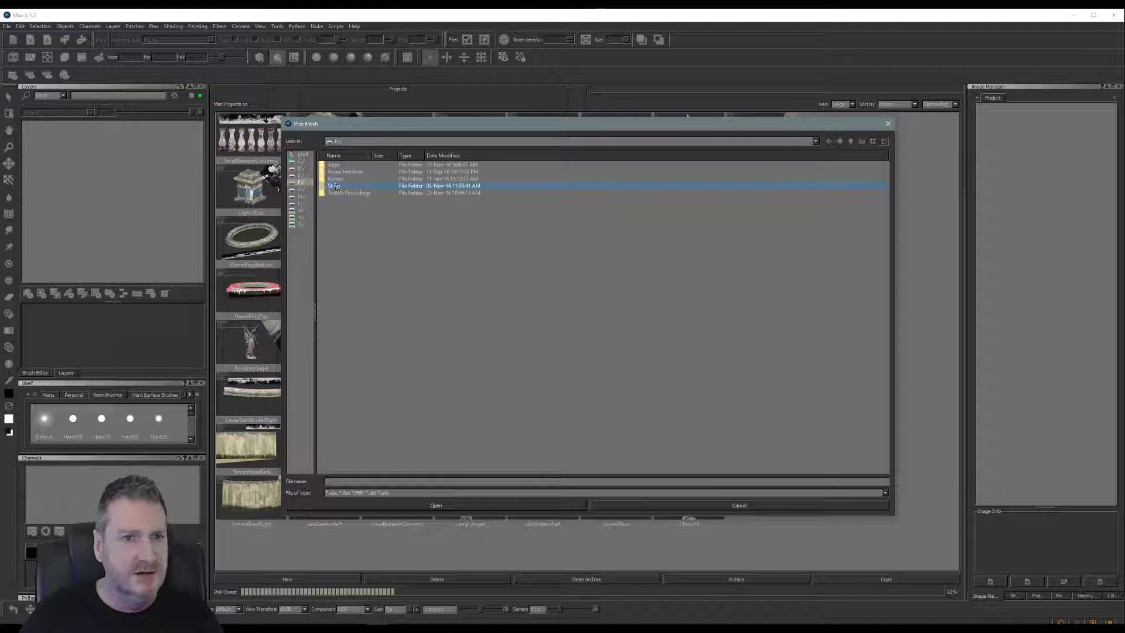
{"action": "double_click", "coordinate": [334, 186]}
{"action": "double_click", "coordinate": [340, 165]}
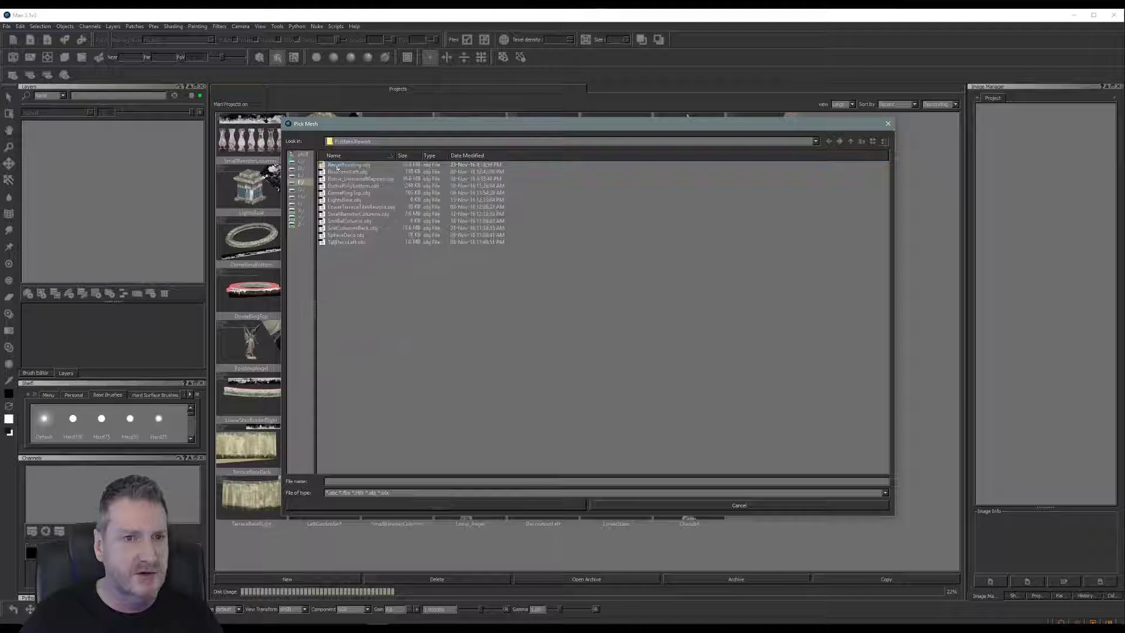
{"action": "left_click", "coordinate": [367, 228]}
{"action": "left_click", "coordinate": [430, 508]}
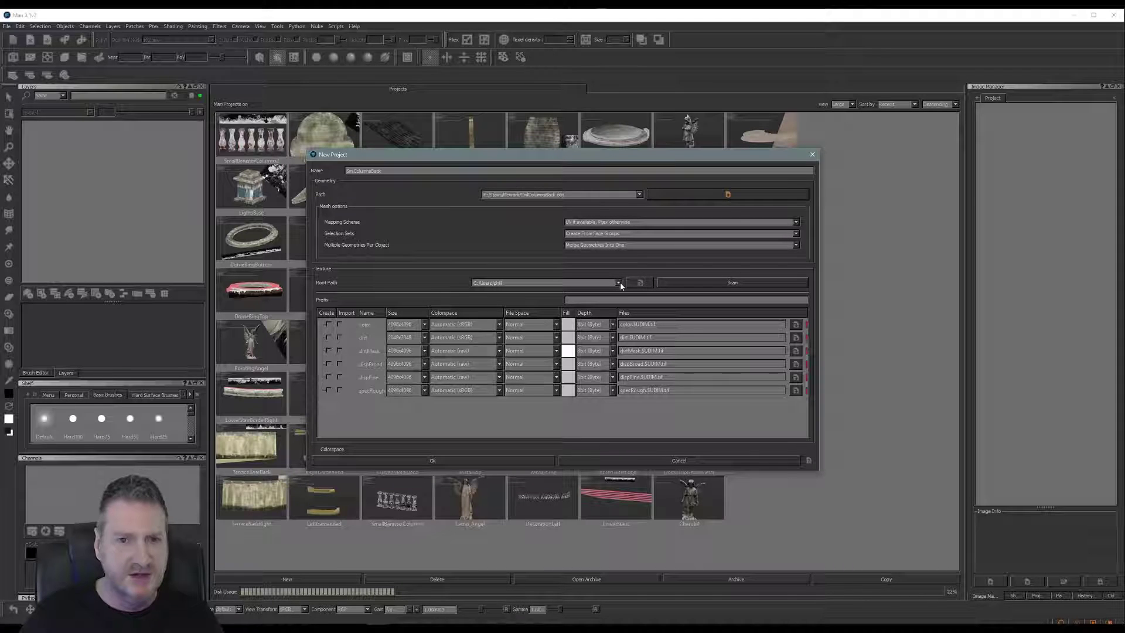
Create the project with E:/Temp as the texture path and a single color channel sized 2048x2048.
{"action": "left_click", "coordinate": [618, 282]}
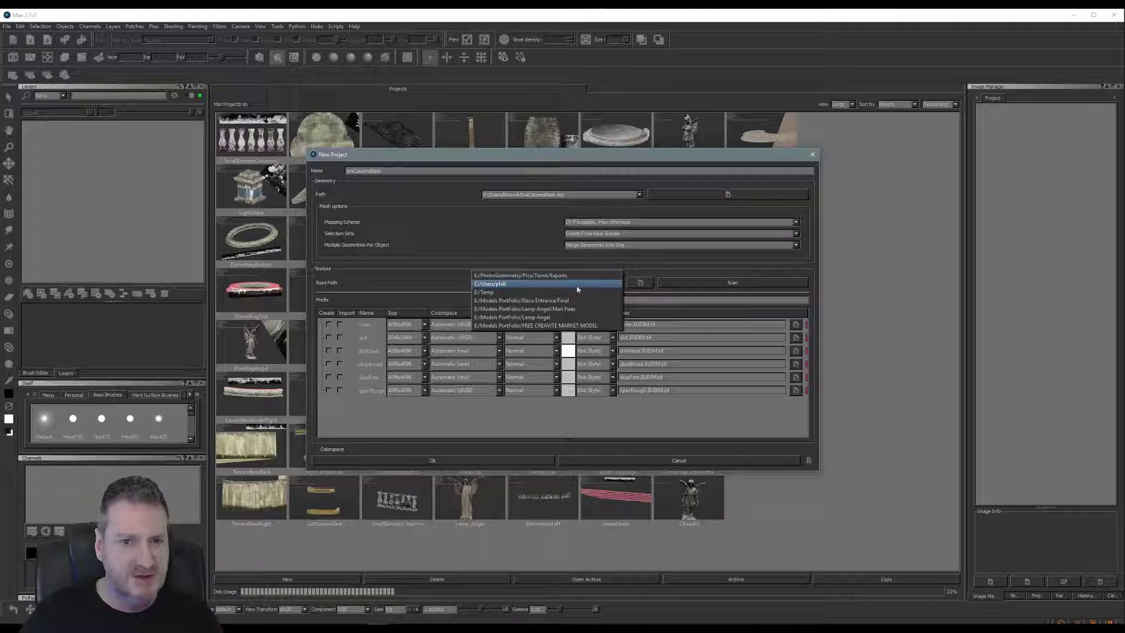
{"action": "left_click", "coordinate": [533, 294]}
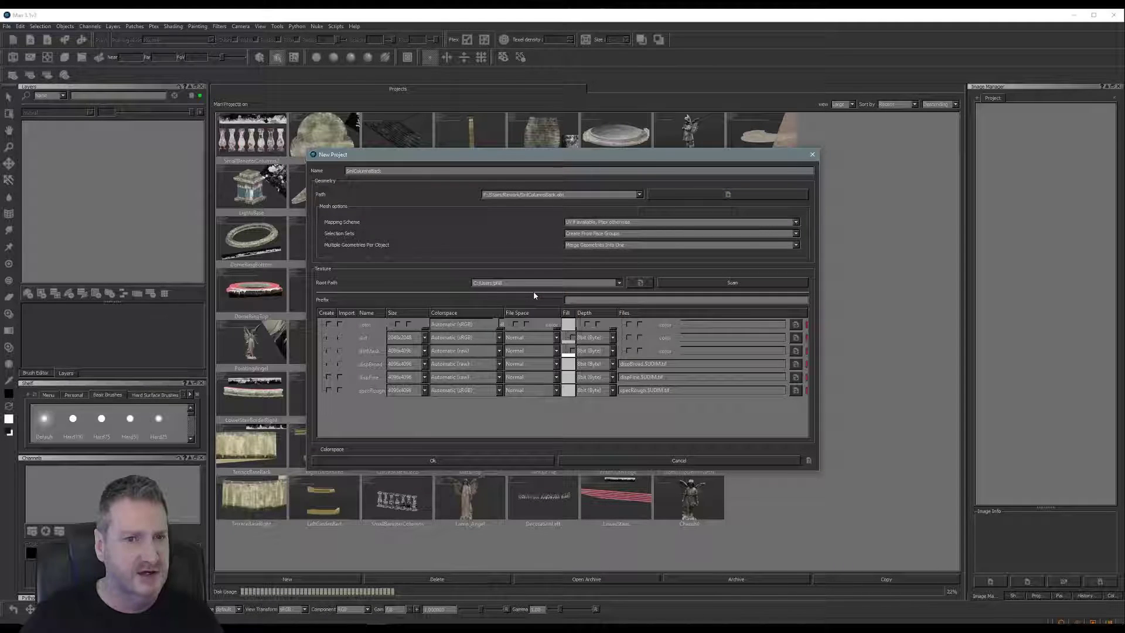
{"action": "left_click", "coordinate": [329, 324]}
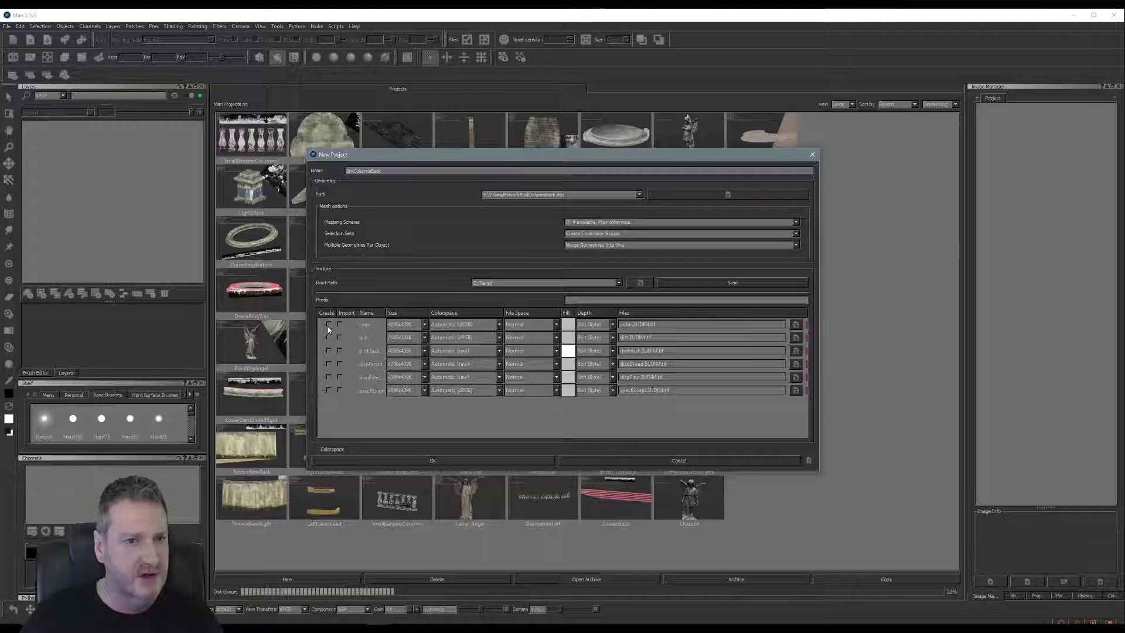
{"action": "left_click", "coordinate": [425, 324]}
{"action": "left_click", "coordinate": [404, 312]}
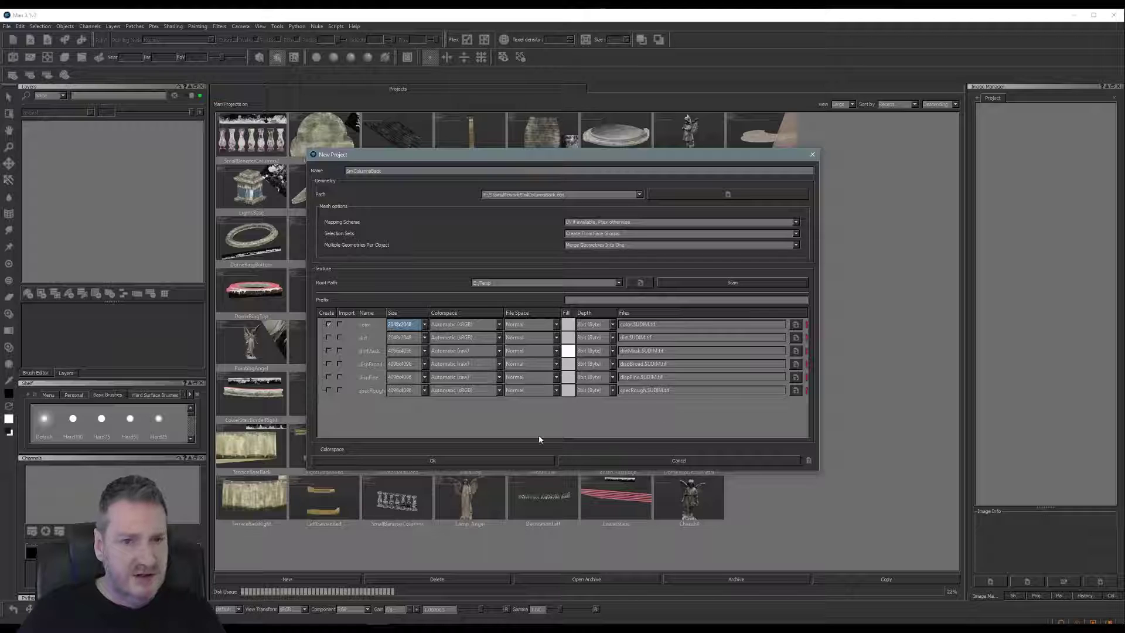
{"action": "left_click", "coordinate": [472, 461]}
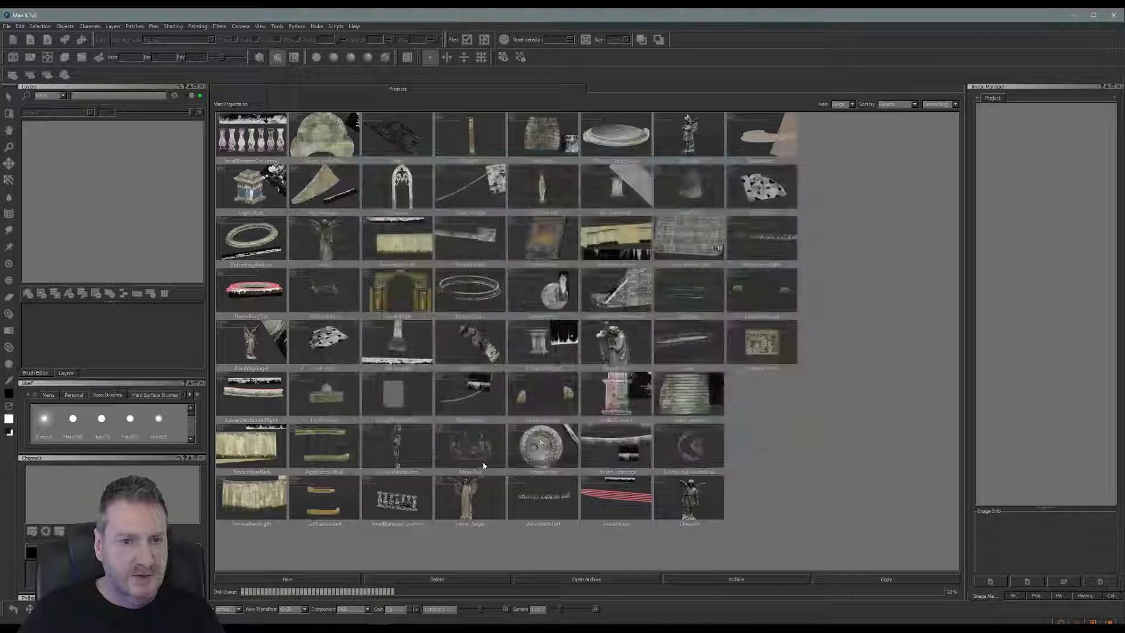
Display the baluster model with flat lighting in the Ortho view.
{"action": "double_click", "coordinate": [672, 339]}
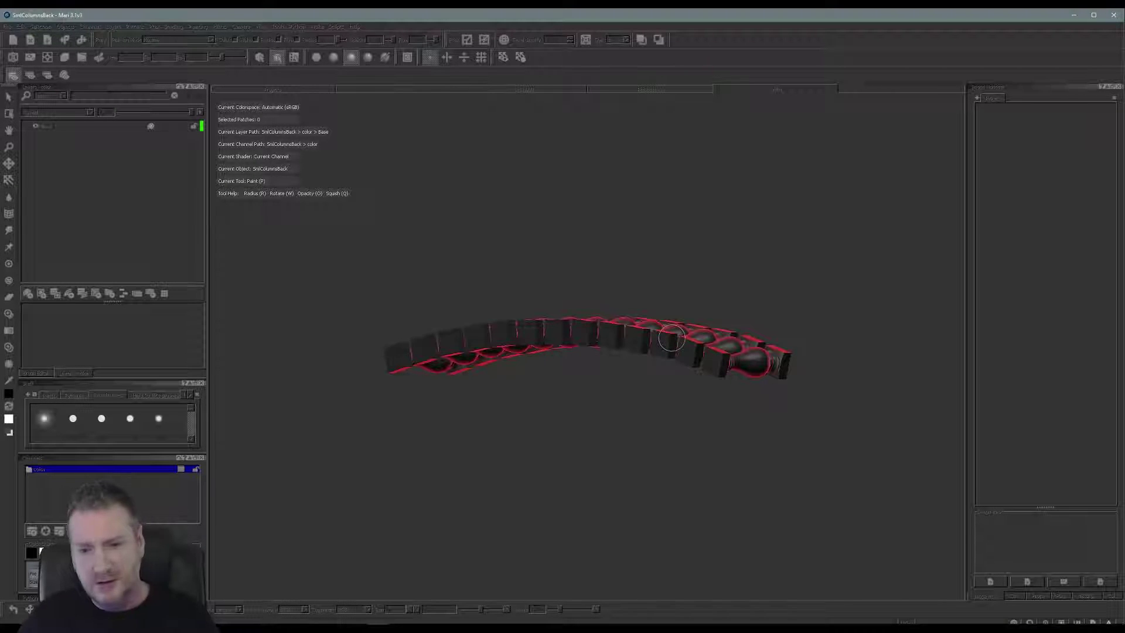
{"action": "left_click", "coordinate": [315, 57]}
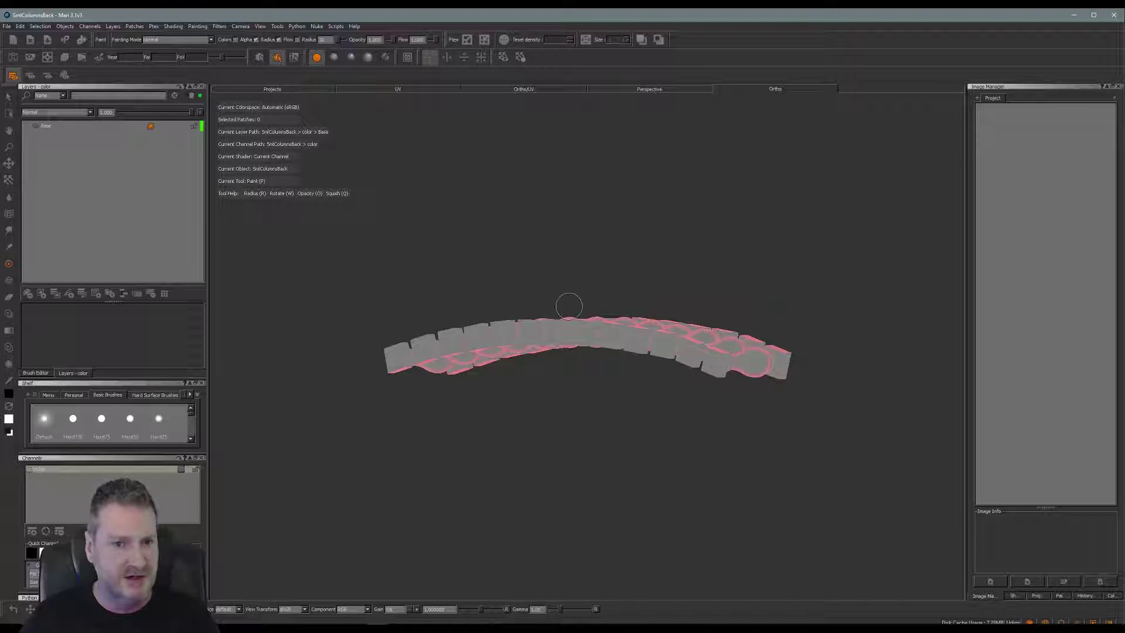
{"action": "left_click_drag", "start_coordinate": [585, 409], "coordinate": [530, 315], "text": "alt"}
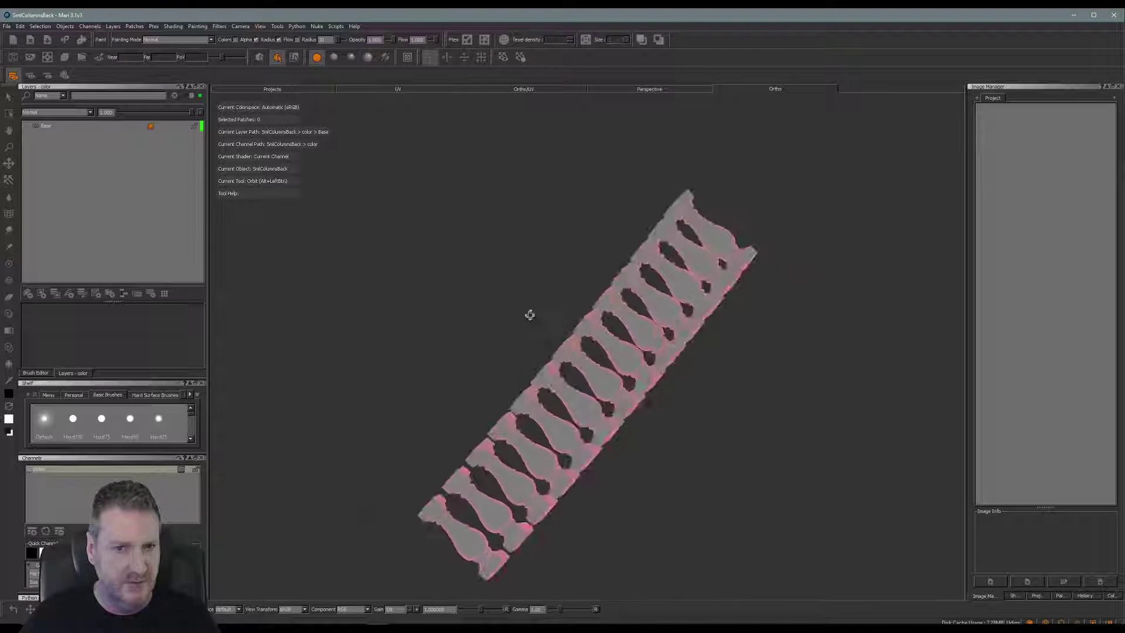
Start an import into the color channel's layer stack and browse to the F:/Stairs/Rework folder.
{"action": "right_click", "coordinate": [94, 471]}
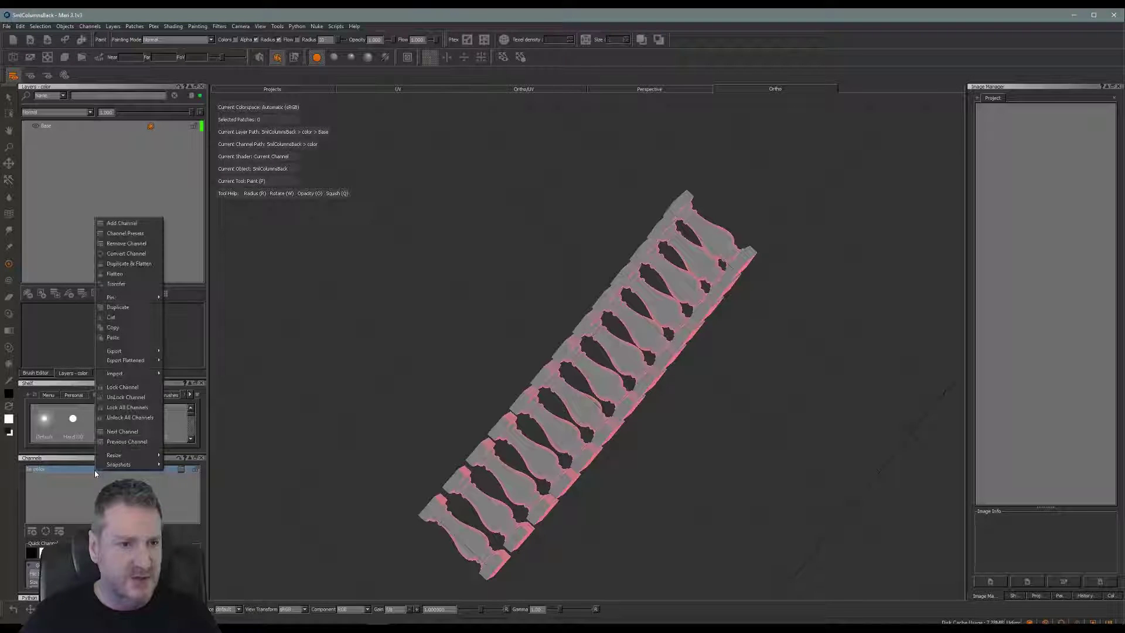
{"action": "mouse_move", "coordinate": [135, 373]}
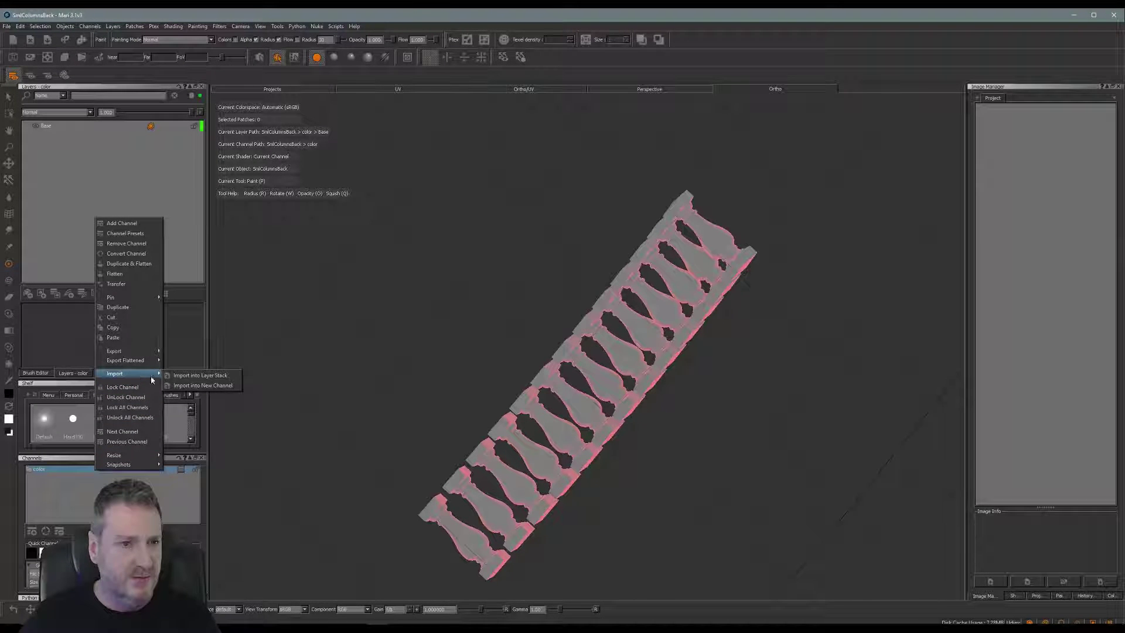
{"action": "left_click", "coordinate": [202, 378]}
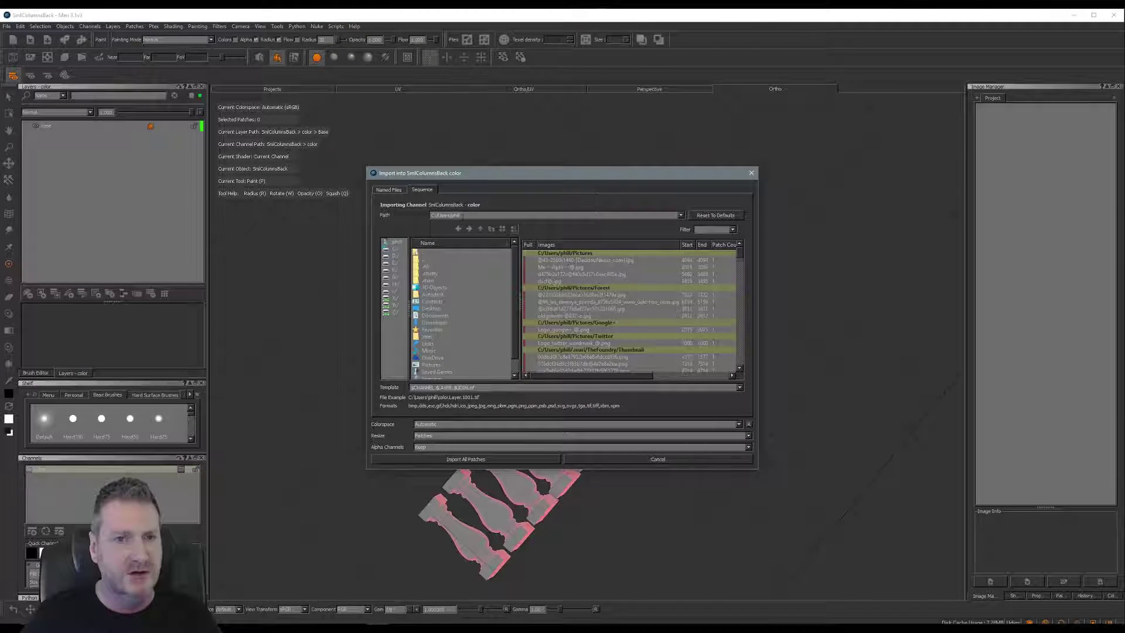
{"action": "left_click", "coordinate": [390, 269]}
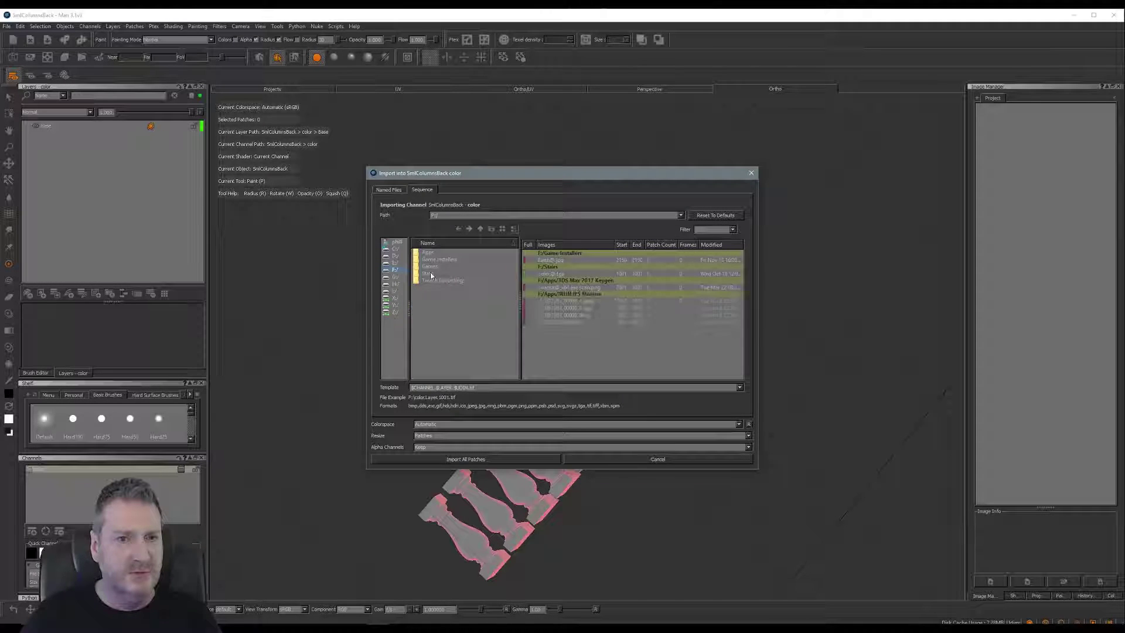
{"action": "double_click", "coordinate": [429, 273]}
{"action": "double_click", "coordinate": [431, 258]}
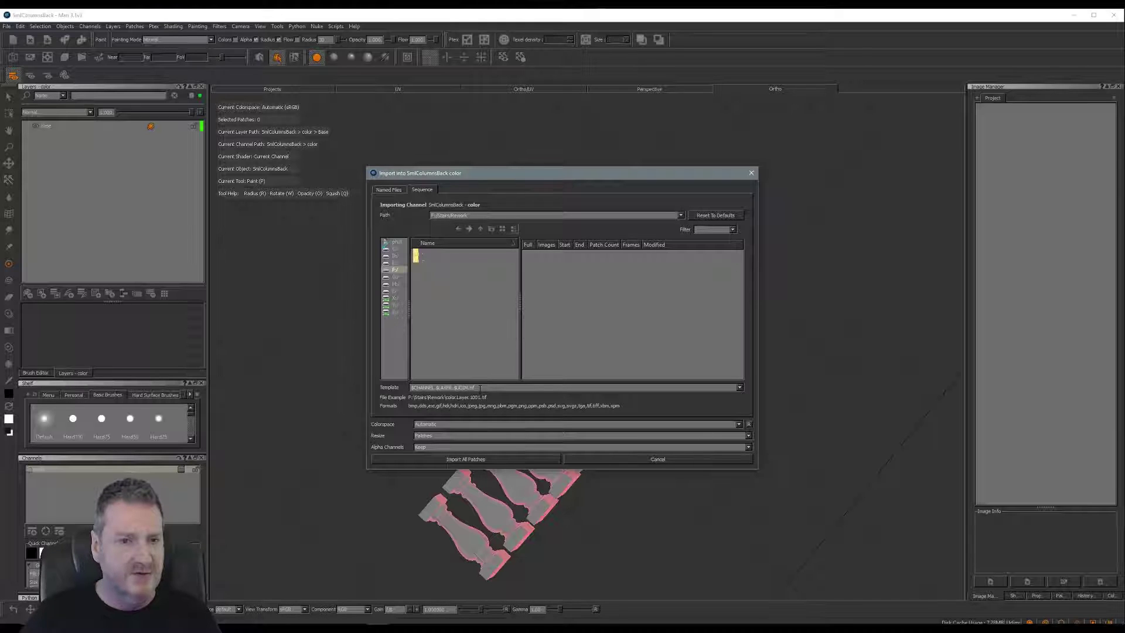
Set the import template to * and import SmlColumnsBack.tga as the color texture for all patches.
{"action": "left_click_drag", "start_coordinate": [479, 388], "coordinate": [363, 393]}
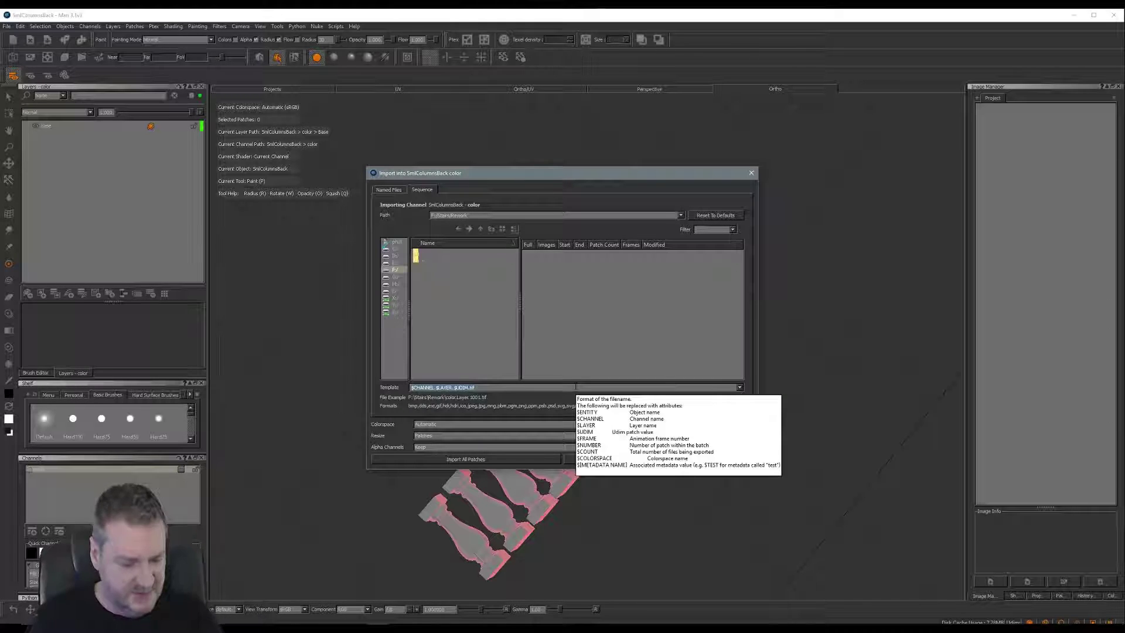
{"action": "type", "text": "*"}
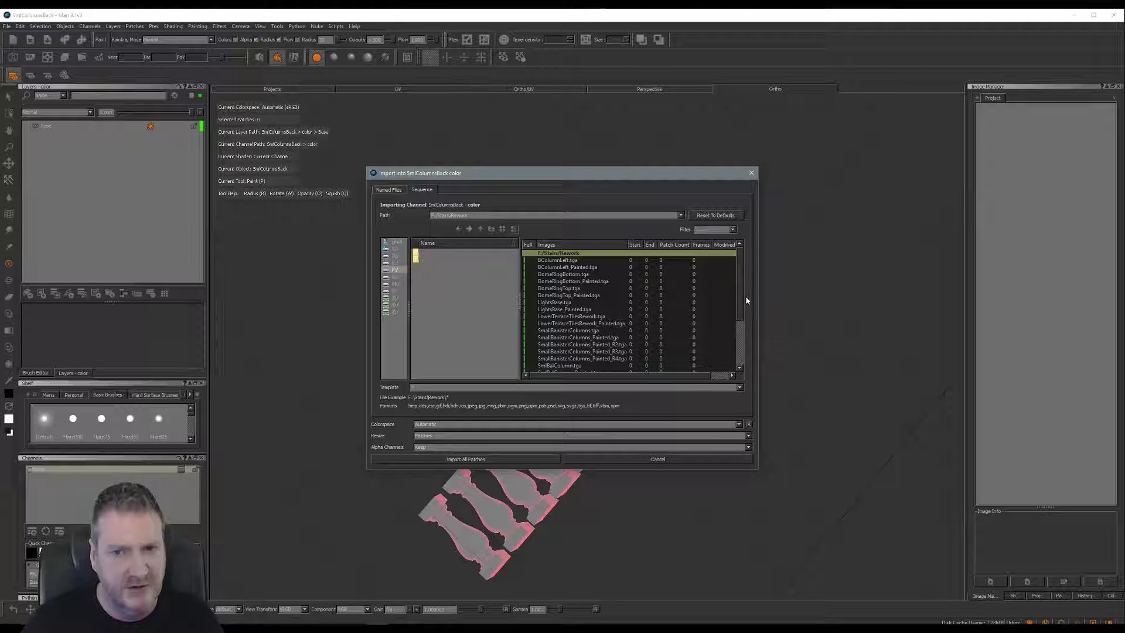
{"action": "left_click_drag", "start_coordinate": [742, 302], "coordinate": [742, 307]}
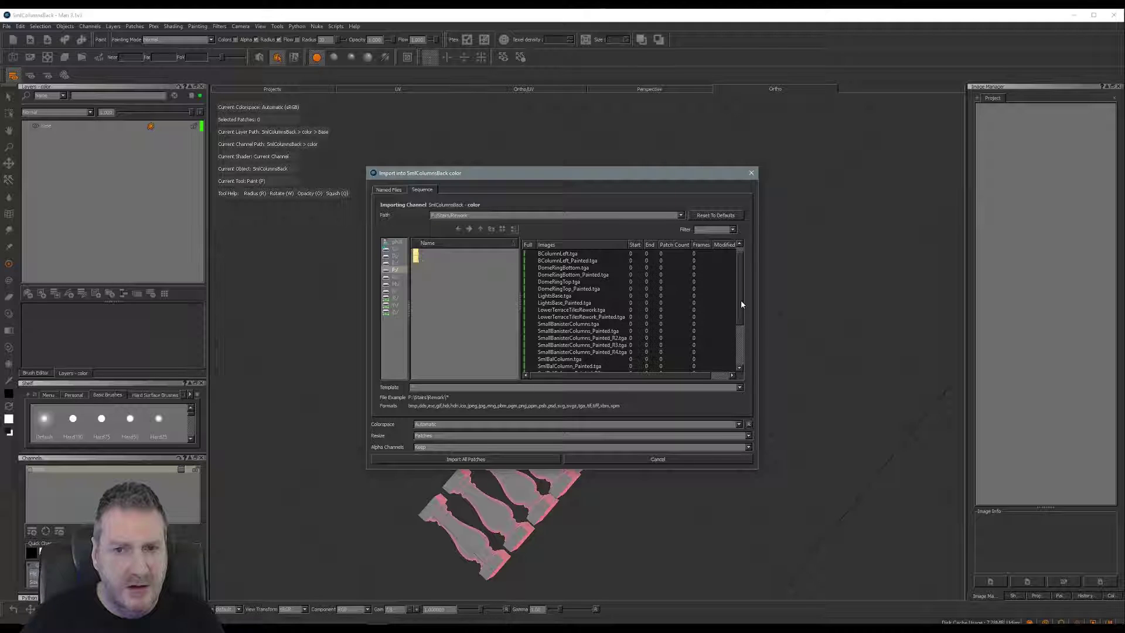
{"action": "scroll", "coordinate": [741, 304], "scroll_direction": "down", "scroll_amount": 2}
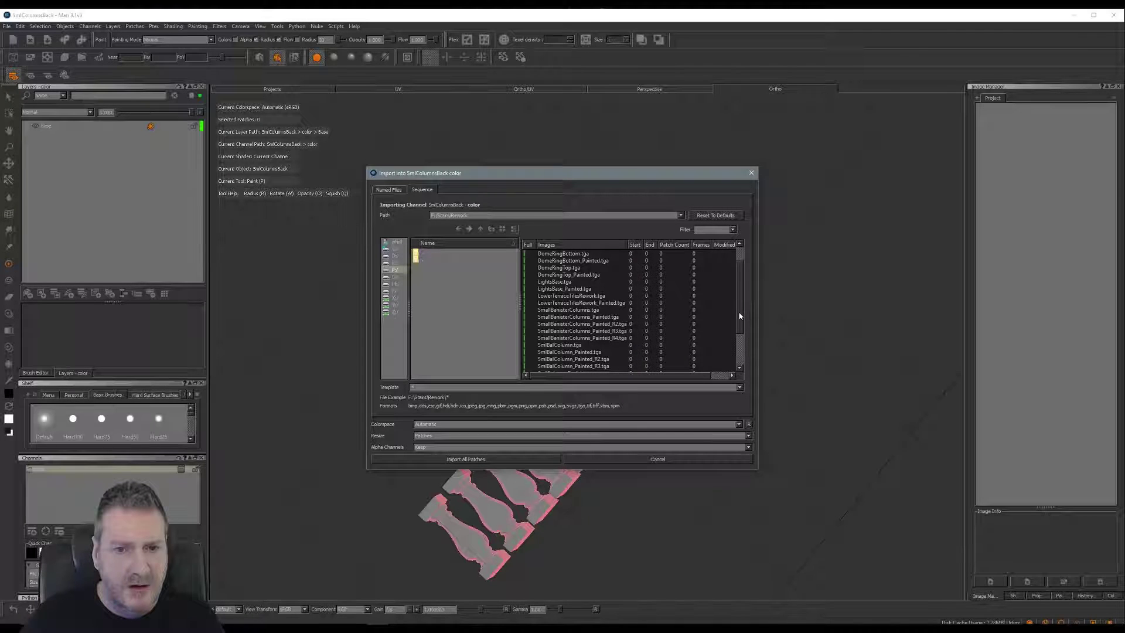
{"action": "left_click_drag", "start_coordinate": [740, 316], "coordinate": [737, 335]}
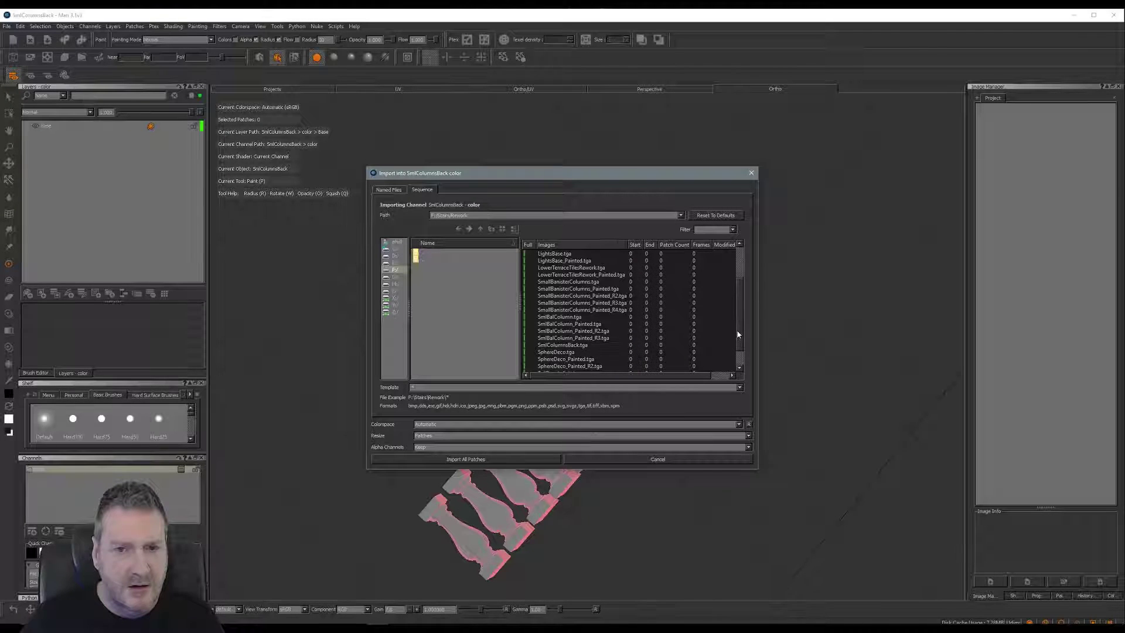
{"action": "left_click", "coordinate": [571, 345]}
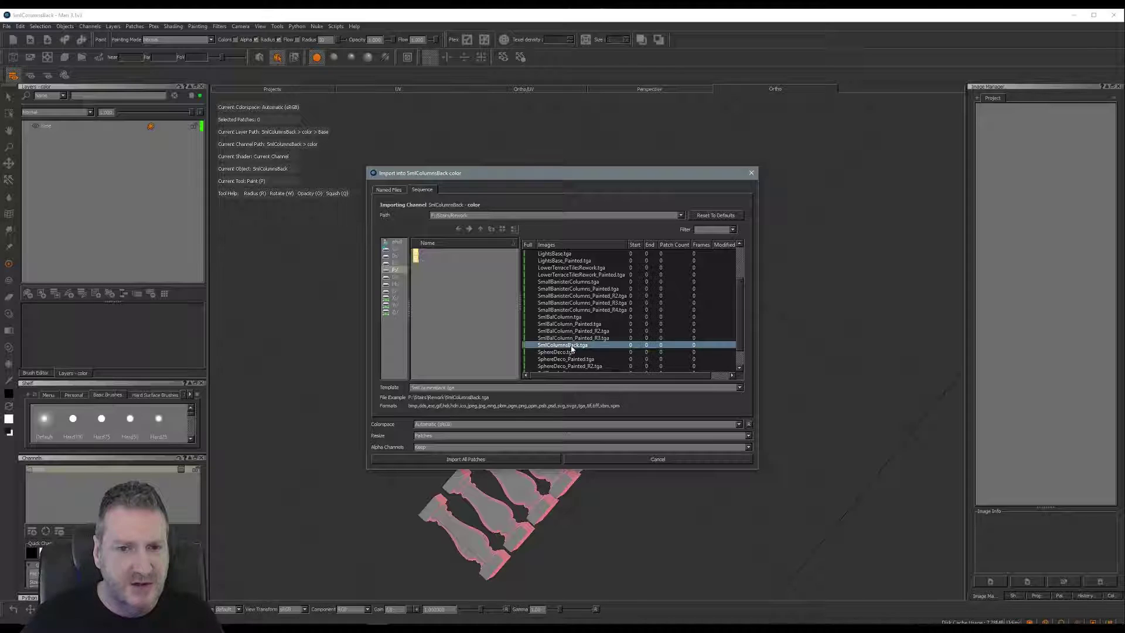
{"action": "left_click", "coordinate": [497, 461]}
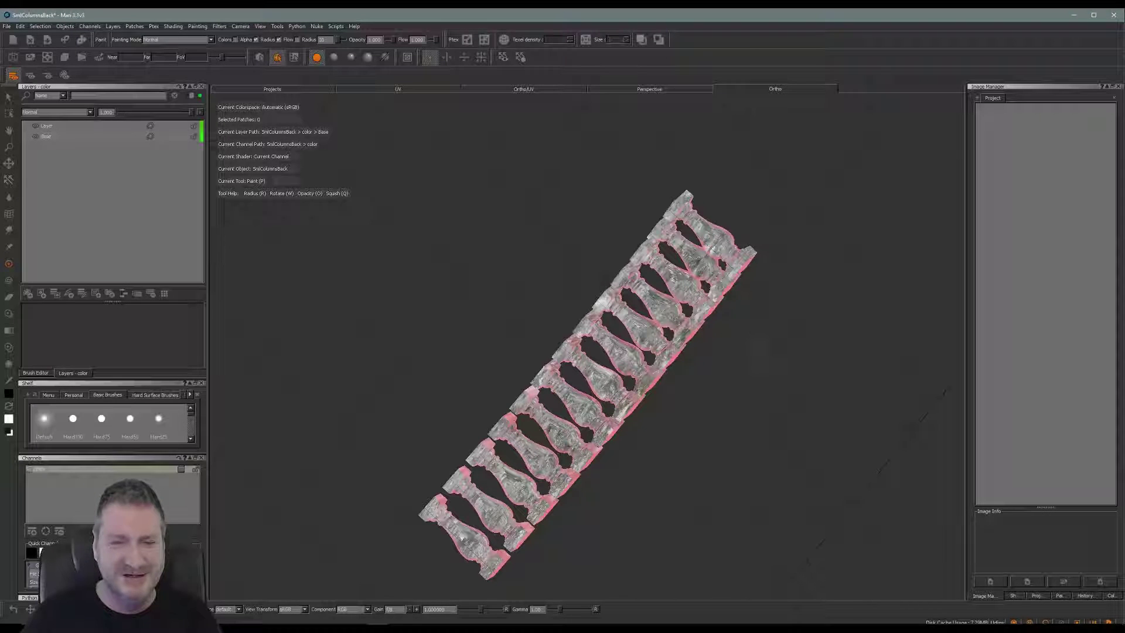
Inspect the imported texture along the full row of balusters from the front.
{"action": "mouse_move", "coordinate": [758, 329]}
{"action": "middle_mouse_down"}
{"action": "mouse_move", "coordinate": [761, 369]}
{"action": "mouse_move", "coordinate": [793, 394]}
{"action": "mouse_move", "coordinate": [610, 420]}
{"action": "mouse_move", "coordinate": [585, 455]}
{"action": "mouse_move", "coordinate": [635, 404]}
{"action": "middle_mouse_up"}
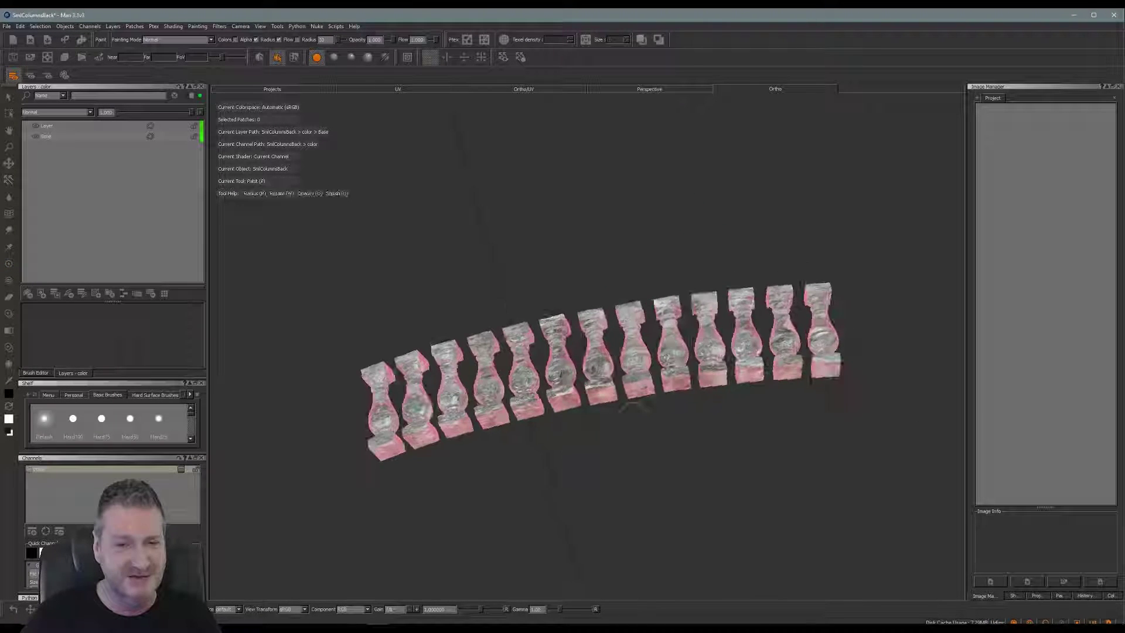
{"action": "mouse_move", "coordinate": [636, 404]}
{"action": "left_mouse_down", "text": "alt"}
{"action": "mouse_move", "coordinate": [655, 467]}
{"action": "mouse_move", "coordinate": [645, 469]}
{"action": "mouse_move", "coordinate": [754, 451]}
{"action": "mouse_move", "coordinate": [597, 457]}
{"action": "mouse_move", "coordinate": [592, 427]}
{"action": "left_mouse_up", "text": "alt"}
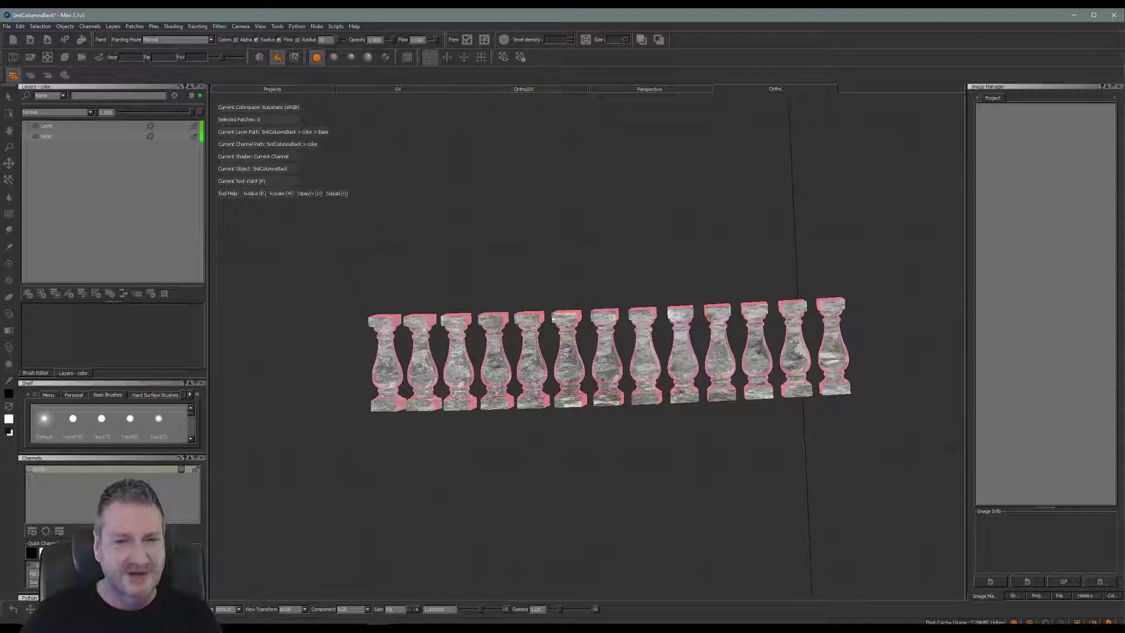
{"action": "right_click_drag", "start_coordinate": [578, 445], "coordinate": [630, 447], "text": "alt"}
{"action": "middle_click_drag", "start_coordinate": [577, 447], "coordinate": [611, 459], "text": "alt"}
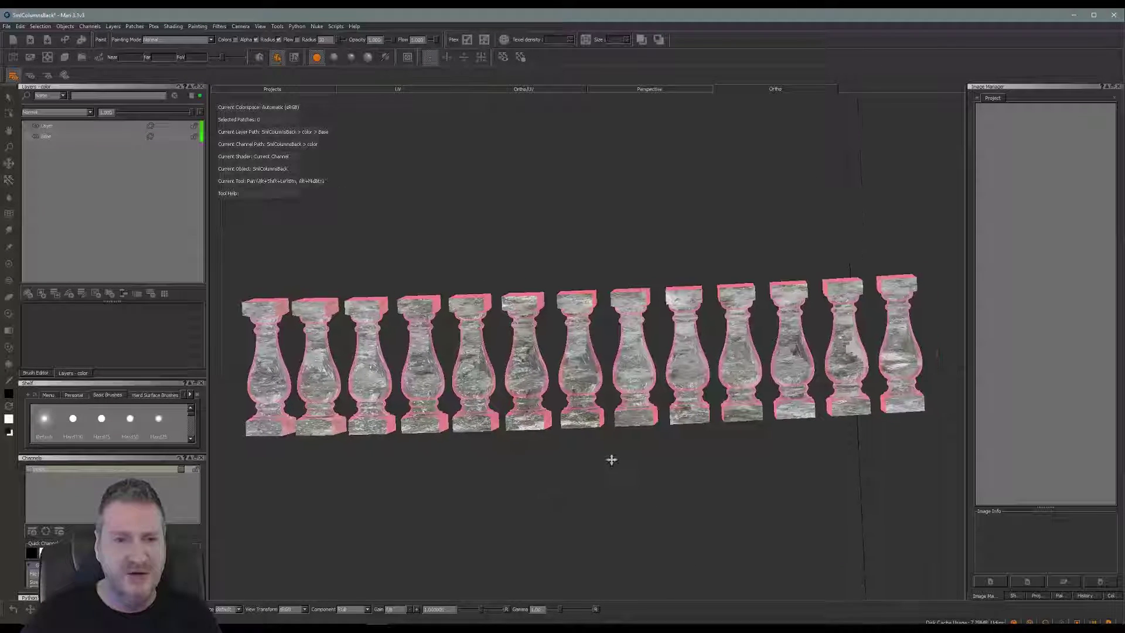
{"action": "left_click_drag", "start_coordinate": [580, 458], "coordinate": [551, 458], "text": "alt"}
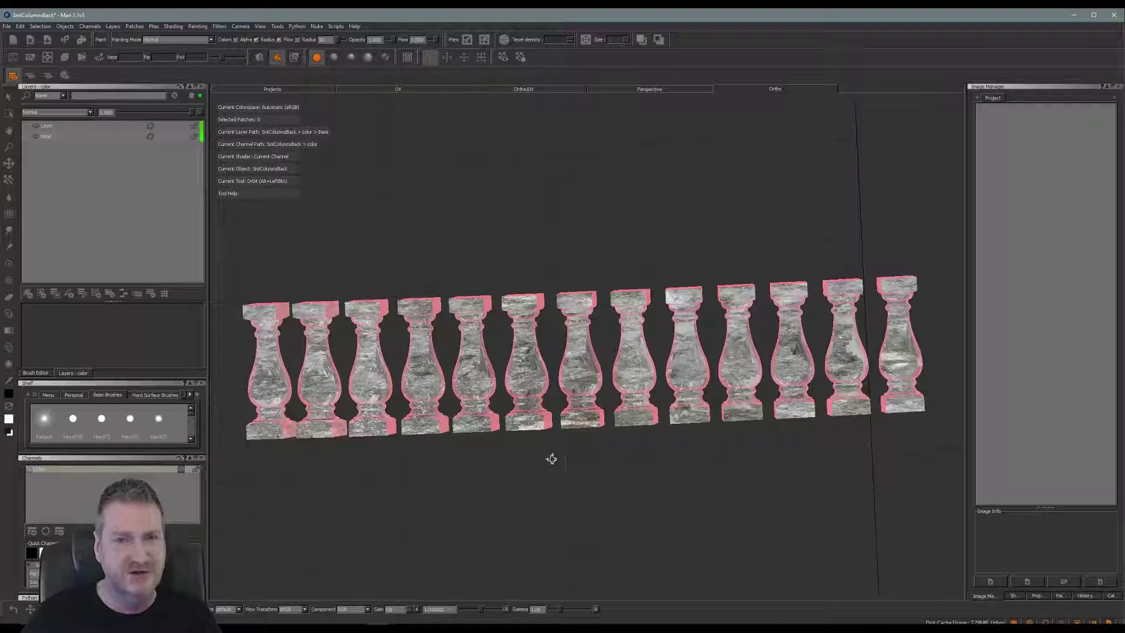
Load all the JPG images from the Aged & Stressed texture collection's maps_hi folder into the Image Manager.
{"action": "key", "text": "p"}
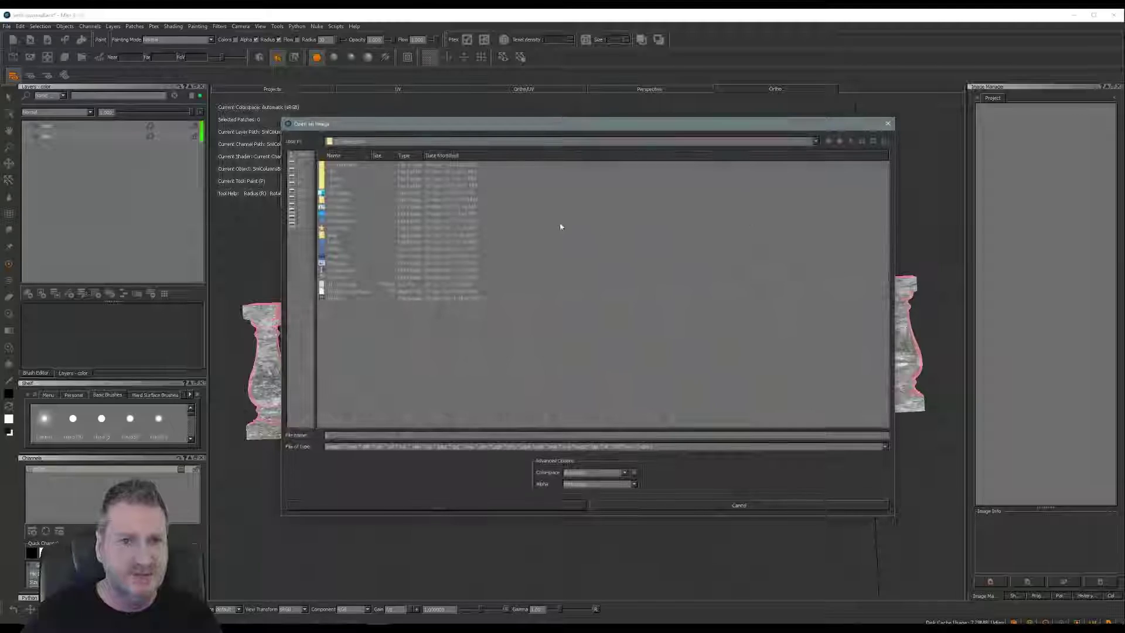
{"action": "left_click", "coordinate": [296, 175]}
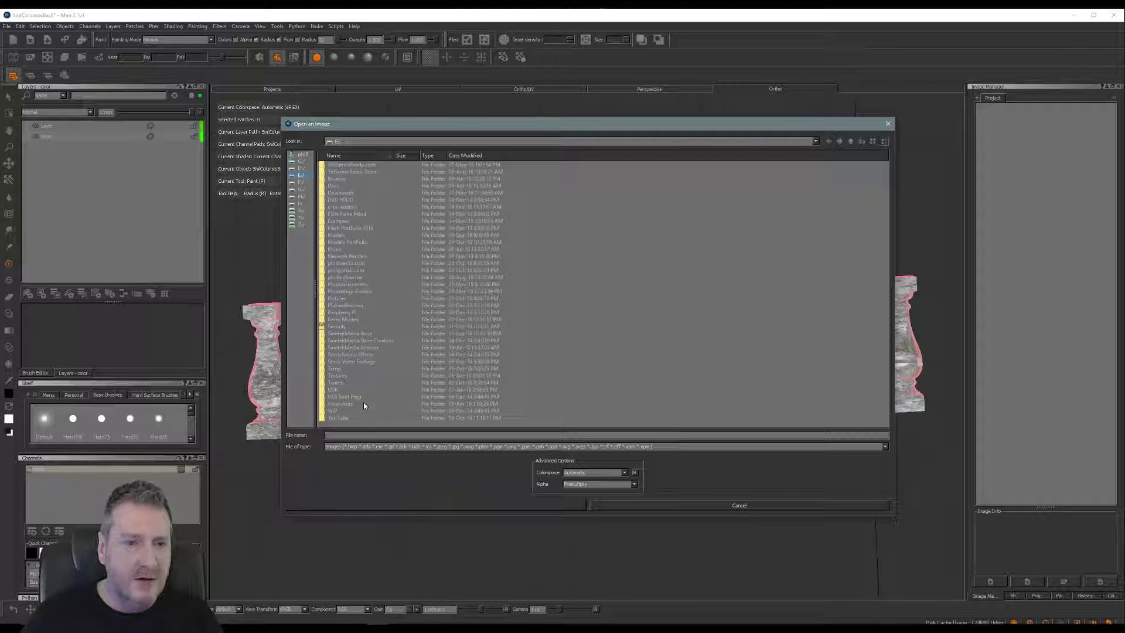
{"action": "double_click", "coordinate": [338, 377]}
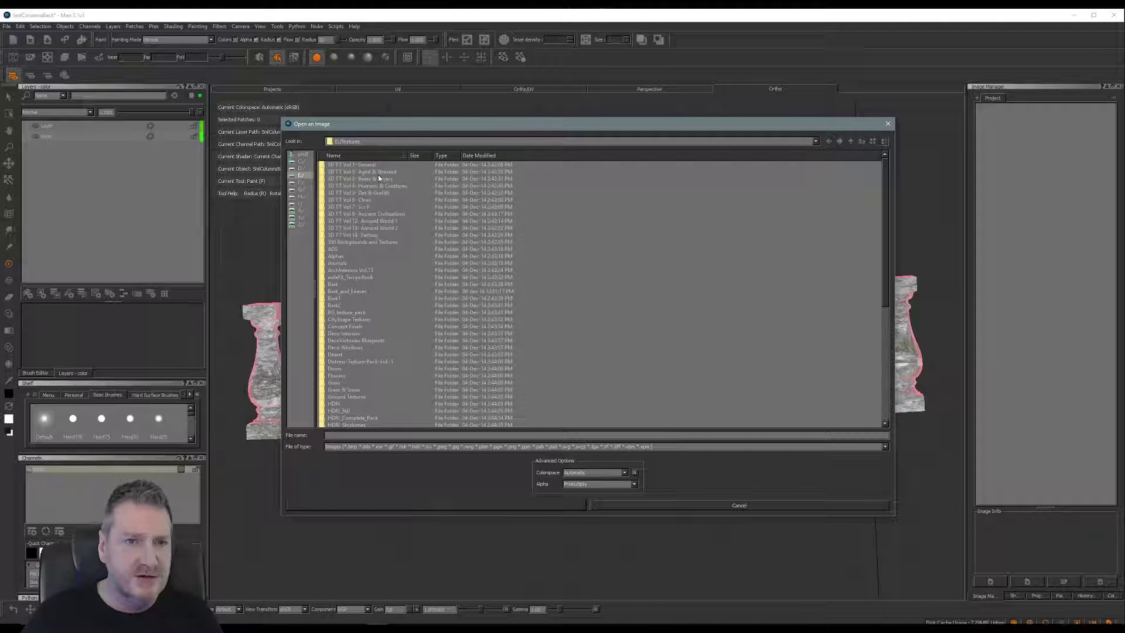
{"action": "double_click", "coordinate": [379, 172]}
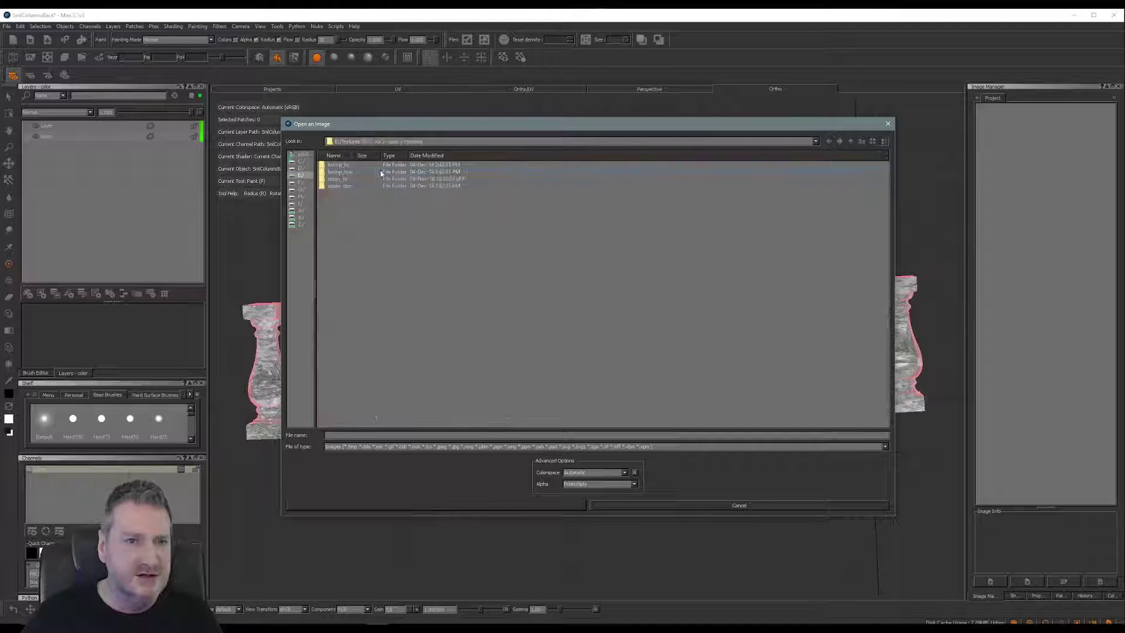
{"action": "double_click", "coordinate": [344, 182]}
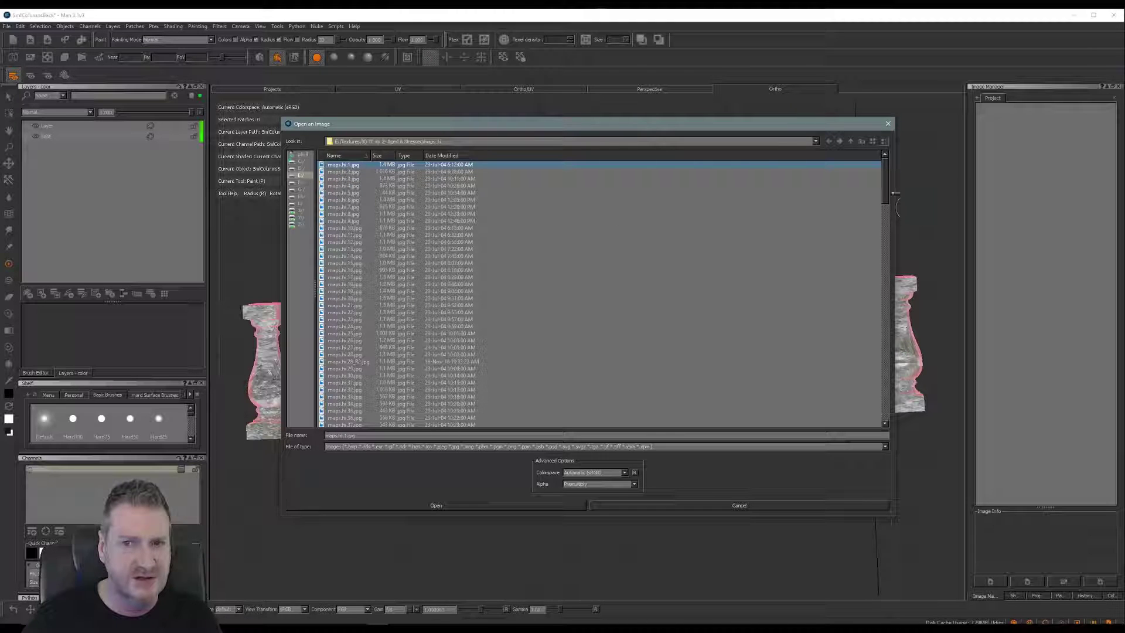
{"action": "left_click_drag", "start_coordinate": [893, 195], "coordinate": [878, 426]}
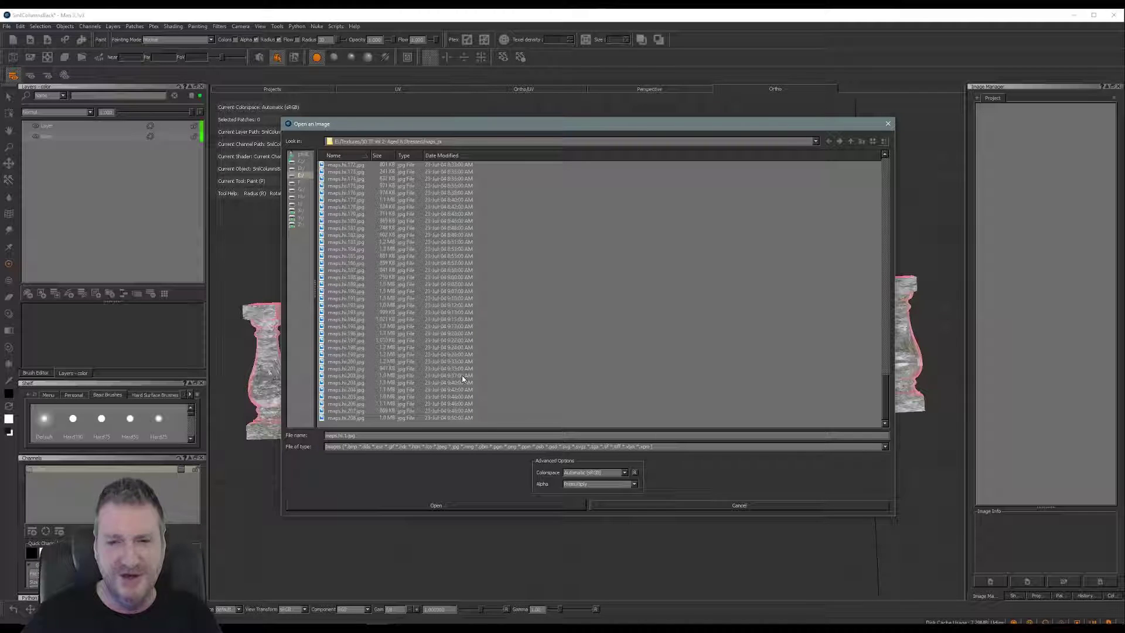
{"action": "key", "text": "ctrl+a"}
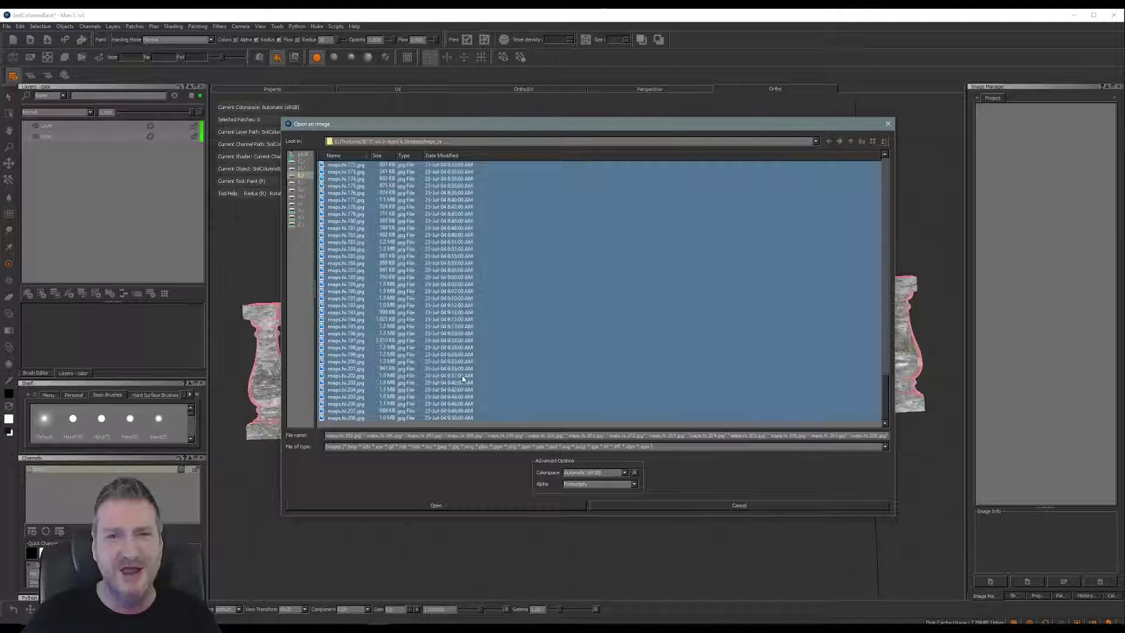
{"action": "left_click", "coordinate": [450, 506]}
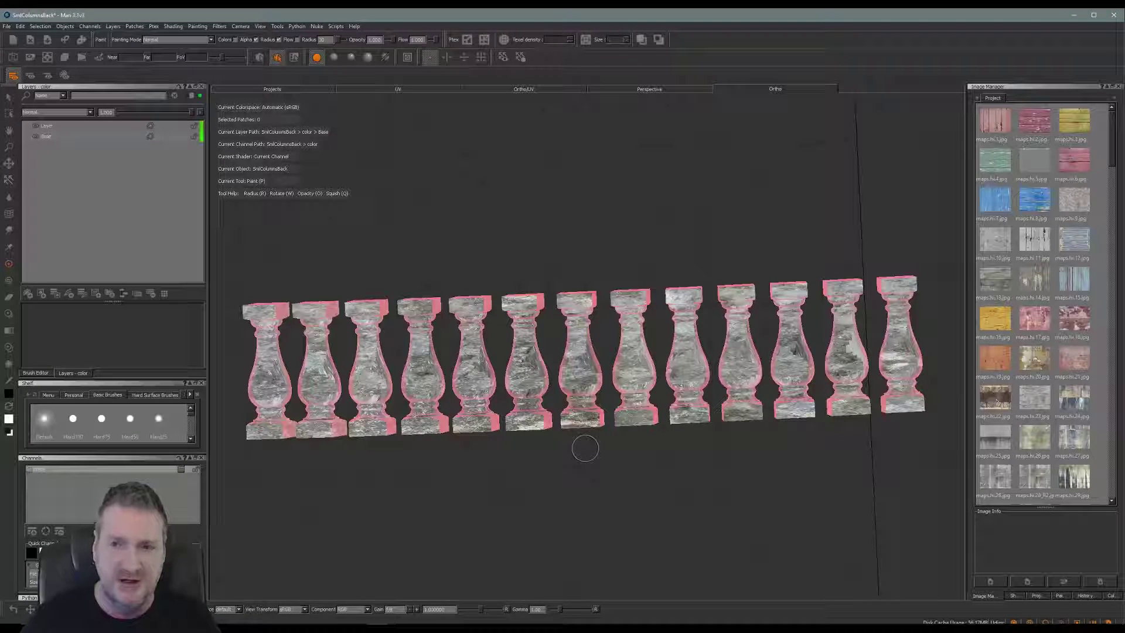
Load all the JPG images from the Dirt & Graffiti texture collection's maps_hi folder into the Image Manager.
{"action": "left_click", "coordinate": [990, 581]}
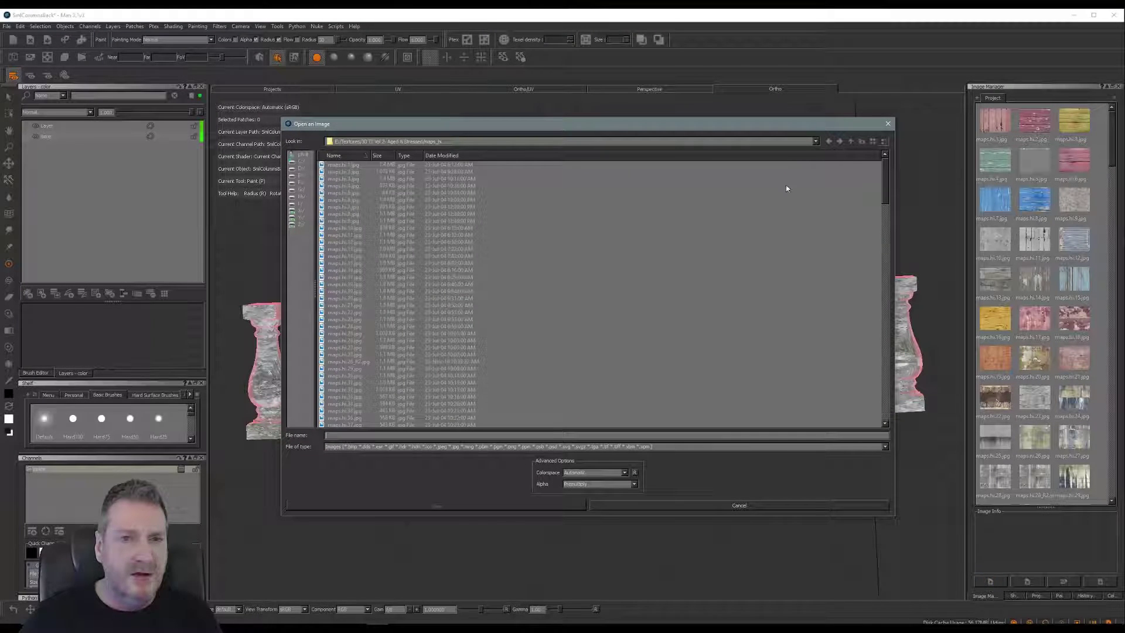
{"action": "left_click", "coordinate": [850, 143]}
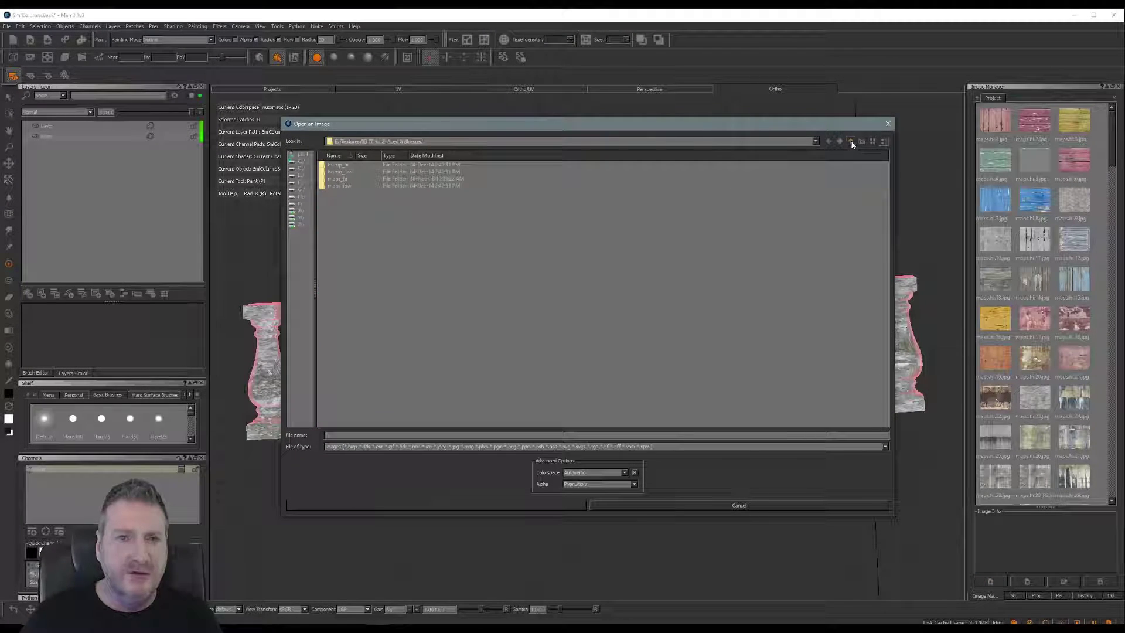
{"action": "left_click", "coordinate": [850, 142]}
{"action": "double_click", "coordinate": [381, 197]}
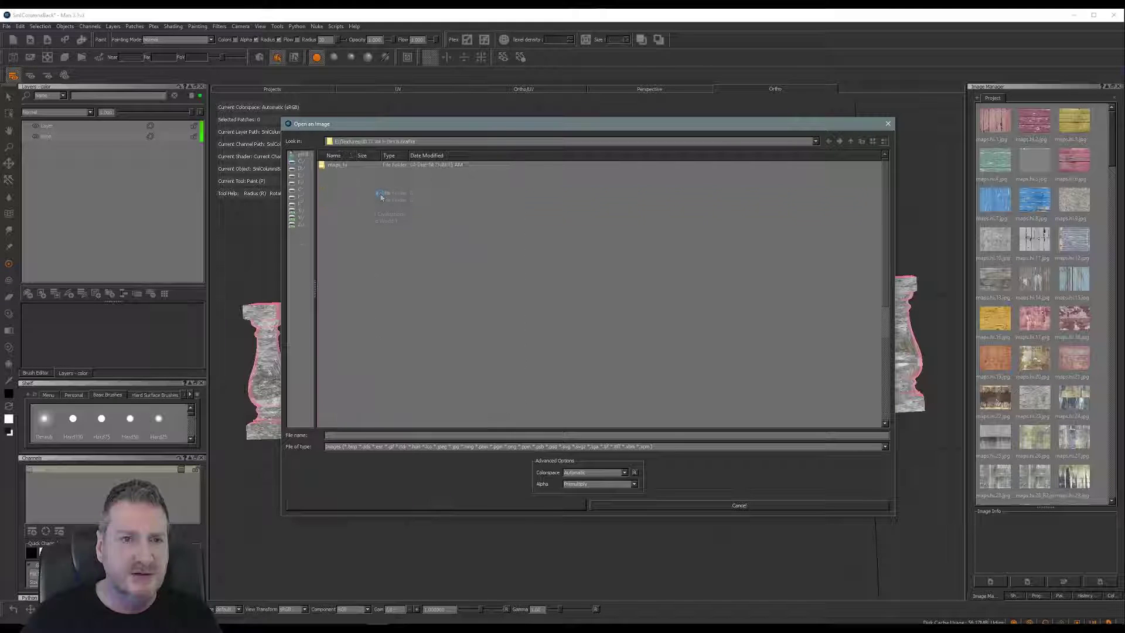
{"action": "left_click", "coordinate": [341, 172]}
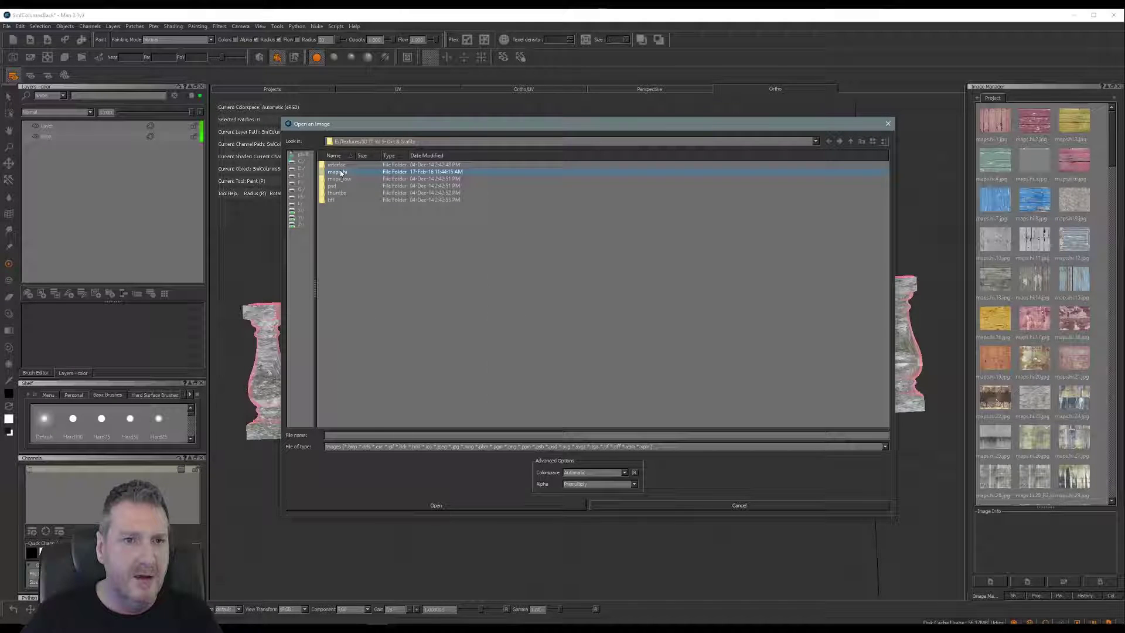
{"action": "double_click", "coordinate": [341, 171]}
{"action": "left_click", "coordinate": [351, 164]}
{"action": "left_click_drag", "start_coordinate": [887, 201], "coordinate": [895, 417]}
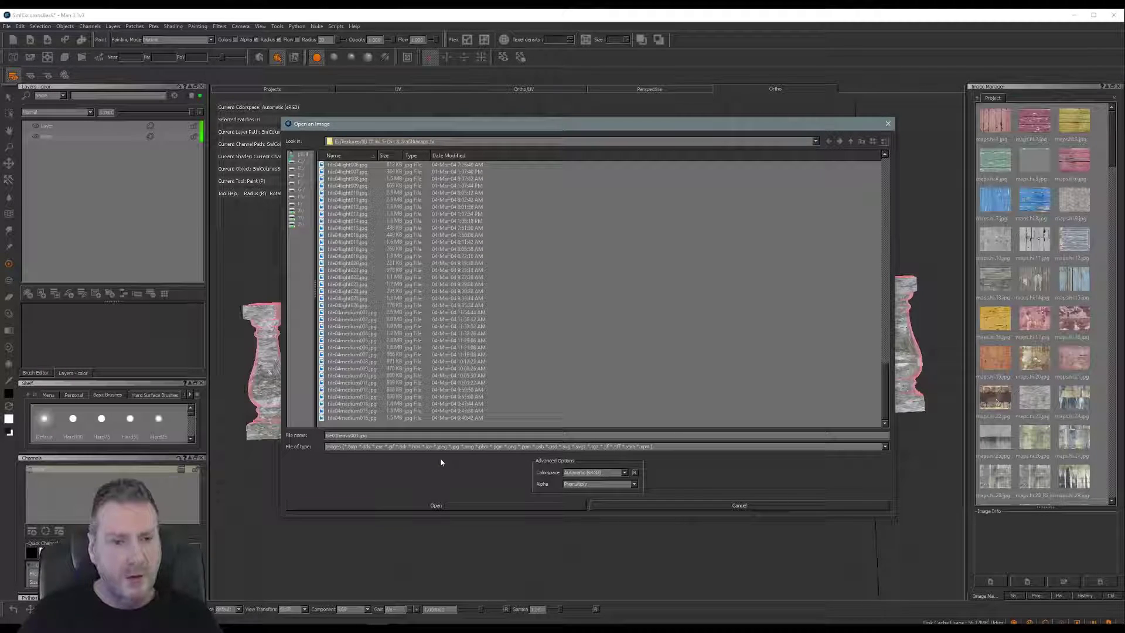
{"action": "key", "text": "ctrl+a"}
{"action": "left_click", "coordinate": [437, 504]}
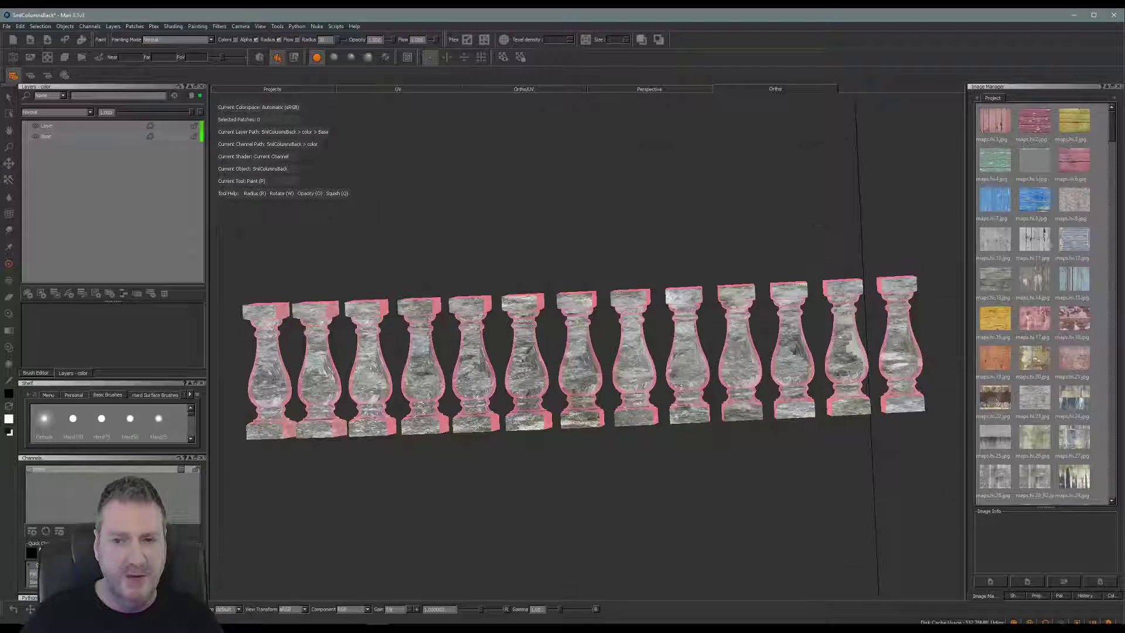
Disable the edge mask in the projection settings and return to the loaded images.
{"action": "left_click", "coordinate": [1036, 595]}
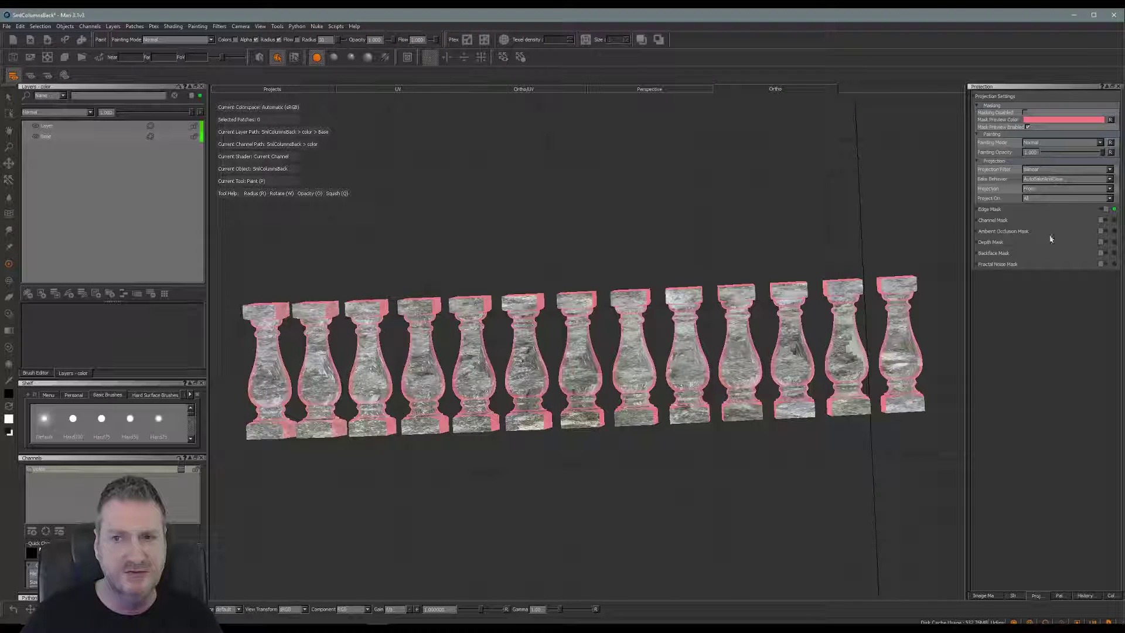
{"action": "left_click", "coordinate": [1103, 209]}
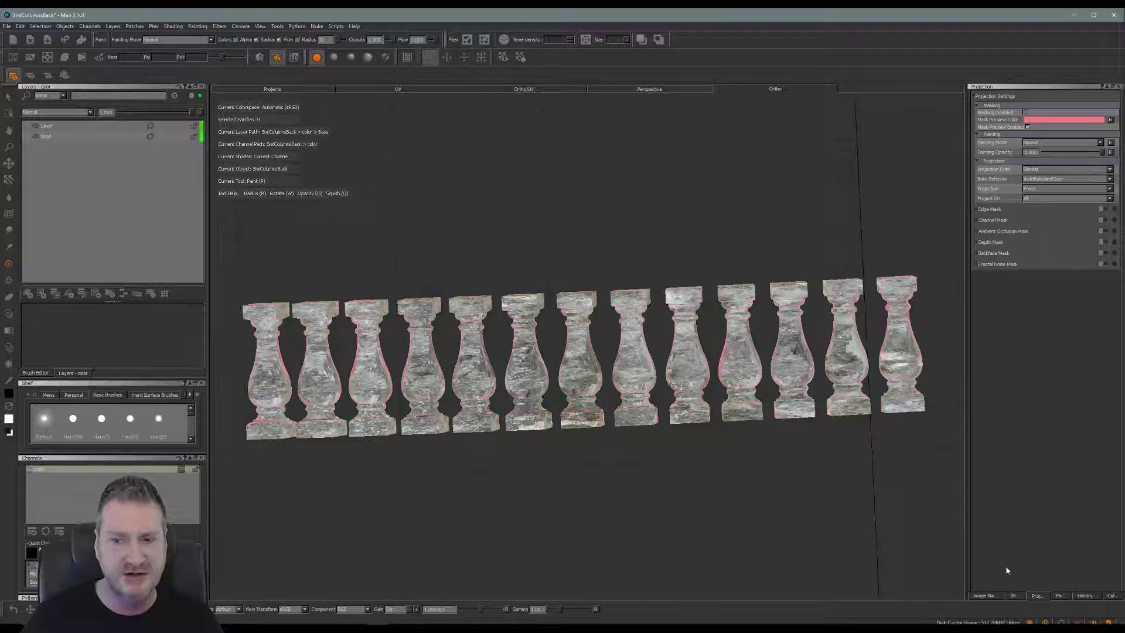
{"action": "left_click", "coordinate": [984, 595]}
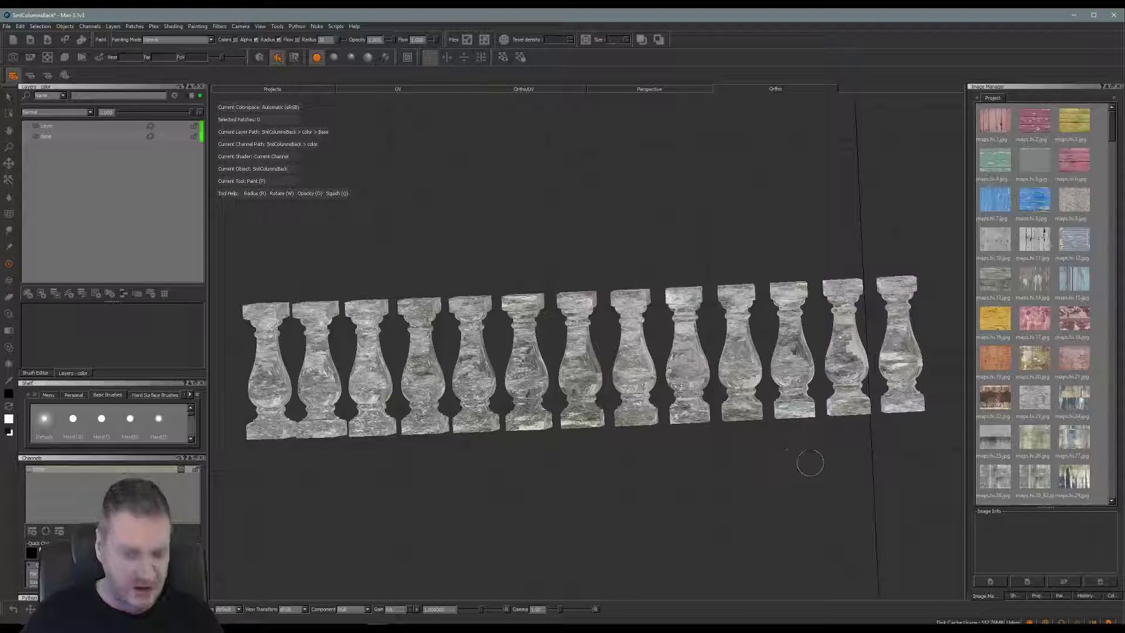
Frame the full baluster row from the front and add a new paint layer above the existing color layers.
{"action": "key", "text": "a"}
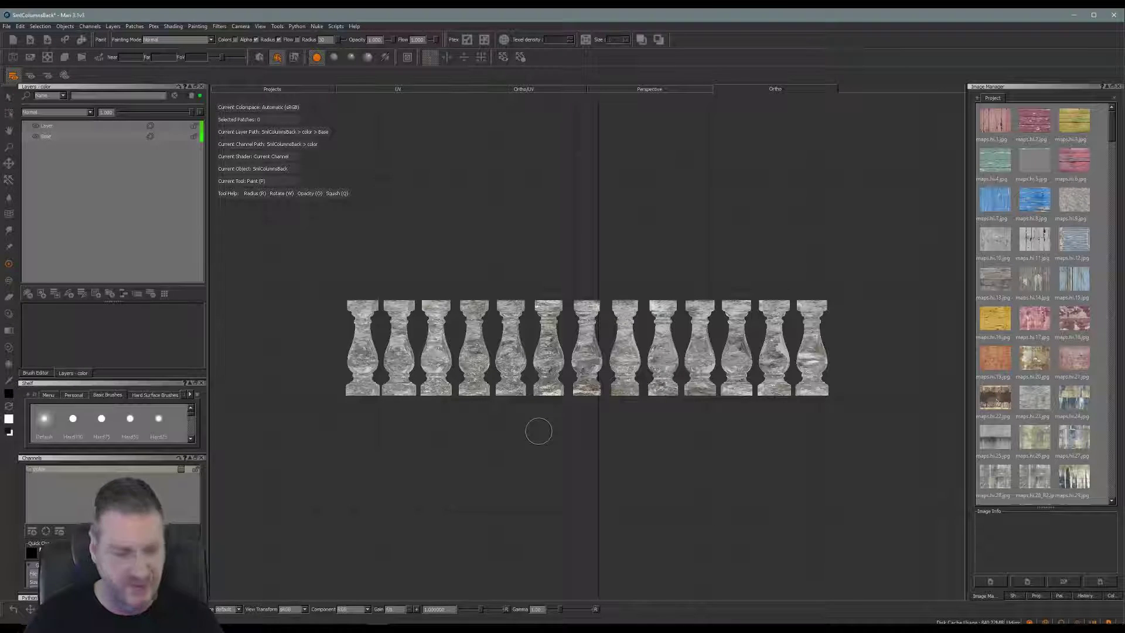
{"action": "left_click_drag", "start_coordinate": [539, 432], "coordinate": [543, 462], "text": "alt"}
{"action": "key", "text": "p"}
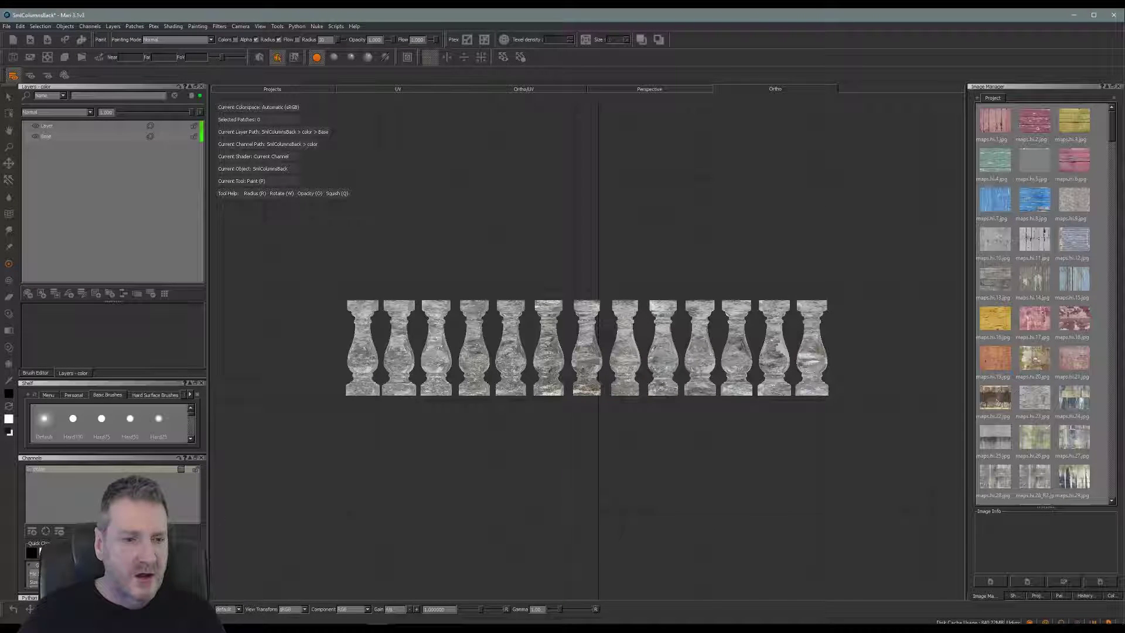
{"action": "middle_click_drag", "start_coordinate": [362, 485], "coordinate": [362, 486], "text": "alt"}
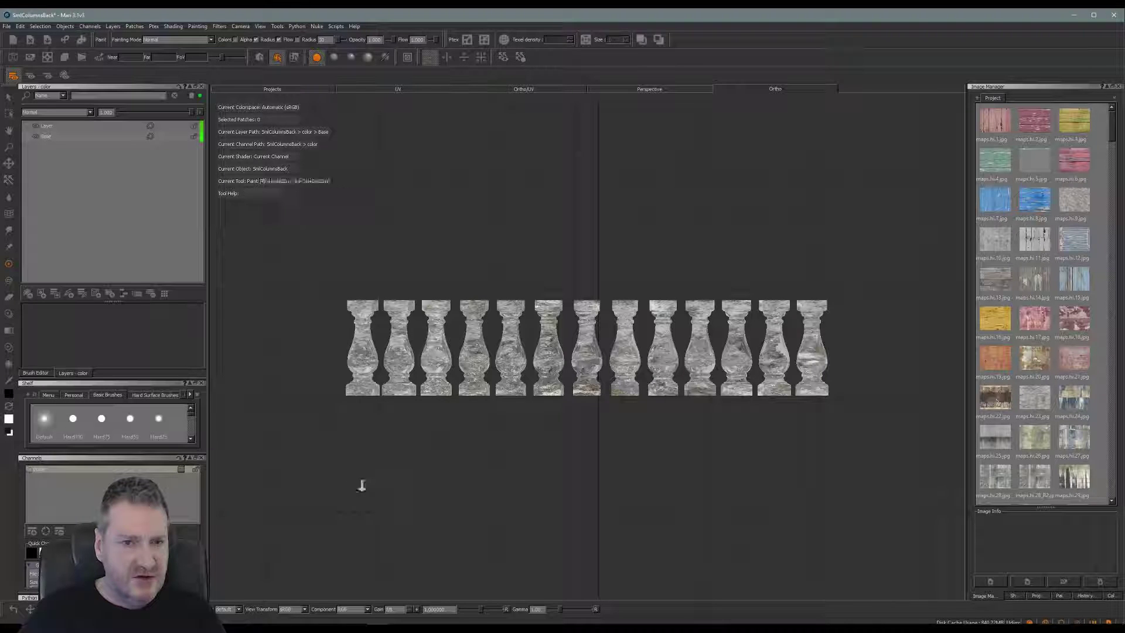
{"action": "left_click_drag", "start_coordinate": [361, 485], "coordinate": [427, 493]}
{"action": "key", "text": "p"}
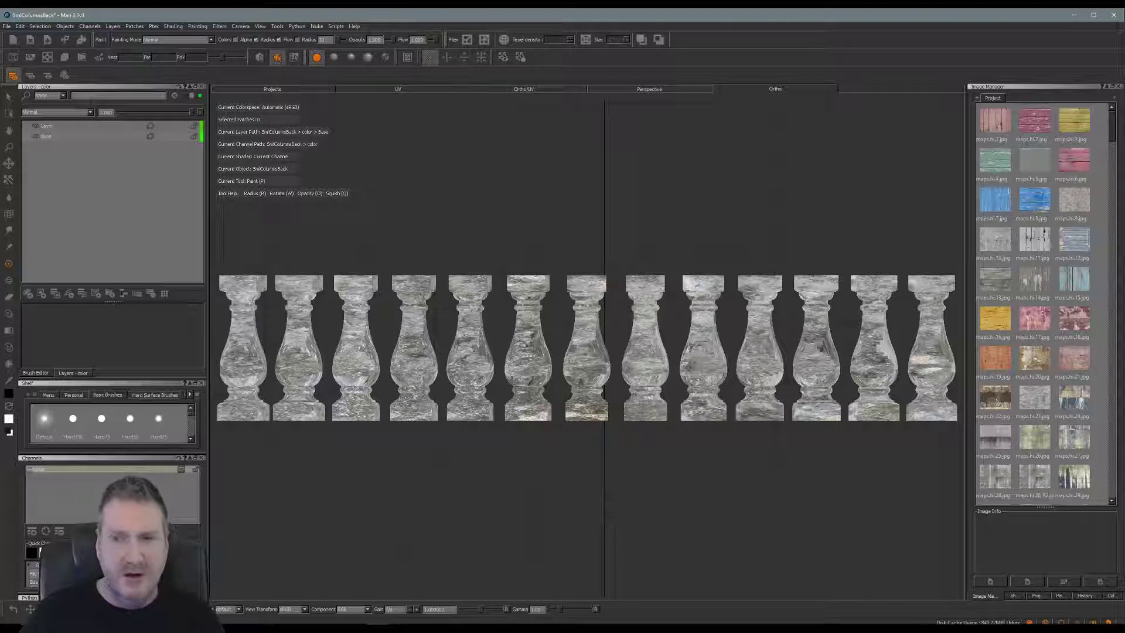
{"action": "left_click", "coordinate": [29, 293]}
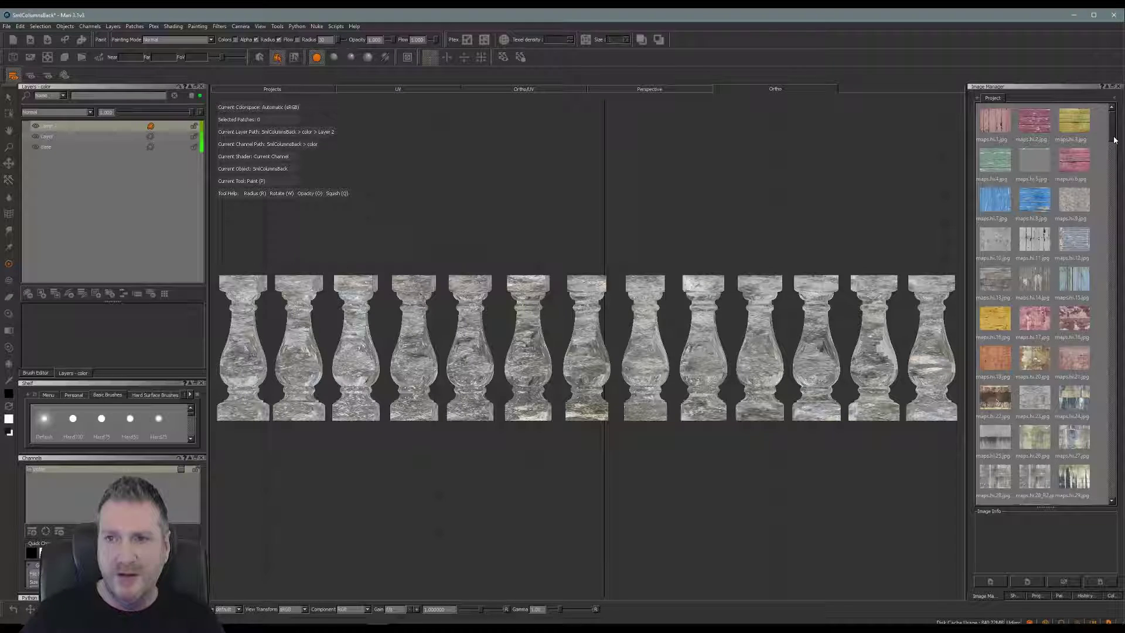
Load the spotted stone image maps.hi.130.jpg into Paint Through, scale it to the baluster height and place it over the first three balusters.
{"action": "left_click_drag", "start_coordinate": [1113, 140], "coordinate": [1117, 247]}
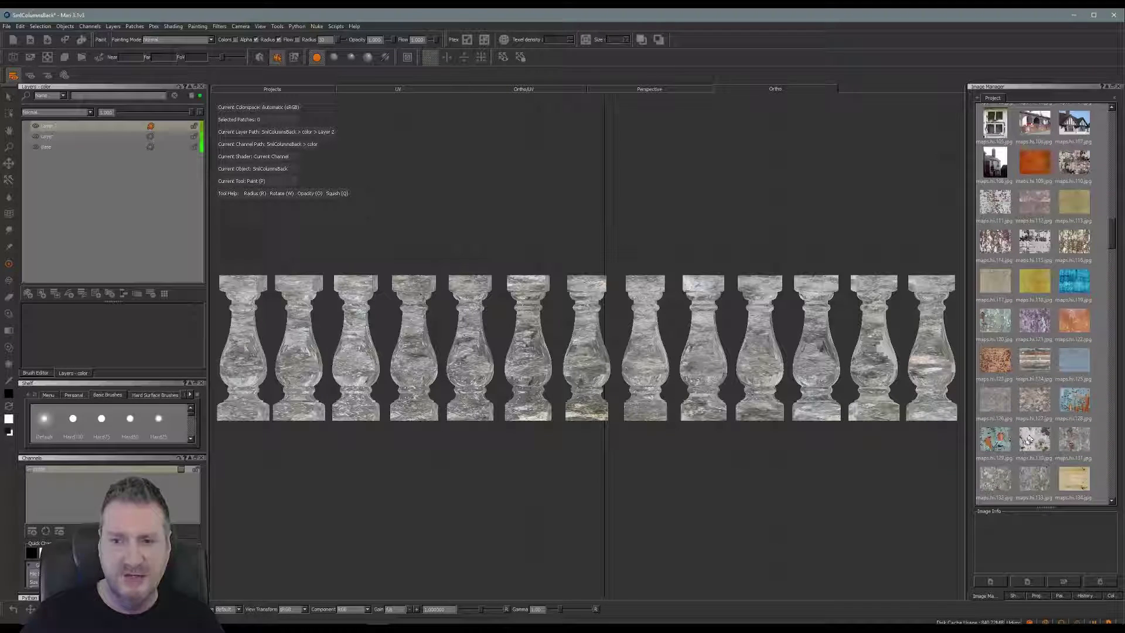
{"action": "mouse_move", "coordinate": [1043, 446]}
{"action": "left_mouse_down"}
{"action": "mouse_move", "coordinate": [1005, 451]}
{"action": "mouse_move", "coordinate": [625, 361]}
{"action": "mouse_move", "coordinate": [586, 301]}
{"action": "left_mouse_up"}
{"action": "key", "text": "u"}
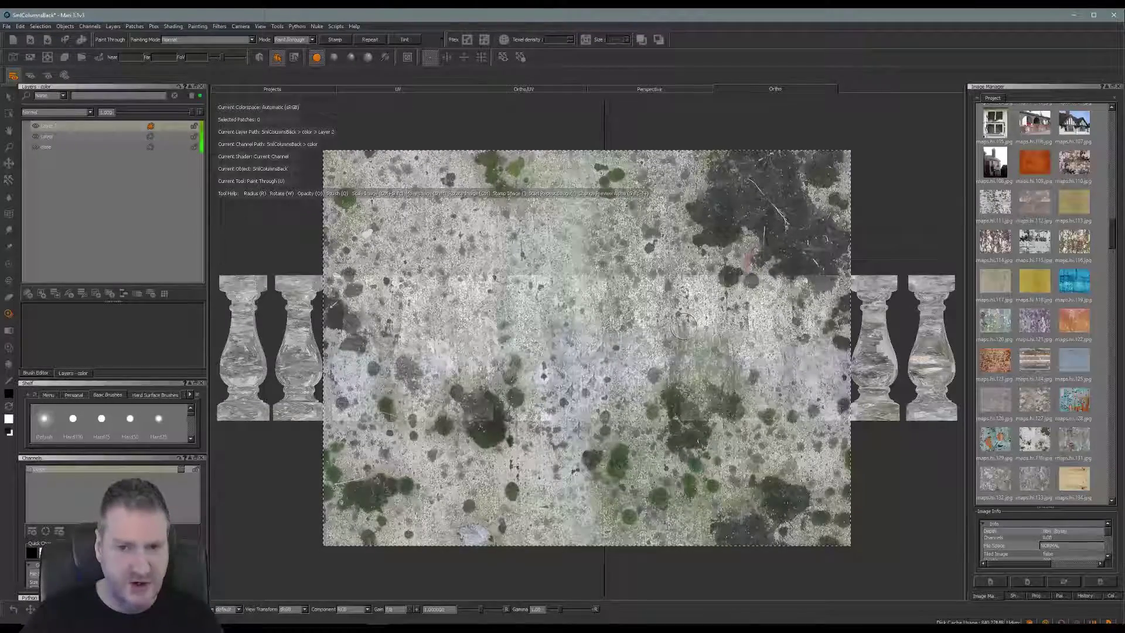
{"action": "mouse_move", "coordinate": [683, 326]}
{"action": "left_mouse_down", "text": "ctrl+shift"}
{"action": "mouse_move", "coordinate": [680, 338]}
{"action": "mouse_move", "coordinate": [520, 350]}
{"action": "left_mouse_up", "text": "ctrl+shift"}
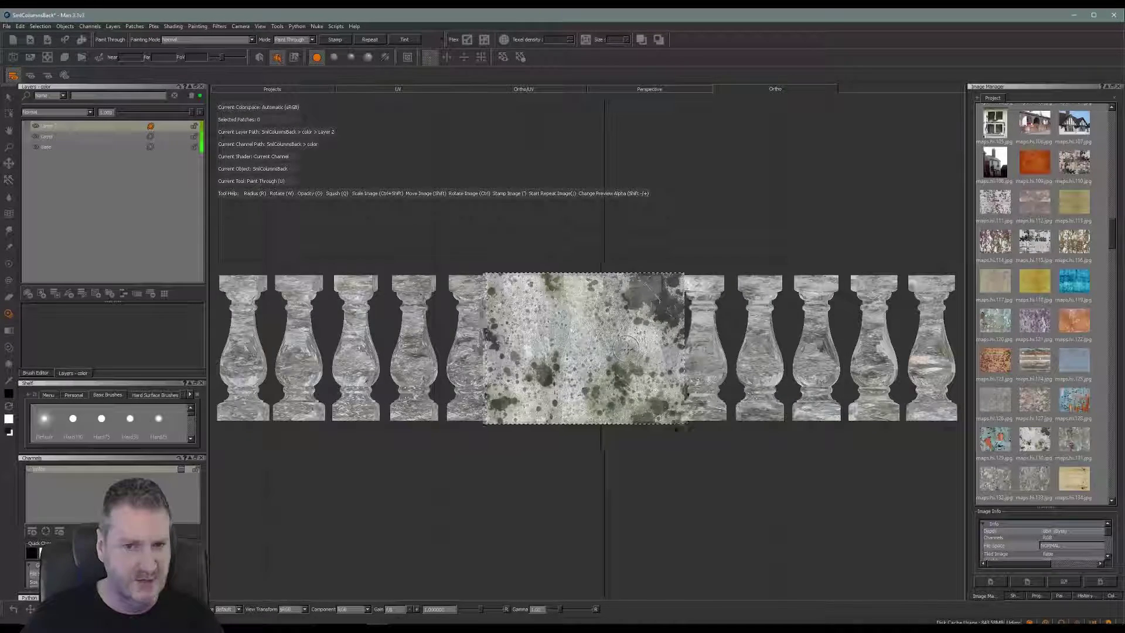
{"action": "left_click_drag", "start_coordinate": [626, 348], "coordinate": [334, 334], "text": "shift"}
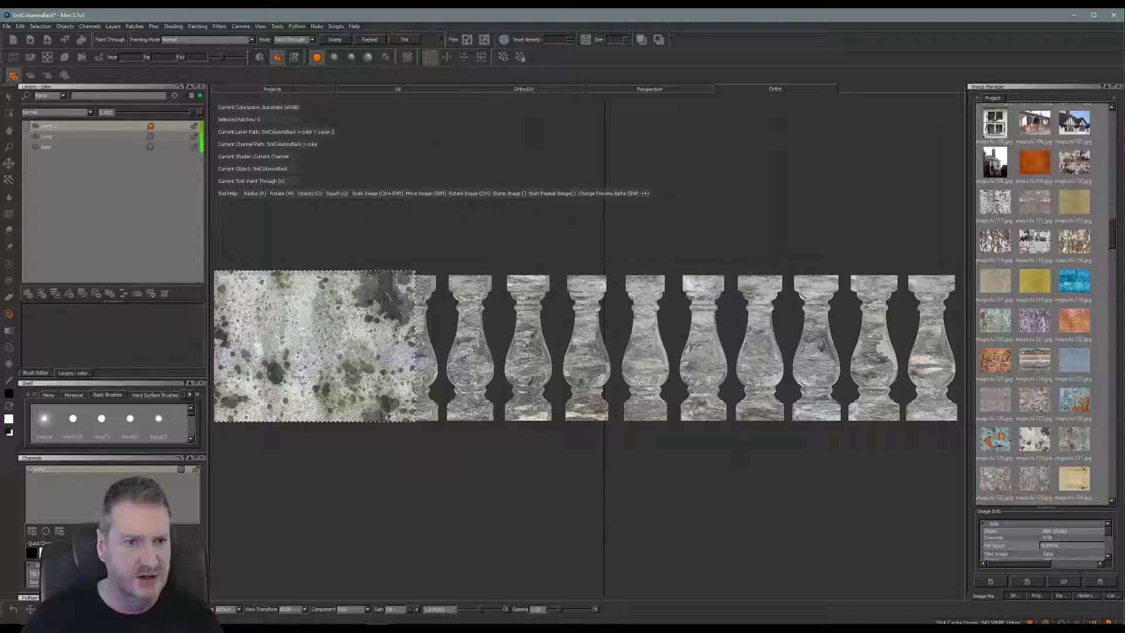
Paint the spotted stone texture through onto the first three balusters from top to base.
{"action": "mouse_move", "coordinate": [253, 287]}
{"action": "left_mouse_down"}
{"action": "mouse_move", "coordinate": [239, 288]}
{"action": "mouse_move", "coordinate": [234, 351]}
{"action": "mouse_move", "coordinate": [264, 279]}
{"action": "mouse_move", "coordinate": [226, 429]}
{"action": "mouse_move", "coordinate": [244, 387]}
{"action": "mouse_move", "coordinate": [261, 402]}
{"action": "mouse_move", "coordinate": [226, 373]}
{"action": "mouse_move", "coordinate": [240, 392]}
{"action": "left_mouse_up"}
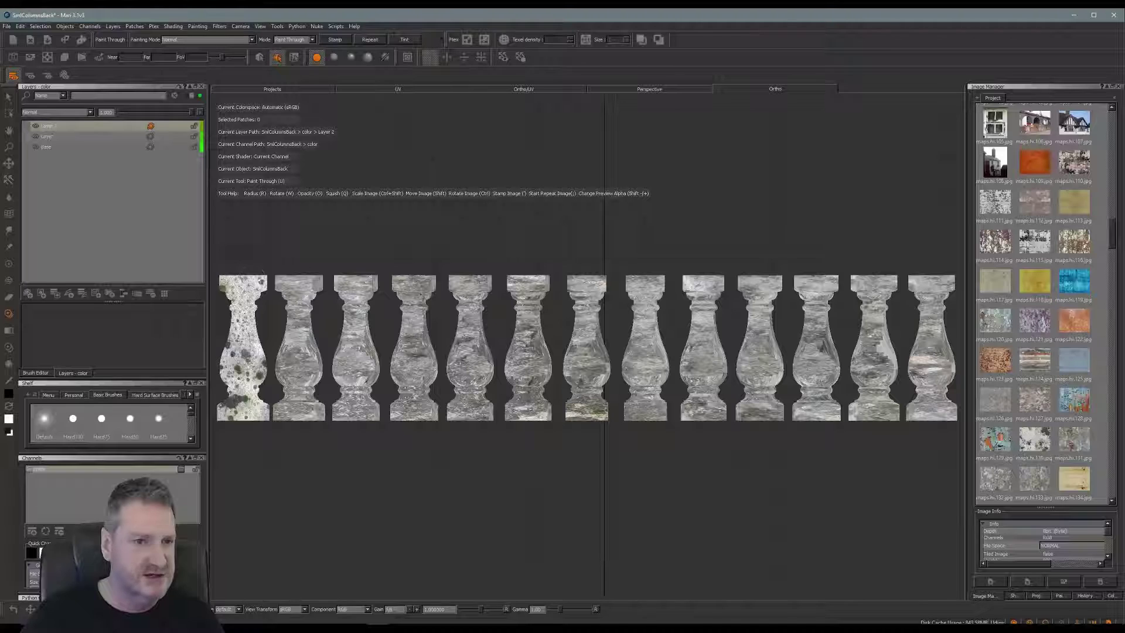
{"action": "mouse_move", "coordinate": [291, 323]}
{"action": "left_mouse_down"}
{"action": "mouse_move", "coordinate": [284, 284]}
{"action": "mouse_move", "coordinate": [305, 280]}
{"action": "mouse_move", "coordinate": [297, 399]}
{"action": "left_mouse_up"}
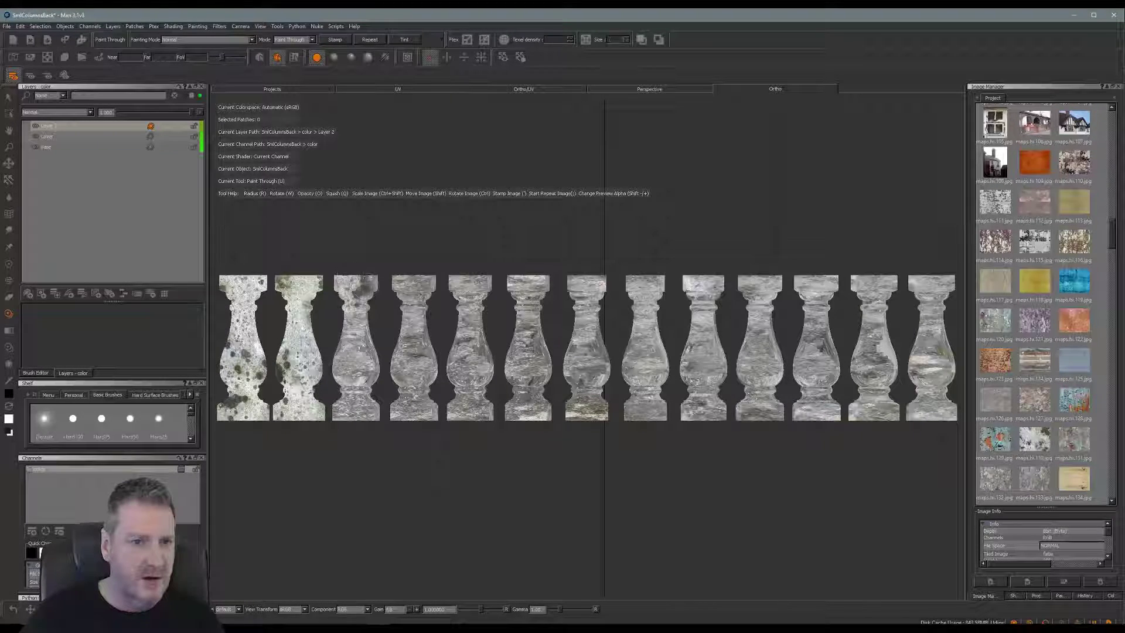
{"action": "mouse_move", "coordinate": [358, 284]}
{"action": "left_mouse_down"}
{"action": "mouse_move", "coordinate": [354, 357]}
{"action": "mouse_move", "coordinate": [346, 349]}
{"action": "mouse_move", "coordinate": [365, 382]}
{"action": "mouse_move", "coordinate": [348, 410]}
{"action": "mouse_move", "coordinate": [365, 417]}
{"action": "mouse_move", "coordinate": [369, 375]}
{"action": "left_mouse_up"}
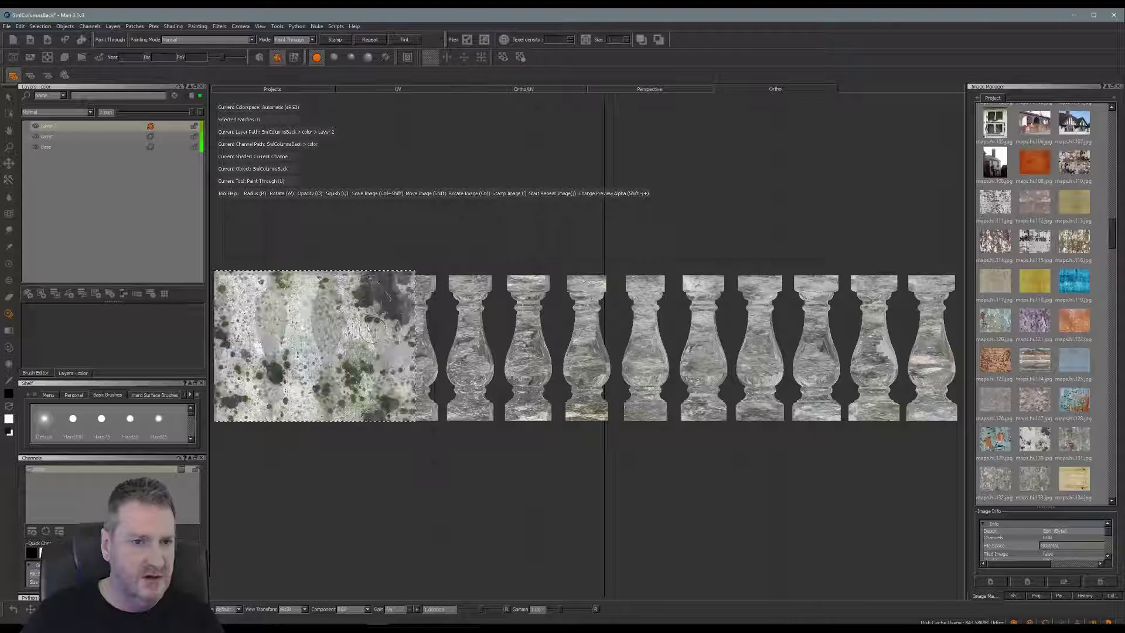
Reposition the stone image over the fourth and fifth balusters and paint both through with the spotted texture.
{"action": "mouse_move", "coordinate": [321, 345]}
{"action": "left_mouse_down", "text": "shift"}
{"action": "mouse_move", "coordinate": [376, 333]}
{"action": "mouse_move", "coordinate": [438, 355]}
{"action": "mouse_move", "coordinate": [443, 345]}
{"action": "mouse_move", "coordinate": [457, 408]}
{"action": "mouse_move", "coordinate": [441, 476]}
{"action": "mouse_move", "coordinate": [498, 349]}
{"action": "mouse_move", "coordinate": [465, 350]}
{"action": "mouse_move", "coordinate": [453, 371]}
{"action": "mouse_move", "coordinate": [460, 406]}
{"action": "mouse_move", "coordinate": [488, 350]}
{"action": "left_mouse_up", "text": "shift"}
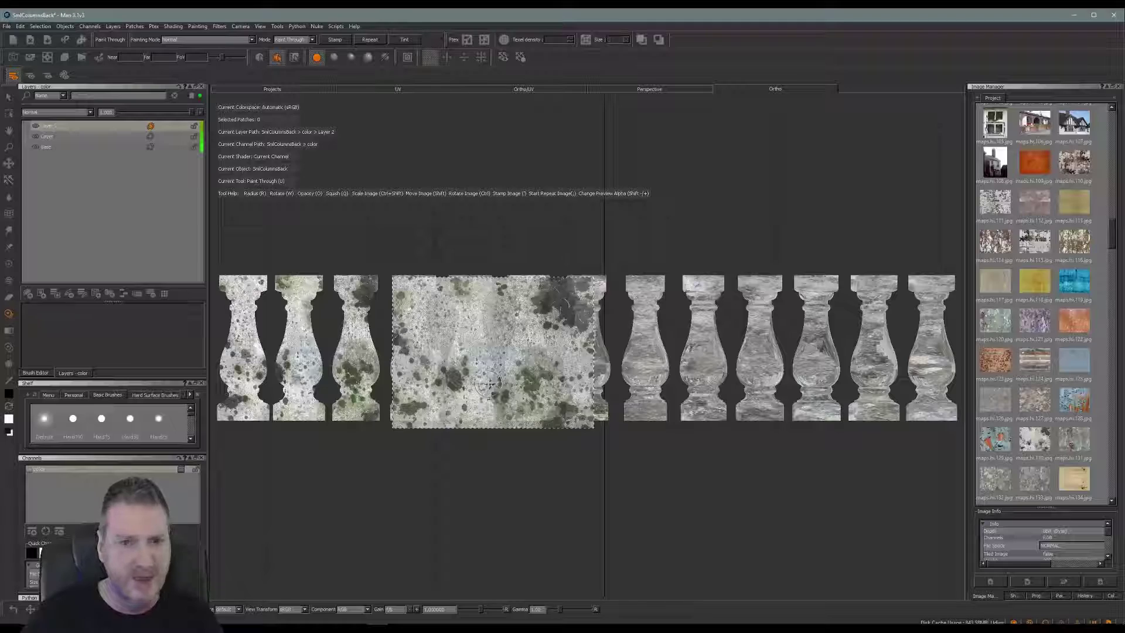
{"action": "mouse_move", "coordinate": [490, 384]}
{"action": "left_mouse_down", "text": "shift"}
{"action": "mouse_move", "coordinate": [469, 404]}
{"action": "mouse_move", "coordinate": [448, 395]}
{"action": "mouse_move", "coordinate": [462, 382]}
{"action": "left_mouse_up", "text": "shift"}
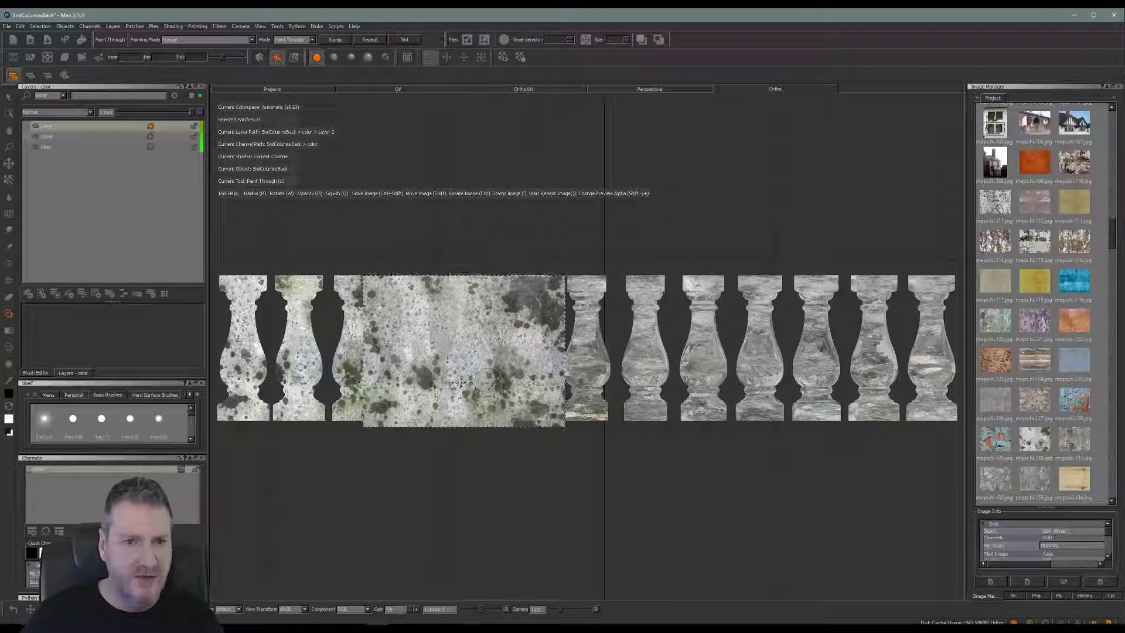
{"action": "left_click_drag", "start_coordinate": [428, 281], "coordinate": [400, 271]}
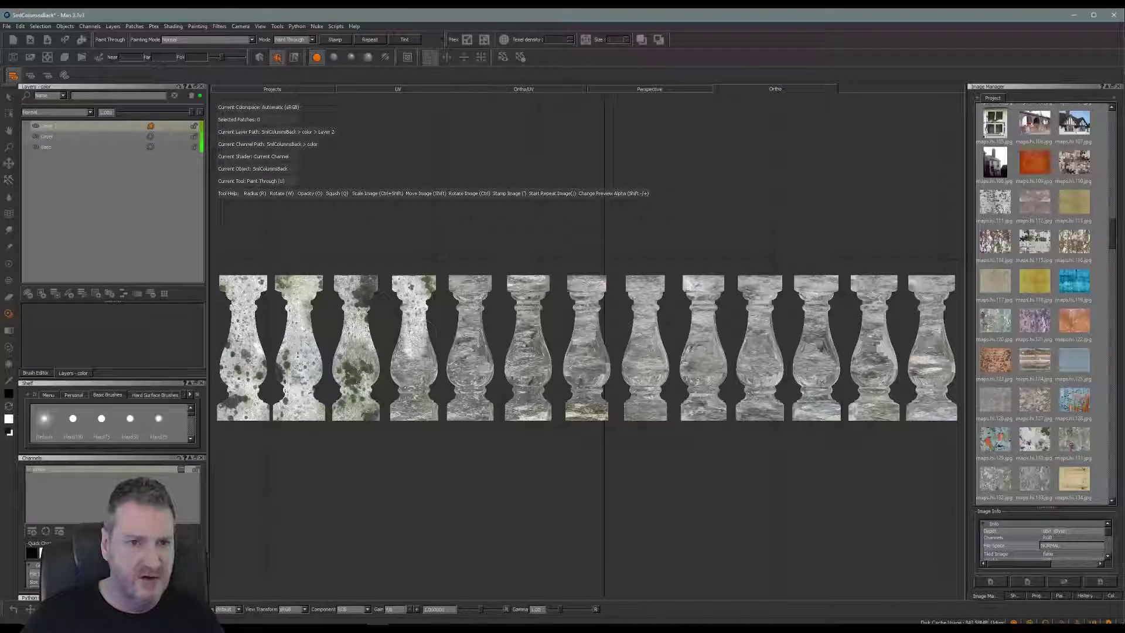
{"action": "left_click_drag", "start_coordinate": [425, 335], "coordinate": [432, 333]}
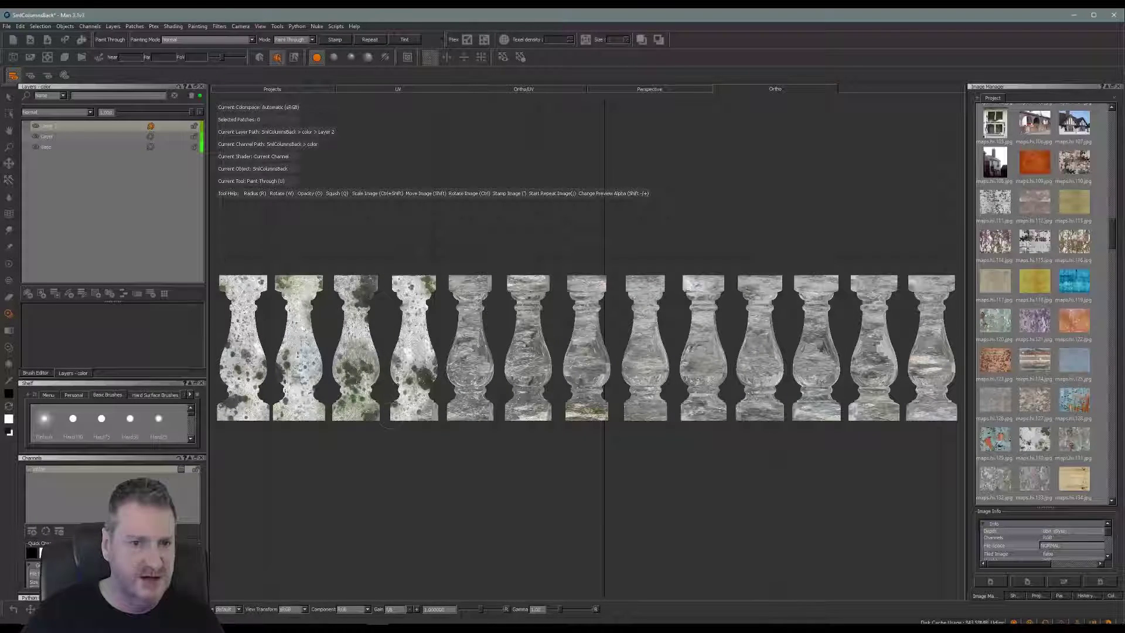
{"action": "left_click_drag", "start_coordinate": [435, 413], "coordinate": [436, 409]}
{"action": "mouse_move", "coordinate": [457, 363]}
{"action": "left_mouse_down"}
{"action": "mouse_move", "coordinate": [464, 293]}
{"action": "mouse_move", "coordinate": [478, 283]}
{"action": "mouse_move", "coordinate": [478, 404]}
{"action": "mouse_move", "coordinate": [450, 413]}
{"action": "left_mouse_up"}
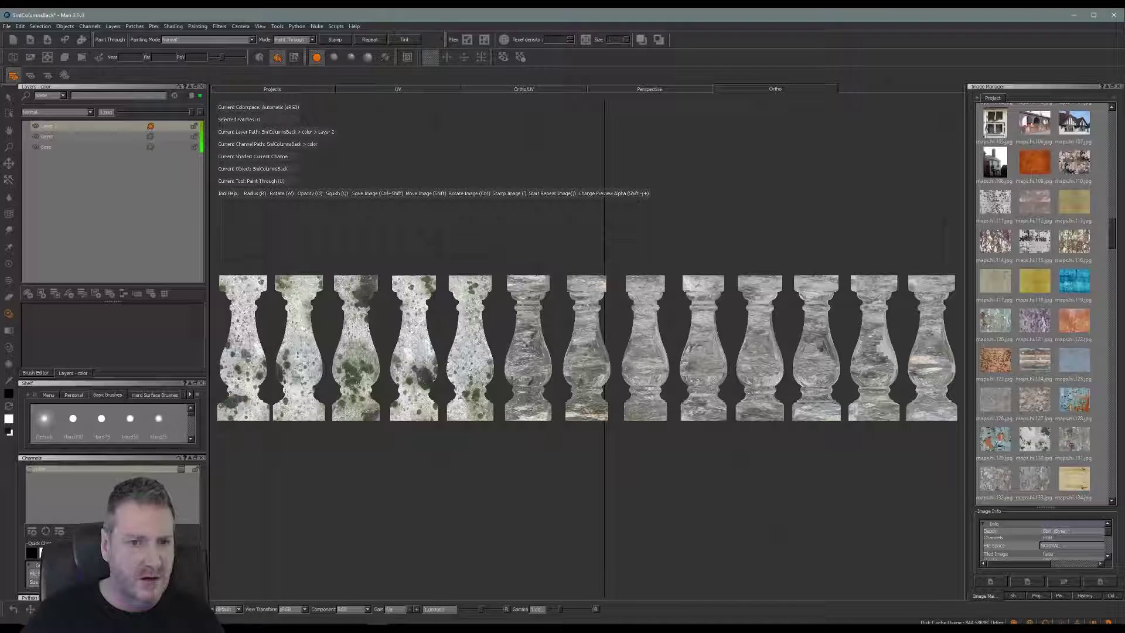
Bake the painted strokes, shift the stone image along the row and paint the sixth baluster with it.
{"action": "key", "text": "b"}
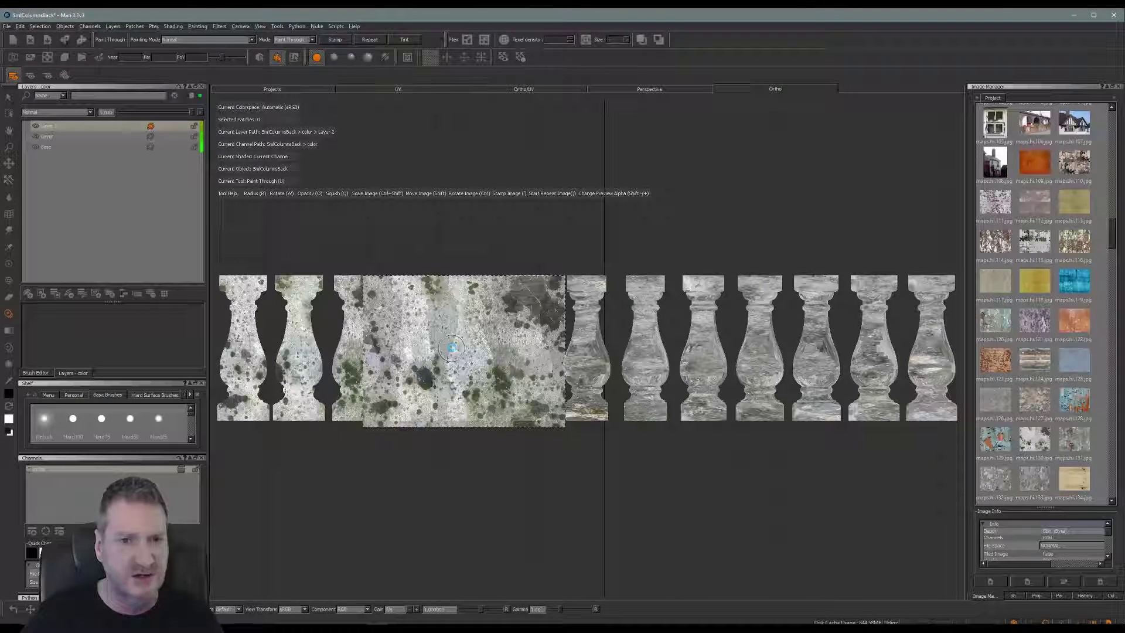
{"action": "mouse_move", "coordinate": [497, 351]}
{"action": "left_mouse_down", "text": "shift"}
{"action": "mouse_move", "coordinate": [525, 432]}
{"action": "mouse_move", "coordinate": [576, 487]}
{"action": "mouse_move", "coordinate": [564, 443]}
{"action": "mouse_move", "coordinate": [575, 421]}
{"action": "mouse_move", "coordinate": [557, 384]}
{"action": "mouse_move", "coordinate": [571, 335]}
{"action": "left_mouse_up", "text": "shift"}
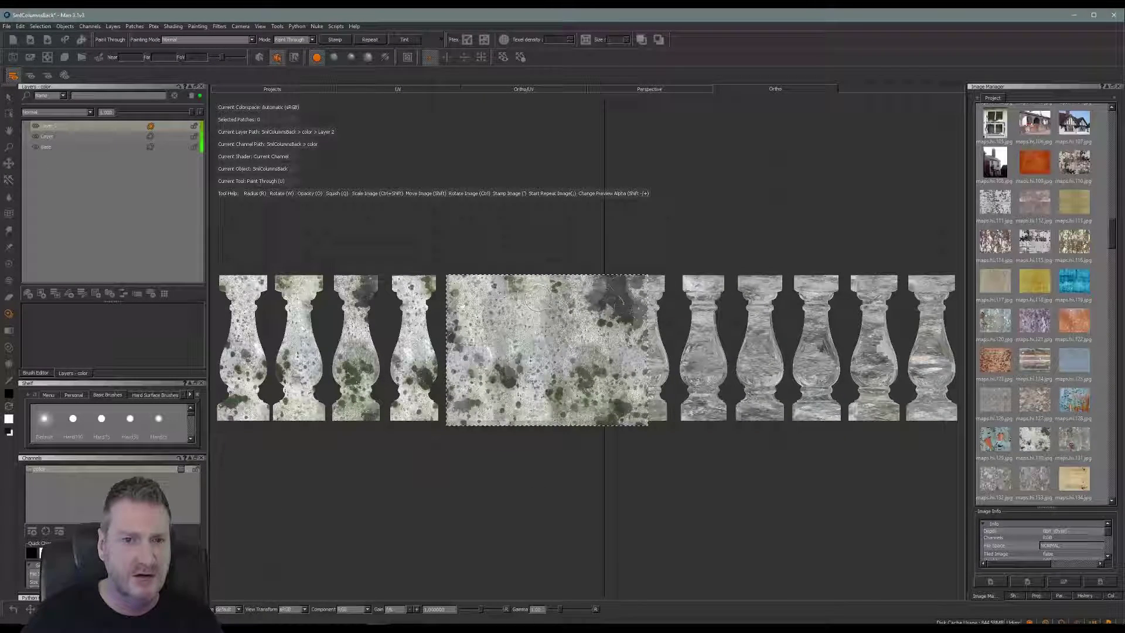
{"action": "left_click_drag", "start_coordinate": [547, 335], "coordinate": [593, 340], "text": "shift"}
{"action": "left_click_drag", "start_coordinate": [531, 301], "coordinate": [528, 405]}
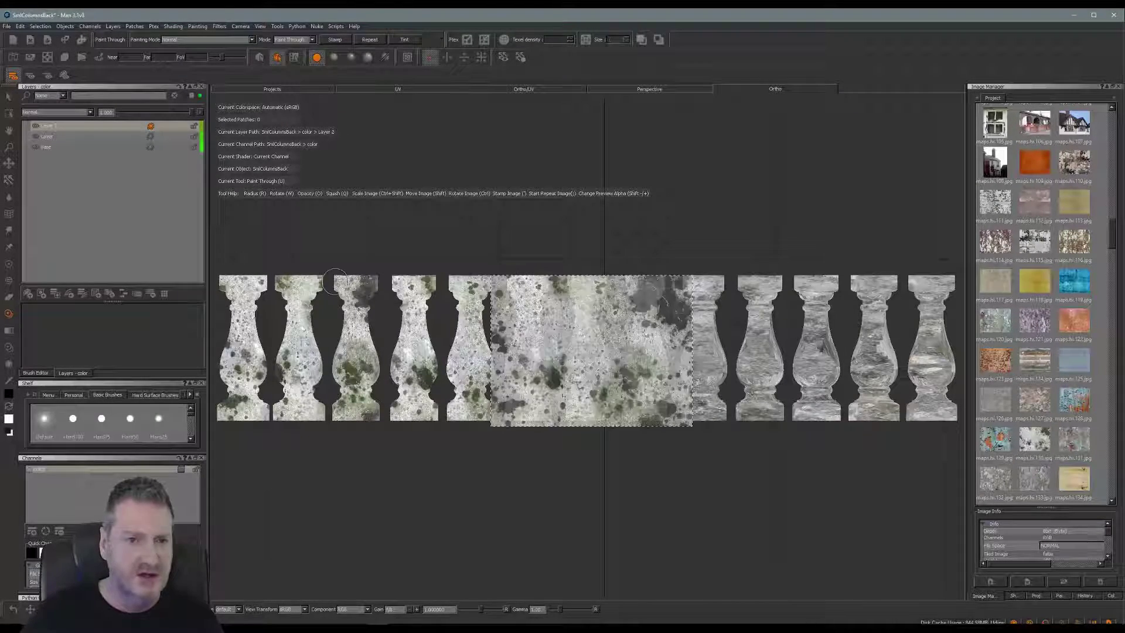
{"action": "left_click_drag", "start_coordinate": [527, 284], "coordinate": [527, 340]}
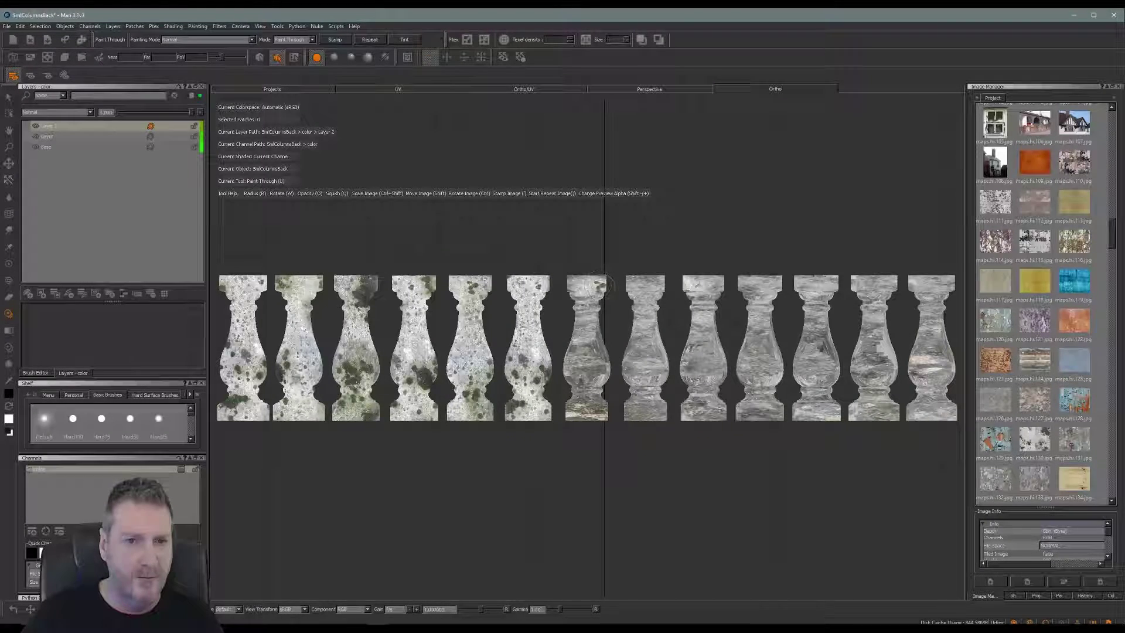
Adjust the stone image's placement over the seventh baluster and paint that baluster through from top to base.
{"action": "left_click_drag", "start_coordinate": [599, 285], "coordinate": [608, 286], "text": "shift"}
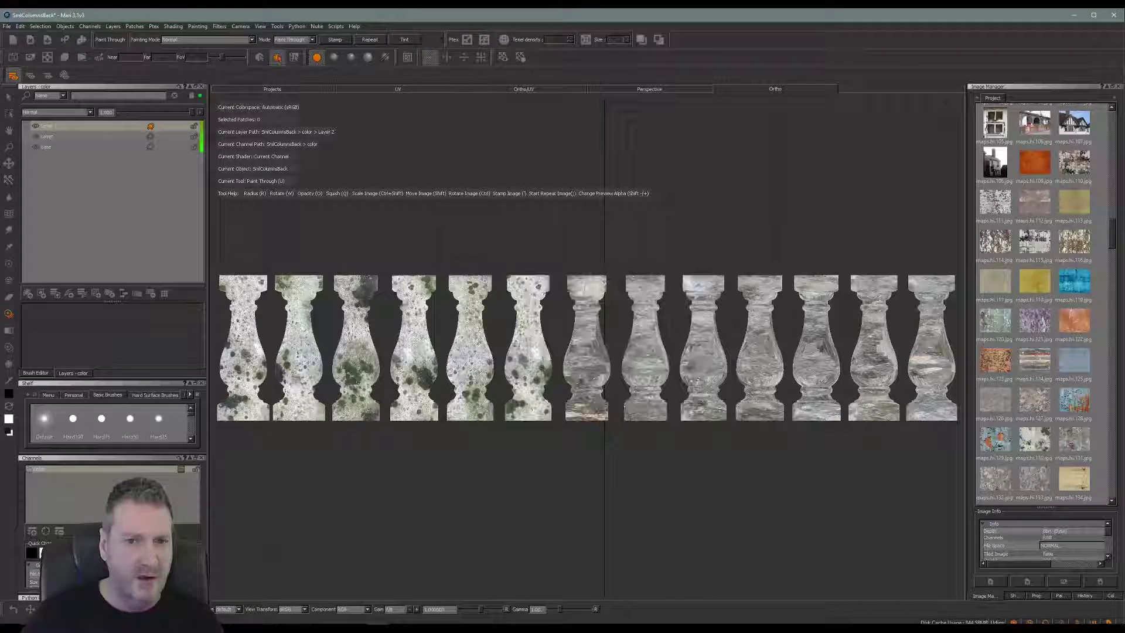
{"action": "left_click_drag", "start_coordinate": [606, 323], "coordinate": [598, 326], "text": "shift"}
{"action": "mouse_move", "coordinate": [577, 280]}
{"action": "left_mouse_down"}
{"action": "mouse_move", "coordinate": [597, 278]}
{"action": "mouse_move", "coordinate": [578, 310]}
{"action": "mouse_move", "coordinate": [588, 372]}
{"action": "left_mouse_up"}
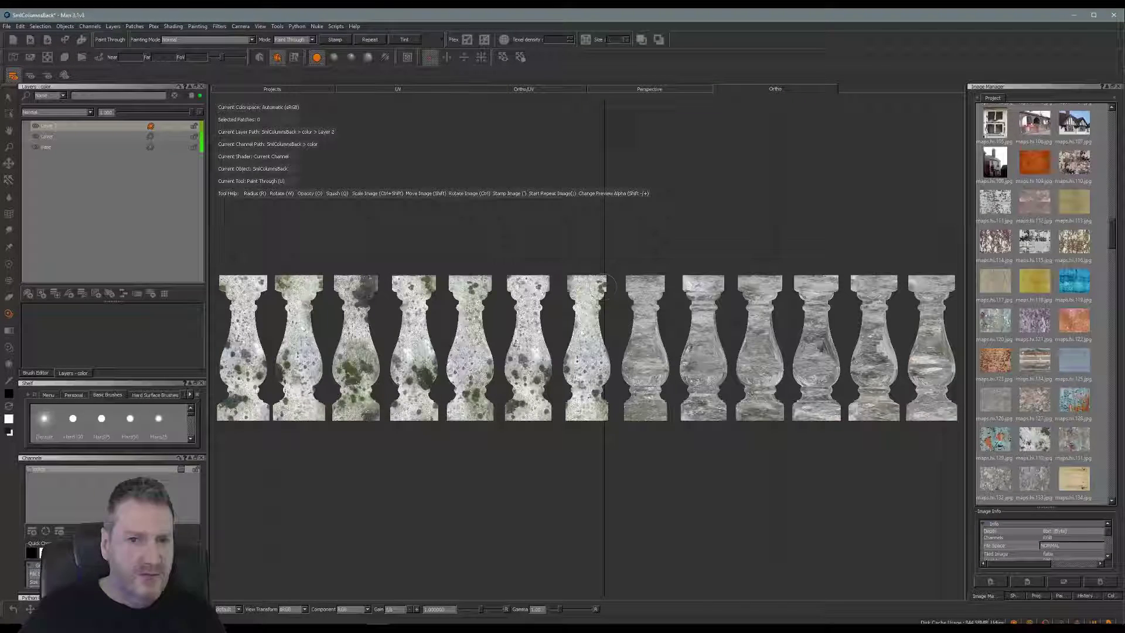
Reposition the stone image over the seventh baluster and repaint it so dark spots cover the bulge above its base.
{"action": "key", "text": "shift"}
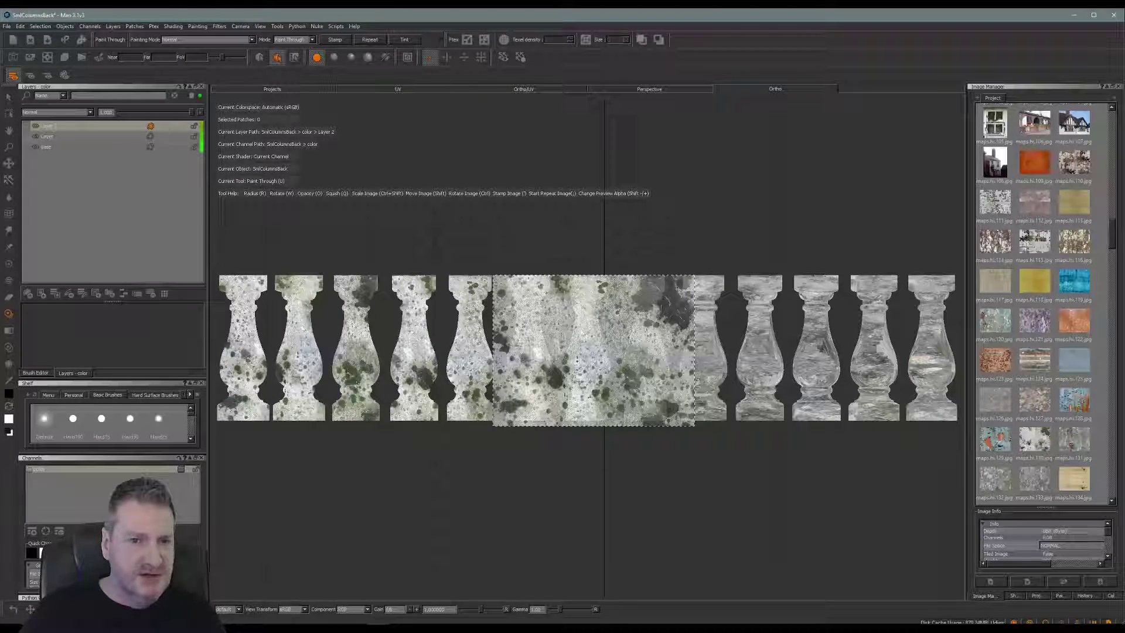
{"action": "mouse_move", "coordinate": [574, 361]}
{"action": "left_mouse_down", "text": "shift"}
{"action": "mouse_move", "coordinate": [579, 388]}
{"action": "mouse_move", "coordinate": [584, 340]}
{"action": "left_mouse_up", "text": "shift"}
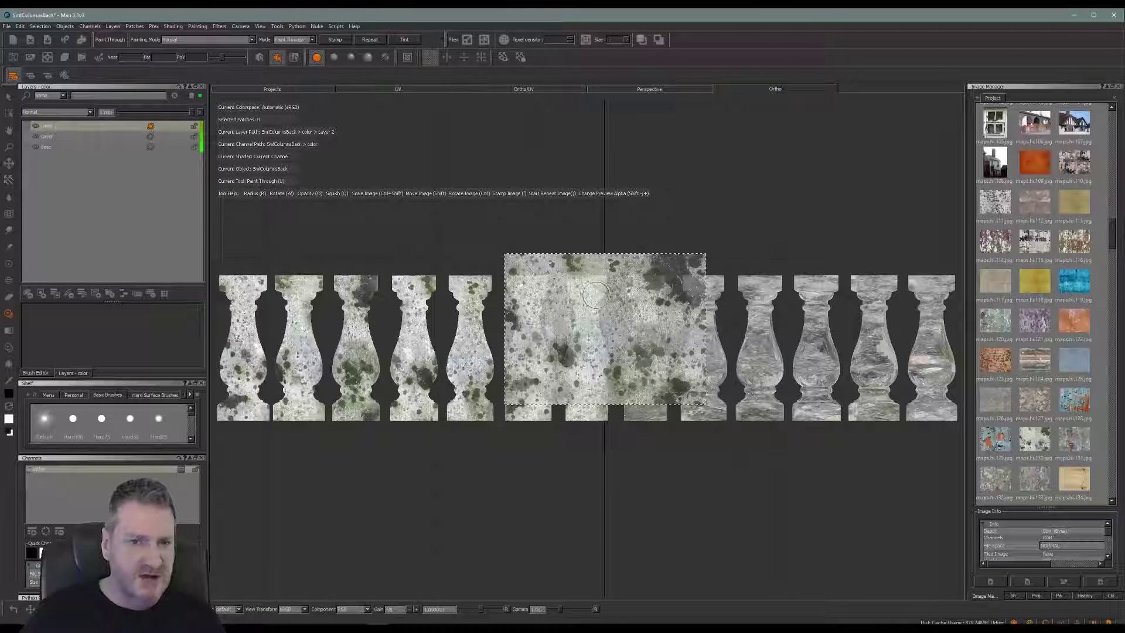
{"action": "left_click_drag", "start_coordinate": [596, 295], "coordinate": [589, 296]}
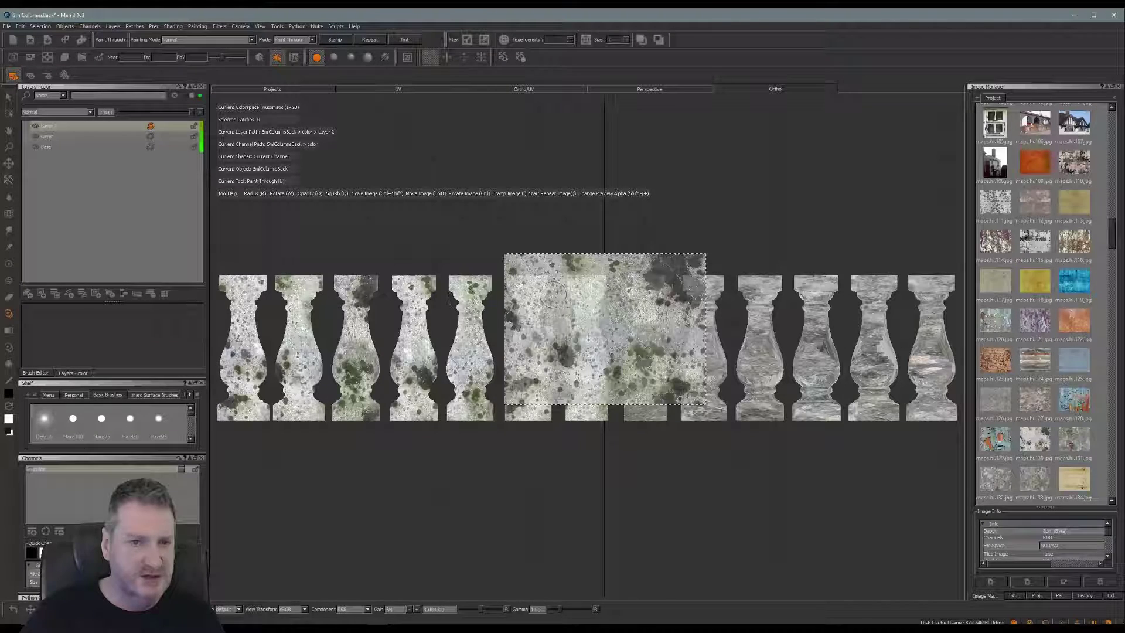
{"action": "mouse_move", "coordinate": [608, 346]}
{"action": "left_mouse_down", "text": "shift"}
{"action": "mouse_move", "coordinate": [617, 507]}
{"action": "mouse_move", "coordinate": [614, 362]}
{"action": "left_mouse_up", "text": "shift"}
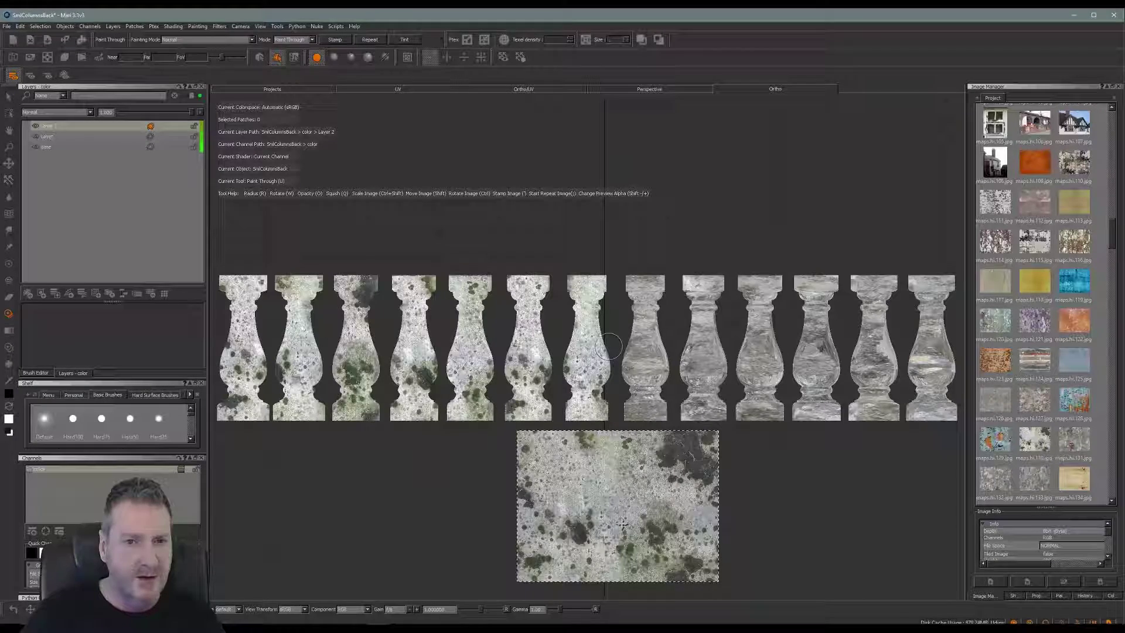
{"action": "mouse_move", "coordinate": [622, 524]}
{"action": "left_mouse_down", "text": "shift"}
{"action": "mouse_move", "coordinate": [655, 499]}
{"action": "mouse_move", "coordinate": [673, 378]}
{"action": "mouse_move", "coordinate": [643, 365]}
{"action": "mouse_move", "coordinate": [630, 415]}
{"action": "mouse_move", "coordinate": [649, 370]}
{"action": "mouse_move", "coordinate": [591, 299]}
{"action": "mouse_move", "coordinate": [594, 360]}
{"action": "mouse_move", "coordinate": [578, 404]}
{"action": "left_mouse_up", "text": "shift"}
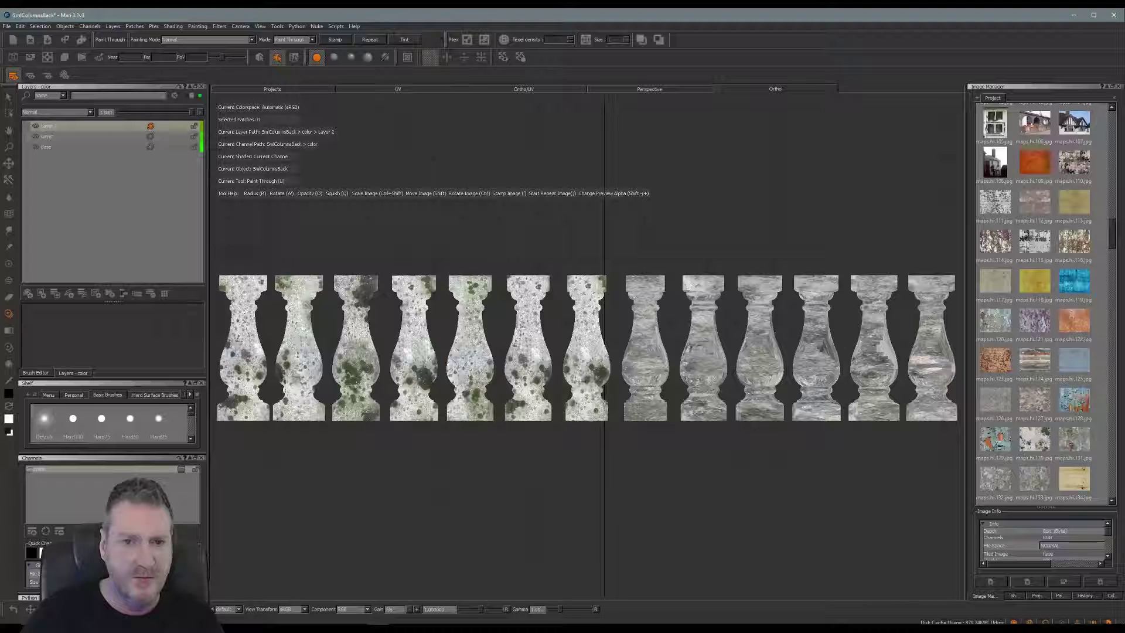
Shift the stone image along the row, paint the eighth and ninth balusters through from top to base, and bake the strokes.
{"action": "mouse_move", "coordinate": [587, 348]}
{"action": "left_mouse_down", "text": "shift"}
{"action": "mouse_move", "coordinate": [640, 348]}
{"action": "mouse_move", "coordinate": [647, 292]}
{"action": "left_mouse_up", "text": "shift"}
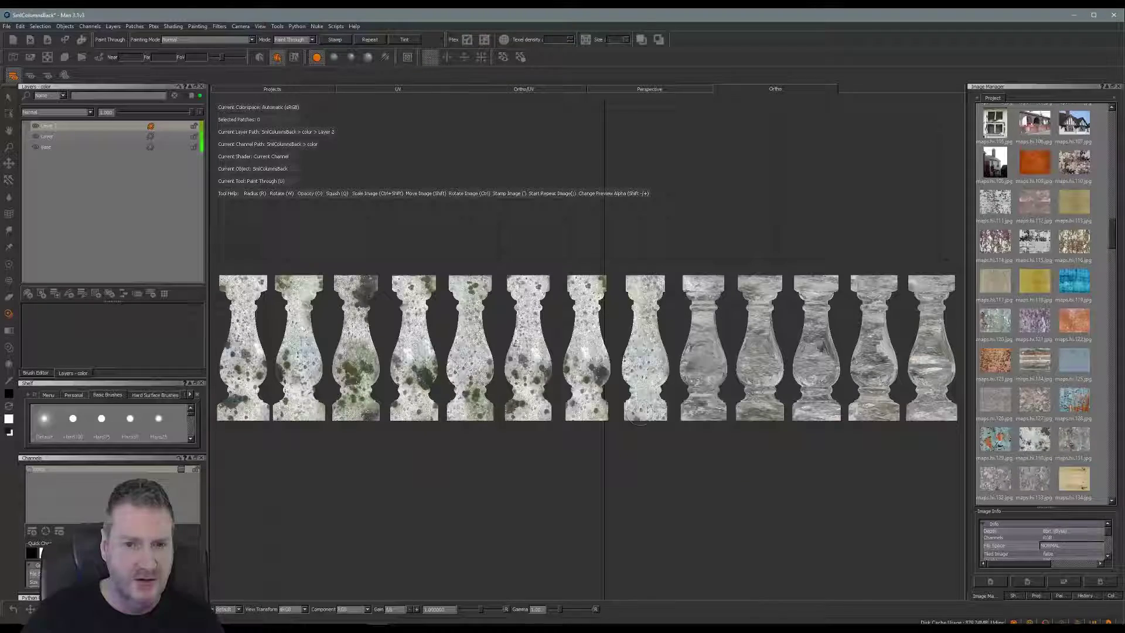
{"action": "mouse_move", "coordinate": [627, 432]}
{"action": "left_mouse_down", "text": "shift"}
{"action": "mouse_move", "coordinate": [654, 472]}
{"action": "mouse_move", "coordinate": [622, 382]}
{"action": "left_mouse_up", "text": "shift"}
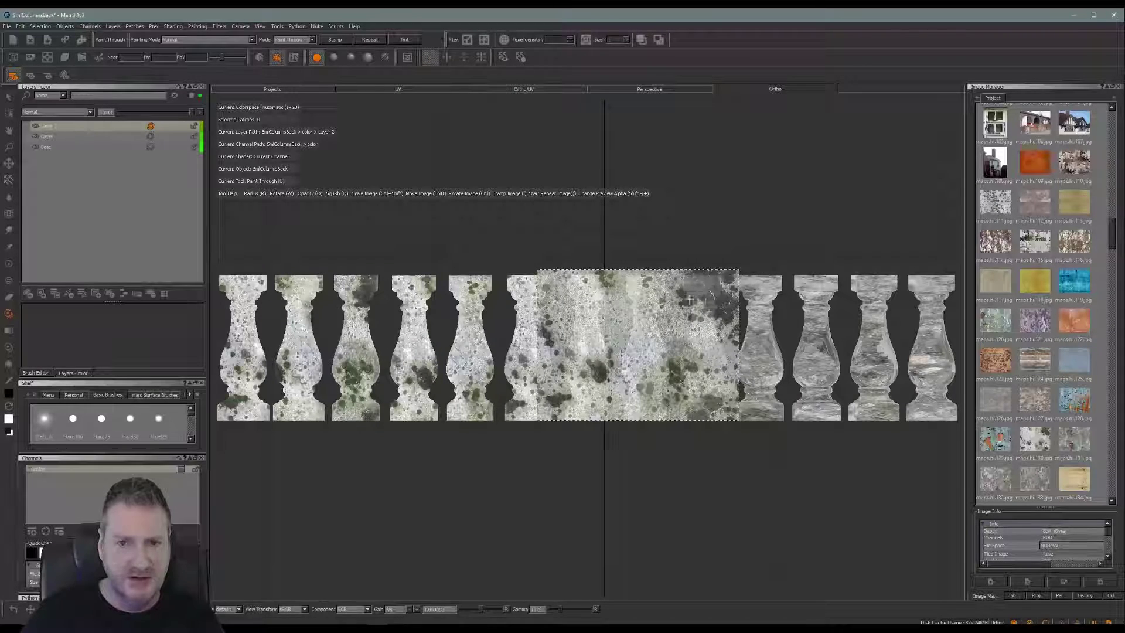
{"action": "mouse_move", "coordinate": [696, 290]}
{"action": "left_mouse_down"}
{"action": "mouse_move", "coordinate": [710, 291]}
{"action": "mouse_move", "coordinate": [682, 275]}
{"action": "mouse_move", "coordinate": [714, 289]}
{"action": "mouse_move", "coordinate": [700, 384]}
{"action": "mouse_move", "coordinate": [708, 399]}
{"action": "left_mouse_up"}
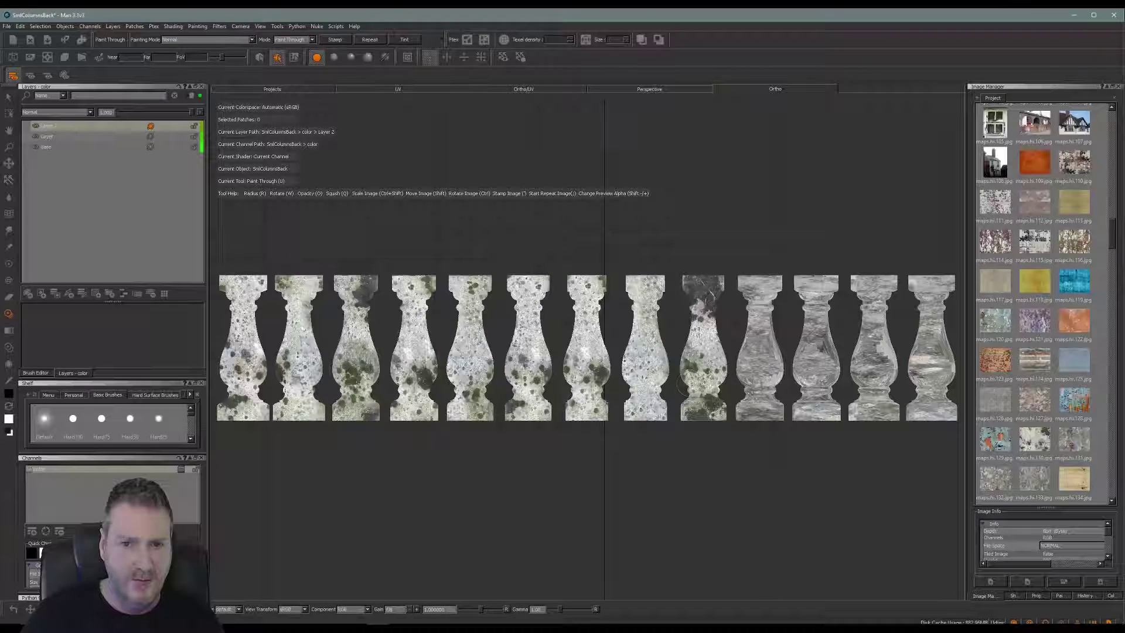
{"action": "left_click_drag", "start_coordinate": [713, 275], "coordinate": [700, 319]}
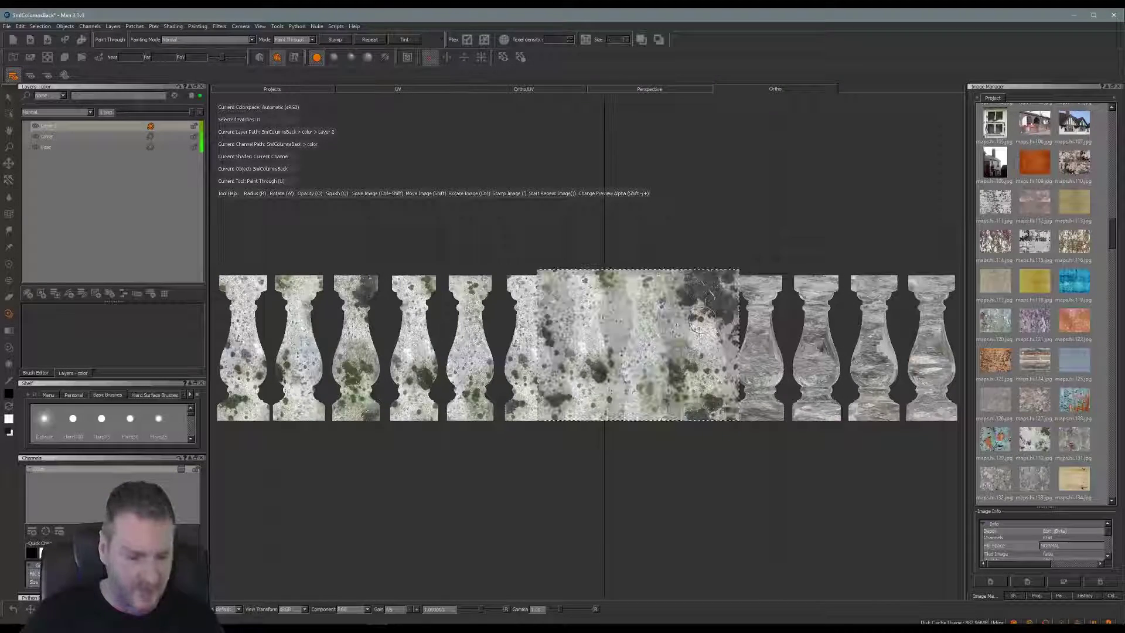
{"action": "key", "text": "b"}
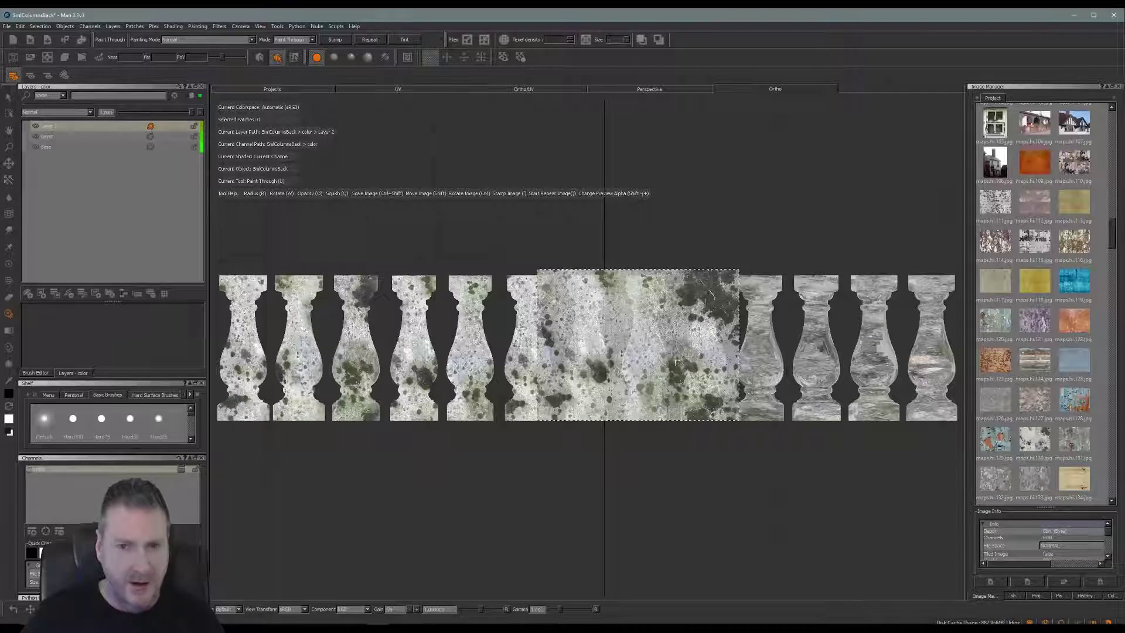
Move the stone image further along the row and paint the tenth and eleventh balusters through with the spotted texture.
{"action": "mouse_move", "coordinate": [661, 355]}
{"action": "left_mouse_down", "text": "shift"}
{"action": "mouse_move", "coordinate": [708, 471]}
{"action": "mouse_move", "coordinate": [782, 437]}
{"action": "mouse_move", "coordinate": [805, 359]}
{"action": "left_mouse_up", "text": "shift"}
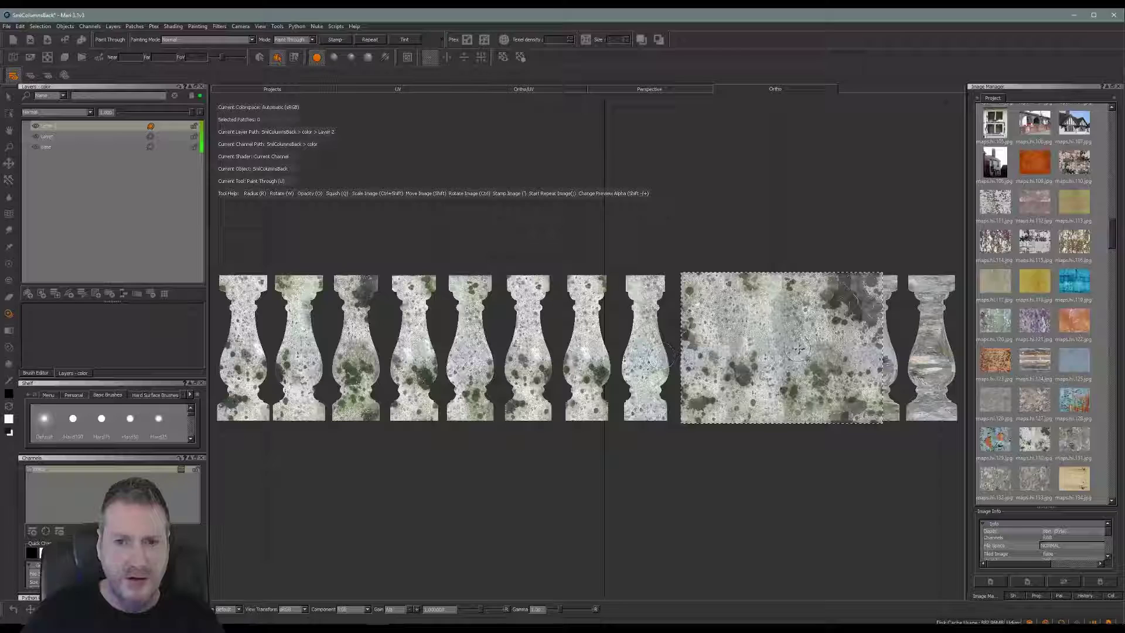
{"action": "mouse_move", "coordinate": [747, 283]}
{"action": "left_mouse_down"}
{"action": "mouse_move", "coordinate": [763, 289]}
{"action": "mouse_move", "coordinate": [754, 295]}
{"action": "mouse_move", "coordinate": [769, 269]}
{"action": "mouse_move", "coordinate": [755, 322]}
{"action": "left_mouse_up"}
{"action": "left_click_drag", "start_coordinate": [749, 369], "coordinate": [742, 415]}
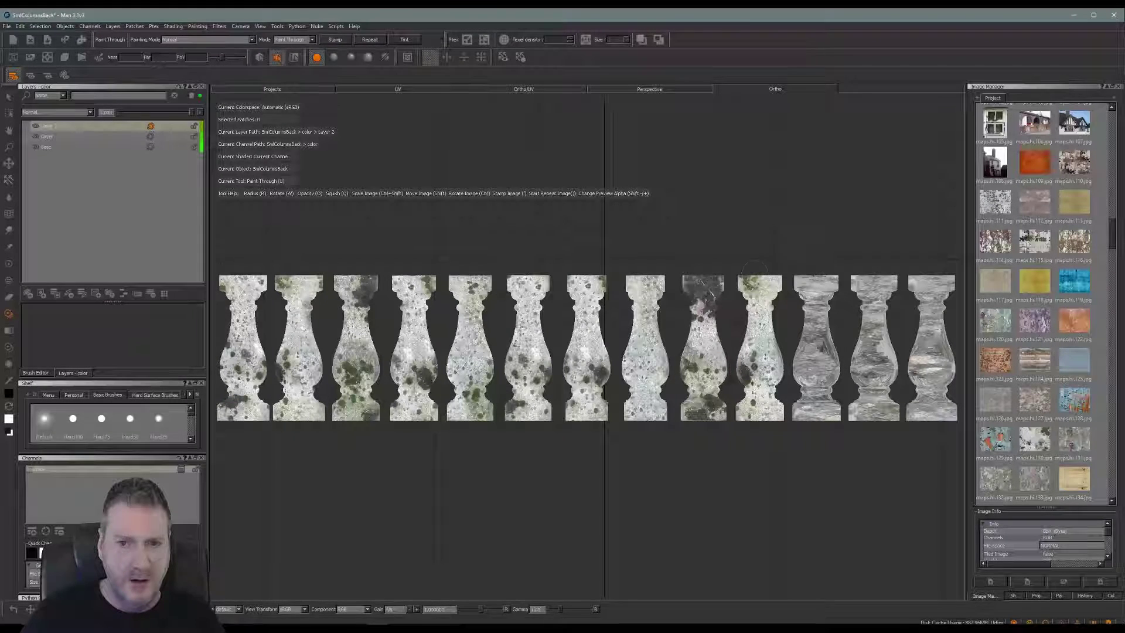
{"action": "left_click_drag", "start_coordinate": [754, 276], "coordinate": [769, 410]}
{"action": "left_click_drag", "start_coordinate": [805, 357], "coordinate": [847, 355], "text": "shift"}
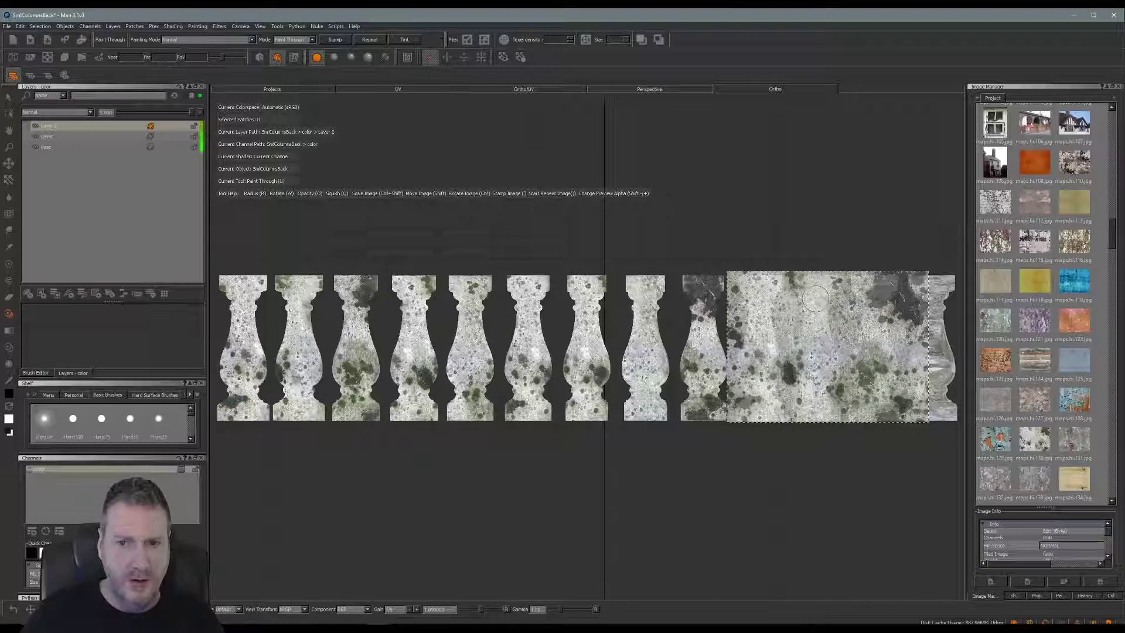
{"action": "mouse_move", "coordinate": [803, 281]}
{"action": "left_mouse_down"}
{"action": "mouse_move", "coordinate": [828, 275]}
{"action": "mouse_move", "coordinate": [816, 375]}
{"action": "left_mouse_up"}
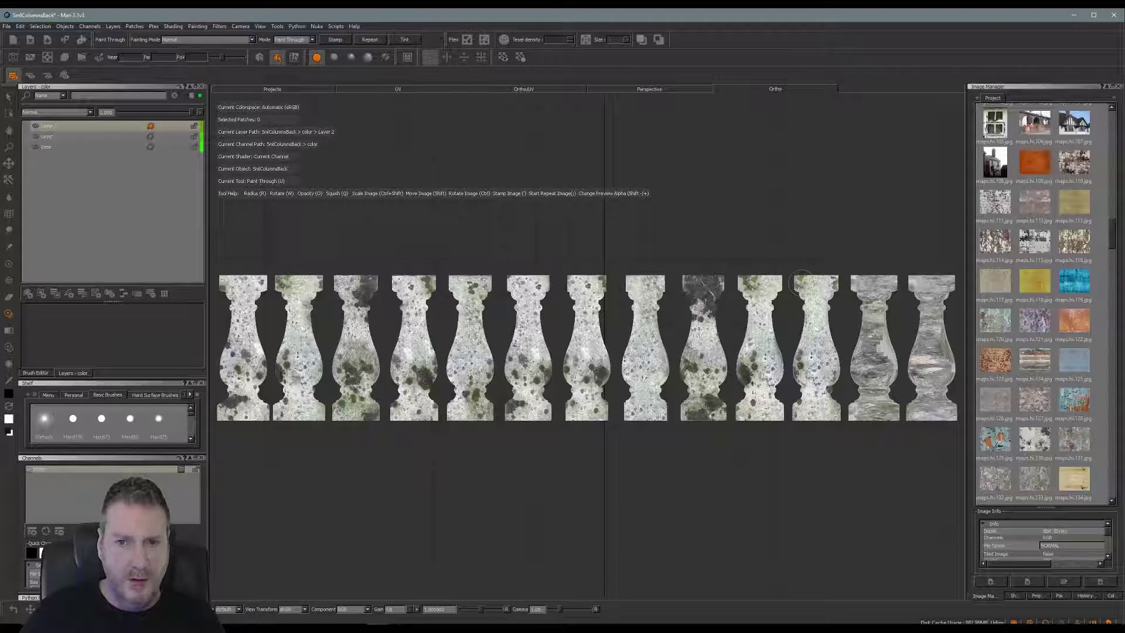
Position the stone image over the twelfth and thirteenth balusters for painting through.
{"action": "left_click_drag", "start_coordinate": [801, 282], "coordinate": [842, 285], "text": "shift"}
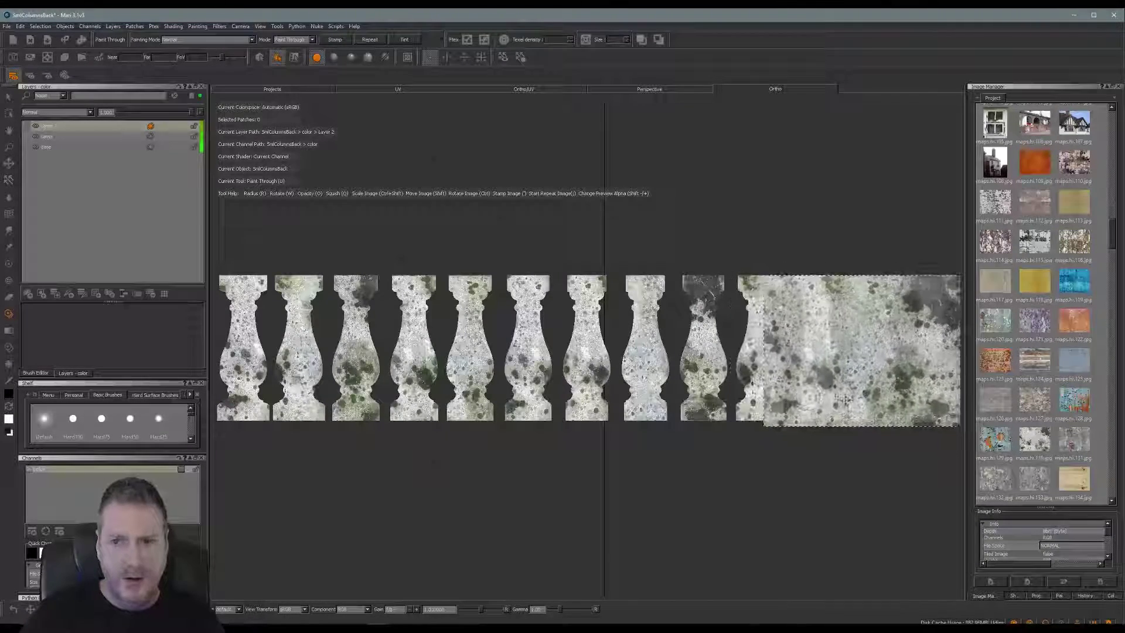
{"action": "left_click_drag", "start_coordinate": [844, 397], "coordinate": [842, 394], "text": "shift"}
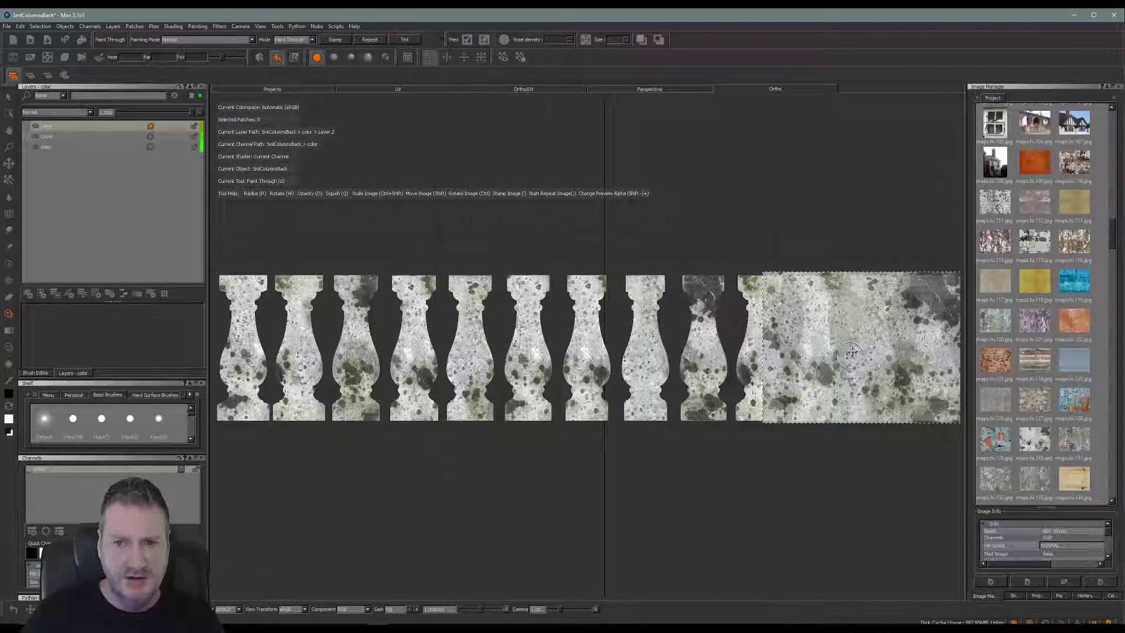
Reposition the mossy stone image and paint it through onto the twelfth and thirteenth balusters in the row.
{"action": "mouse_move", "coordinate": [850, 351]}
{"action": "left_mouse_down", "text": "shift"}
{"action": "mouse_move", "coordinate": [888, 350]}
{"action": "mouse_move", "coordinate": [873, 369]}
{"action": "mouse_move", "coordinate": [875, 293]}
{"action": "mouse_move", "coordinate": [865, 314]}
{"action": "mouse_move", "coordinate": [881, 357]}
{"action": "mouse_move", "coordinate": [866, 414]}
{"action": "left_mouse_up", "text": "shift"}
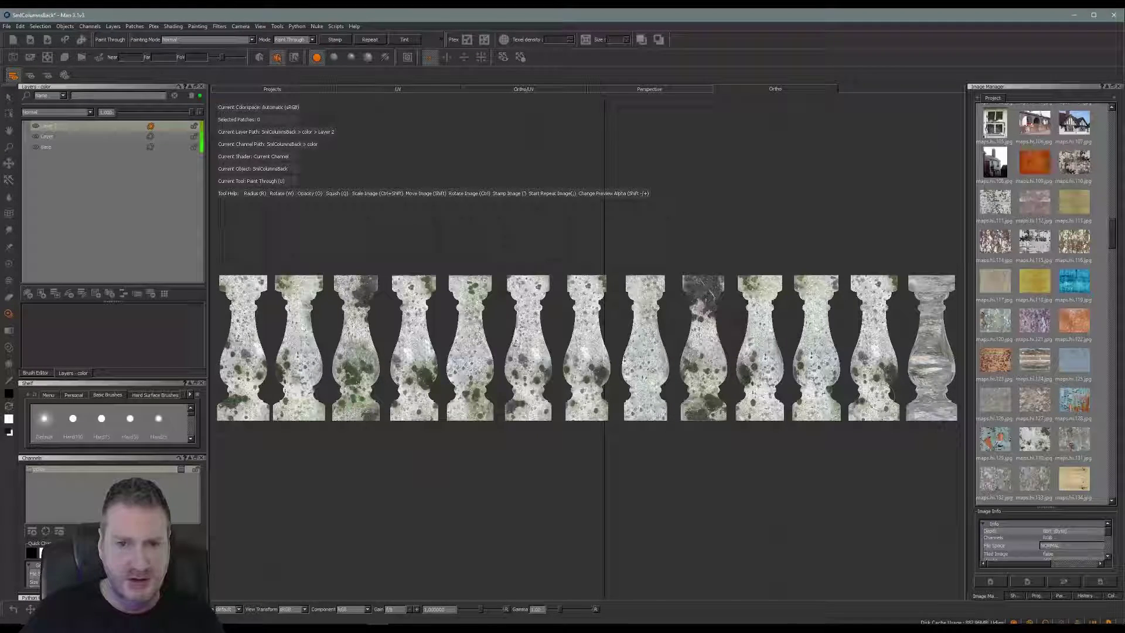
{"action": "mouse_move", "coordinate": [958, 337]}
{"action": "left_mouse_down", "text": "shift"}
{"action": "mouse_move", "coordinate": [950, 427]}
{"action": "mouse_move", "coordinate": [920, 373]}
{"action": "left_mouse_up", "text": "shift"}
{"action": "left_click", "coordinate": [868, 369]}
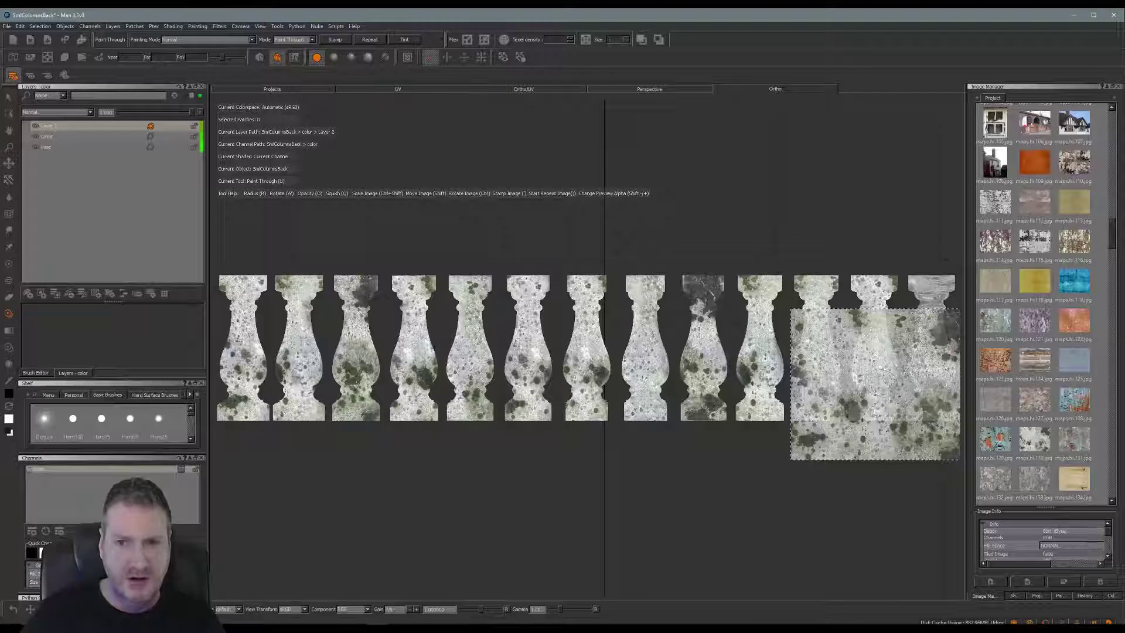
{"action": "mouse_move", "coordinate": [895, 409]}
{"action": "left_mouse_down", "text": "shift"}
{"action": "mouse_move", "coordinate": [874, 430]}
{"action": "mouse_move", "coordinate": [866, 378]}
{"action": "left_mouse_up", "text": "shift"}
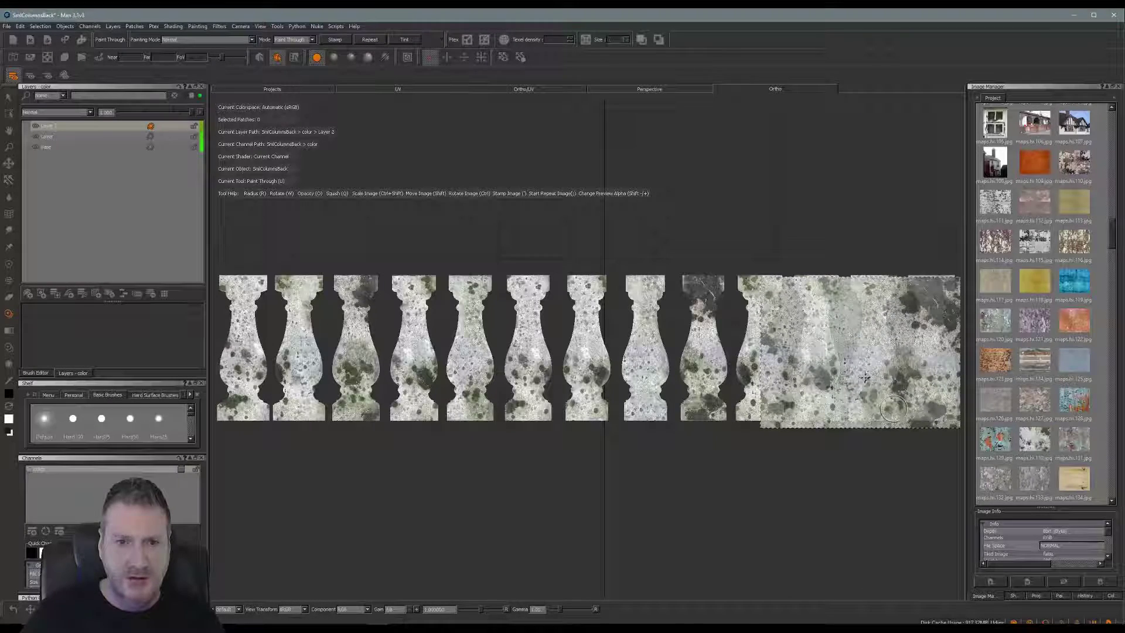
{"action": "left_click_drag", "start_coordinate": [866, 375], "coordinate": [866, 370], "text": "shift"}
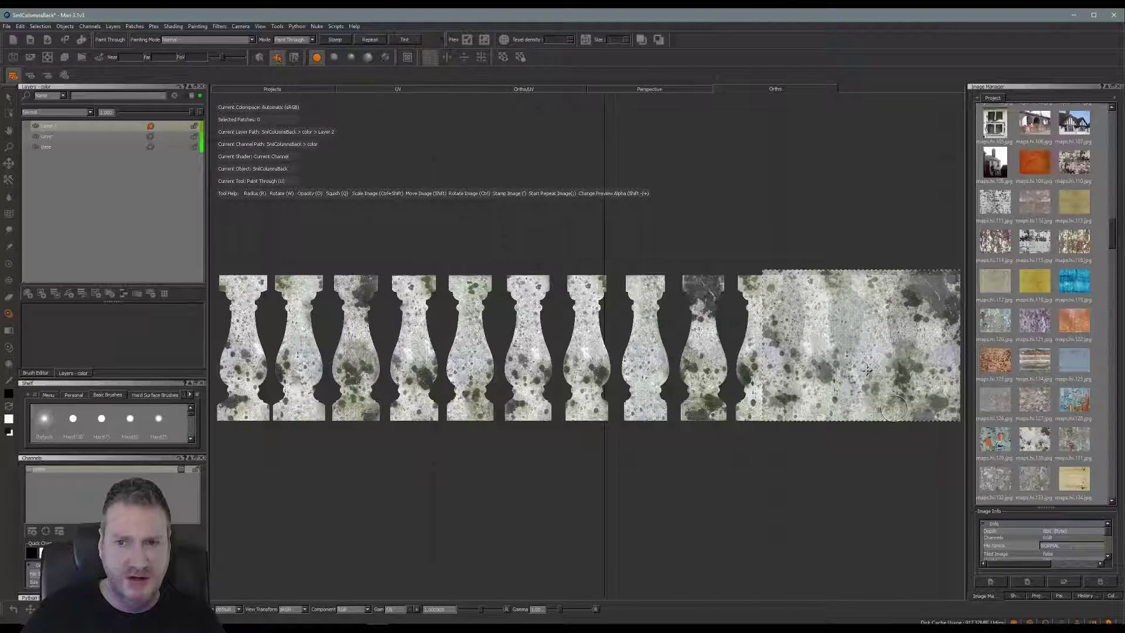
{"action": "mouse_move", "coordinate": [913, 281]}
{"action": "left_mouse_down"}
{"action": "mouse_move", "coordinate": [927, 282]}
{"action": "mouse_move", "coordinate": [912, 292]}
{"action": "mouse_move", "coordinate": [949, 305]}
{"action": "mouse_move", "coordinate": [944, 331]}
{"action": "left_mouse_up"}
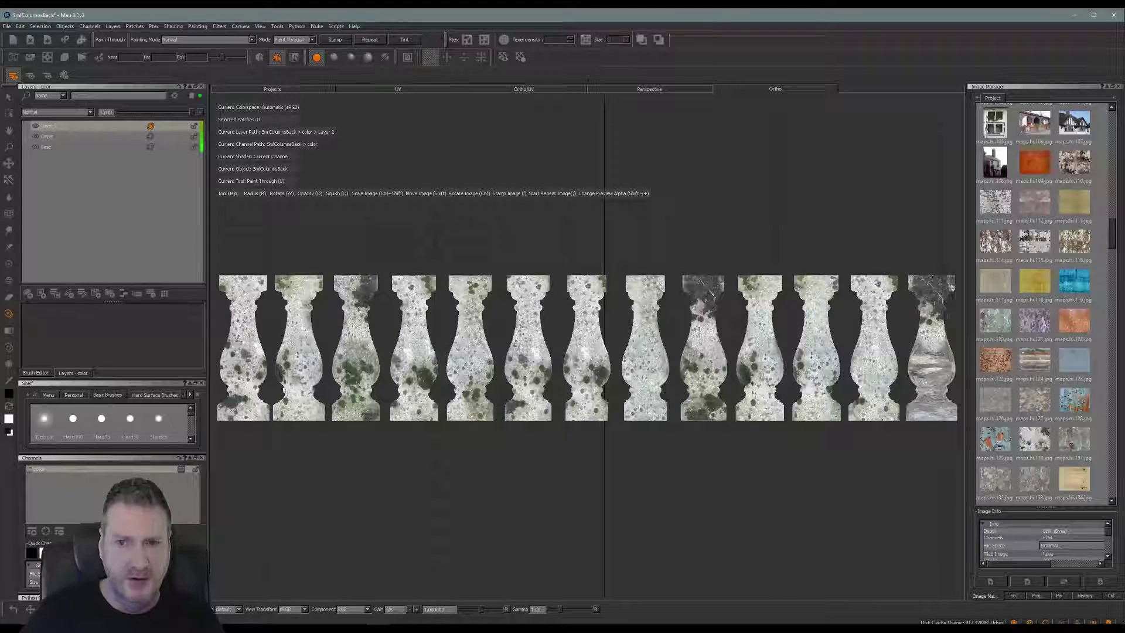
{"action": "mouse_move", "coordinate": [935, 344]}
{"action": "left_mouse_down"}
{"action": "mouse_move", "coordinate": [927, 397]}
{"action": "mouse_move", "coordinate": [946, 408]}
{"action": "left_mouse_up"}
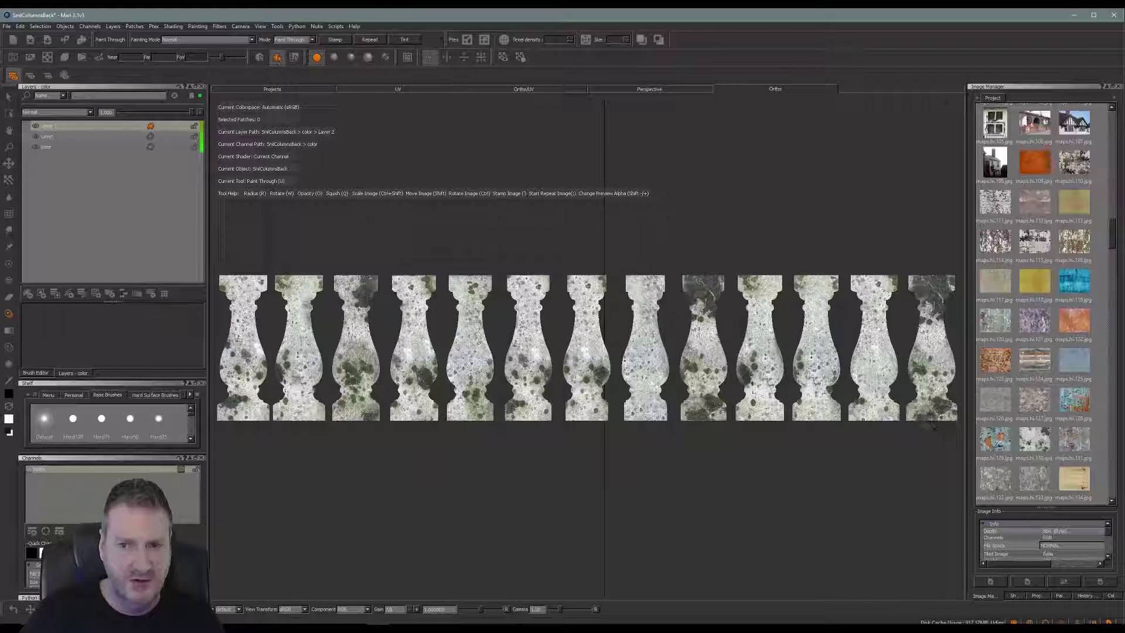
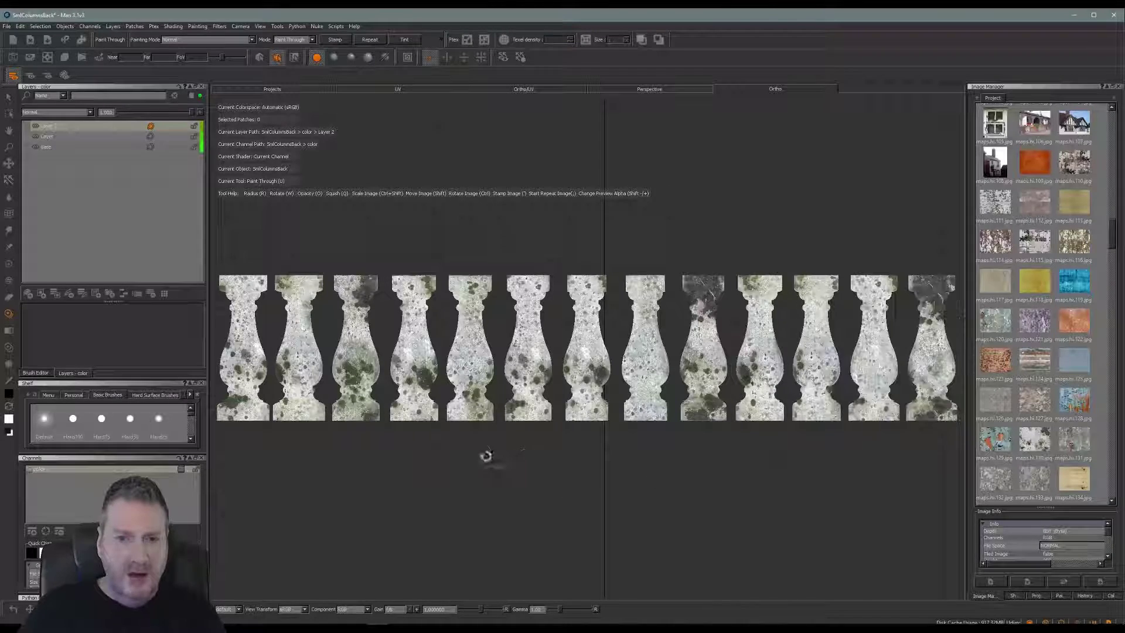
Orbit to the unpainted side of the balustrade and paint the mossy stone image through onto the first two balusters.
{"action": "left_click_drag", "start_coordinate": [525, 447], "coordinate": [810, 449], "text": "alt"}
{"action": "middle_click_drag", "start_coordinate": [547, 394], "coordinate": [572, 394], "text": "alt"}
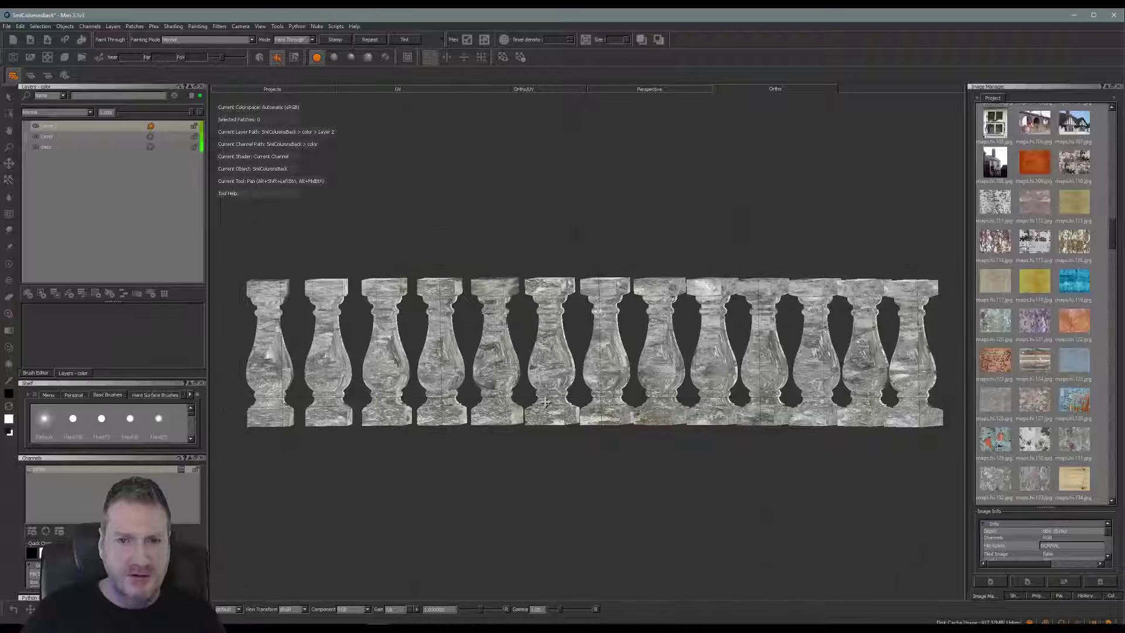
{"action": "left_click_drag", "start_coordinate": [554, 391], "coordinate": [570, 347], "text": "alt"}
{"action": "key", "text": "u"}
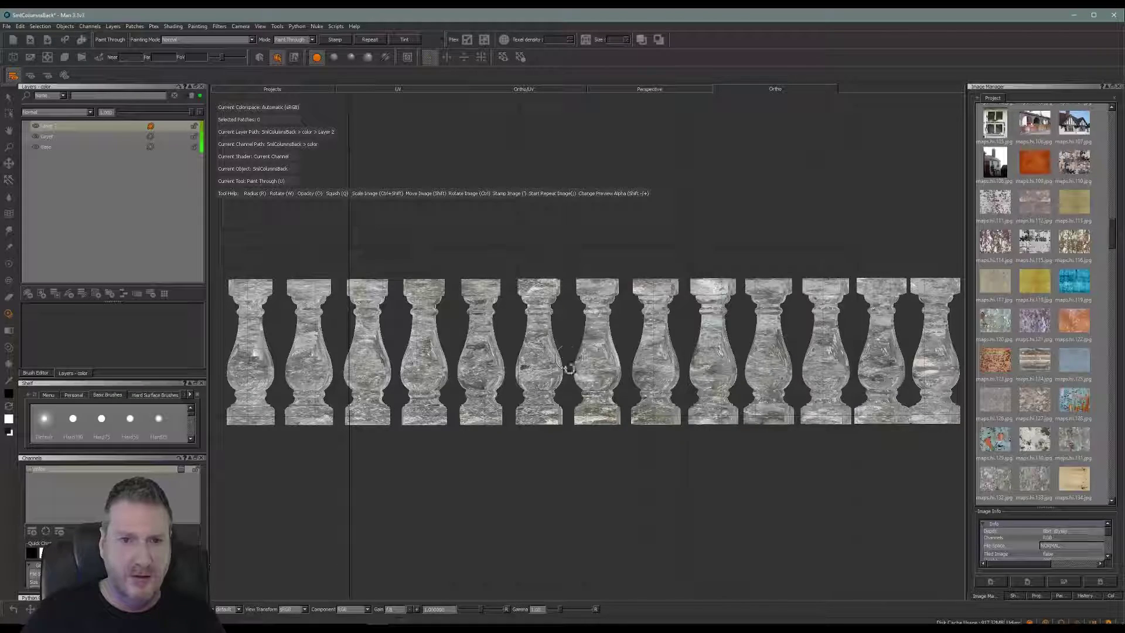
{"action": "left_click_drag", "start_coordinate": [716, 384], "coordinate": [306, 376], "text": "shift"}
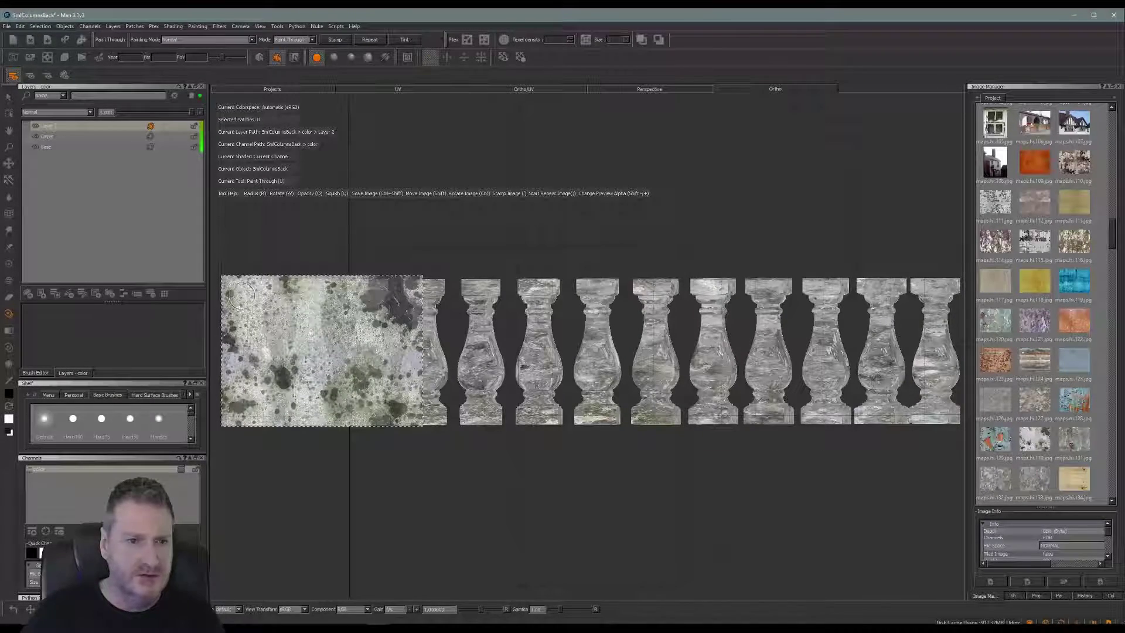
{"action": "mouse_move", "coordinate": [241, 295]}
{"action": "left_mouse_down"}
{"action": "mouse_move", "coordinate": [261, 303]}
{"action": "mouse_move", "coordinate": [263, 413]}
{"action": "mouse_move", "coordinate": [265, 369]}
{"action": "mouse_move", "coordinate": [235, 359]}
{"action": "mouse_move", "coordinate": [266, 284]}
{"action": "mouse_move", "coordinate": [320, 293]}
{"action": "mouse_move", "coordinate": [292, 379]}
{"action": "mouse_move", "coordinate": [321, 369]}
{"action": "mouse_move", "coordinate": [304, 398]}
{"action": "mouse_move", "coordinate": [322, 415]}
{"action": "mouse_move", "coordinate": [311, 441]}
{"action": "left_mouse_up"}
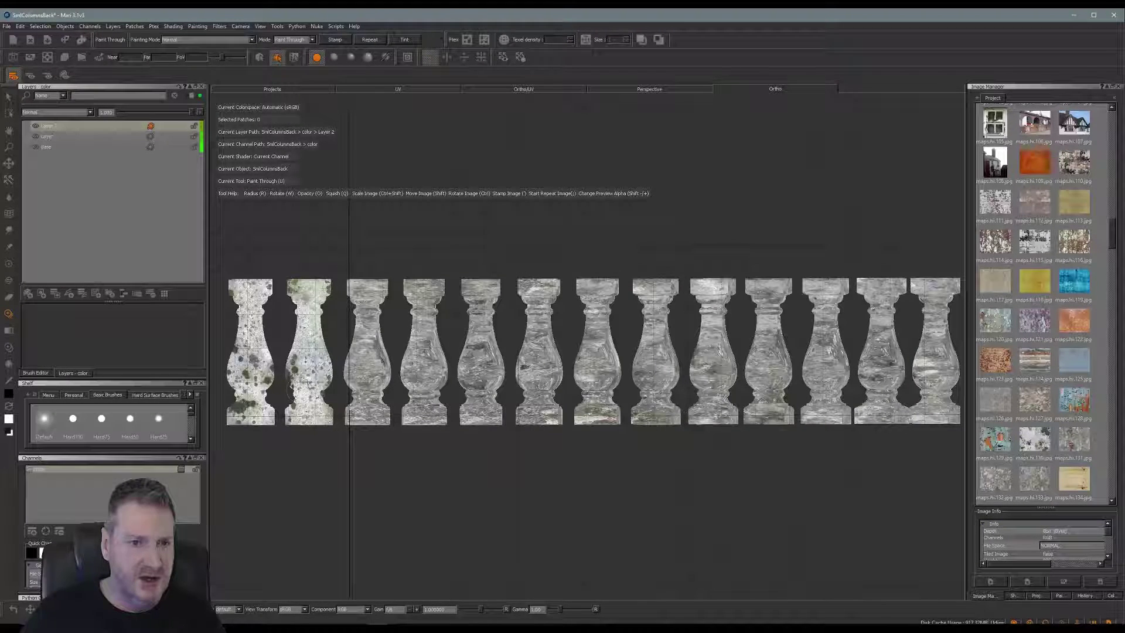
{"action": "left_click_drag", "start_coordinate": [299, 384], "coordinate": [296, 375]}
Paint the third and fourth balusters with the stone image, shifting it to bring different stains onto each.
{"action": "mouse_move", "coordinate": [355, 285]}
{"action": "left_mouse_down"}
{"action": "mouse_move", "coordinate": [373, 292]}
{"action": "mouse_move", "coordinate": [354, 352]}
{"action": "mouse_move", "coordinate": [358, 415]}
{"action": "mouse_move", "coordinate": [349, 408]}
{"action": "mouse_move", "coordinate": [385, 411]}
{"action": "mouse_move", "coordinate": [384, 314]}
{"action": "left_mouse_up"}
{"action": "left_click_drag", "start_coordinate": [247, 315], "coordinate": [328, 385], "text": "shift"}
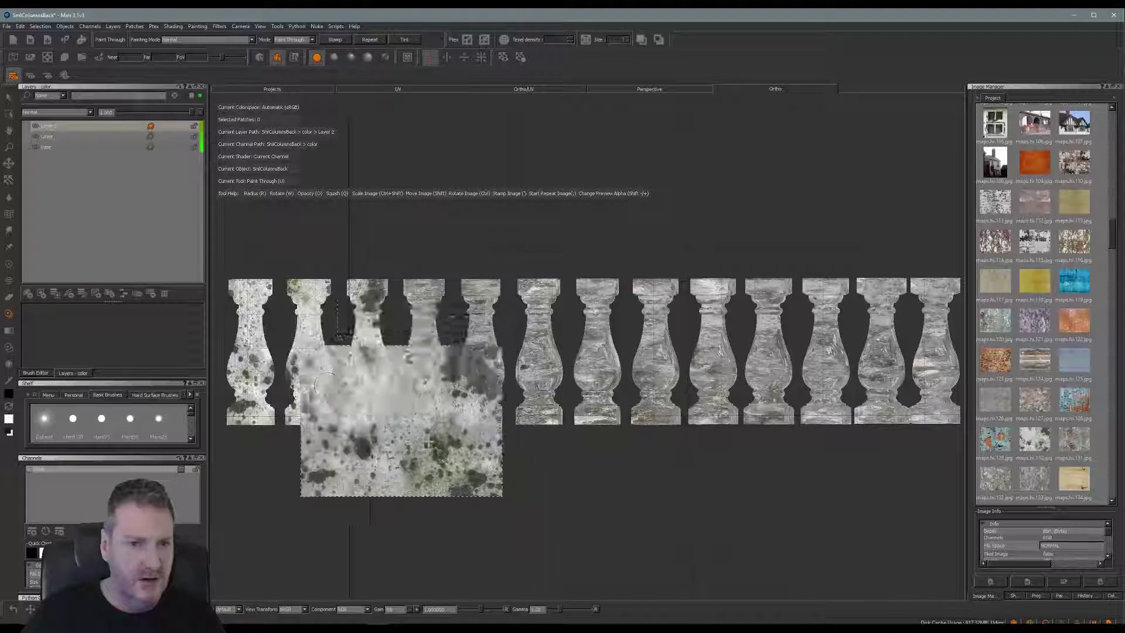
{"action": "mouse_move", "coordinate": [428, 444]}
{"action": "left_mouse_down", "text": "shift"}
{"action": "mouse_move", "coordinate": [463, 372]}
{"action": "mouse_move", "coordinate": [461, 384]}
{"action": "left_mouse_up", "text": "shift"}
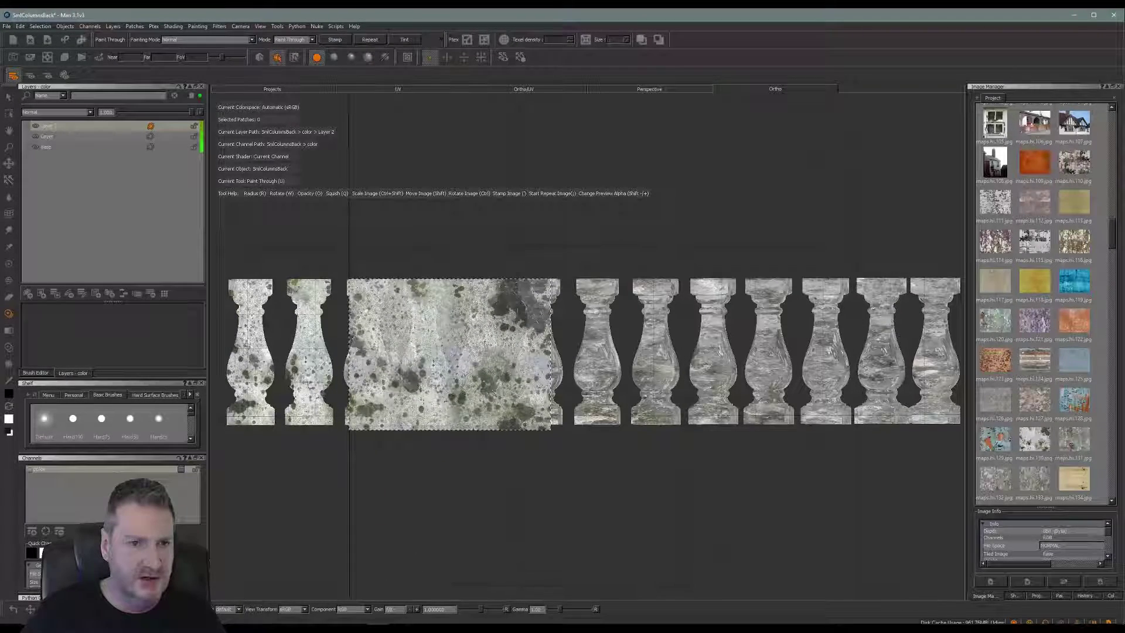
{"action": "mouse_move", "coordinate": [406, 276]}
{"action": "left_mouse_down"}
{"action": "mouse_move", "coordinate": [419, 284]}
{"action": "mouse_move", "coordinate": [423, 362]}
{"action": "left_mouse_up"}
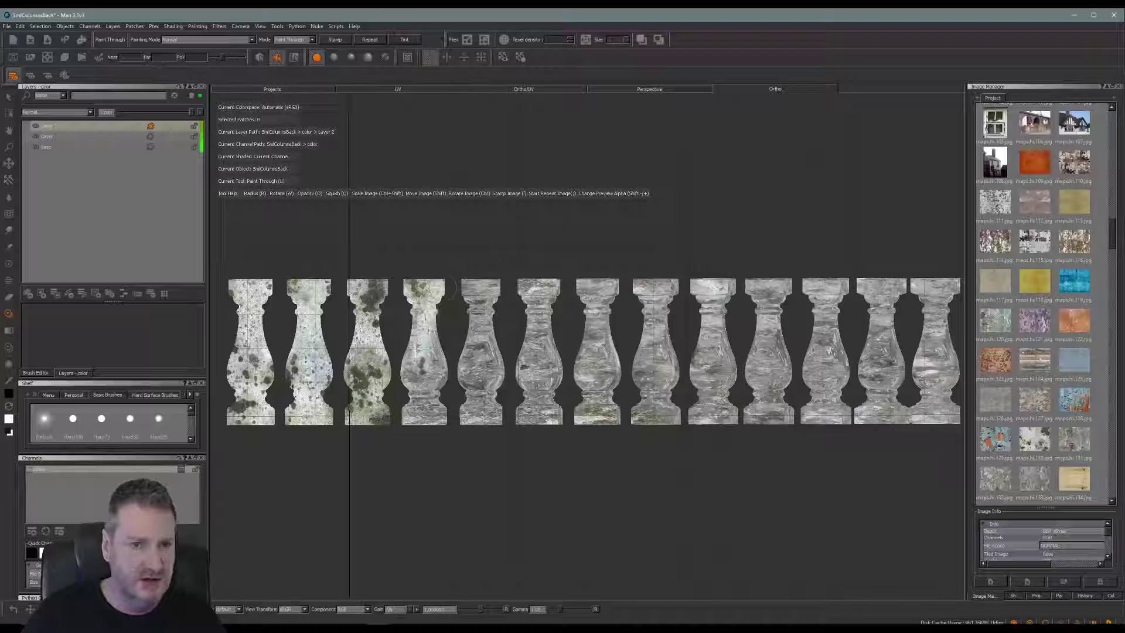
{"action": "mouse_move", "coordinate": [442, 288]}
{"action": "left_mouse_down"}
{"action": "mouse_move", "coordinate": [415, 382]}
{"action": "mouse_move", "coordinate": [434, 346]}
{"action": "mouse_move", "coordinate": [429, 388]}
{"action": "left_mouse_up"}
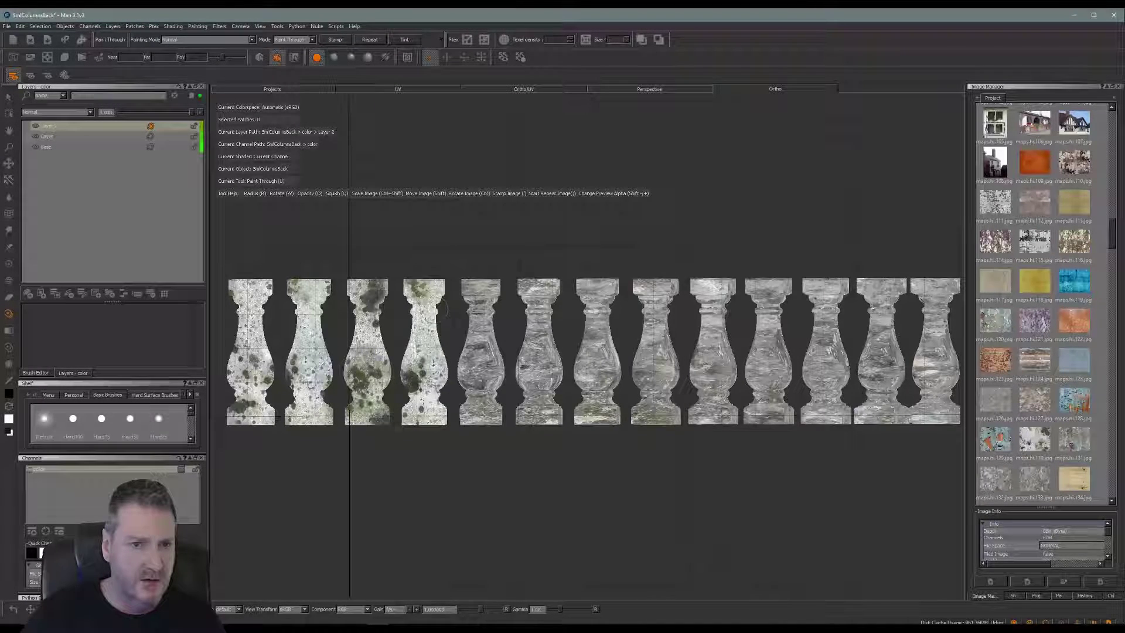
Shift the stone image along the row and paint it through onto the fifth and sixth balusters.
{"action": "left_click_drag", "start_coordinate": [463, 373], "coordinate": [487, 371], "text": "shift"}
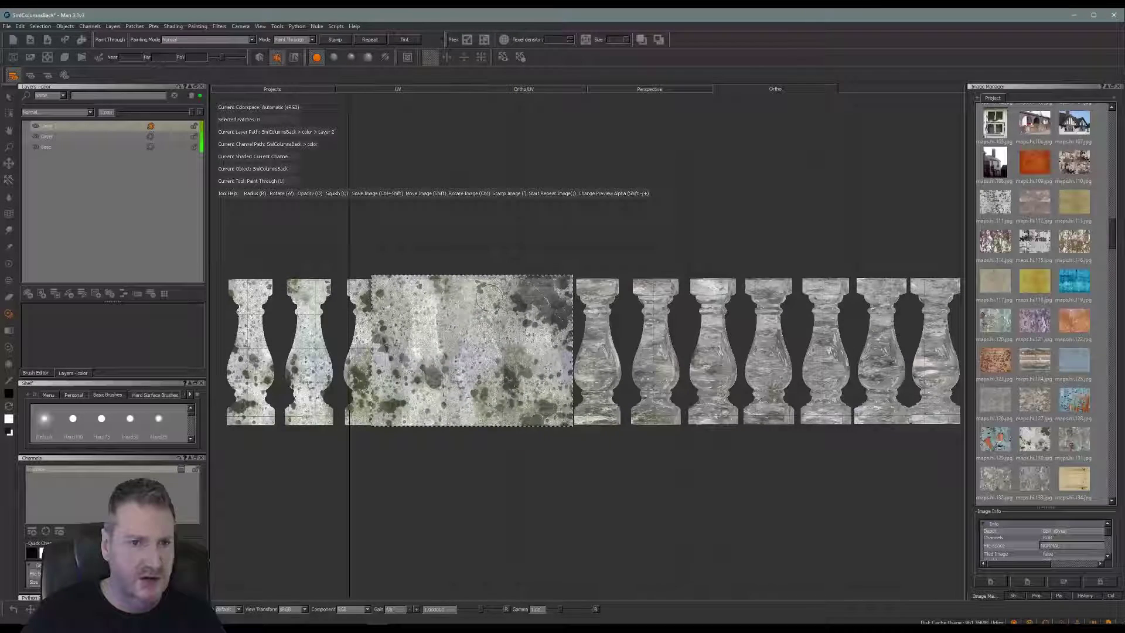
{"action": "mouse_move", "coordinate": [489, 297]}
{"action": "left_mouse_down"}
{"action": "mouse_move", "coordinate": [476, 291]}
{"action": "mouse_move", "coordinate": [489, 299]}
{"action": "left_mouse_up"}
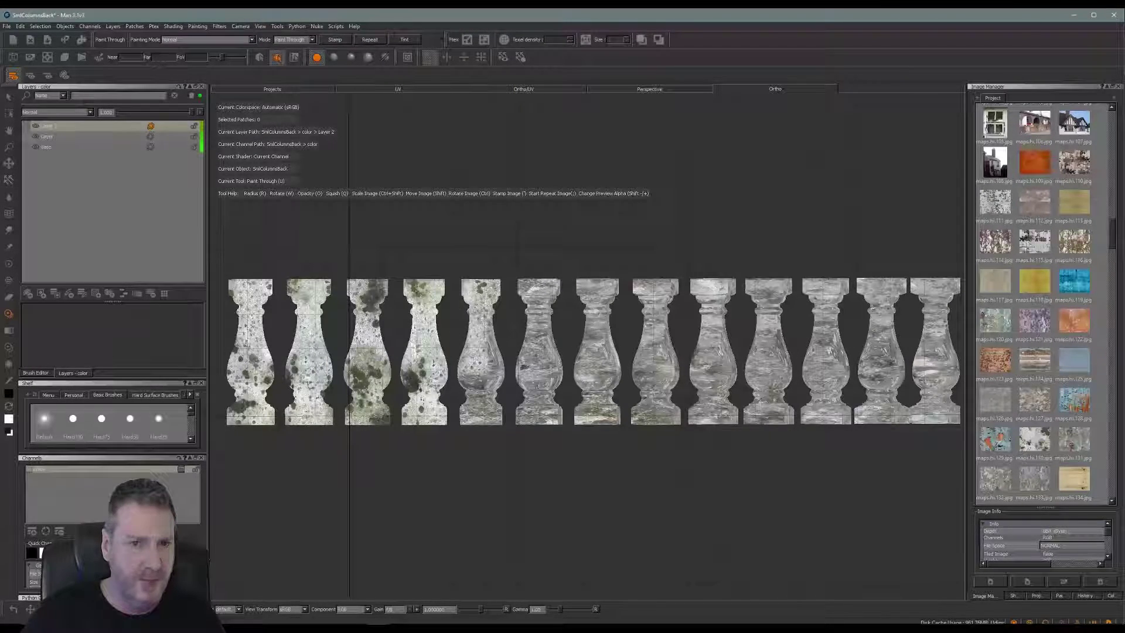
{"action": "mouse_move", "coordinate": [473, 360]}
{"action": "left_mouse_down"}
{"action": "mouse_move", "coordinate": [489, 362]}
{"action": "mouse_move", "coordinate": [466, 405]}
{"action": "left_mouse_up"}
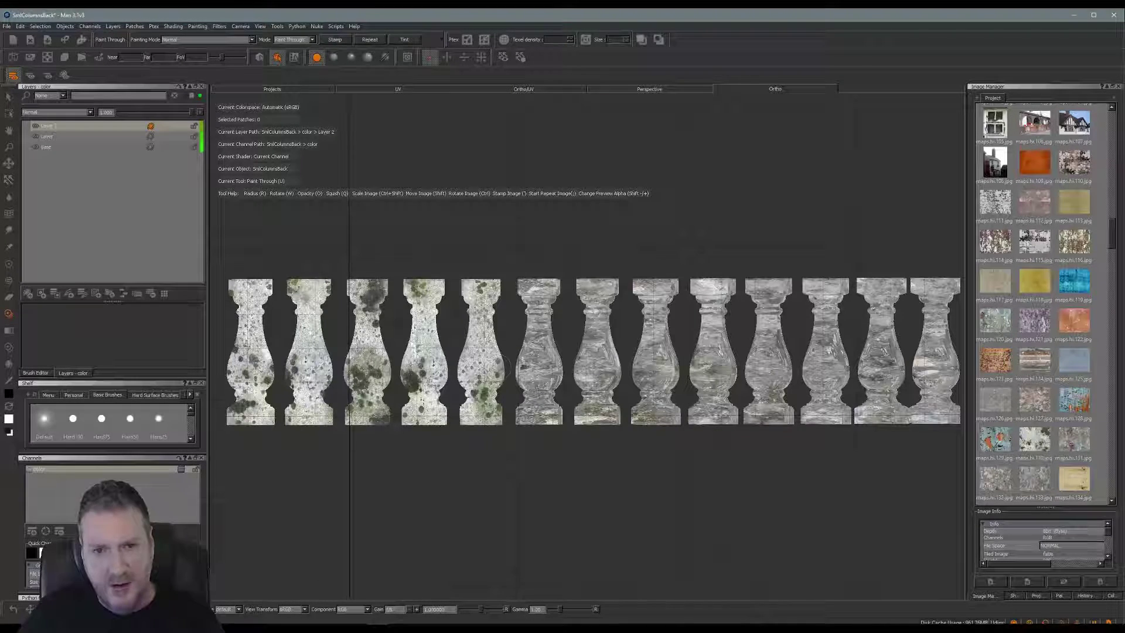
{"action": "mouse_move", "coordinate": [483, 387]}
{"action": "left_mouse_down", "text": "shift"}
{"action": "mouse_move", "coordinate": [502, 427]}
{"action": "mouse_move", "coordinate": [518, 429]}
{"action": "mouse_move", "coordinate": [570, 394]}
{"action": "mouse_move", "coordinate": [607, 389]}
{"action": "left_mouse_up", "text": "shift"}
{"action": "left_click_drag", "start_coordinate": [537, 301], "coordinate": [551, 284]}
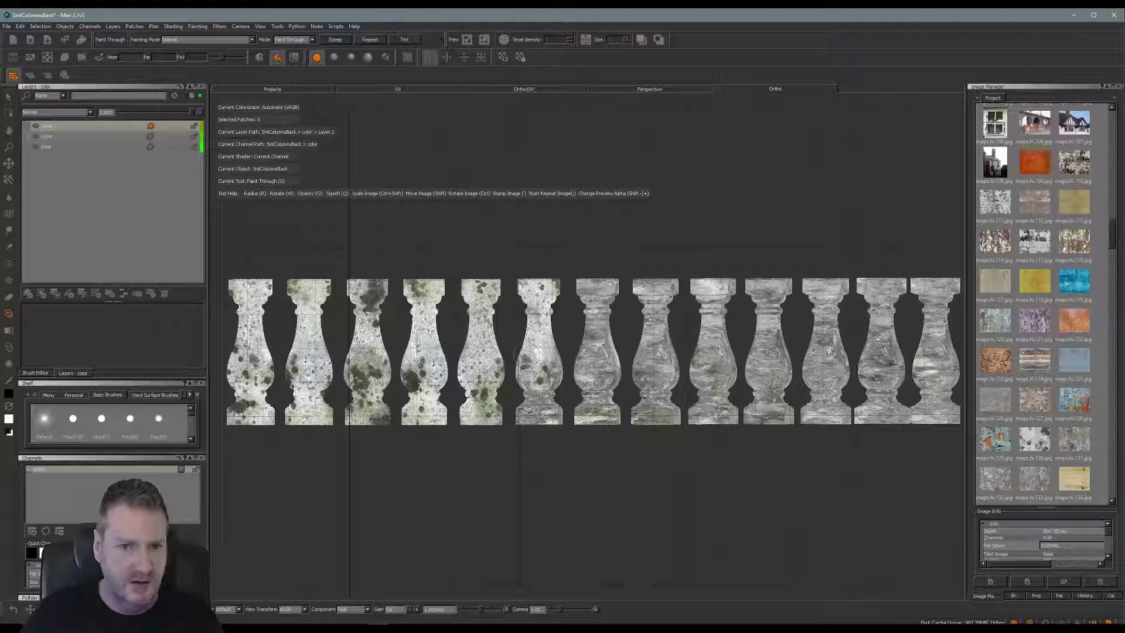
{"action": "left_click_drag", "start_coordinate": [521, 356], "coordinate": [531, 426]}
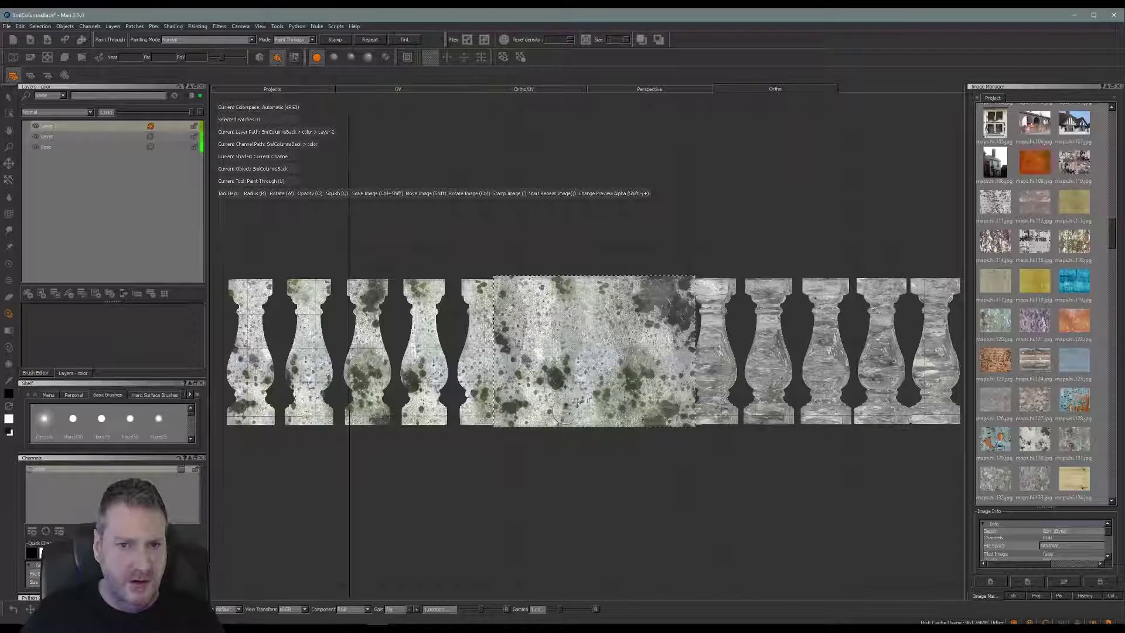
Align the image's dark corner patch with the seventh baluster's cap, paint the whole baluster, and bake the paint.
{"action": "mouse_move", "coordinate": [572, 405]}
{"action": "left_mouse_down", "text": "shift"}
{"action": "mouse_move", "coordinate": [480, 431]}
{"action": "mouse_move", "coordinate": [495, 409]}
{"action": "mouse_move", "coordinate": [570, 404]}
{"action": "left_mouse_up", "text": "shift"}
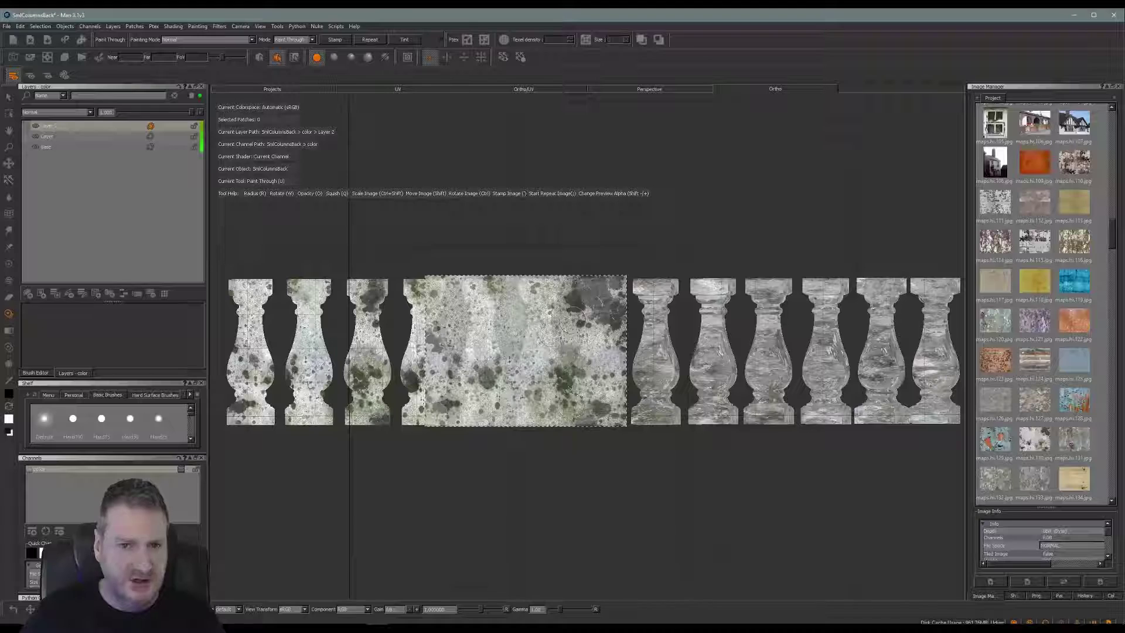
{"action": "left_click_drag", "start_coordinate": [590, 293], "coordinate": [601, 420]}
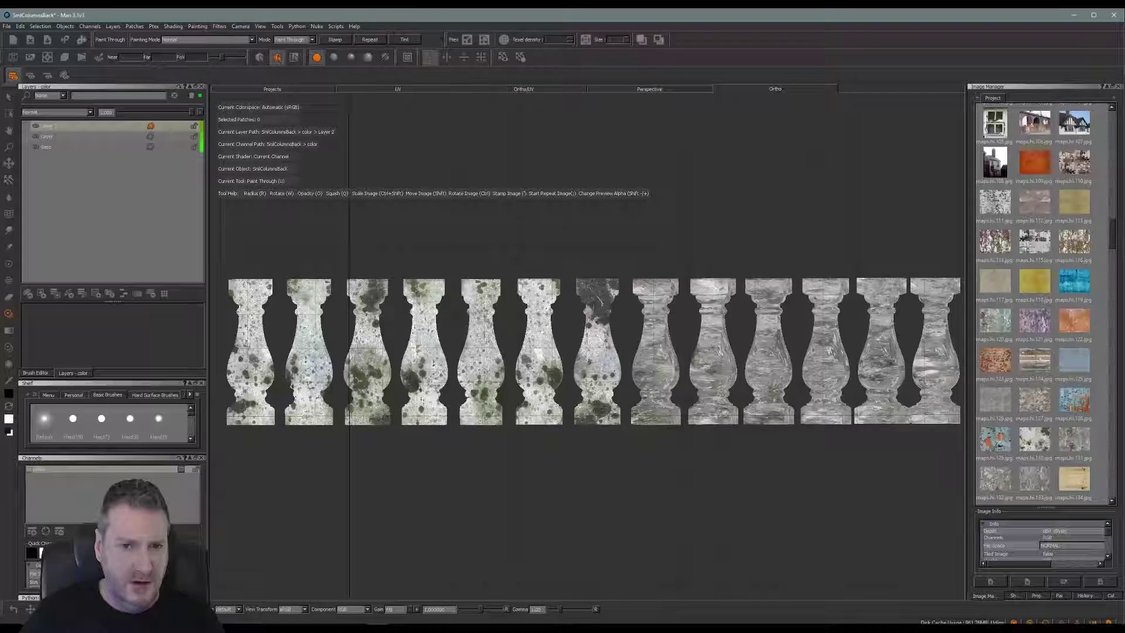
{"action": "key", "text": "b"}
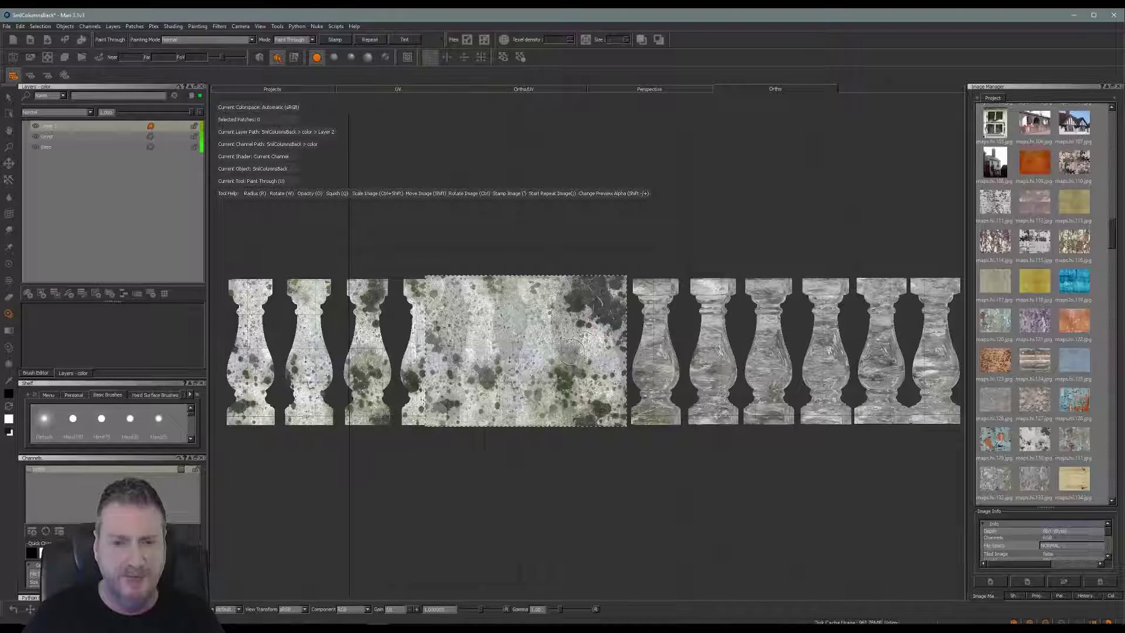
Paint the eighth baluster with the stone image, offsetting it vertically to place a dark moss patch on the cap.
{"action": "mouse_move", "coordinate": [571, 350]}
{"action": "left_mouse_down", "text": "shift"}
{"action": "mouse_move", "coordinate": [648, 489]}
{"action": "mouse_move", "coordinate": [744, 460]}
{"action": "mouse_move", "coordinate": [721, 365]}
{"action": "mouse_move", "coordinate": [691, 360]}
{"action": "mouse_move", "coordinate": [713, 357]}
{"action": "left_mouse_up", "text": "shift"}
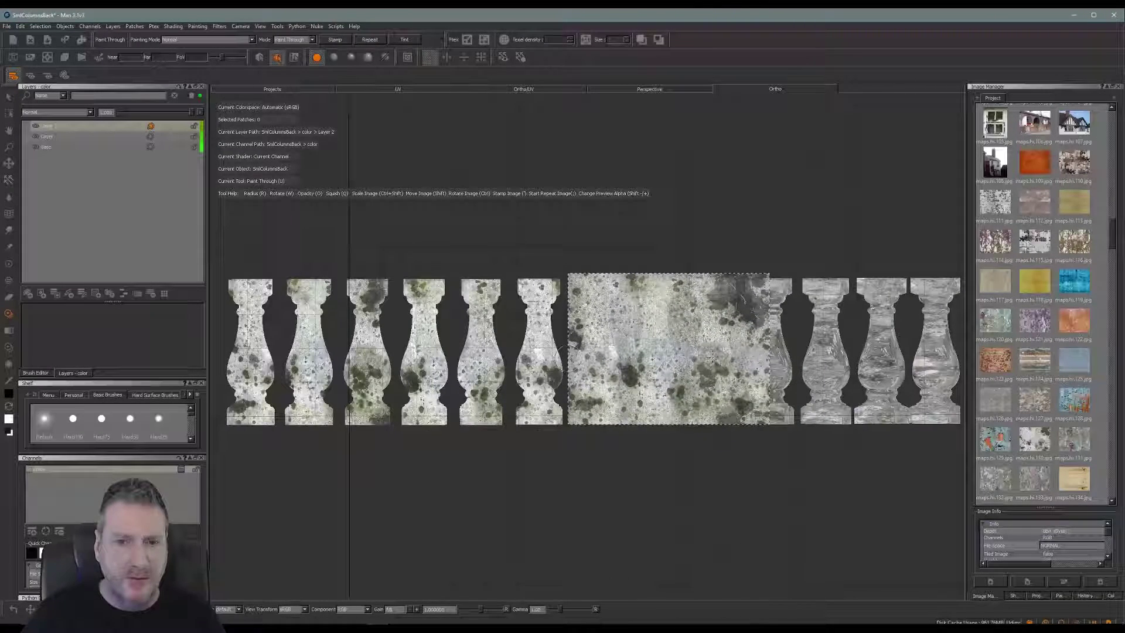
{"action": "mouse_move", "coordinate": [652, 283]}
{"action": "left_mouse_down"}
{"action": "mouse_move", "coordinate": [638, 274]}
{"action": "mouse_move", "coordinate": [669, 297]}
{"action": "mouse_move", "coordinate": [644, 404]}
{"action": "mouse_move", "coordinate": [665, 404]}
{"action": "left_mouse_up"}
{"action": "left_click_drag", "start_coordinate": [662, 351], "coordinate": [656, 386], "text": "shift"}
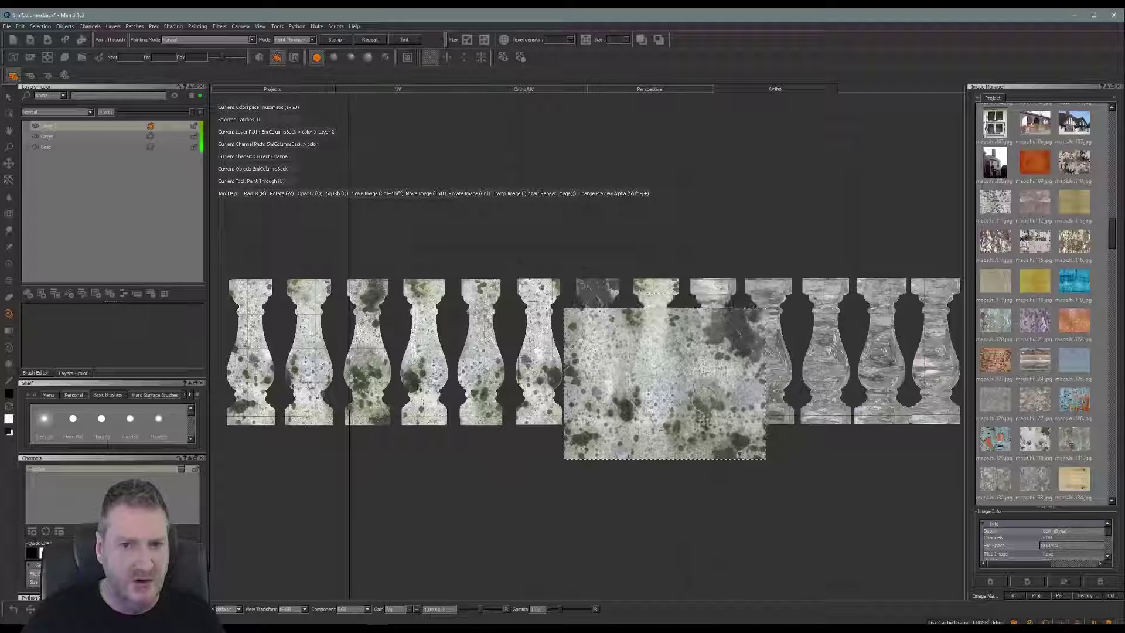
{"action": "mouse_move", "coordinate": [665, 293]}
{"action": "left_mouse_down"}
{"action": "mouse_move", "coordinate": [665, 392]}
{"action": "mouse_move", "coordinate": [670, 289]}
{"action": "left_mouse_up"}
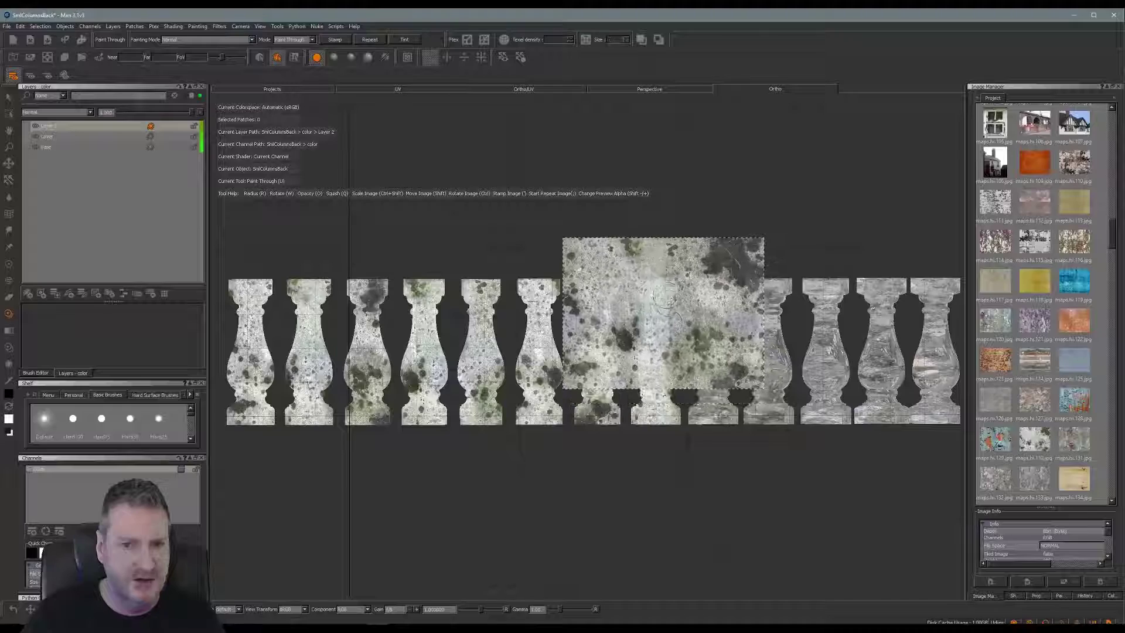
{"action": "key", "text": "shift"}
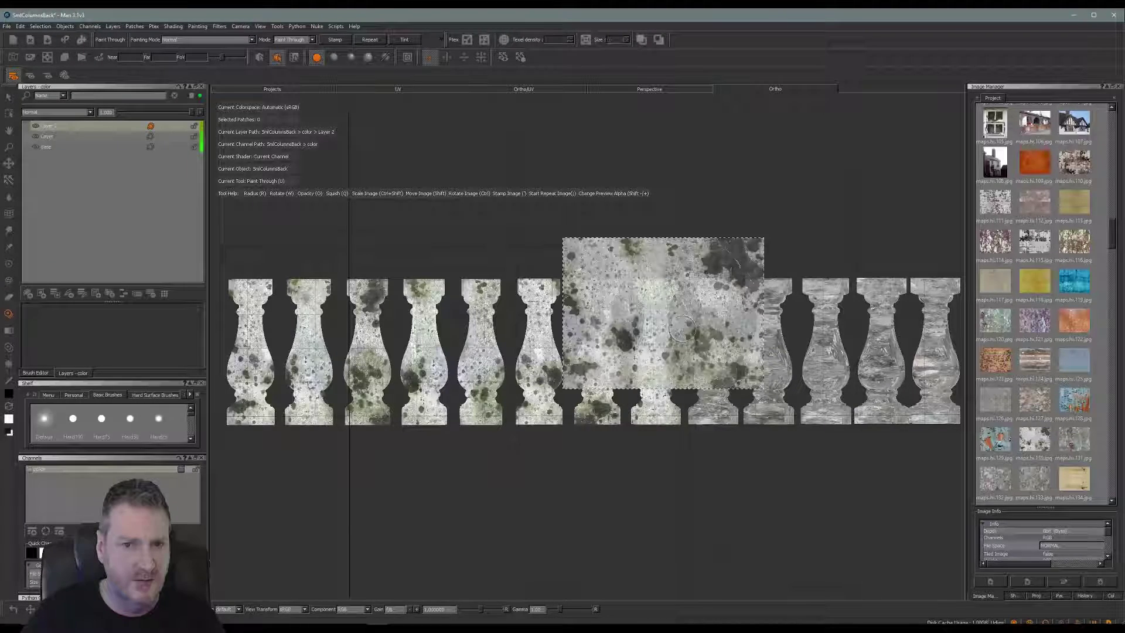
{"action": "mouse_move", "coordinate": [649, 253]}
{"action": "left_mouse_down", "text": "shift"}
{"action": "mouse_move", "coordinate": [686, 320]}
{"action": "mouse_move", "coordinate": [685, 210]}
{"action": "left_mouse_up", "text": "shift"}
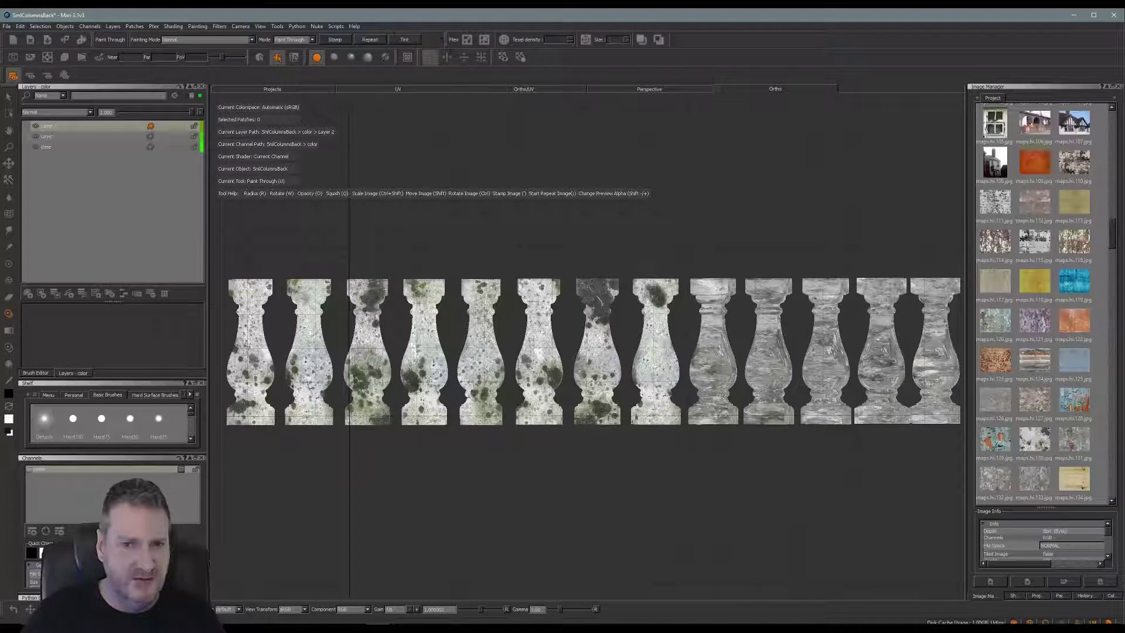
Try painting a mossy area of the stone image over the ninth baluster, and undo the paint.
{"action": "key", "text": "shift"}
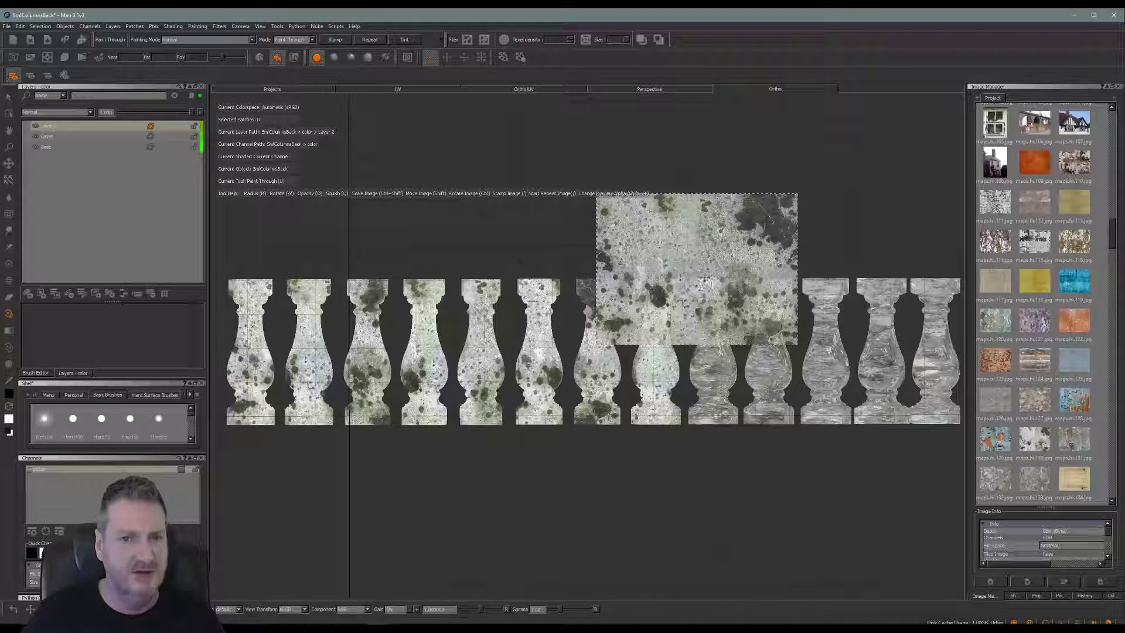
{"action": "mouse_move", "coordinate": [704, 277]}
{"action": "left_mouse_down", "text": "shift"}
{"action": "mouse_move", "coordinate": [823, 185]}
{"action": "mouse_move", "coordinate": [722, 376]}
{"action": "mouse_move", "coordinate": [715, 371]}
{"action": "mouse_move", "coordinate": [733, 361]}
{"action": "mouse_move", "coordinate": [708, 360]}
{"action": "mouse_move", "coordinate": [712, 295]}
{"action": "mouse_move", "coordinate": [711, 393]}
{"action": "mouse_move", "coordinate": [708, 369]}
{"action": "left_mouse_up", "text": "shift"}
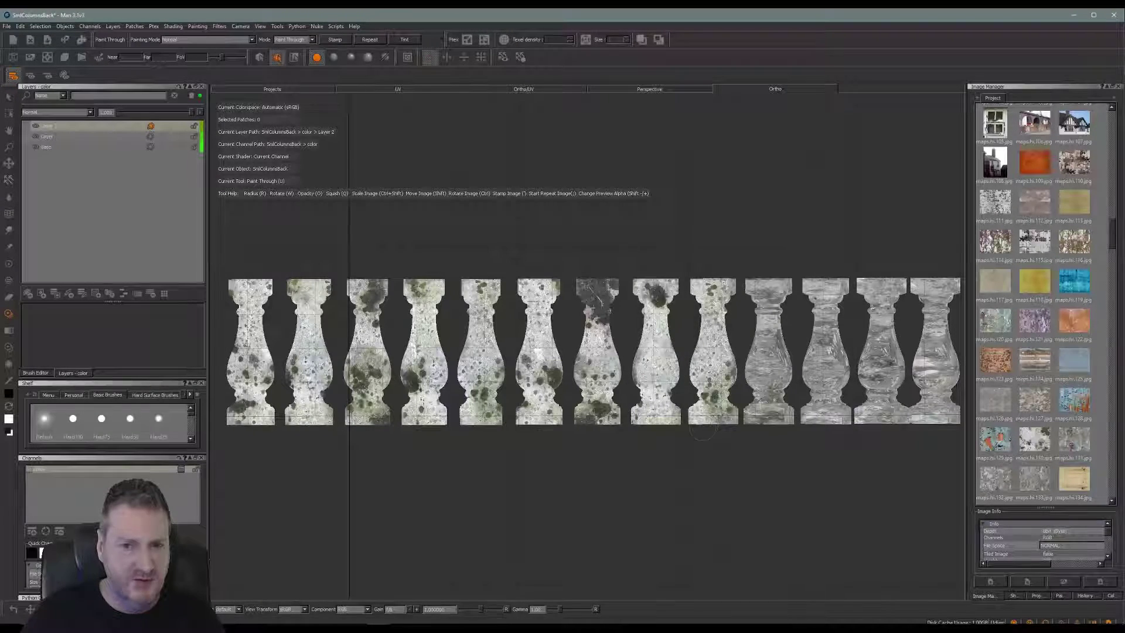
{"action": "left_click_drag", "start_coordinate": [737, 388], "coordinate": [734, 351], "text": "shift"}
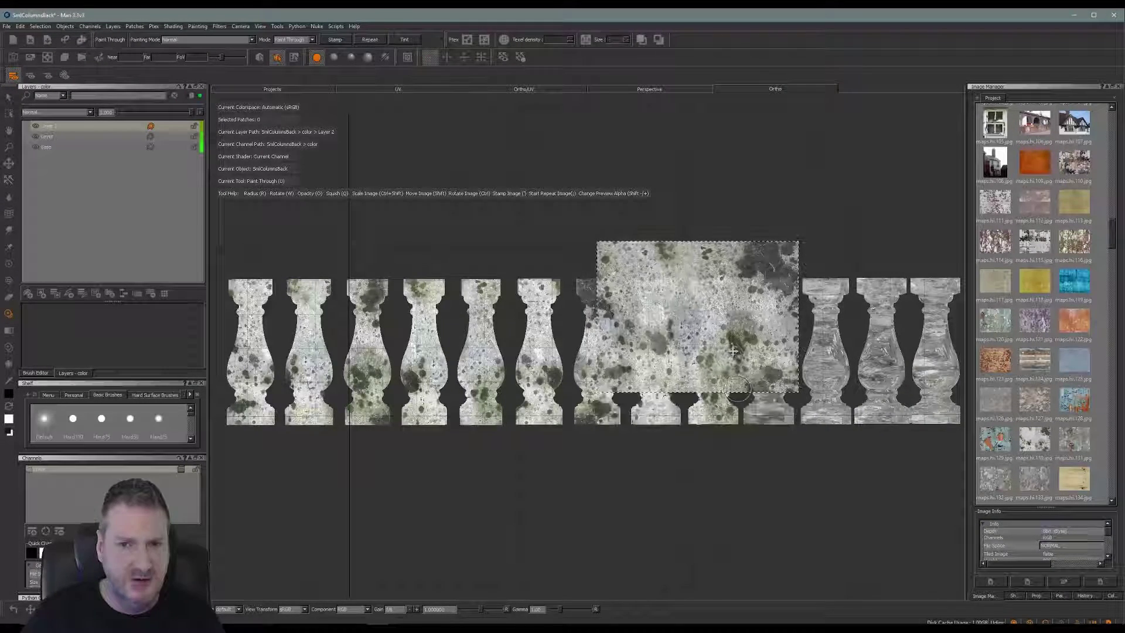
{"action": "key", "text": "ctrl+z"}
Reposition the stone image to paint a cleaner area over the ninth baluster, and cover the tenth baluster as well.
{"action": "mouse_move", "coordinate": [713, 286]}
{"action": "left_mouse_down", "text": "shift"}
{"action": "mouse_move", "coordinate": [721, 384]}
{"action": "mouse_move", "coordinate": [722, 371]}
{"action": "left_mouse_up", "text": "shift"}
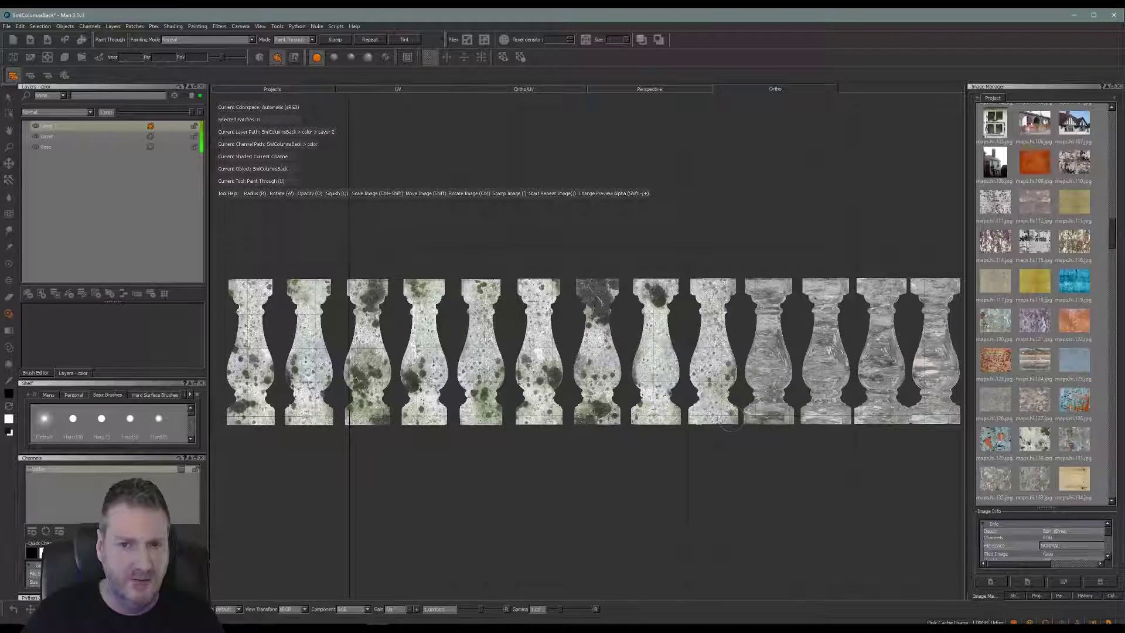
{"action": "left_click", "coordinate": [699, 411]}
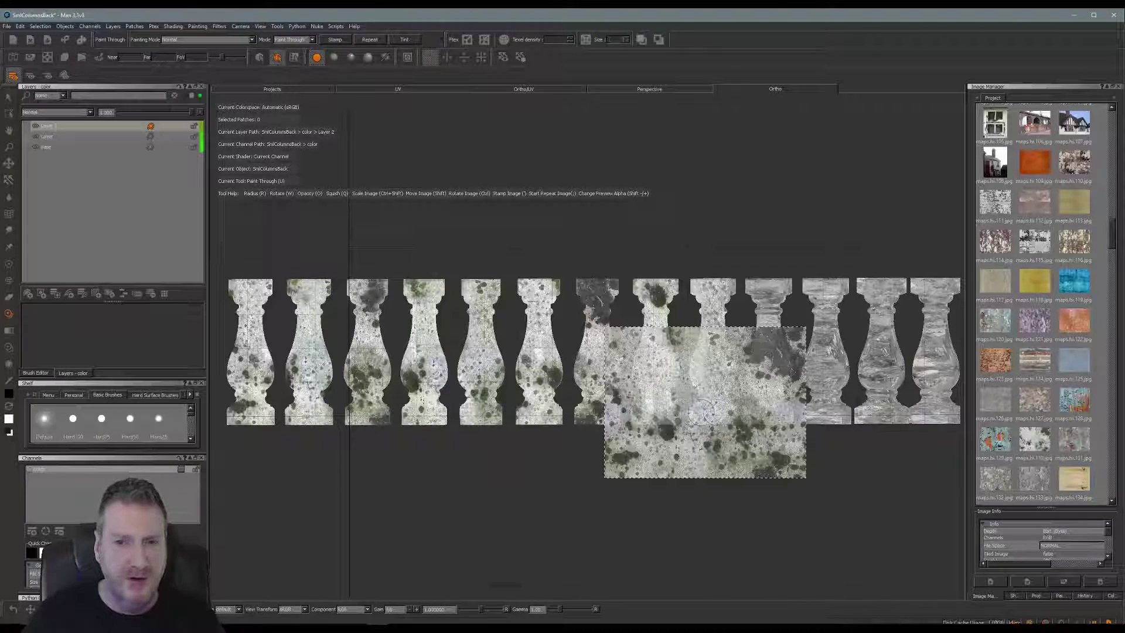
{"action": "mouse_move", "coordinate": [704, 412]}
{"action": "left_mouse_down", "text": "shift"}
{"action": "mouse_move", "coordinate": [715, 495]}
{"action": "mouse_move", "coordinate": [841, 376]}
{"action": "left_mouse_up", "text": "shift"}
{"action": "left_click_drag", "start_coordinate": [779, 287], "coordinate": [769, 297]}
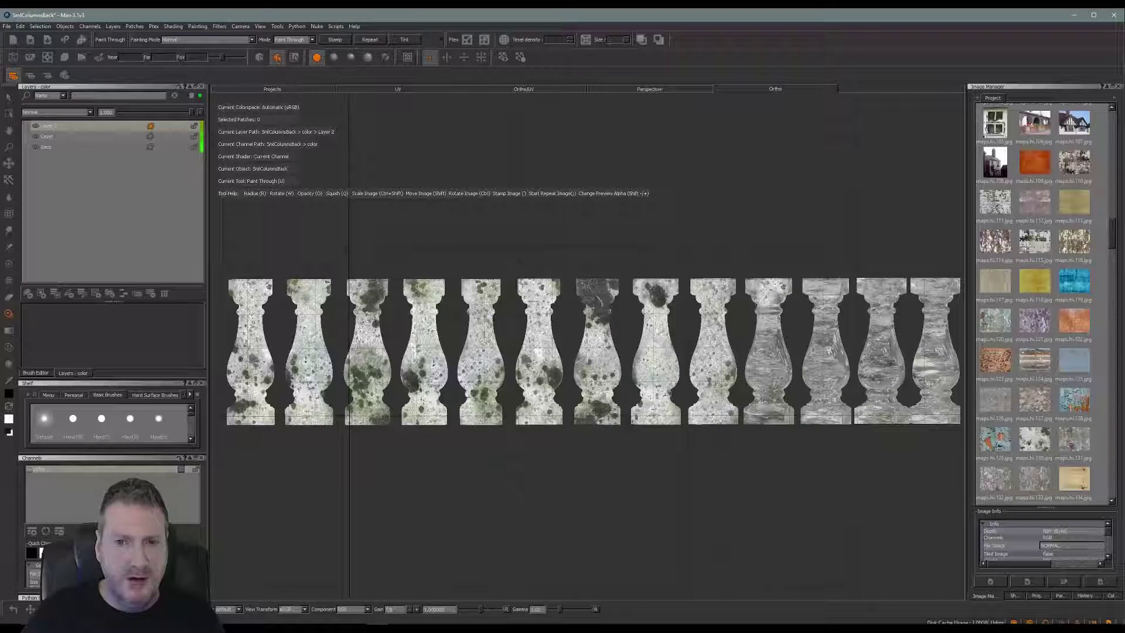
{"action": "left_click_drag", "start_coordinate": [768, 366], "coordinate": [765, 315]}
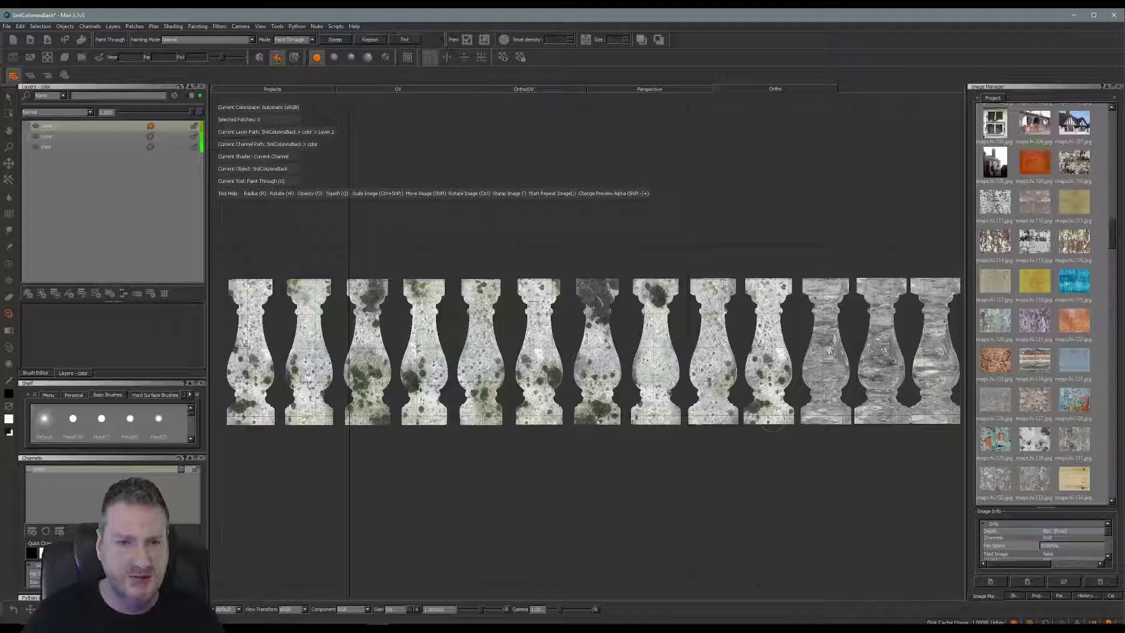
Finish painting the tenth baluster, and reposition the stone image to cover the whole eleventh baluster.
{"action": "left_click_drag", "start_coordinate": [771, 418], "coordinate": [766, 416]}
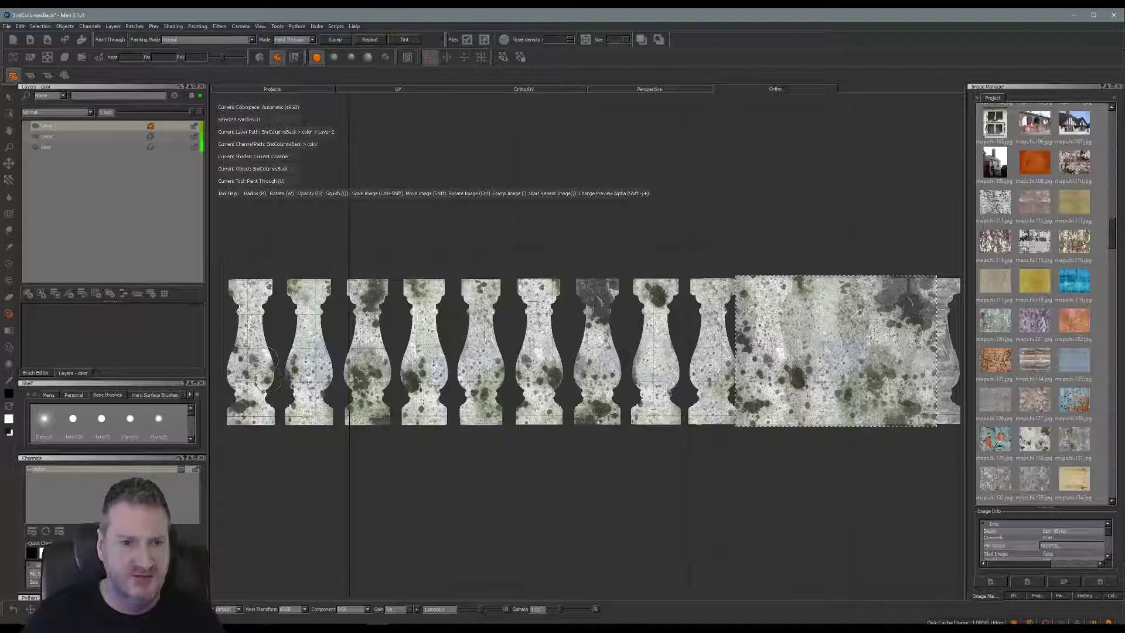
{"action": "mouse_move", "coordinate": [798, 373]}
{"action": "left_mouse_down", "text": "shift"}
{"action": "mouse_move", "coordinate": [782, 340]}
{"action": "mouse_move", "coordinate": [766, 417]}
{"action": "mouse_move", "coordinate": [755, 417]}
{"action": "mouse_move", "coordinate": [778, 418]}
{"action": "mouse_move", "coordinate": [783, 488]}
{"action": "mouse_move", "coordinate": [804, 377]}
{"action": "left_mouse_up", "text": "shift"}
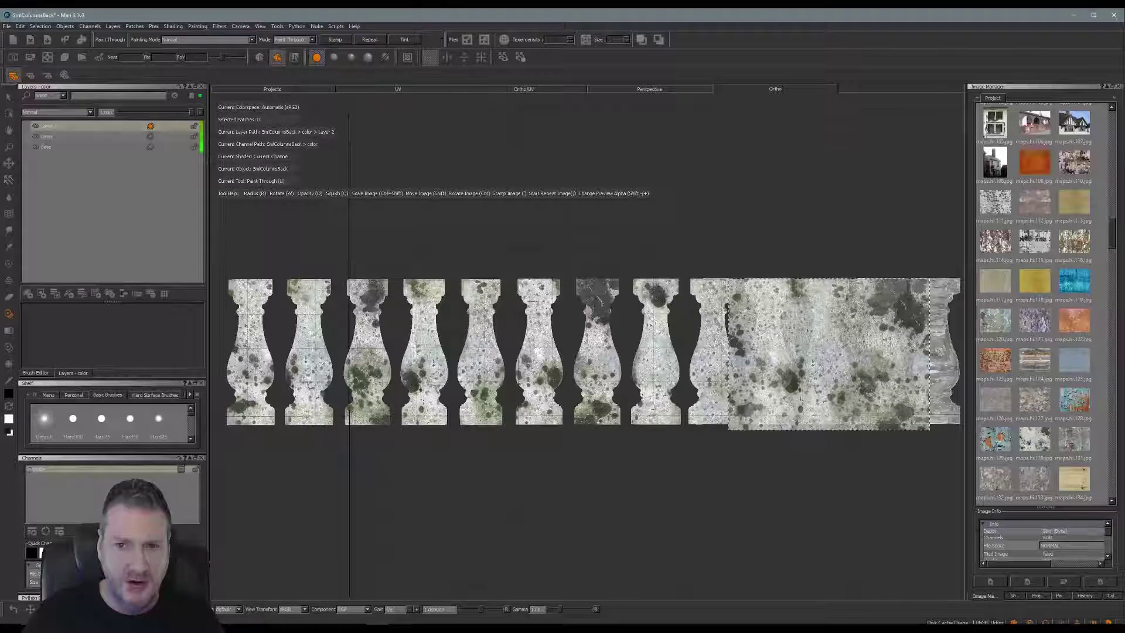
{"action": "mouse_move", "coordinate": [811, 288]}
{"action": "left_mouse_down"}
{"action": "mouse_move", "coordinate": [823, 274]}
{"action": "mouse_move", "coordinate": [823, 370]}
{"action": "left_mouse_up"}
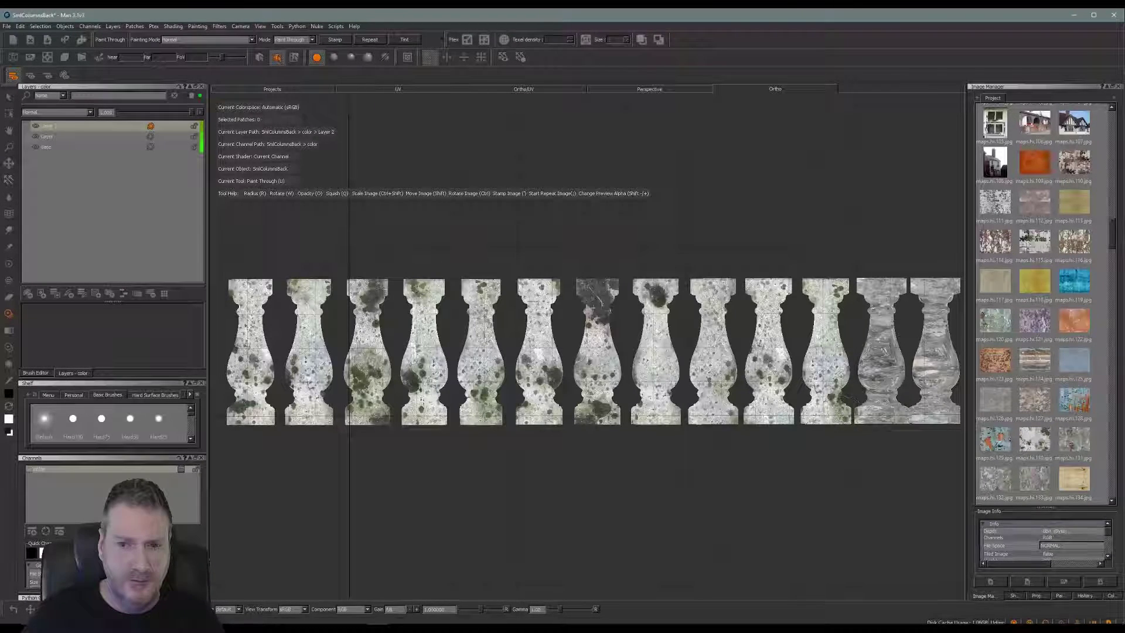
Paint the twelfth baluster with the image's dark patch on its cap, cover the thirteenth with a cleaner area, and bake the paint.
{"action": "mouse_move", "coordinate": [832, 357]}
{"action": "left_mouse_down", "text": "shift"}
{"action": "mouse_move", "coordinate": [870, 357]}
{"action": "mouse_move", "coordinate": [836, 370]}
{"action": "mouse_move", "coordinate": [819, 355]}
{"action": "left_mouse_up", "text": "shift"}
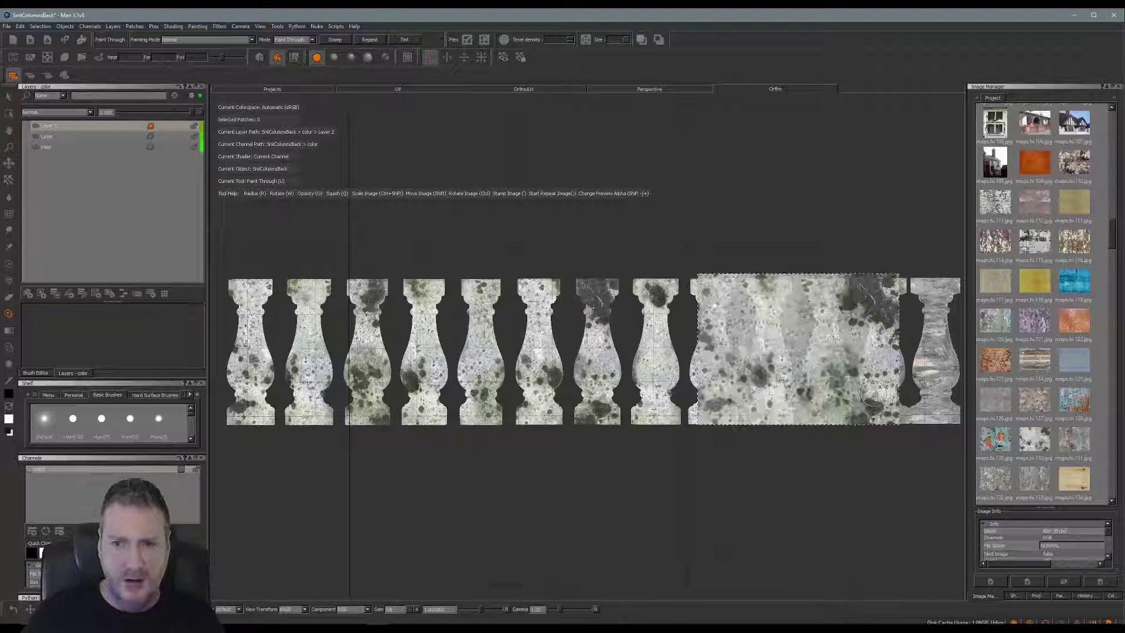
{"action": "mouse_move", "coordinate": [840, 373]}
{"action": "left_mouse_down", "text": "shift"}
{"action": "mouse_move", "coordinate": [882, 381]}
{"action": "mouse_move", "coordinate": [932, 367]}
{"action": "left_mouse_up", "text": "shift"}
{"action": "left_click_drag", "start_coordinate": [859, 357], "coordinate": [907, 361], "text": "shift"}
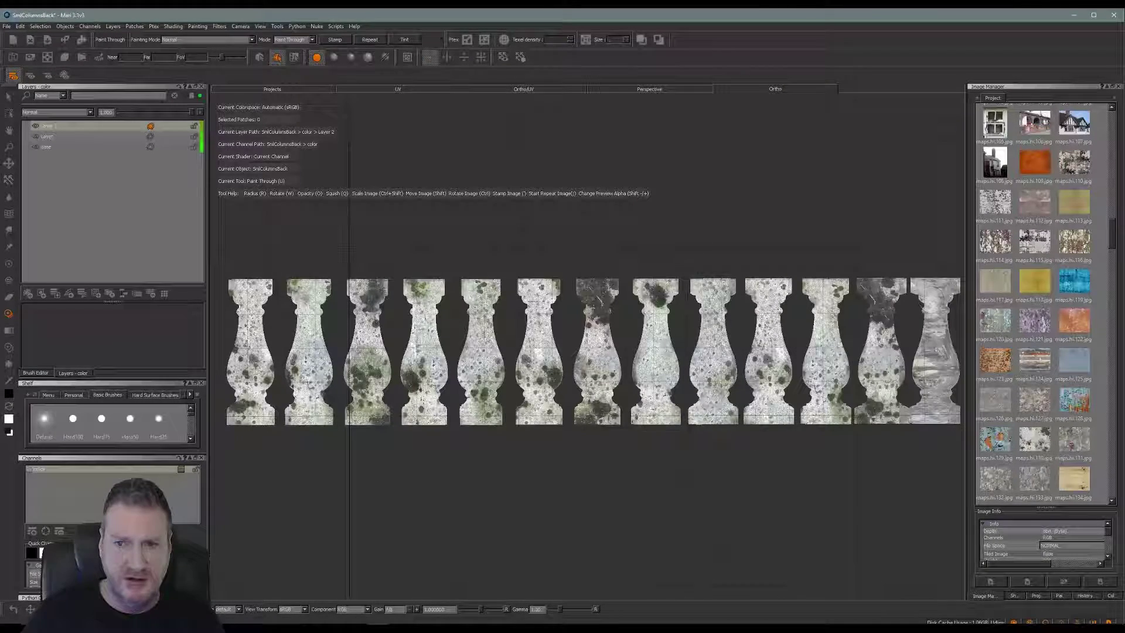
{"action": "mouse_move", "coordinate": [924, 288]}
{"action": "left_mouse_down"}
{"action": "mouse_move", "coordinate": [954, 288]}
{"action": "mouse_move", "coordinate": [934, 321]}
{"action": "mouse_move", "coordinate": [932, 375]}
{"action": "mouse_move", "coordinate": [951, 376]}
{"action": "left_mouse_up"}
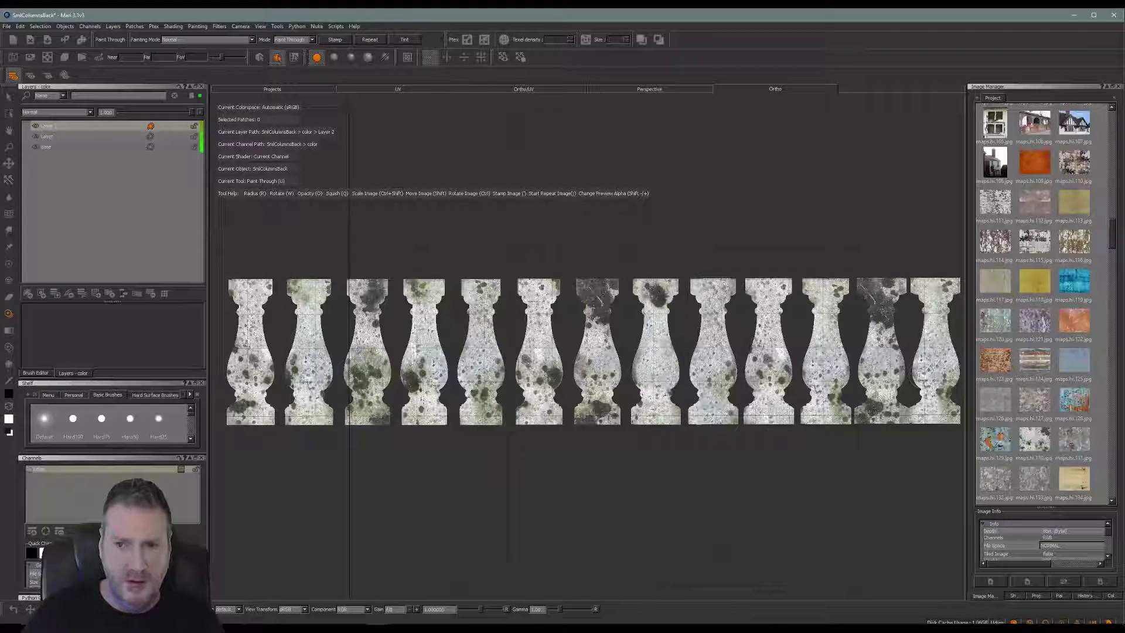
{"action": "key", "text": "b"}
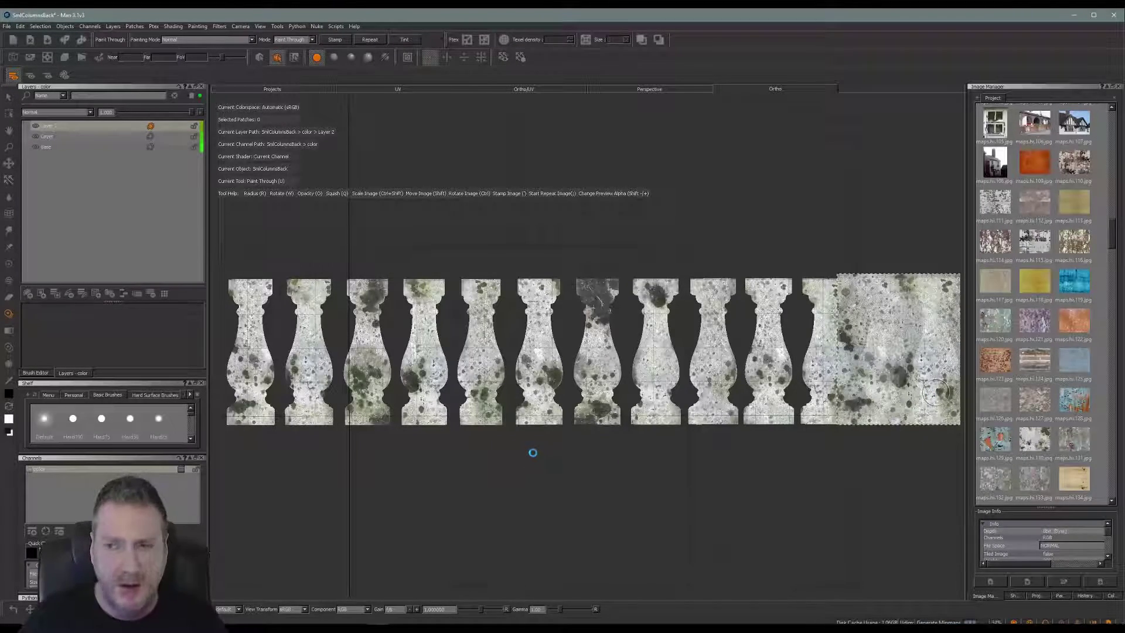
Turn the balustrade to an angled view, enlarge the stone image, and paint it onto the sides of the balusters at the near end.
{"action": "mouse_move", "coordinate": [557, 454]}
{"action": "left_mouse_down", "text": "alt"}
{"action": "mouse_move", "coordinate": [543, 462]}
{"action": "mouse_move", "coordinate": [595, 457]}
{"action": "left_mouse_up", "text": "alt"}
{"action": "middle_click_drag", "start_coordinate": [595, 457], "coordinate": [593, 487], "text": "alt"}
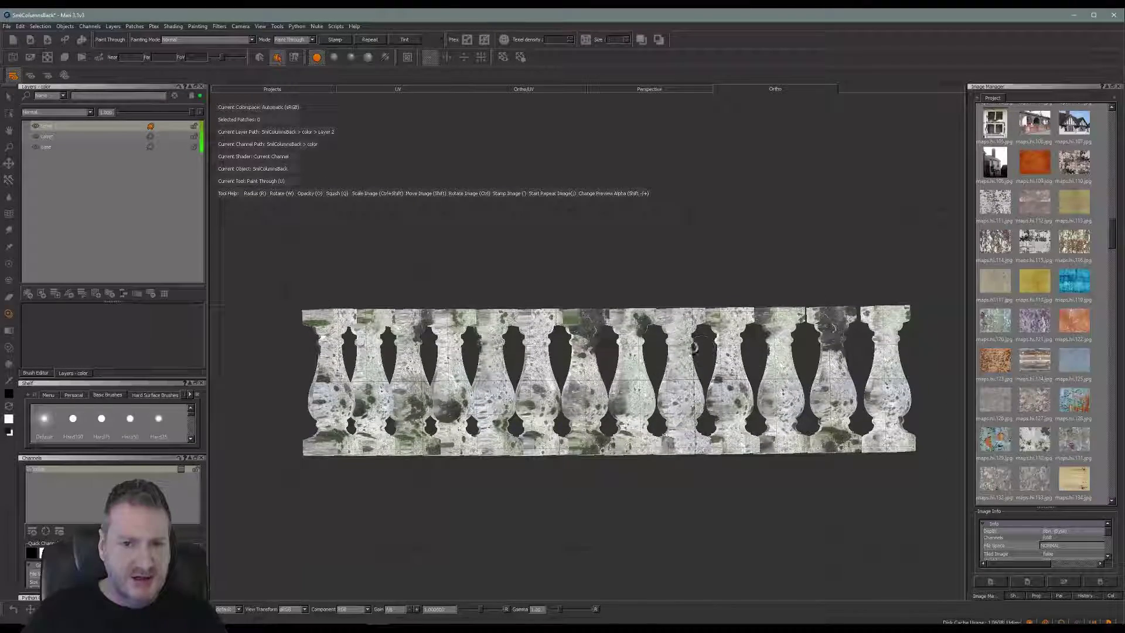
{"action": "middle_click_drag", "start_coordinate": [694, 349], "coordinate": [782, 328], "text": "alt"}
{"action": "left_click_drag", "start_coordinate": [440, 428], "coordinate": [495, 455], "text": "alt"}
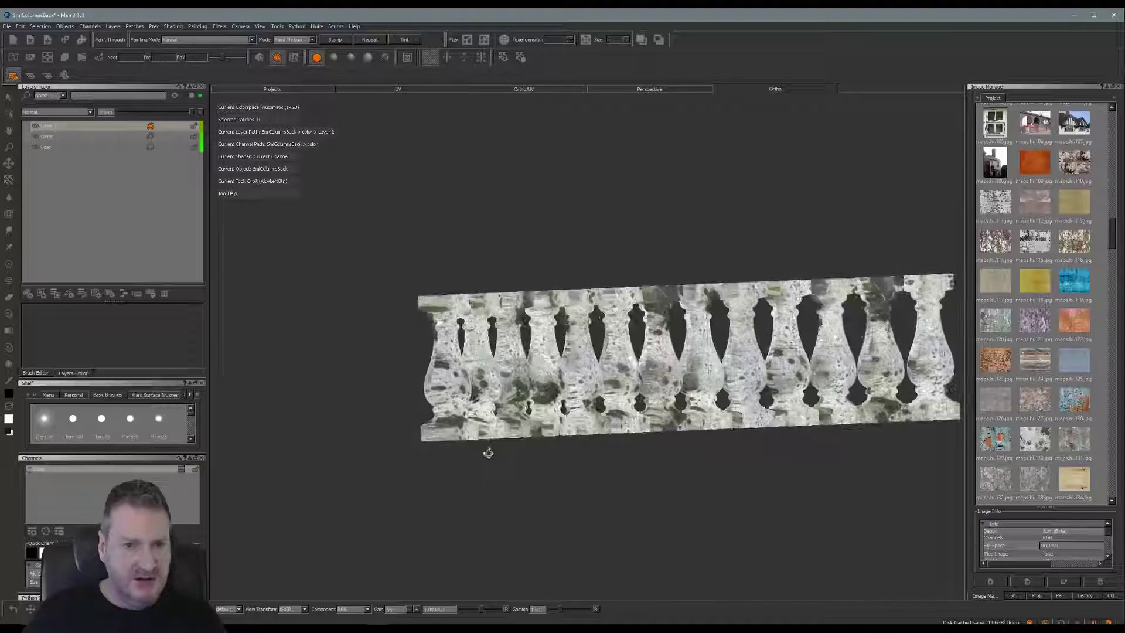
{"action": "right_click_drag", "start_coordinate": [488, 452], "coordinate": [492, 456], "text": "alt"}
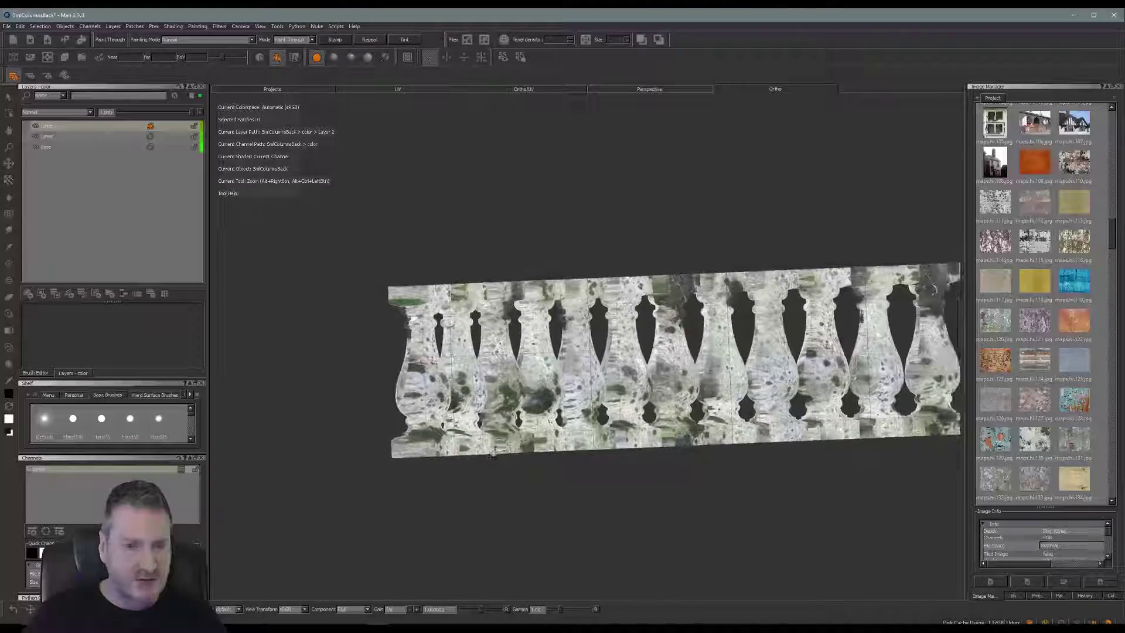
{"action": "middle_click_drag", "start_coordinate": [493, 450], "coordinate": [515, 439], "text": "alt"}
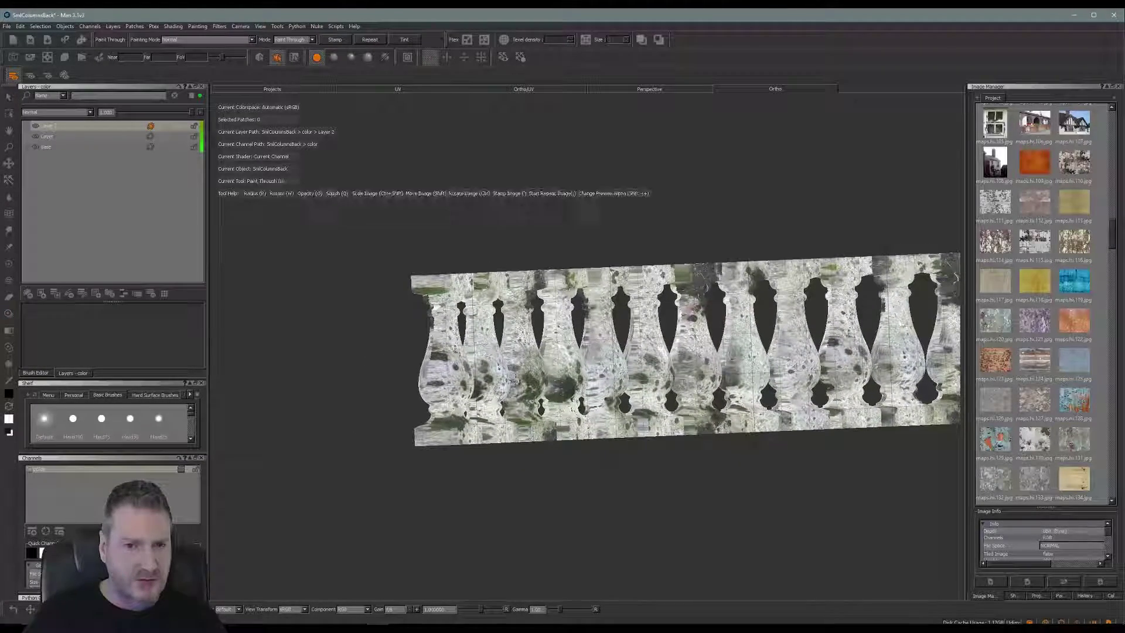
{"action": "left_click_drag", "start_coordinate": [924, 337], "coordinate": [901, 342], "text": "shift"}
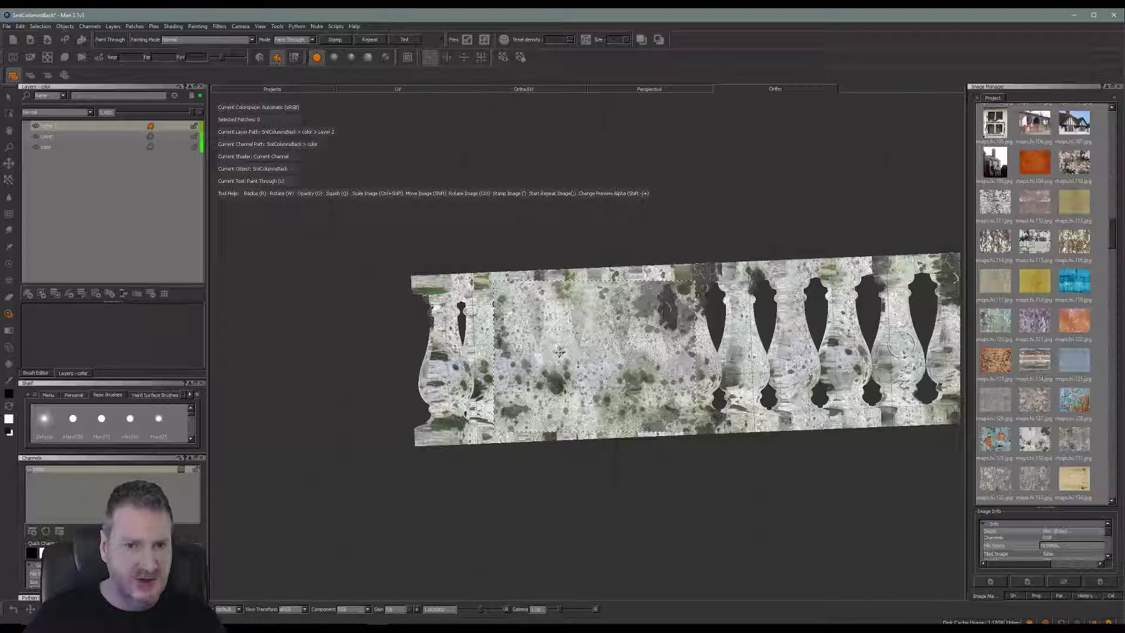
{"action": "mouse_move", "coordinate": [565, 357]}
{"action": "left_mouse_down", "text": "ctrl+shift"}
{"action": "mouse_move", "coordinate": [583, 360]}
{"action": "mouse_move", "coordinate": [535, 367]}
{"action": "left_mouse_up", "text": "ctrl+shift"}
{"action": "key", "text": "apostrophe"}
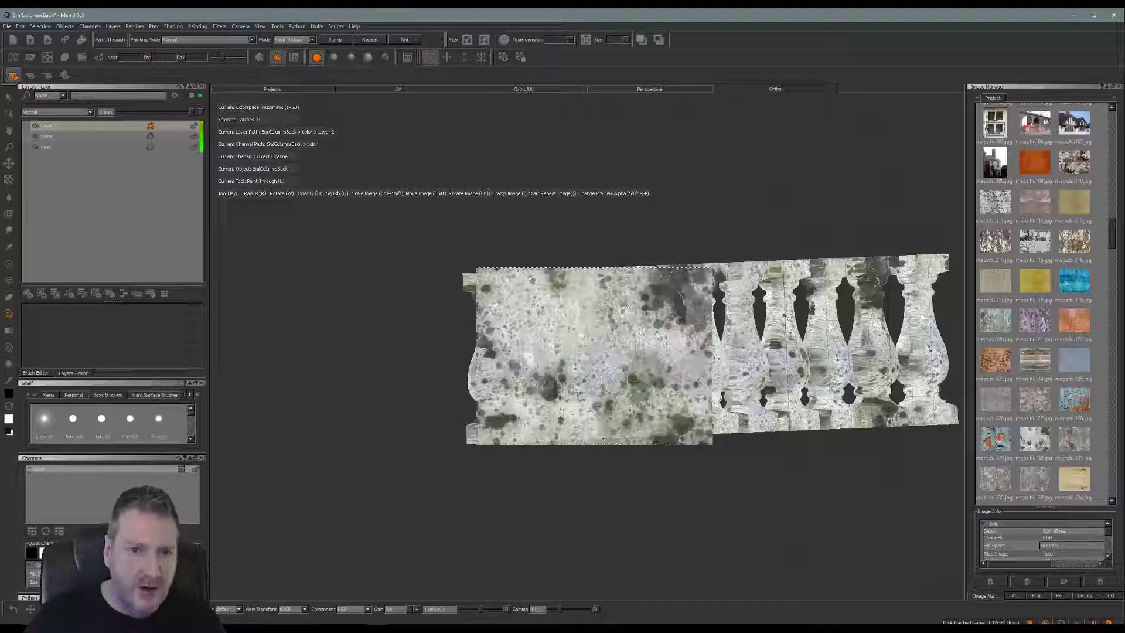
{"action": "left_click_drag", "start_coordinate": [619, 366], "coordinate": [608, 378], "text": "shift"}
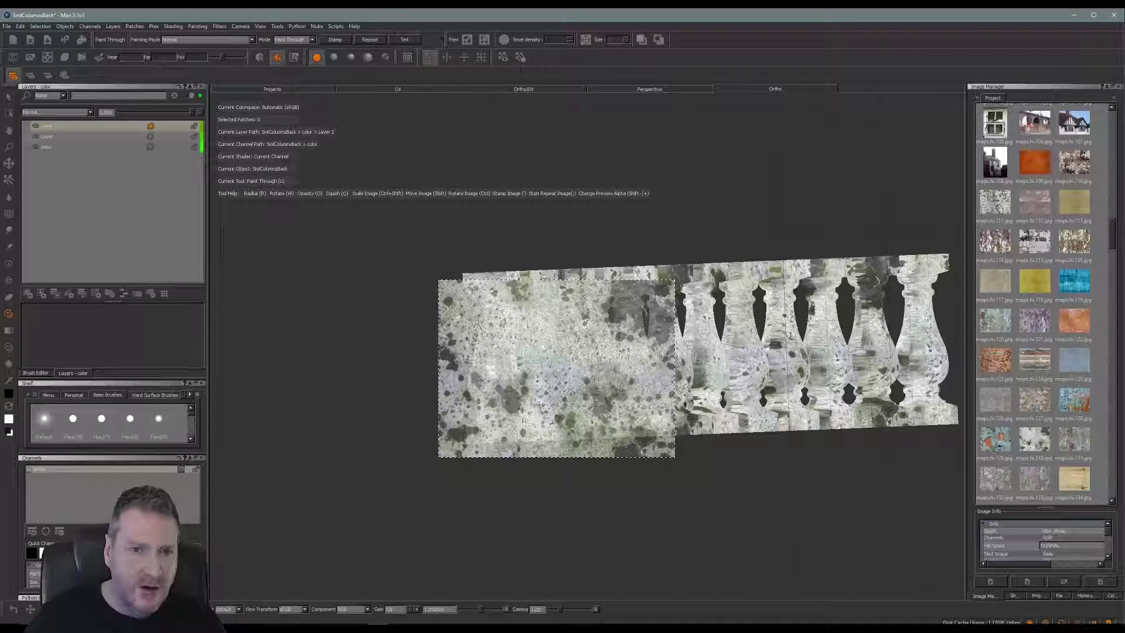
{"action": "key", "text": "apostrophe"}
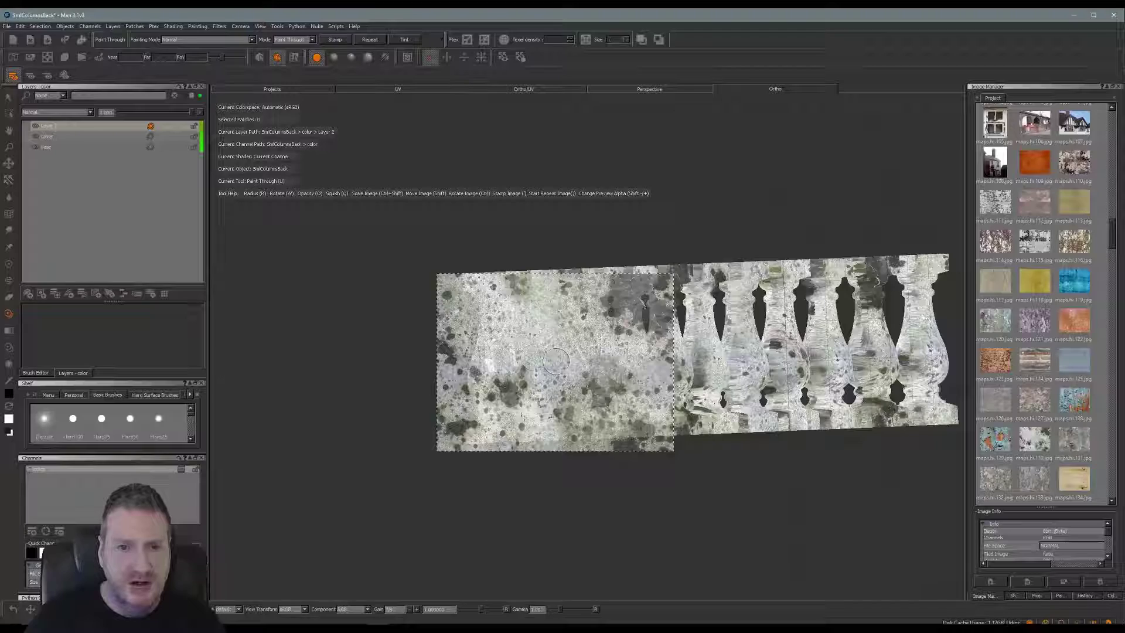
{"action": "left_click_drag", "start_coordinate": [556, 362], "coordinate": [558, 385]}
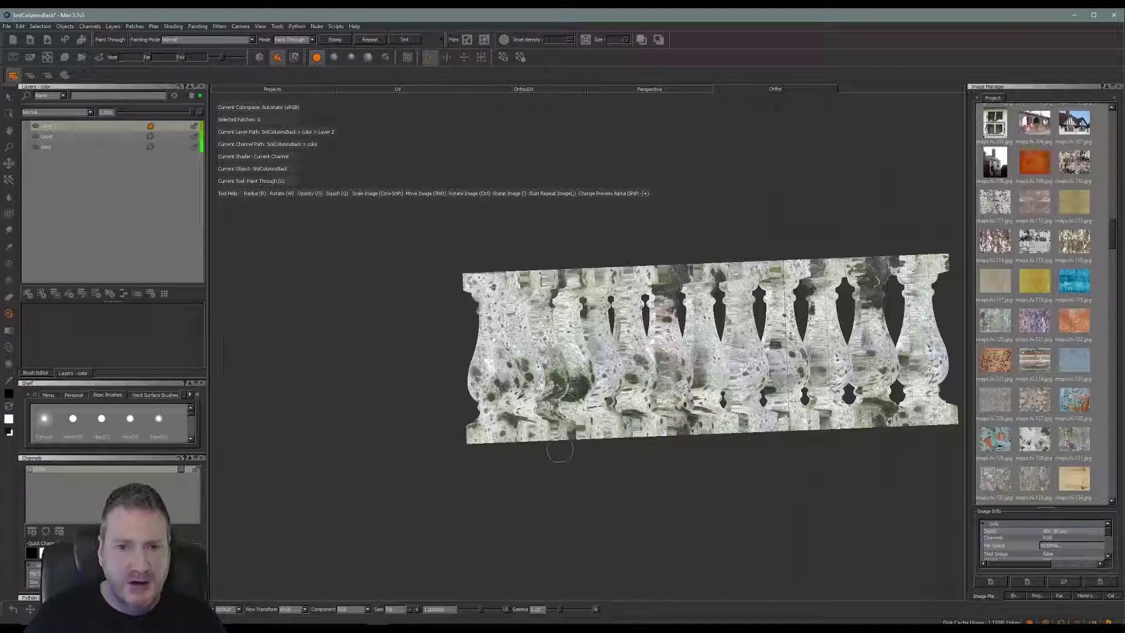
In the UV layout, paint the stone image over the stretched column shell in the tile's lower-left corner.
{"action": "left_click_drag", "start_coordinate": [504, 466], "coordinate": [472, 467], "text": "alt"}
{"action": "right_click_drag", "start_coordinate": [472, 457], "coordinate": [537, 451], "text": "alt"}
{"action": "mouse_move", "coordinate": [540, 450]}
{"action": "left_mouse_down", "text": "alt"}
{"action": "mouse_move", "coordinate": [368, 462]}
{"action": "mouse_move", "coordinate": [351, 476]}
{"action": "mouse_move", "coordinate": [394, 462]}
{"action": "left_mouse_up", "text": "alt"}
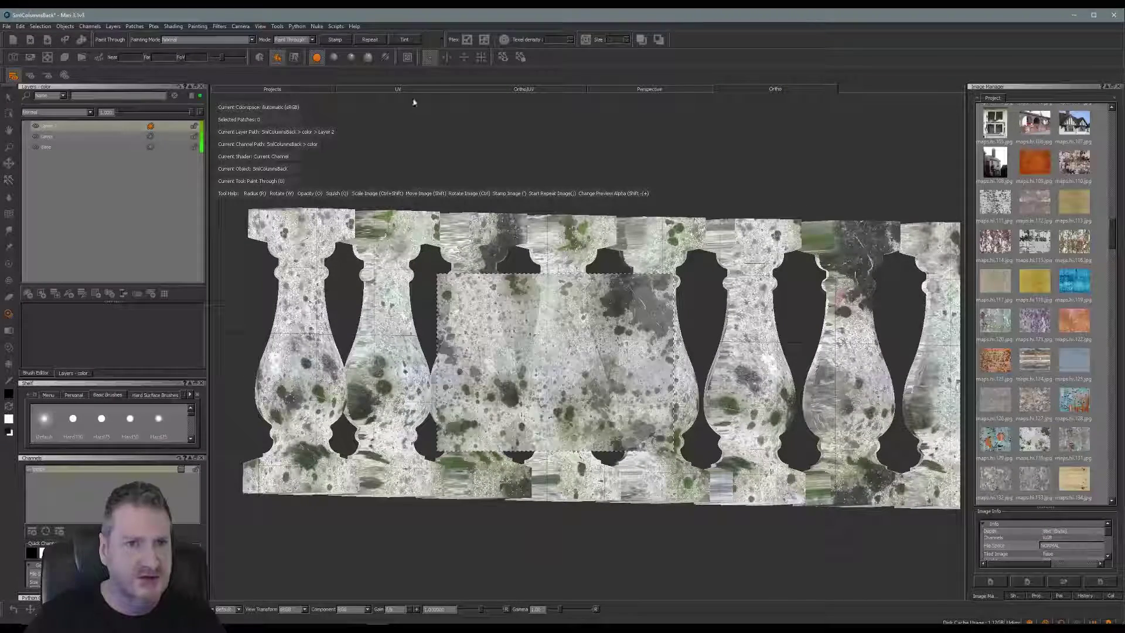
{"action": "left_click", "coordinate": [417, 91]}
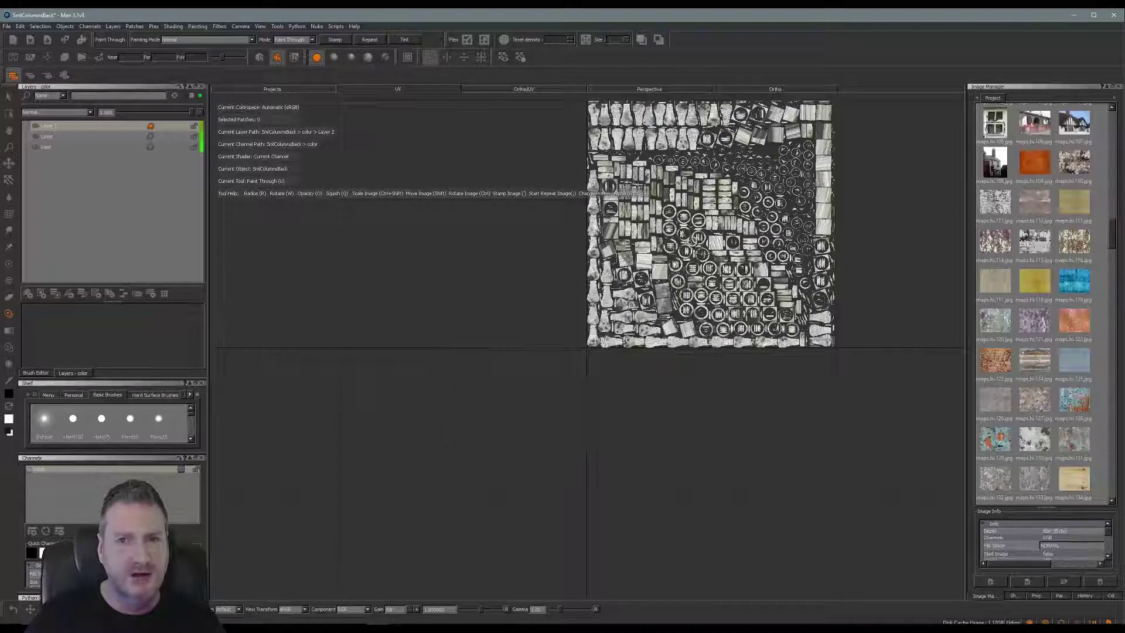
{"action": "right_click_drag", "start_coordinate": [691, 240], "coordinate": [820, 240], "text": "alt"}
{"action": "middle_click_drag", "start_coordinate": [486, 353], "coordinate": [318, 569], "text": "alt"}
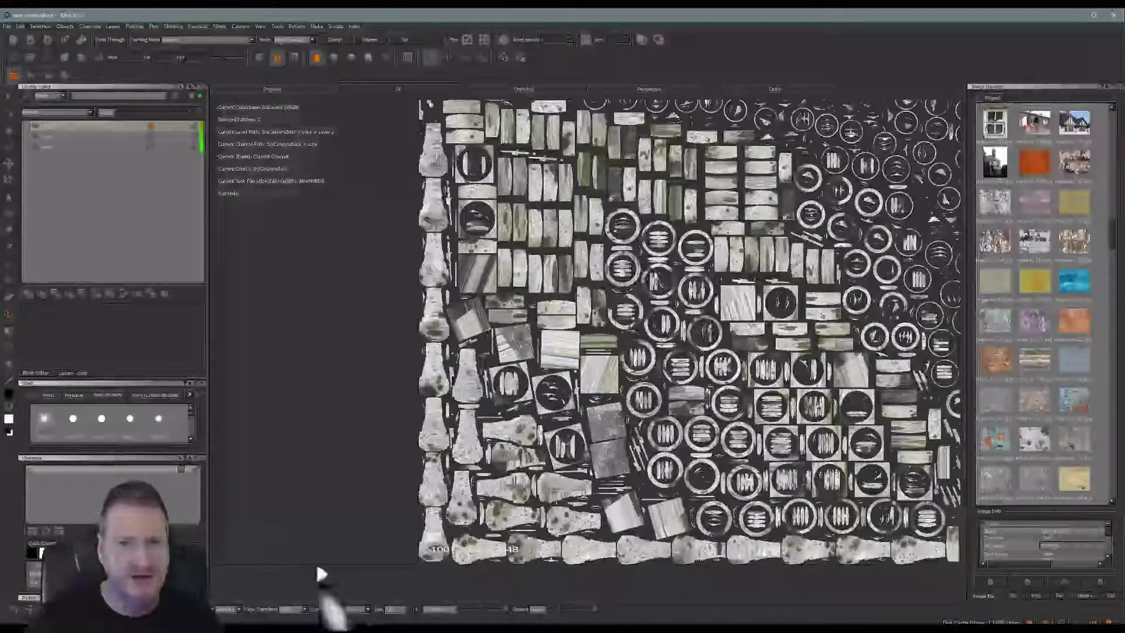
{"action": "middle_click_drag", "start_coordinate": [644, 327], "coordinate": [701, 294], "text": "alt"}
{"action": "right_click_drag", "start_coordinate": [607, 395], "coordinate": [672, 395], "text": "alt"}
{"action": "middle_click_drag", "start_coordinate": [644, 352], "coordinate": [694, 296], "text": "alt"}
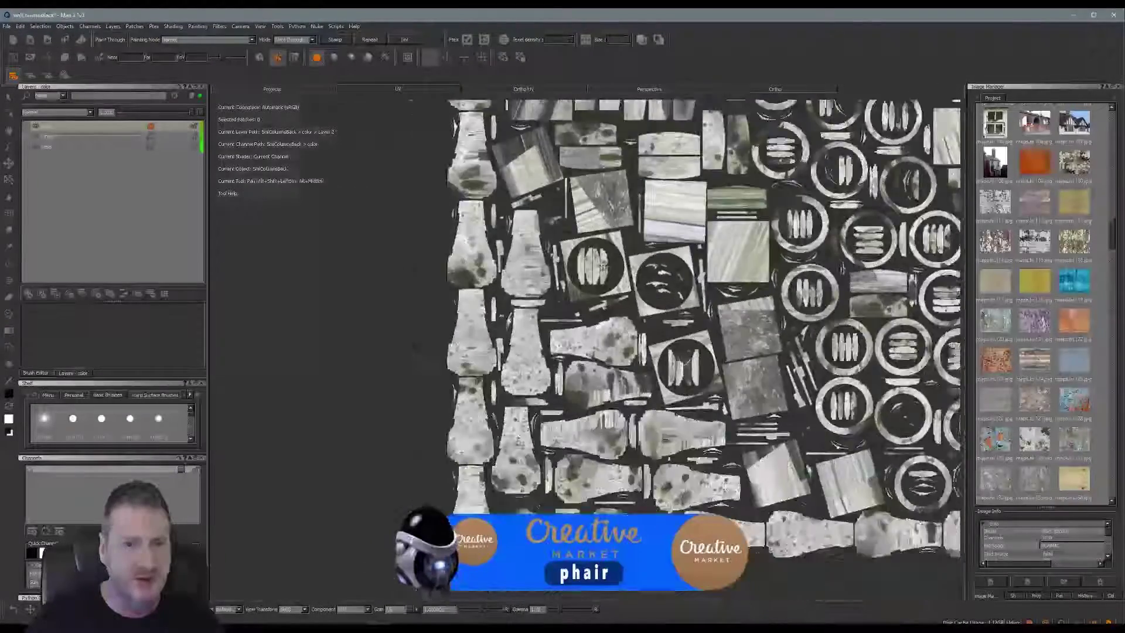
{"action": "key", "text": "t"}
{"action": "scroll", "coordinate": [527, 352], "scroll_direction": "up", "scroll_amount": 4}
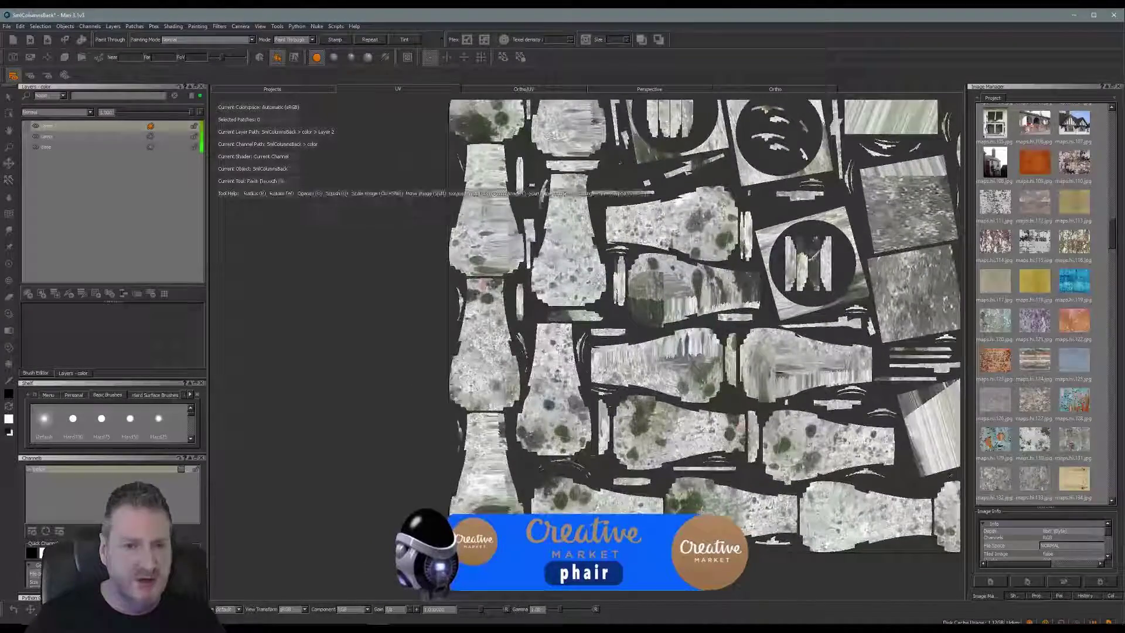
{"action": "mouse_move", "coordinate": [569, 387]}
{"action": "left_mouse_down", "text": "shift"}
{"action": "mouse_move", "coordinate": [575, 534]}
{"action": "mouse_move", "coordinate": [562, 496]}
{"action": "mouse_move", "coordinate": [577, 509]}
{"action": "mouse_move", "coordinate": [556, 493]}
{"action": "left_mouse_up", "text": "shift"}
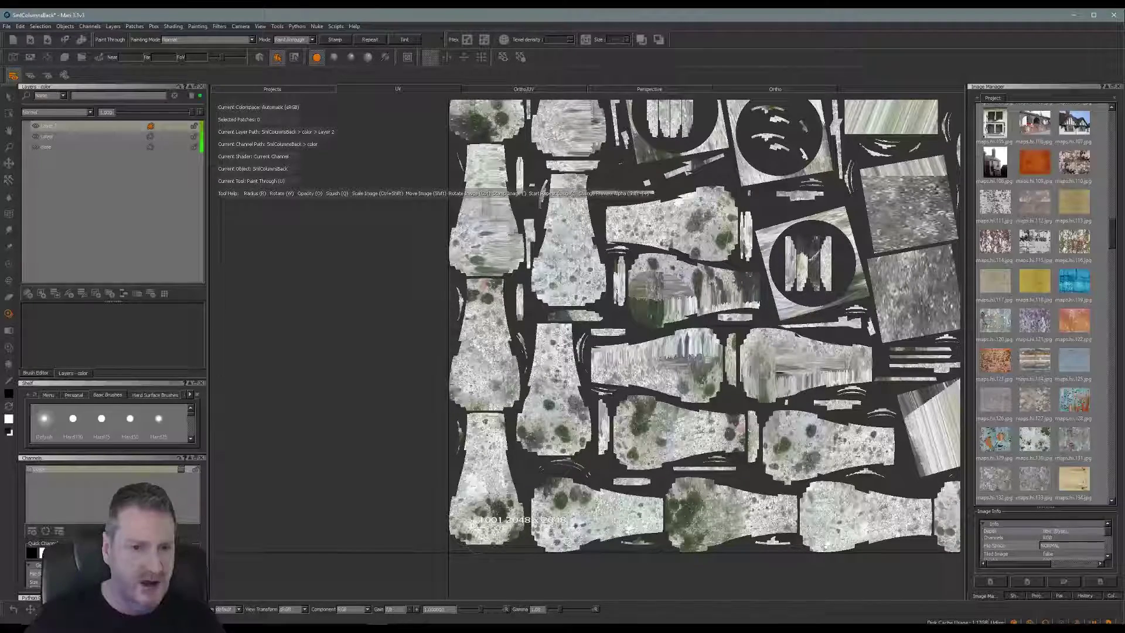
{"action": "left_click_drag", "start_coordinate": [477, 539], "coordinate": [505, 515]}
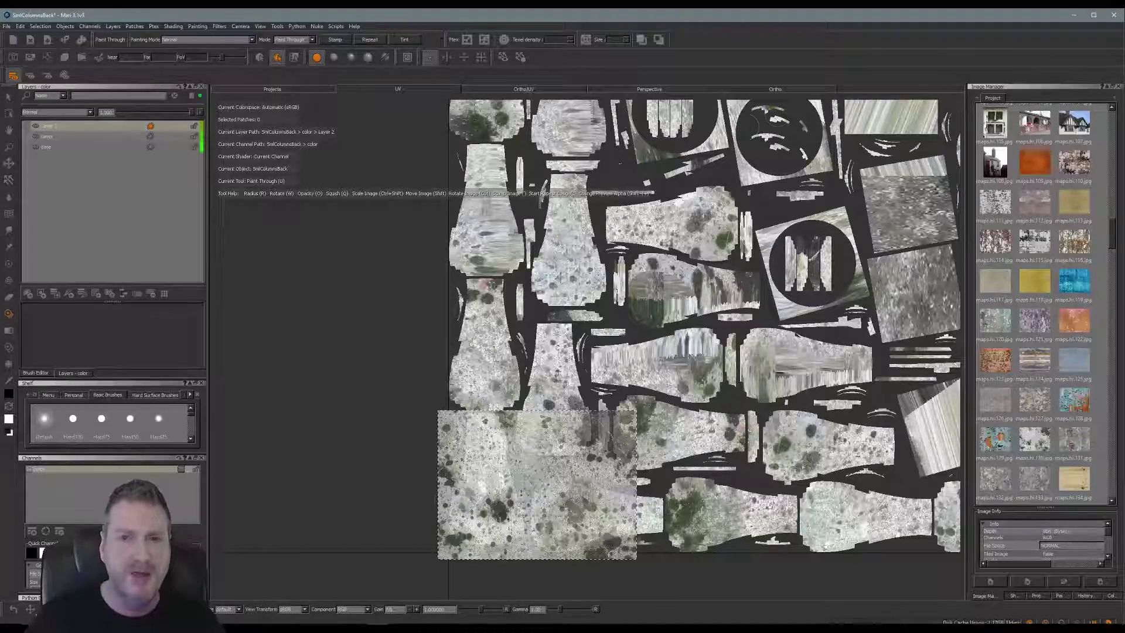
Check the columns in the Ortho view, and paint the stone image over the stretched third column shell along the UV tile's left edge.
{"action": "left_click", "coordinate": [775, 88]}
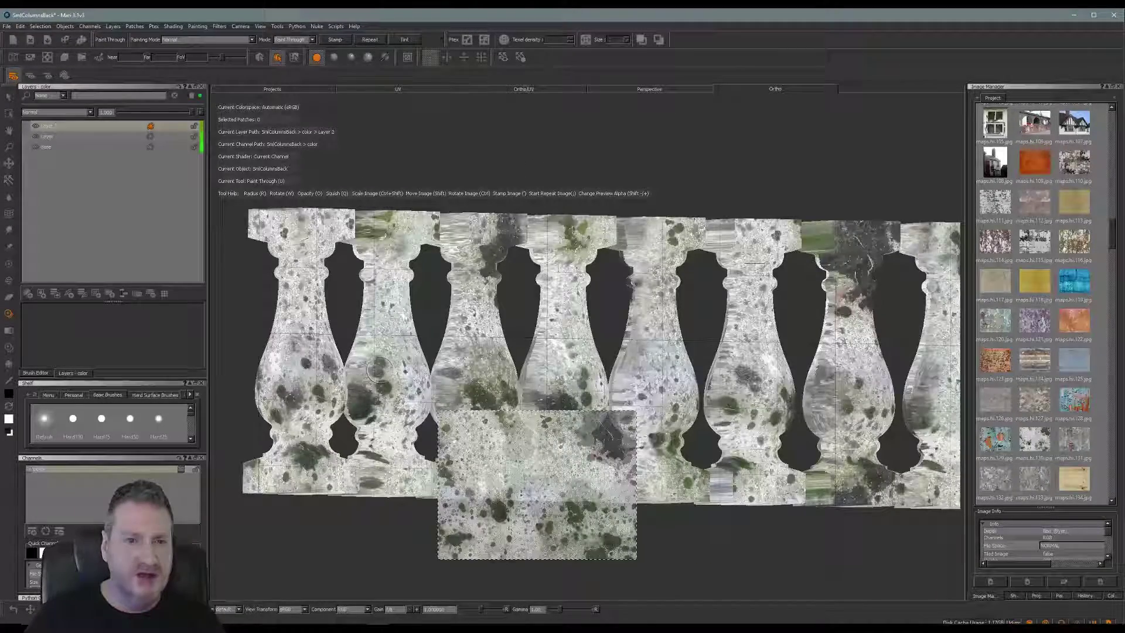
{"action": "middle_click_drag", "start_coordinate": [425, 316], "coordinate": [427, 327]}
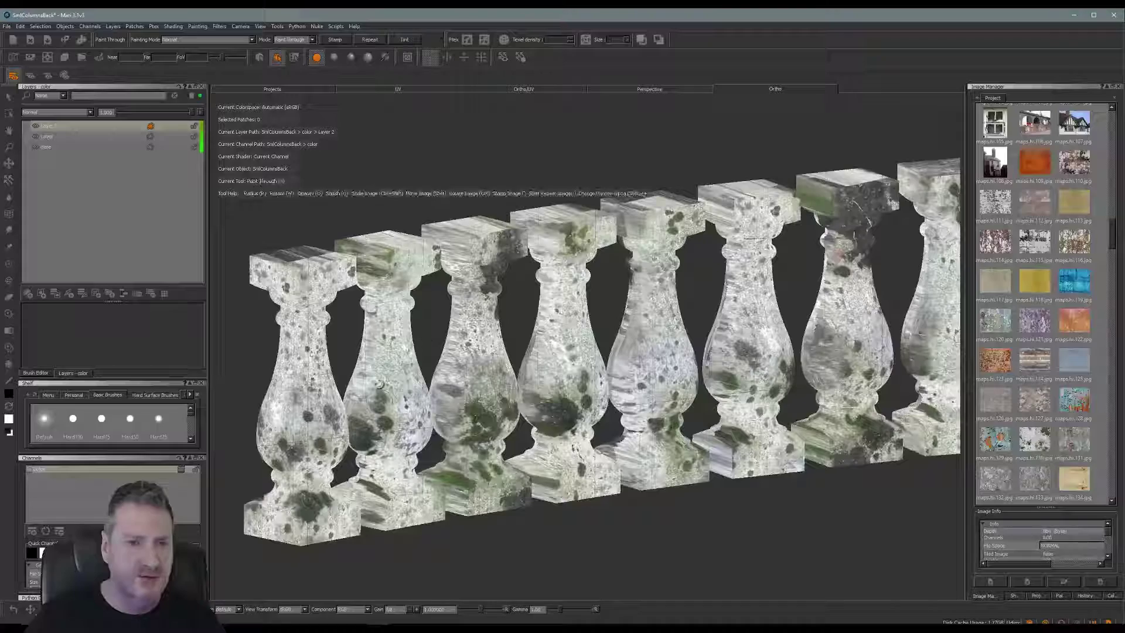
{"action": "left_click", "coordinate": [423, 90]}
{"action": "mouse_move", "coordinate": [544, 475]}
{"action": "left_mouse_down", "text": "shift"}
{"action": "mouse_move", "coordinate": [599, 617]}
{"action": "mouse_move", "coordinate": [569, 611]}
{"action": "left_mouse_up", "text": "shift"}
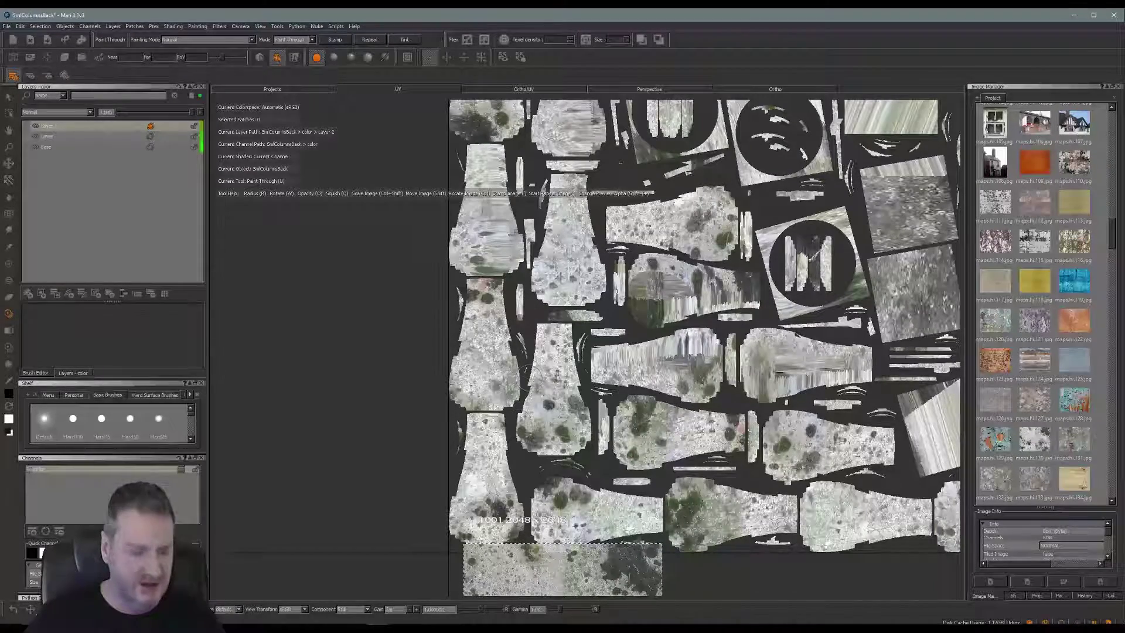
{"action": "key", "text": "Escape"}
{"action": "middle_click_drag", "start_coordinate": [527, 258], "coordinate": [511, 367], "text": "alt"}
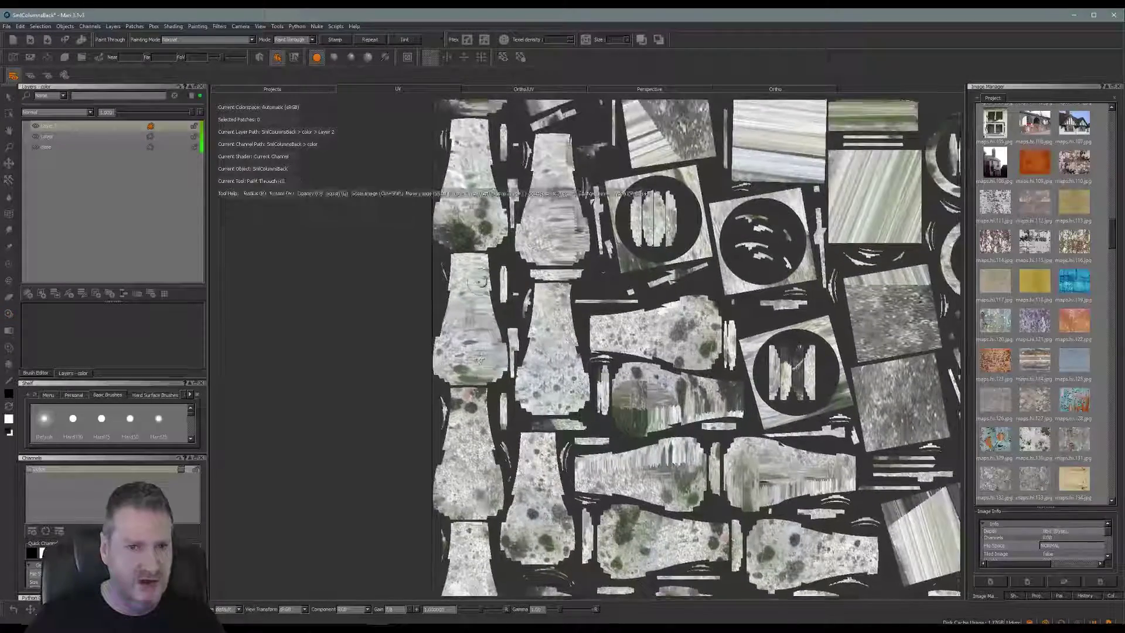
{"action": "mouse_move", "coordinate": [556, 571]}
{"action": "left_mouse_down", "text": "shift"}
{"action": "mouse_move", "coordinate": [486, 277]}
{"action": "mouse_move", "coordinate": [470, 266]}
{"action": "left_mouse_up", "text": "shift"}
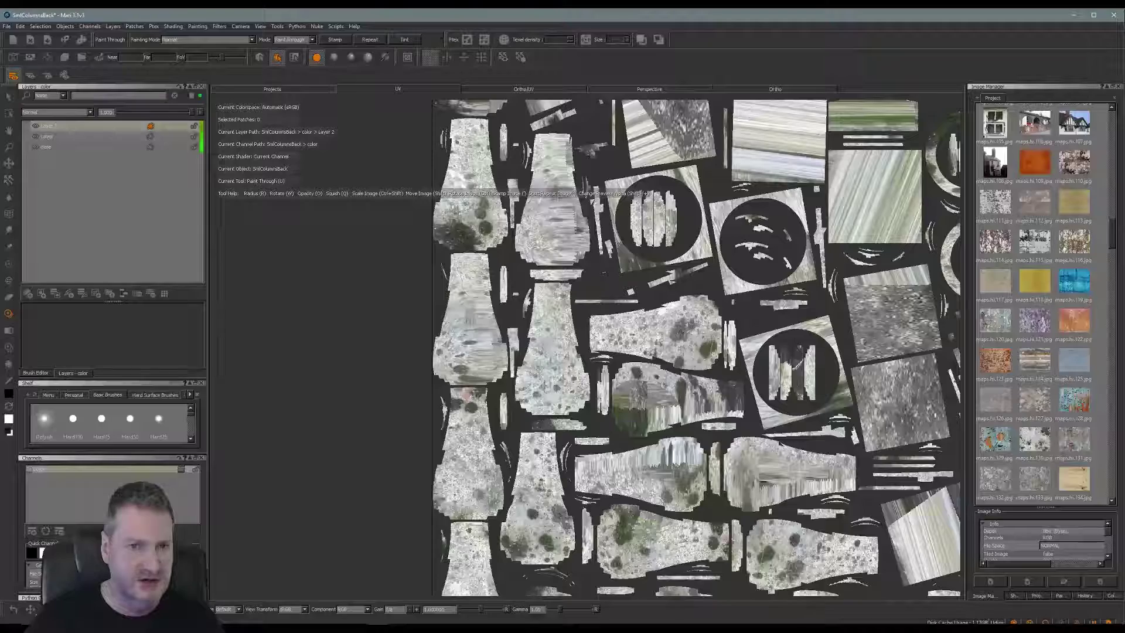
{"action": "left_click_drag", "start_coordinate": [473, 342], "coordinate": [489, 331]}
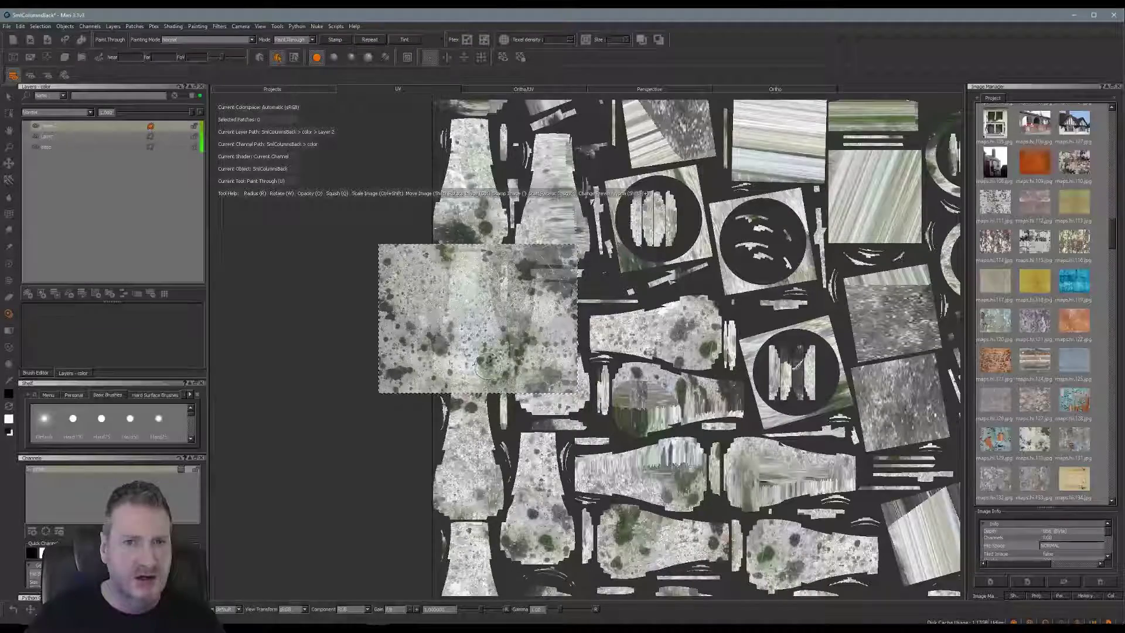
Paint the stone image over the stretched upper shell in the second column of baluster shells, placing moss spots at its wide end.
{"action": "left_click_drag", "start_coordinate": [491, 363], "coordinate": [564, 251], "text": "shift"}
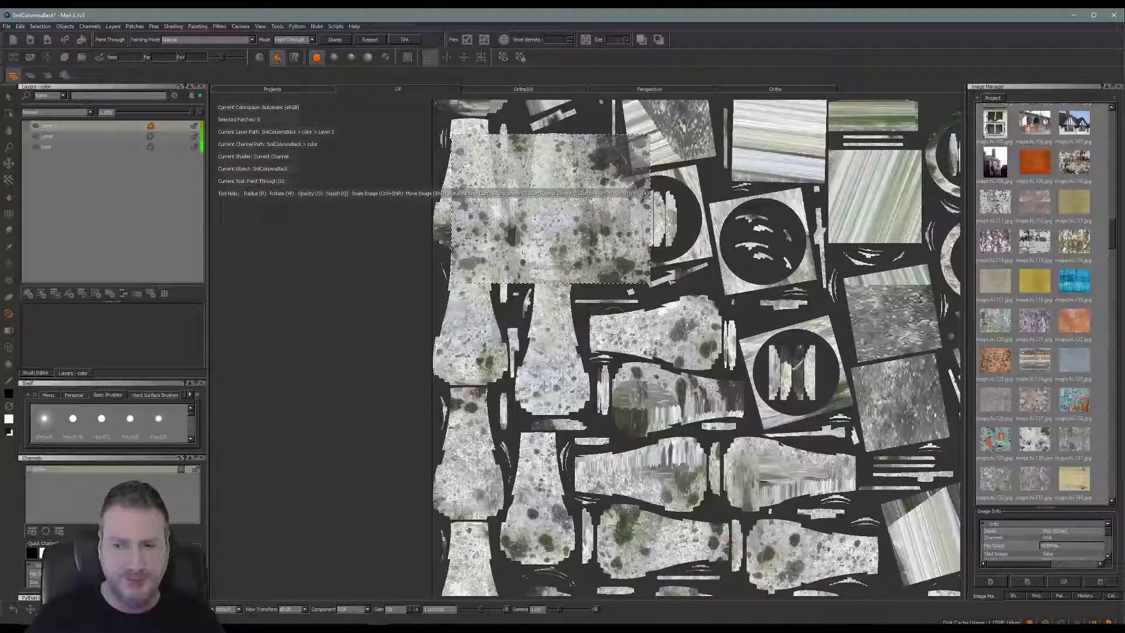
{"action": "mouse_move", "coordinate": [567, 327]}
{"action": "middle_mouse_down", "text": "alt"}
{"action": "mouse_move", "coordinate": [542, 263]}
{"action": "mouse_move", "coordinate": [562, 431]}
{"action": "middle_mouse_up", "text": "alt"}
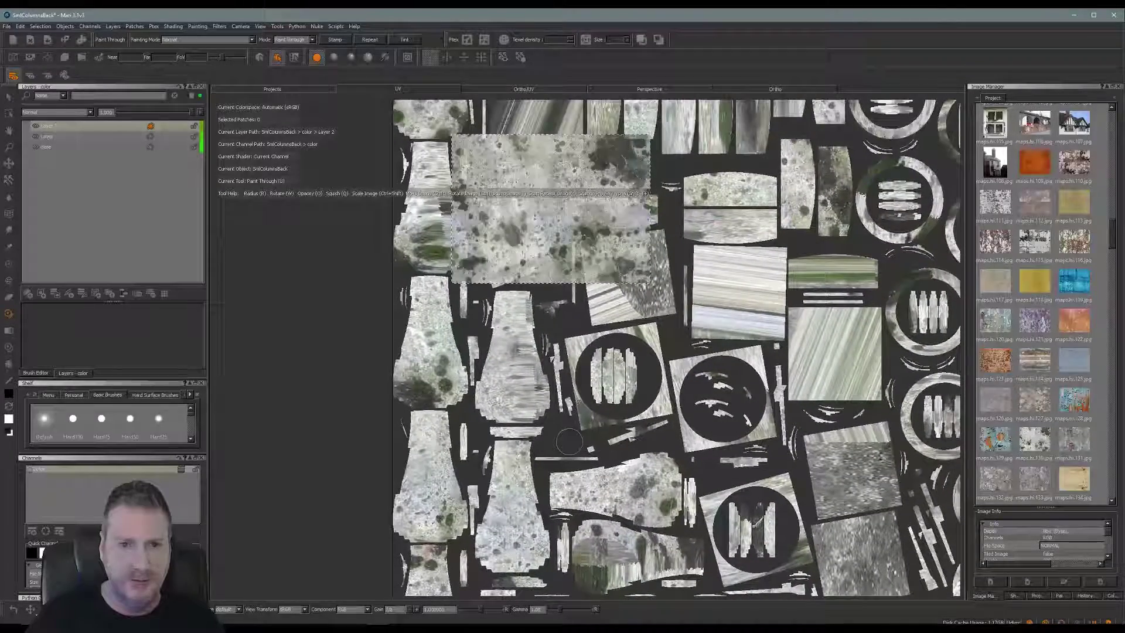
{"action": "mouse_move", "coordinate": [563, 235]}
{"action": "left_mouse_down", "text": "shift"}
{"action": "mouse_move", "coordinate": [547, 391]}
{"action": "mouse_move", "coordinate": [537, 391]}
{"action": "left_mouse_up", "text": "shift"}
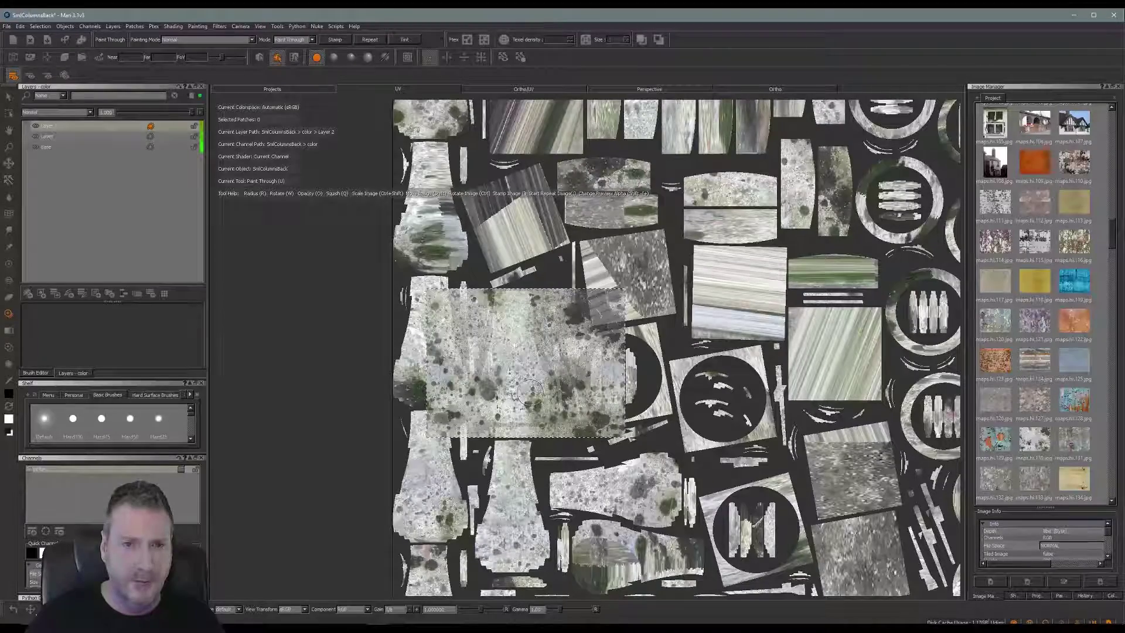
Paint the stone image over the stretched baluster shell midway up the UV tile's left-edge column.
{"action": "left_click_drag", "start_coordinate": [531, 384], "coordinate": [497, 349], "text": "shift"}
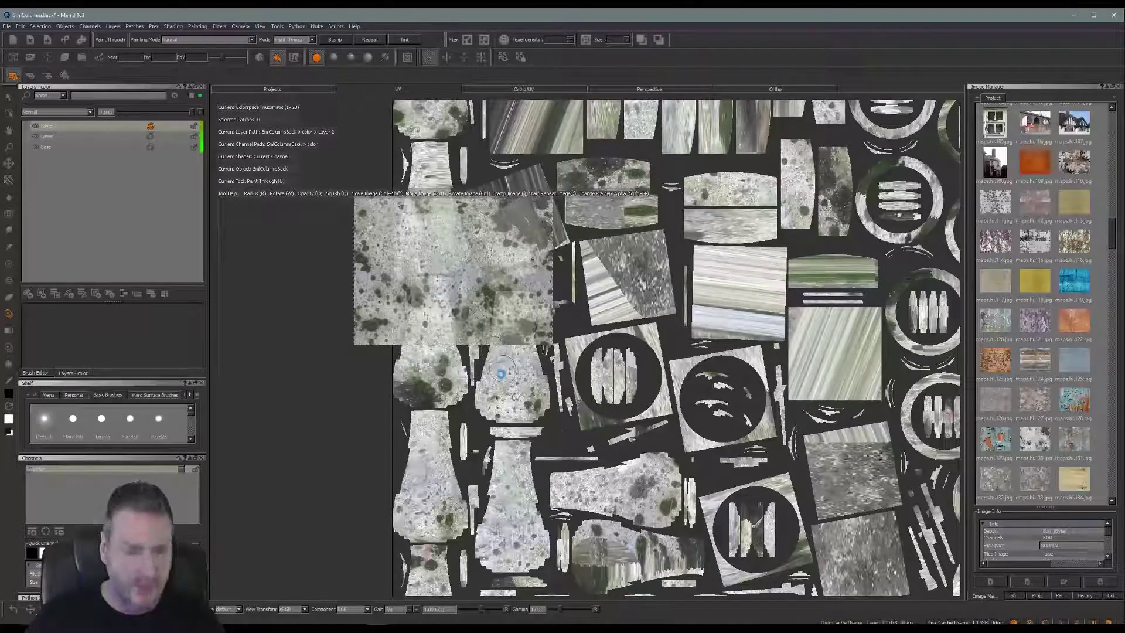
{"action": "left_click", "coordinate": [501, 371]}
{"action": "middle_click_drag", "start_coordinate": [502, 368], "coordinate": [534, 523], "text": "alt"}
{"action": "mouse_move", "coordinate": [499, 271]}
{"action": "left_mouse_down", "text": "shift"}
{"action": "mouse_move", "coordinate": [522, 301]}
{"action": "mouse_move", "coordinate": [517, 375]}
{"action": "mouse_move", "coordinate": [540, 374]}
{"action": "mouse_move", "coordinate": [496, 380]}
{"action": "left_mouse_up", "text": "shift"}
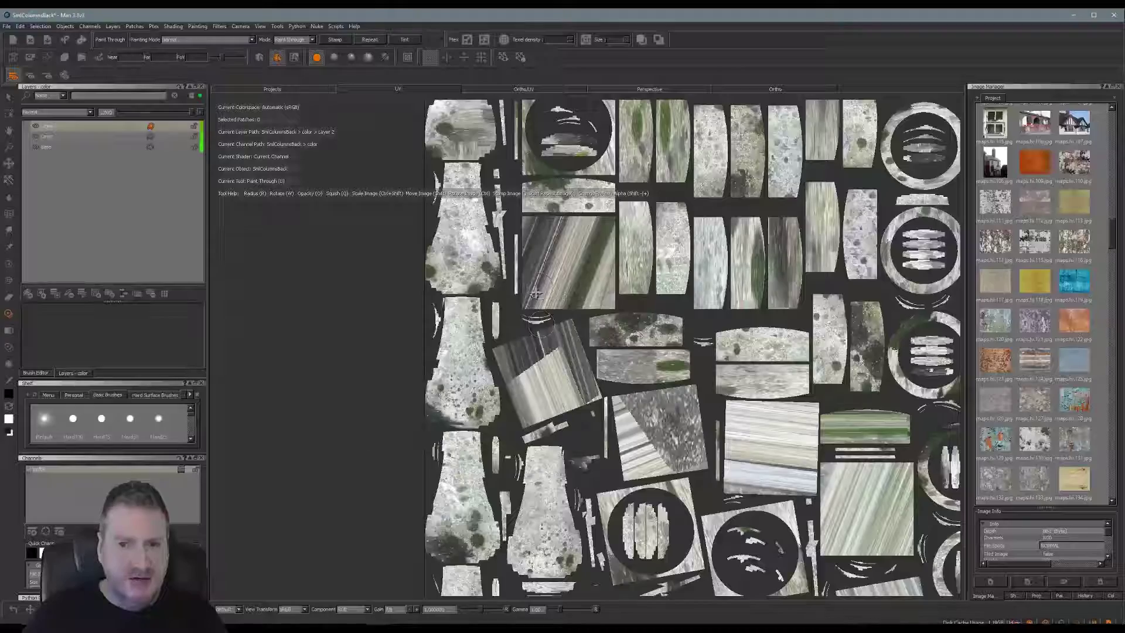
Paint the stone image over the two uppermost stretched shells in the left-edge column of the UV tile.
{"action": "middle_click_drag", "start_coordinate": [532, 178], "coordinate": [521, 422], "text": "alt"}
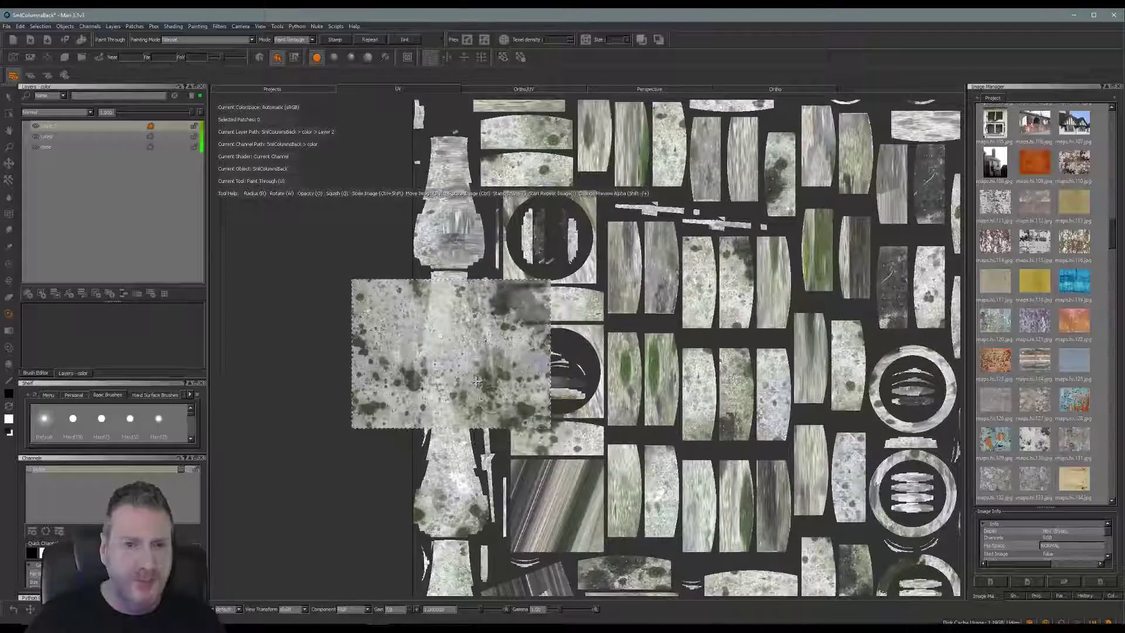
{"action": "left_click_drag", "start_coordinate": [477, 382], "coordinate": [484, 363], "text": "shift"}
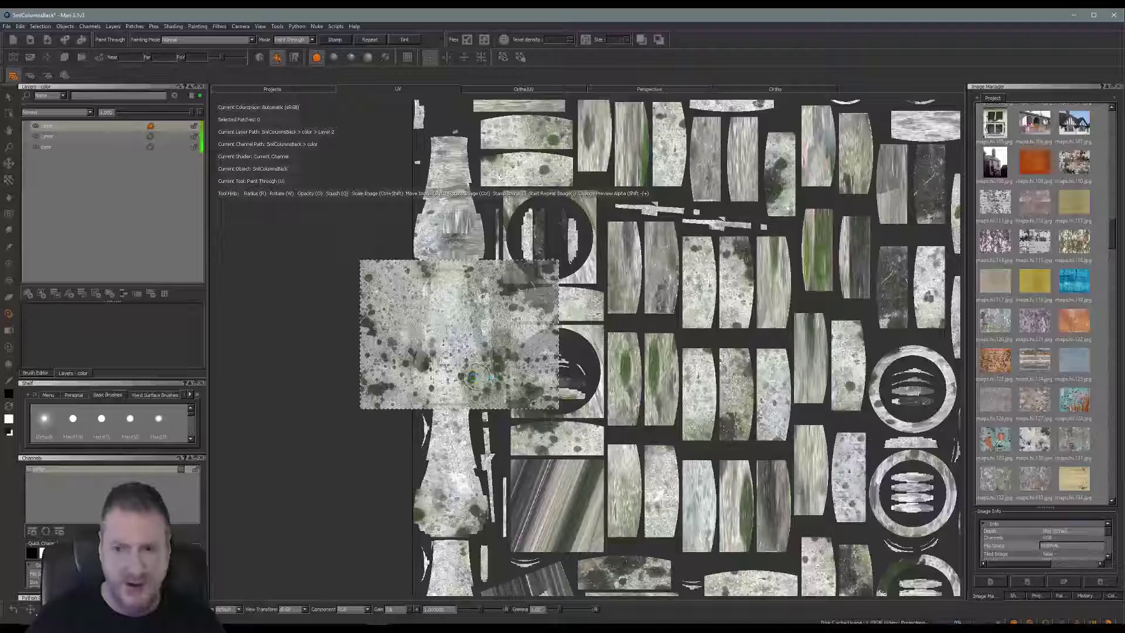
{"action": "mouse_move", "coordinate": [595, 284]}
{"action": "middle_mouse_down", "text": "alt"}
{"action": "mouse_move", "coordinate": [589, 334]}
{"action": "mouse_move", "coordinate": [622, 467]}
{"action": "middle_mouse_up", "text": "alt"}
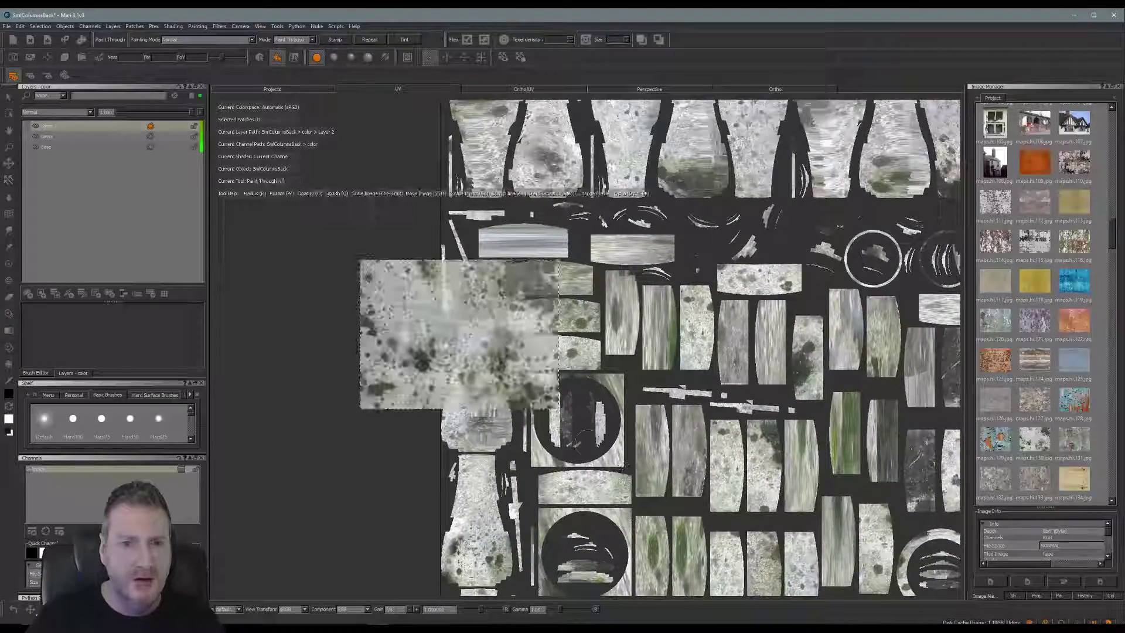
{"action": "left_click_drag", "start_coordinate": [543, 381], "coordinate": [574, 441], "text": "shift"}
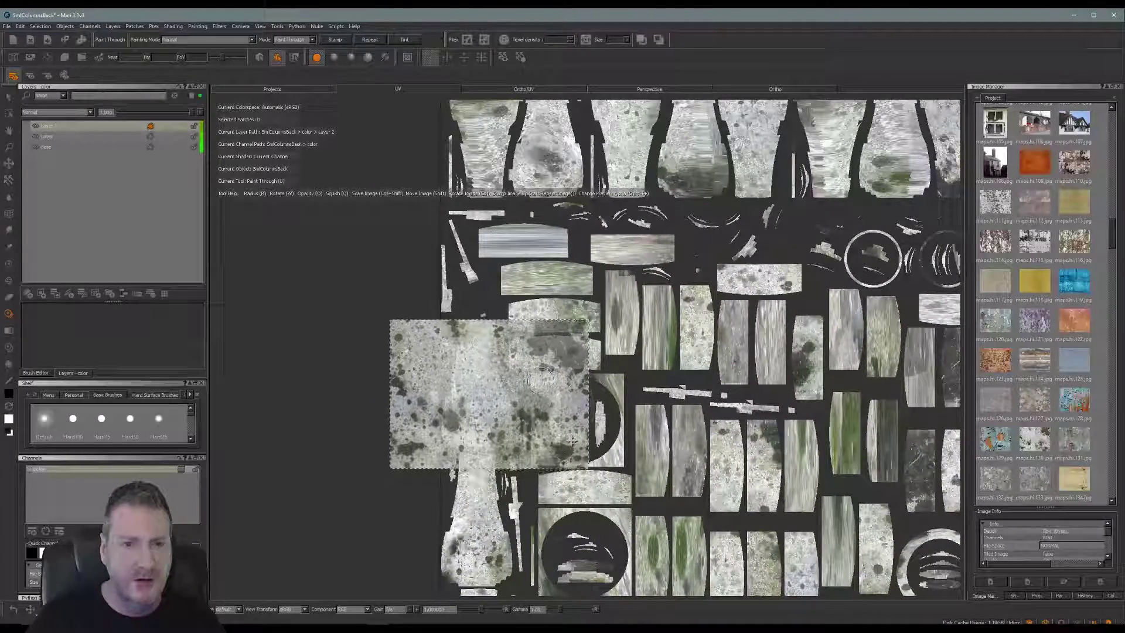
{"action": "left_click_drag", "start_coordinate": [486, 345], "coordinate": [483, 326]}
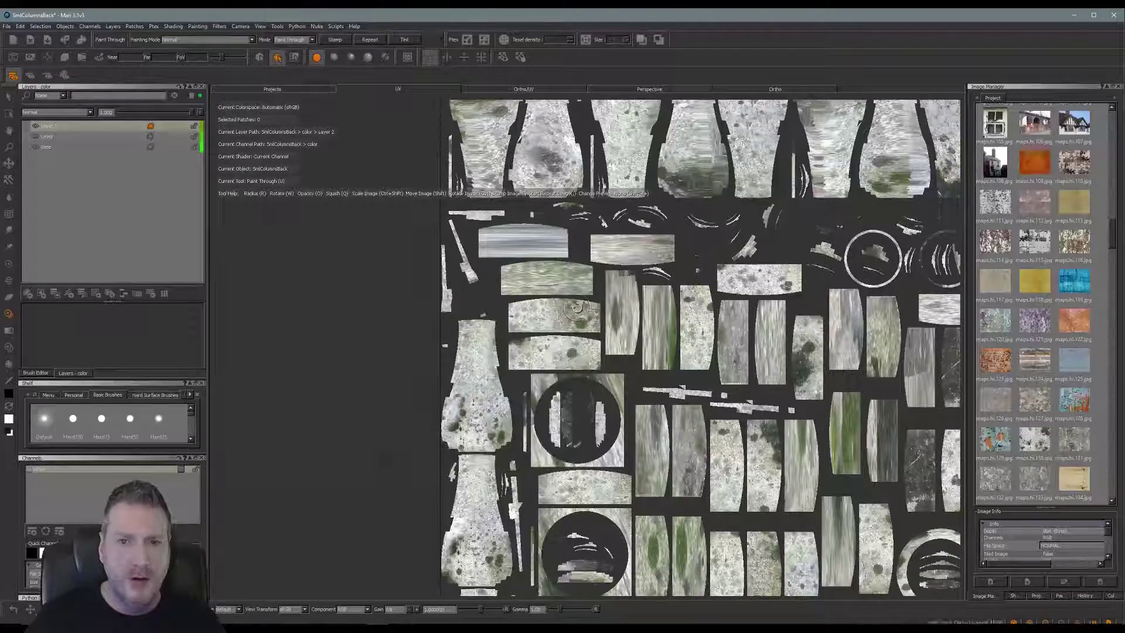
Paint the stone image over the first shell in the second row from the top of the UV tile.
{"action": "middle_click_drag", "start_coordinate": [577, 309], "coordinate": [566, 551], "text": "alt"}
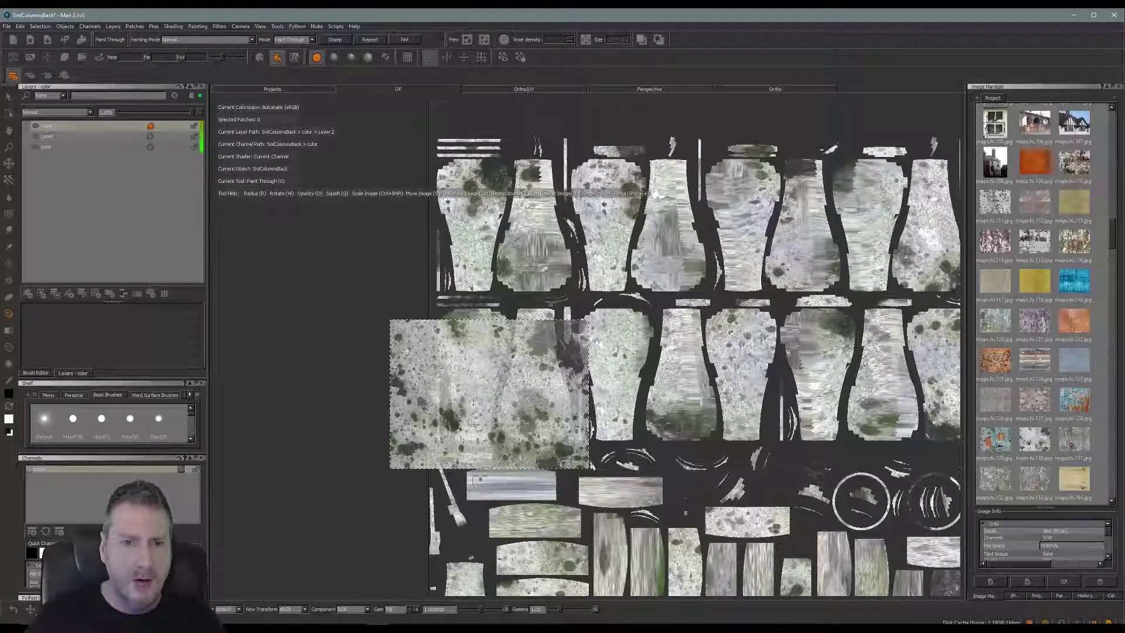
{"action": "left_click_drag", "start_coordinate": [466, 447], "coordinate": [453, 430], "text": "shift"}
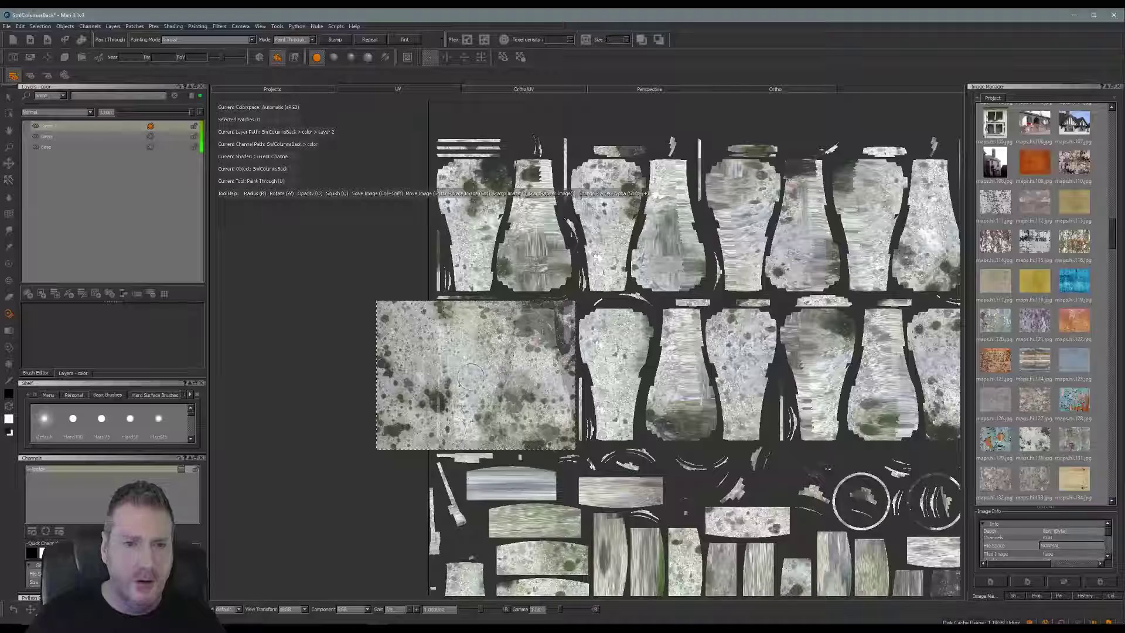
{"action": "left_click_drag", "start_coordinate": [468, 350], "coordinate": [466, 344]}
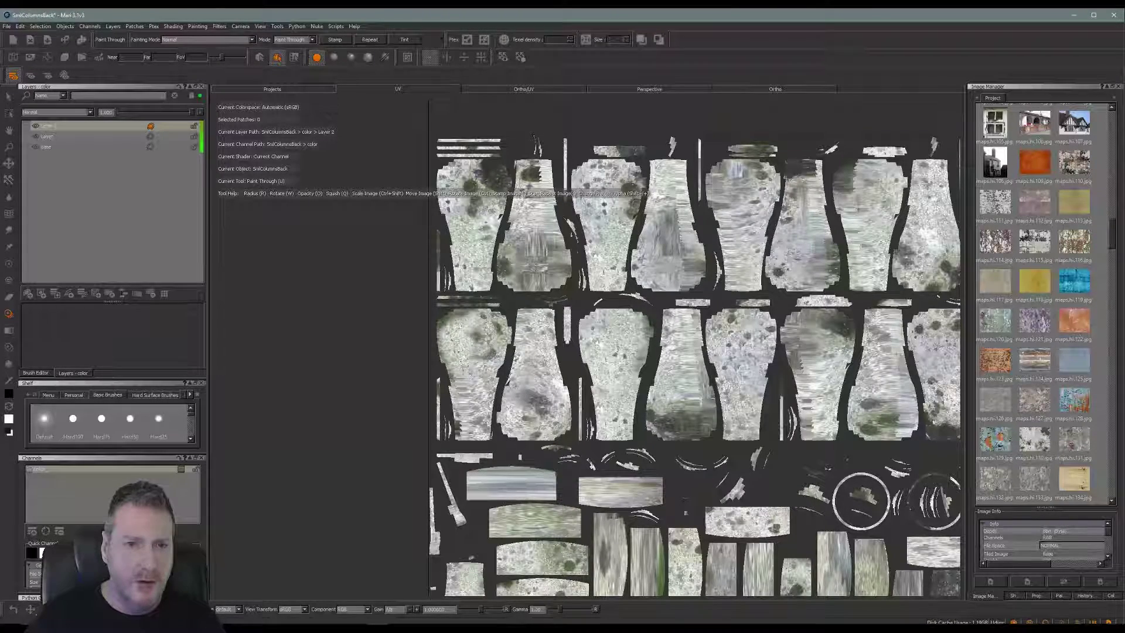
{"action": "mouse_move", "coordinate": [458, 337]}
{"action": "left_mouse_down"}
{"action": "mouse_move", "coordinate": [453, 378]}
{"action": "mouse_move", "coordinate": [467, 423]}
{"action": "mouse_move", "coordinate": [482, 406]}
{"action": "left_mouse_up"}
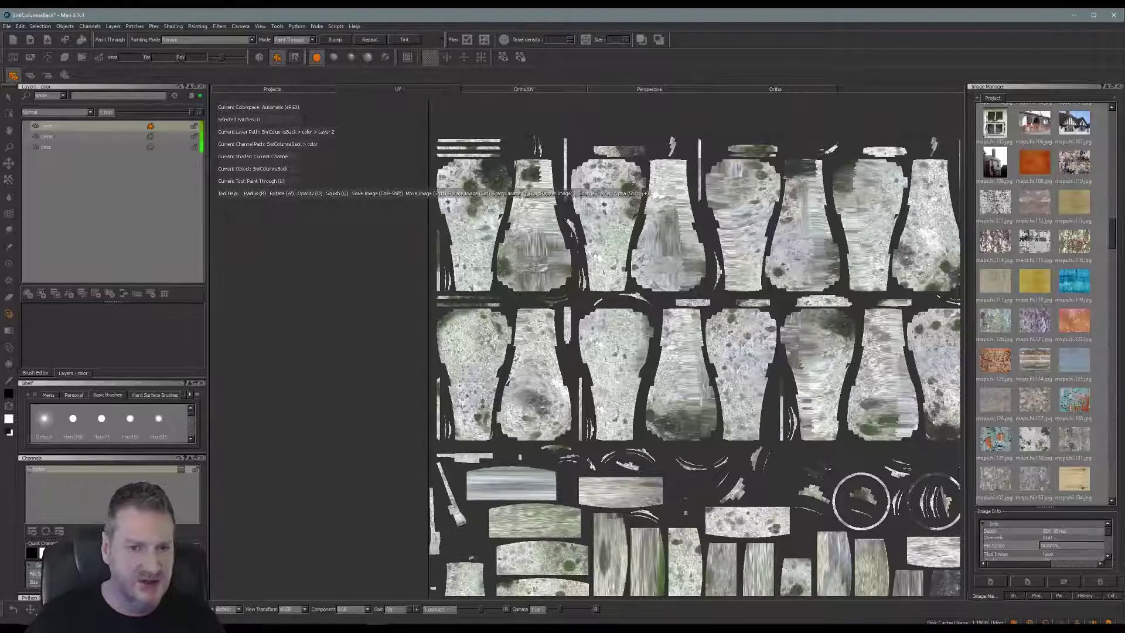
{"action": "left_click_drag", "start_coordinate": [488, 329], "coordinate": [490, 331]}
Shift the stone image along the second row and paint it over the second and fourth baluster shells.
{"action": "left_click_drag", "start_coordinate": [501, 376], "coordinate": [570, 367], "text": "shift"}
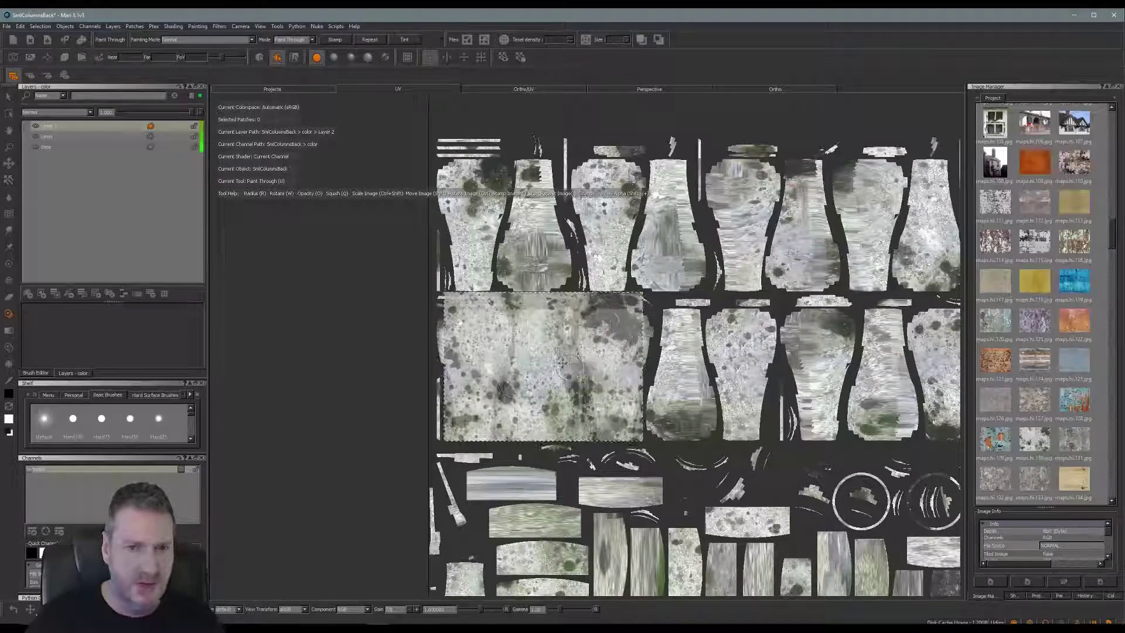
{"action": "mouse_move", "coordinate": [541, 322]}
{"action": "left_mouse_down"}
{"action": "mouse_move", "coordinate": [531, 359]}
{"action": "mouse_move", "coordinate": [544, 378]}
{"action": "mouse_move", "coordinate": [527, 410]}
{"action": "mouse_move", "coordinate": [676, 397]}
{"action": "mouse_move", "coordinate": [679, 383]}
{"action": "left_mouse_up"}
{"action": "mouse_move", "coordinate": [678, 322]}
{"action": "left_mouse_down"}
{"action": "mouse_move", "coordinate": [694, 406]}
{"action": "mouse_move", "coordinate": [673, 425]}
{"action": "mouse_move", "coordinate": [700, 426]}
{"action": "mouse_move", "coordinate": [704, 399]}
{"action": "mouse_move", "coordinate": [711, 412]}
{"action": "mouse_move", "coordinate": [653, 413]}
{"action": "mouse_move", "coordinate": [665, 389]}
{"action": "left_mouse_up"}
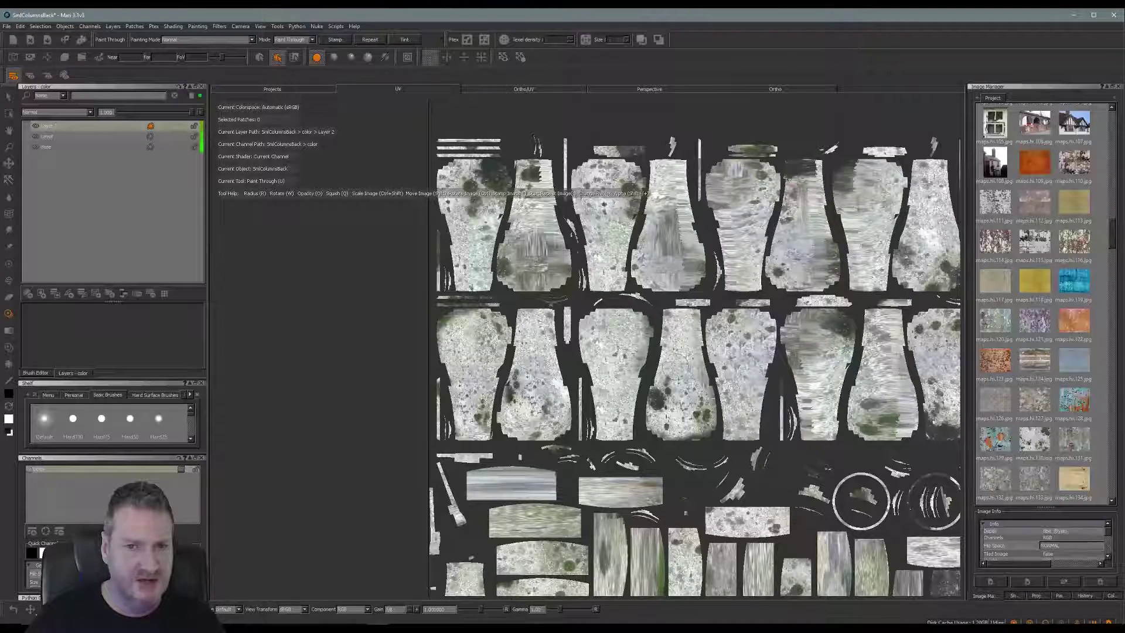
Move the stone image up to the top row and paint it over the first two baluster shells.
{"action": "mouse_move", "coordinate": [753, 428]}
{"action": "left_mouse_down", "text": "shift"}
{"action": "mouse_move", "coordinate": [599, 426]}
{"action": "mouse_move", "coordinate": [593, 278]}
{"action": "left_mouse_up", "text": "shift"}
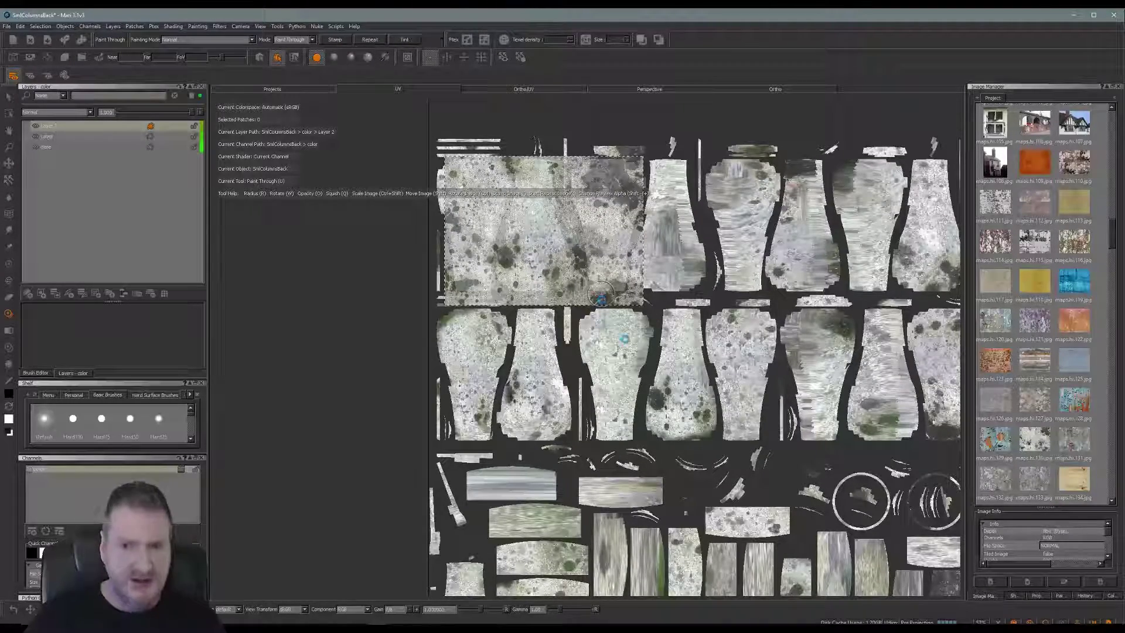
{"action": "mouse_move", "coordinate": [746, 381]}
{"action": "middle_mouse_down", "text": "alt"}
{"action": "mouse_move", "coordinate": [680, 443]}
{"action": "mouse_move", "coordinate": [595, 479]}
{"action": "middle_mouse_up", "text": "alt"}
{"action": "mouse_move", "coordinate": [531, 222]}
{"action": "left_mouse_down", "text": "shift"}
{"action": "mouse_move", "coordinate": [492, 267]}
{"action": "mouse_move", "coordinate": [381, 318]}
{"action": "left_mouse_up", "text": "shift"}
{"action": "key", "text": "apostrophe"}
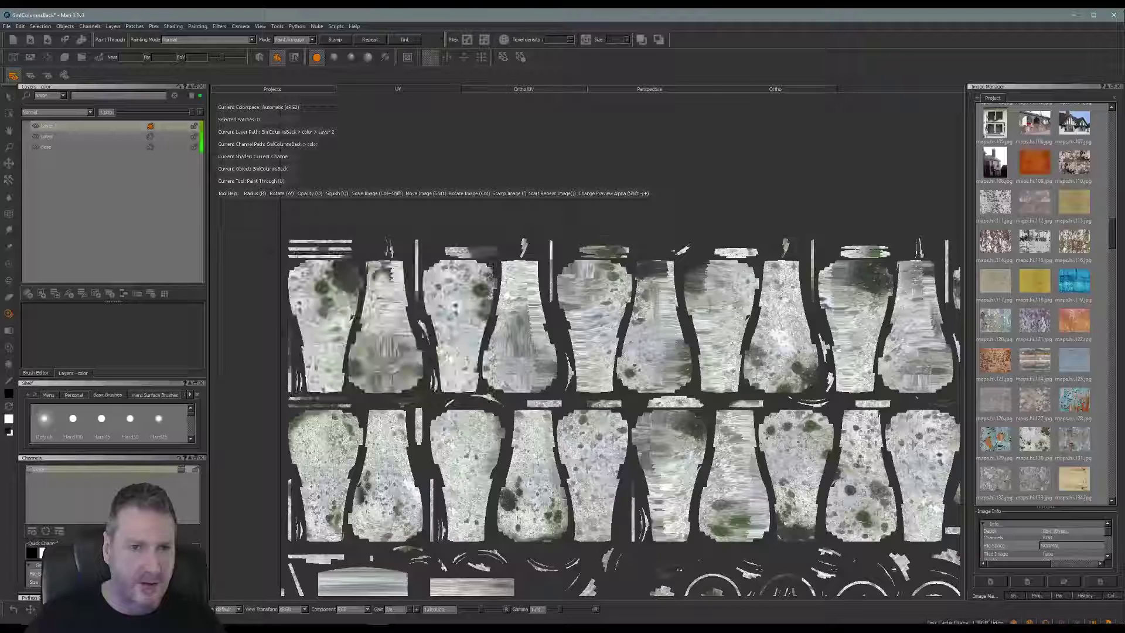
{"action": "mouse_move", "coordinate": [388, 280]}
{"action": "left_mouse_down"}
{"action": "mouse_move", "coordinate": [396, 337]}
{"action": "mouse_move", "coordinate": [368, 376]}
{"action": "mouse_move", "coordinate": [404, 354]}
{"action": "mouse_move", "coordinate": [413, 369]}
{"action": "mouse_move", "coordinate": [562, 373]}
{"action": "left_mouse_up"}
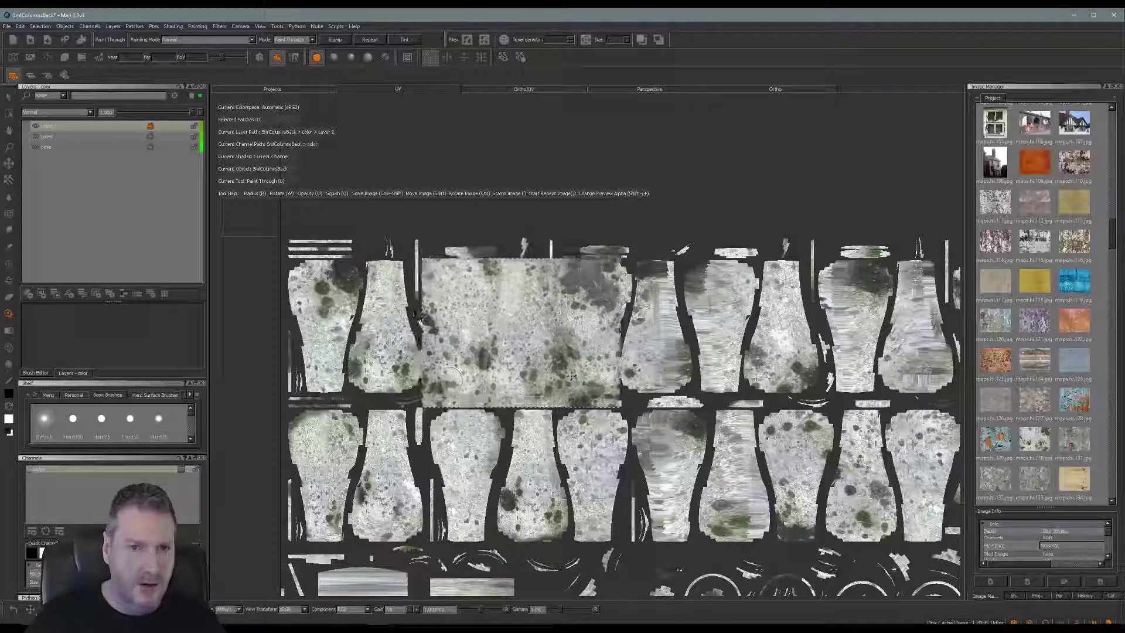
Continue along the top row, painting the stone image over the stretched baluster shells up to the seventh.
{"action": "left_click_drag", "start_coordinate": [518, 275], "coordinate": [518, 376]}
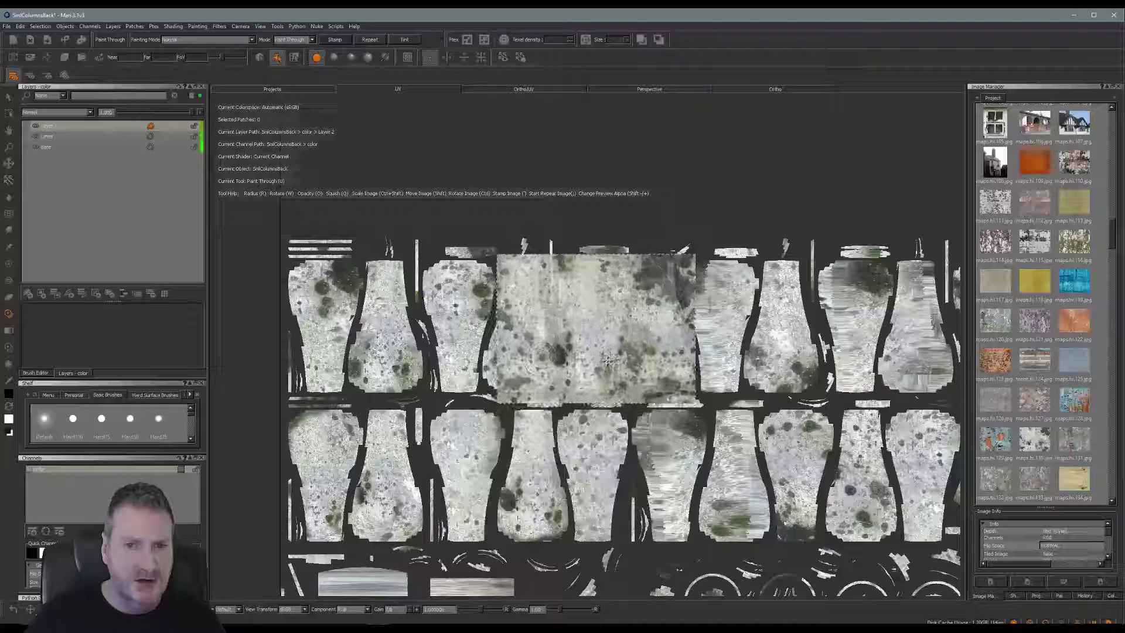
{"action": "left_click_drag", "start_coordinate": [607, 359], "coordinate": [607, 356], "text": "shift"}
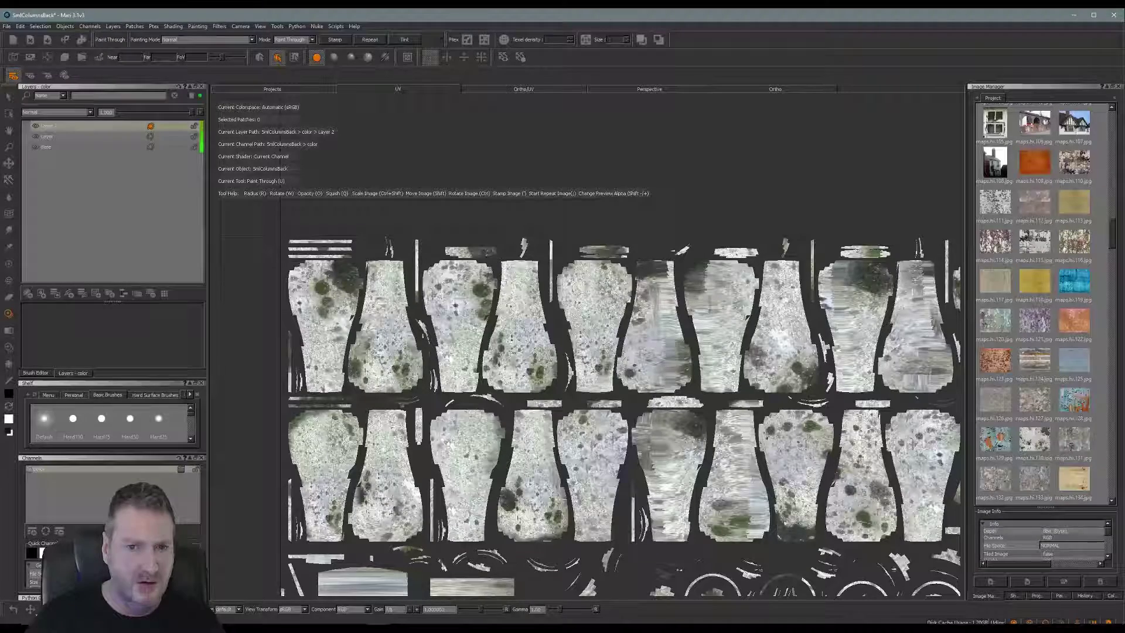
{"action": "left_click_drag", "start_coordinate": [592, 374], "coordinate": [665, 376], "text": "shift"}
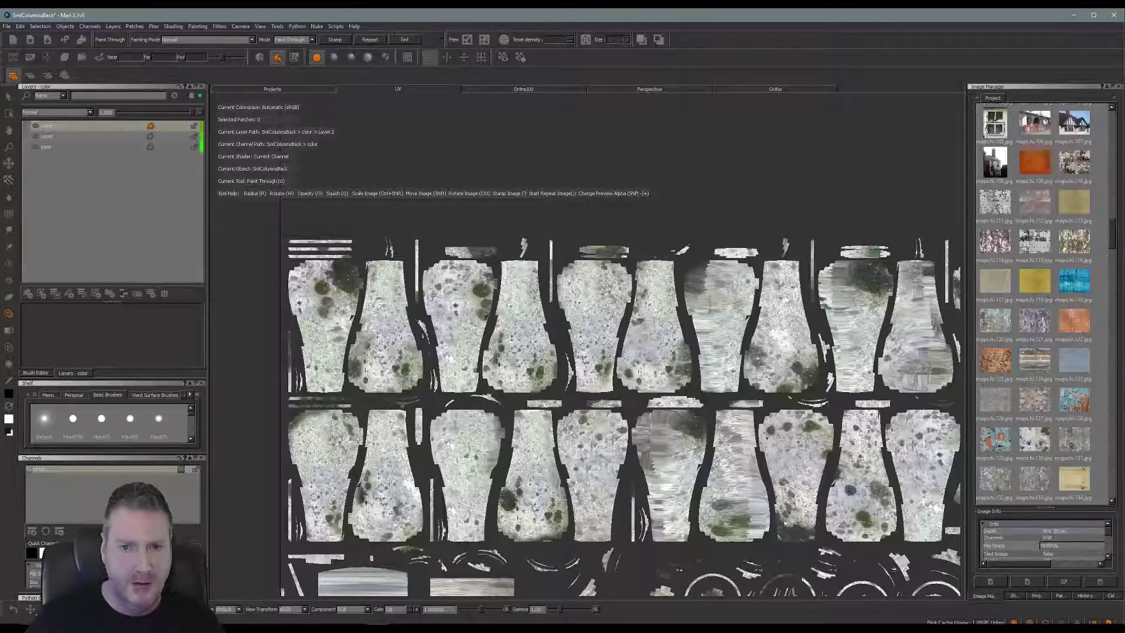
{"action": "mouse_move", "coordinate": [614, 241]}
{"action": "left_mouse_down", "text": "shift"}
{"action": "mouse_move", "coordinate": [677, 251]}
{"action": "mouse_move", "coordinate": [668, 246]}
{"action": "left_mouse_up", "text": "shift"}
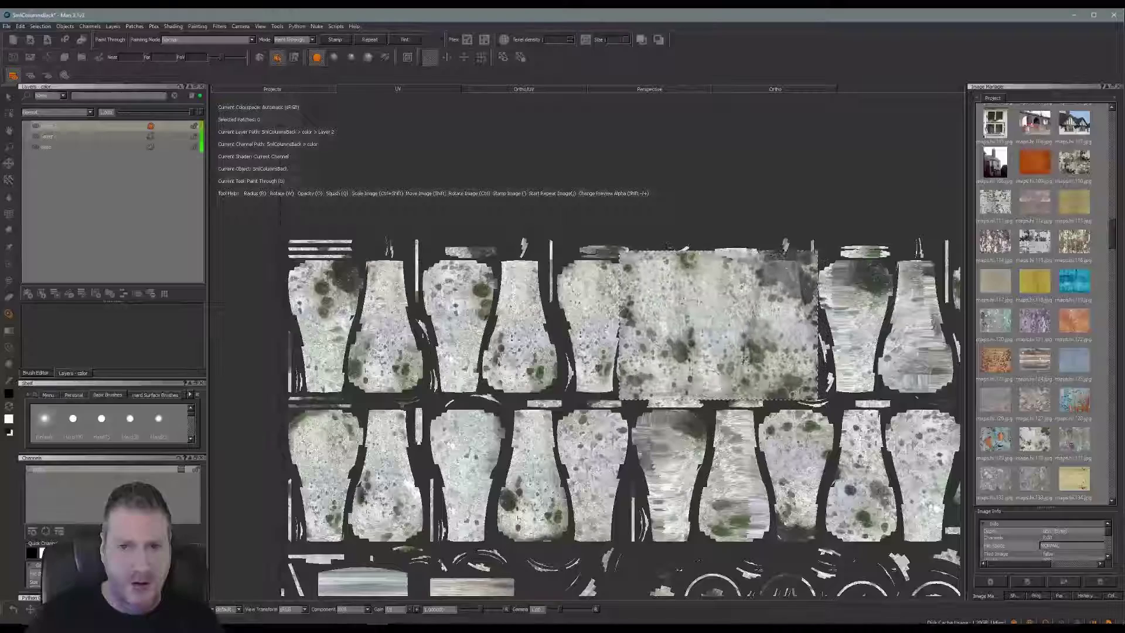
{"action": "mouse_move", "coordinate": [716, 279]}
{"action": "left_mouse_down"}
{"action": "mouse_move", "coordinate": [711, 270]}
{"action": "mouse_move", "coordinate": [724, 269]}
{"action": "left_mouse_up"}
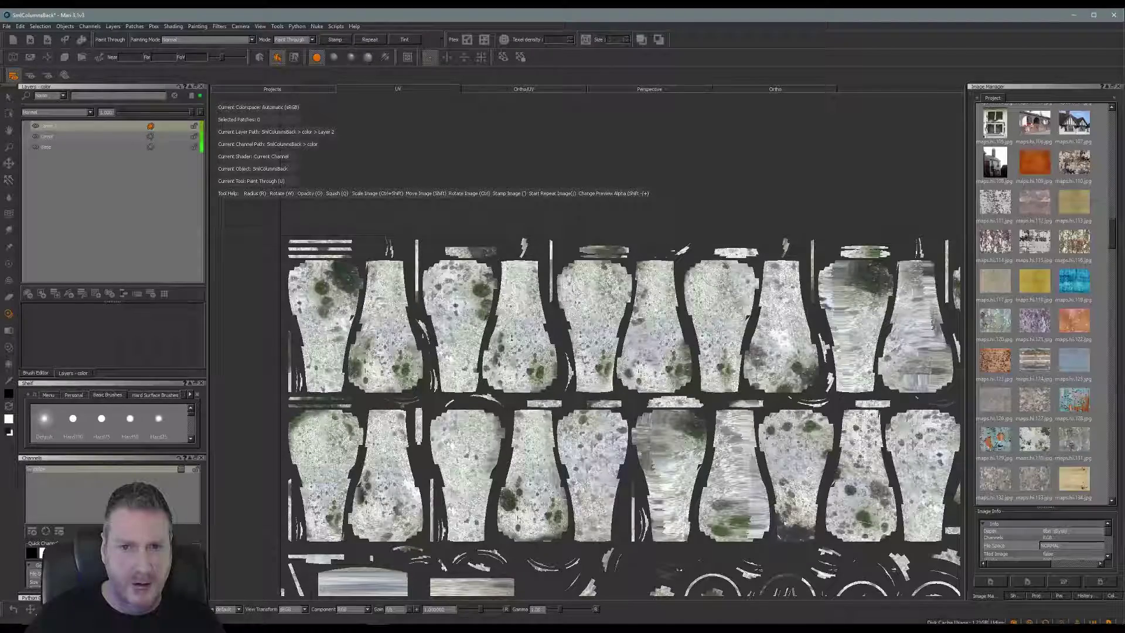
Paint the stone image over the stretched sixth and seventh baluster shells in the second row.
{"action": "left_click_drag", "start_coordinate": [742, 347], "coordinate": [700, 503], "text": "shift"}
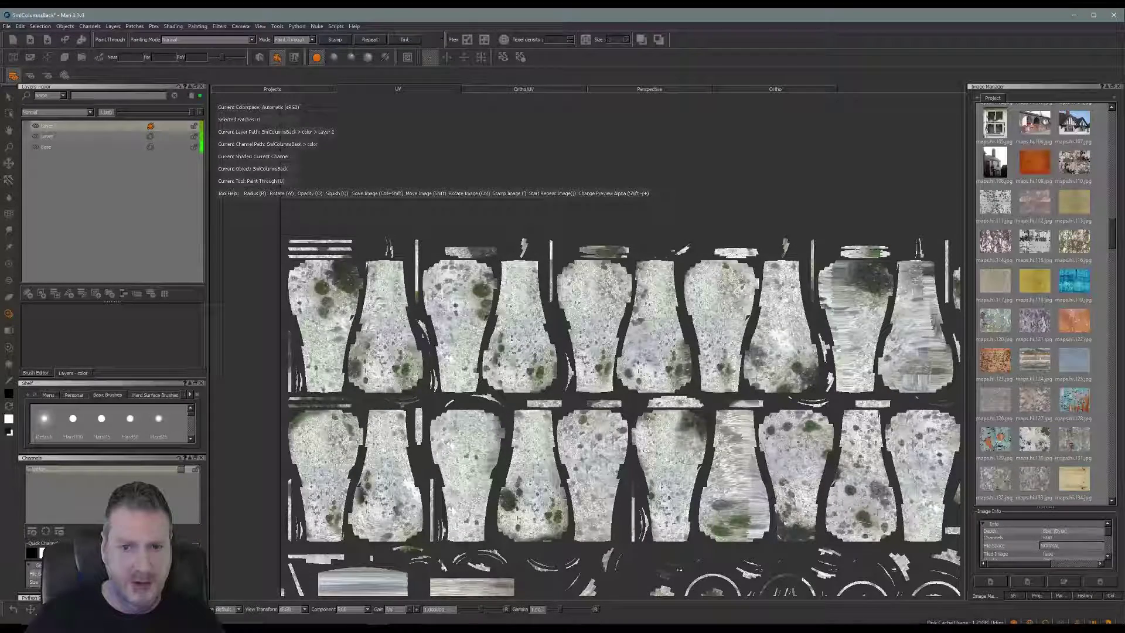
{"action": "mouse_move", "coordinate": [649, 424]}
{"action": "left_mouse_down", "text": "shift"}
{"action": "mouse_move", "coordinate": [668, 515]}
{"action": "mouse_move", "coordinate": [708, 397]}
{"action": "mouse_move", "coordinate": [717, 403]}
{"action": "left_mouse_up", "text": "shift"}
{"action": "left_click_drag", "start_coordinate": [790, 480], "coordinate": [799, 521]}
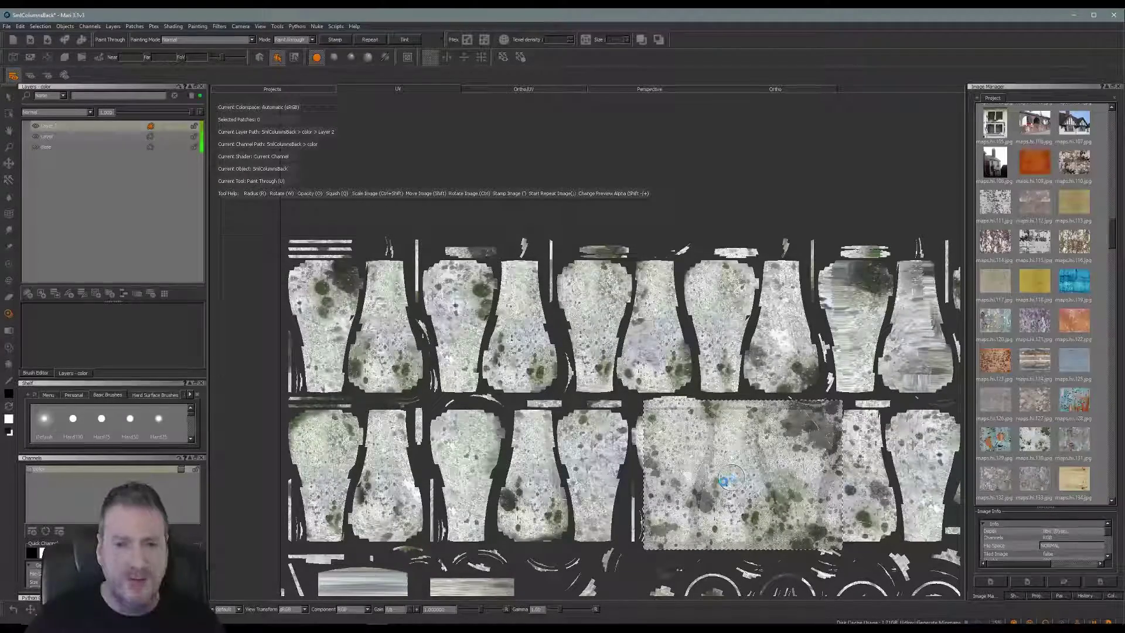
{"action": "left_click_drag", "start_coordinate": [731, 477], "coordinate": [722, 482]}
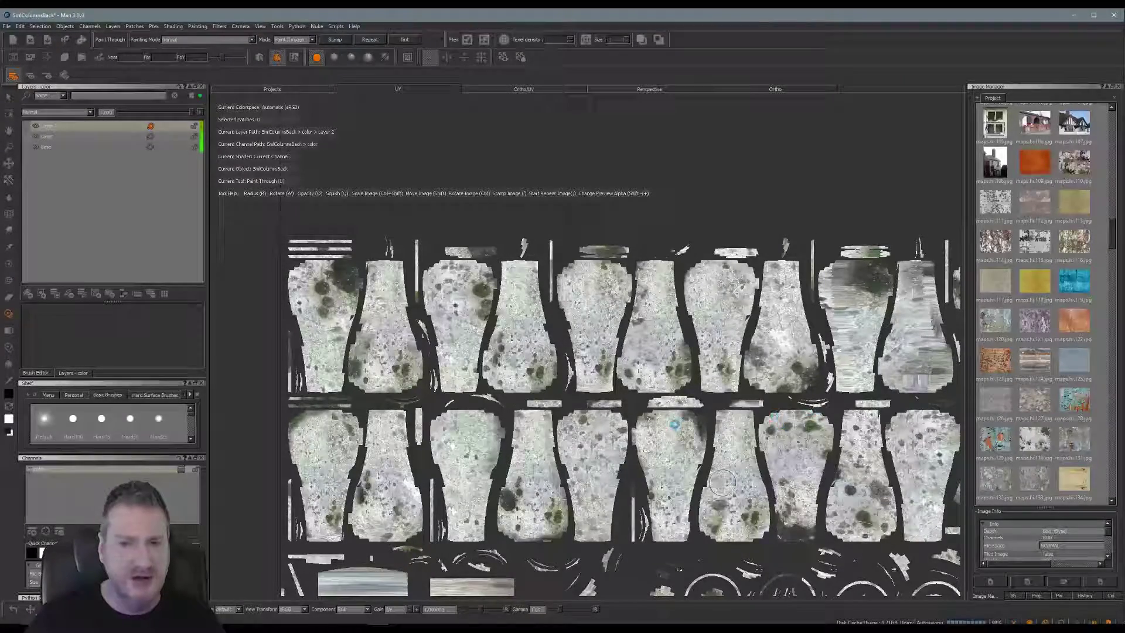
Paint the stone image over the stretched ninth and tenth baluster shells in the top row.
{"action": "mouse_move", "coordinate": [722, 482]}
{"action": "middle_mouse_down", "text": "alt"}
{"action": "mouse_move", "coordinate": [647, 526]}
{"action": "mouse_move", "coordinate": [567, 472]}
{"action": "mouse_move", "coordinate": [498, 474]}
{"action": "middle_mouse_up", "text": "alt"}
{"action": "mouse_move", "coordinate": [801, 505]}
{"action": "left_mouse_down", "text": "shift"}
{"action": "mouse_move", "coordinate": [766, 571]}
{"action": "mouse_move", "coordinate": [484, 568]}
{"action": "mouse_move", "coordinate": [577, 446]}
{"action": "mouse_move", "coordinate": [701, 358]}
{"action": "mouse_move", "coordinate": [693, 349]}
{"action": "left_mouse_up", "text": "shift"}
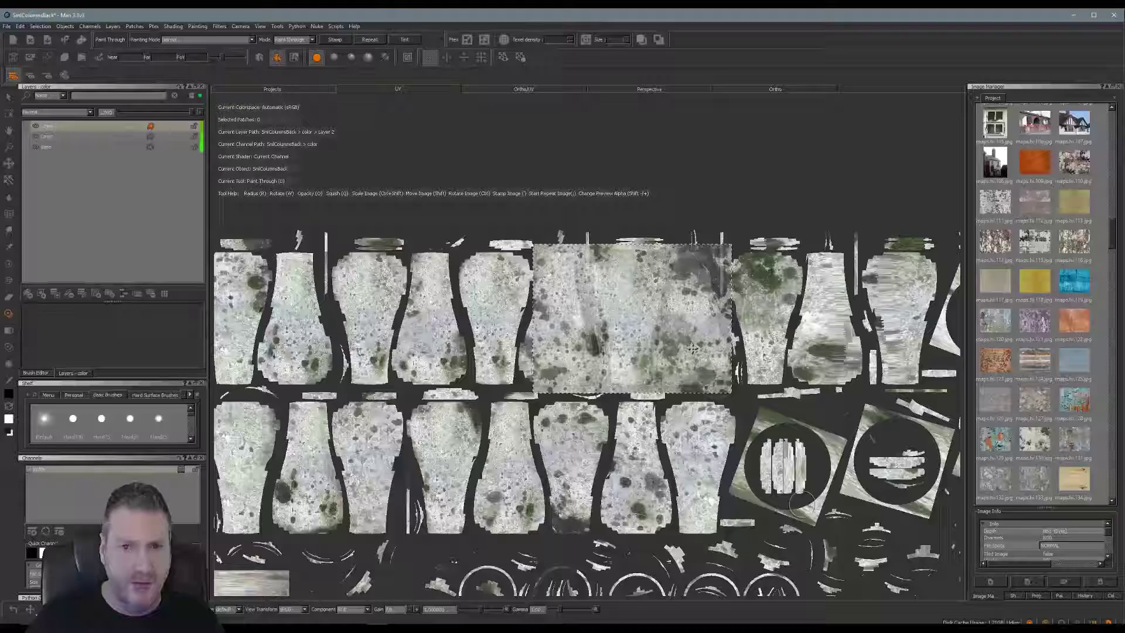
{"action": "mouse_move", "coordinate": [647, 271]}
{"action": "left_mouse_down"}
{"action": "mouse_move", "coordinate": [613, 272]}
{"action": "mouse_move", "coordinate": [623, 263]}
{"action": "left_mouse_up"}
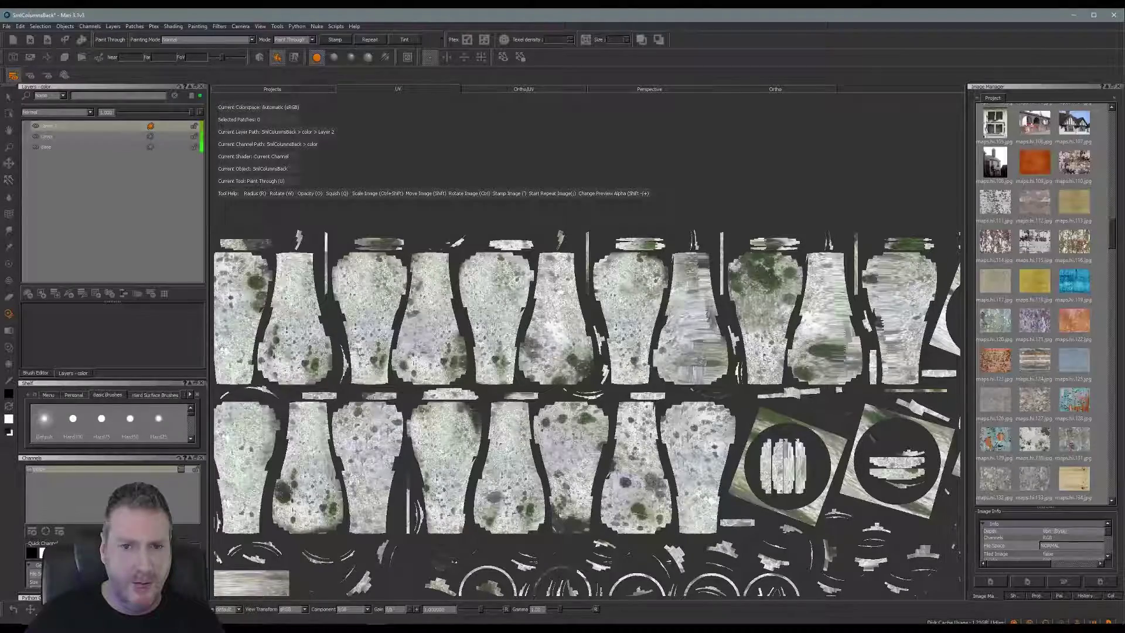
{"action": "mouse_move", "coordinate": [615, 322]}
{"action": "left_mouse_down", "text": "shift"}
{"action": "mouse_move", "coordinate": [604, 497]}
{"action": "mouse_move", "coordinate": [681, 314]}
{"action": "left_mouse_up", "text": "shift"}
{"action": "left_click_drag", "start_coordinate": [683, 269], "coordinate": [688, 280]}
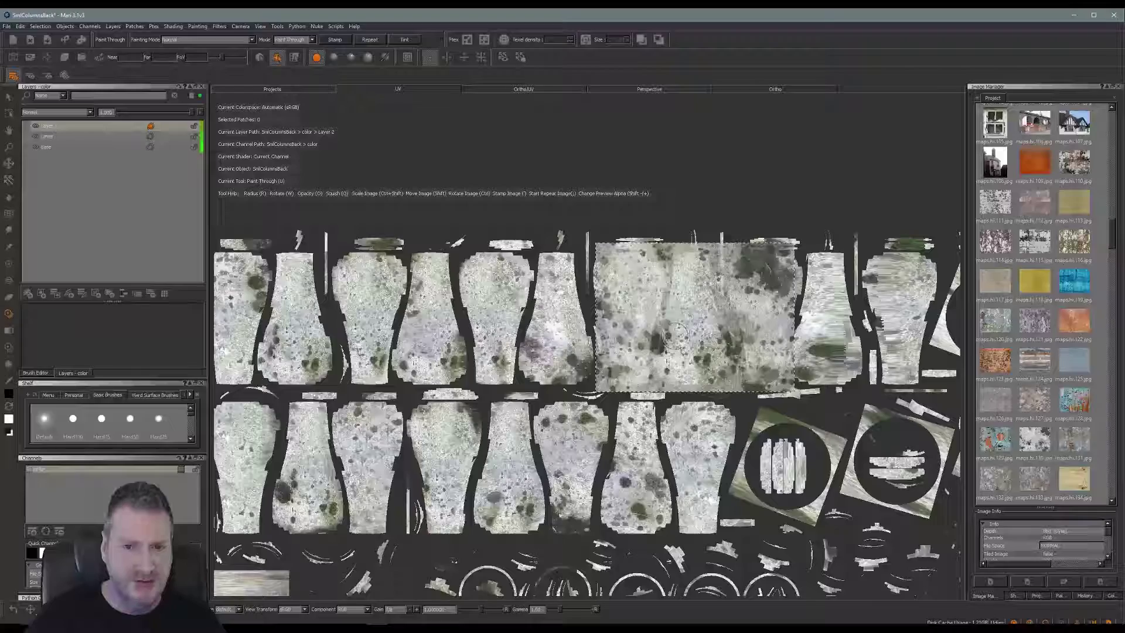
Paint the stone image over the remaining stretched baluster shells at the end of the top row.
{"action": "mouse_move", "coordinate": [711, 361]}
{"action": "left_mouse_down", "text": "shift"}
{"action": "mouse_move", "coordinate": [718, 439]}
{"action": "mouse_move", "coordinate": [832, 402]}
{"action": "mouse_move", "coordinate": [847, 364]}
{"action": "mouse_move", "coordinate": [713, 354]}
{"action": "left_mouse_up", "text": "shift"}
{"action": "mouse_move", "coordinate": [826, 305]}
{"action": "left_mouse_down"}
{"action": "mouse_move", "coordinate": [818, 270]}
{"action": "mouse_move", "coordinate": [832, 280]}
{"action": "mouse_move", "coordinate": [822, 351]}
{"action": "mouse_move", "coordinate": [832, 372]}
{"action": "left_mouse_up"}
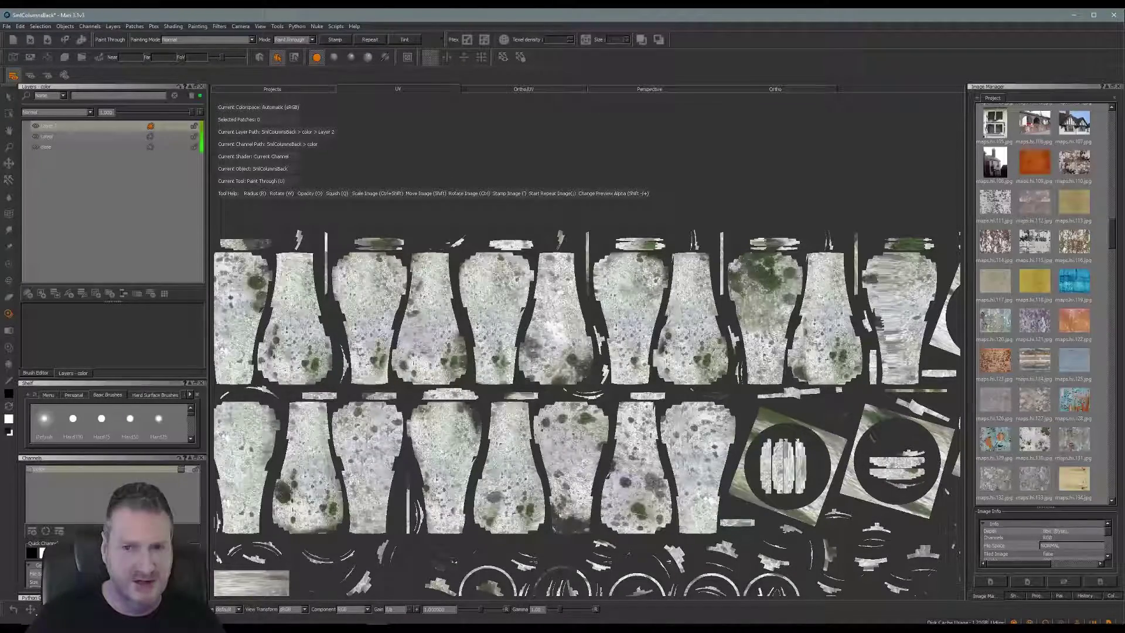
{"action": "key", "text": "b"}
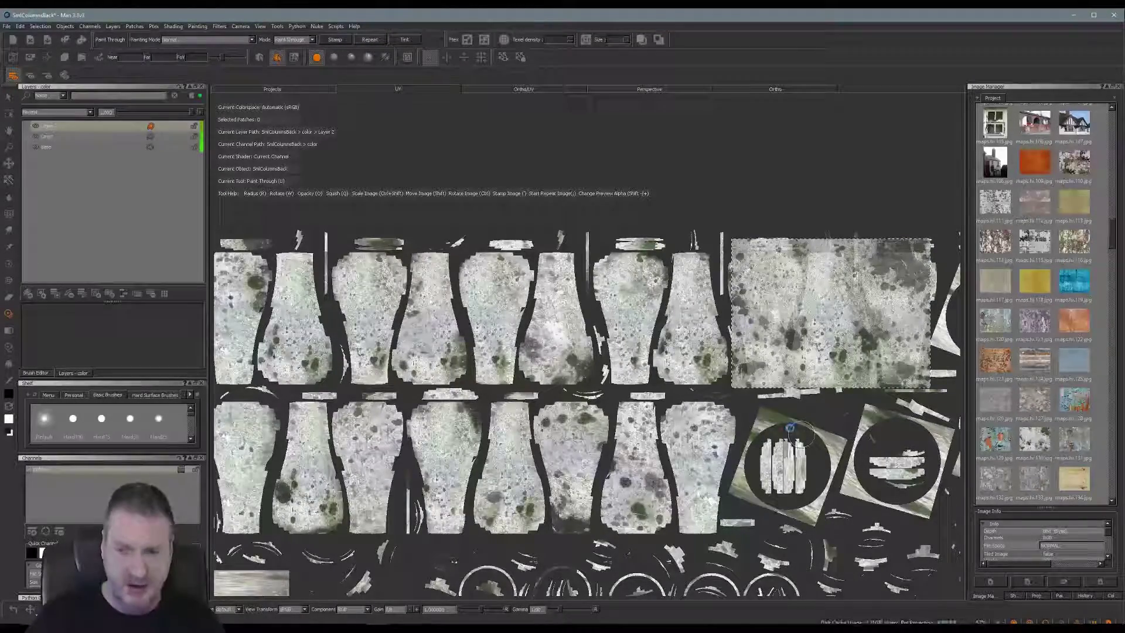
{"action": "middle_click_drag", "start_coordinate": [790, 427], "coordinate": [475, 385], "text": "alt"}
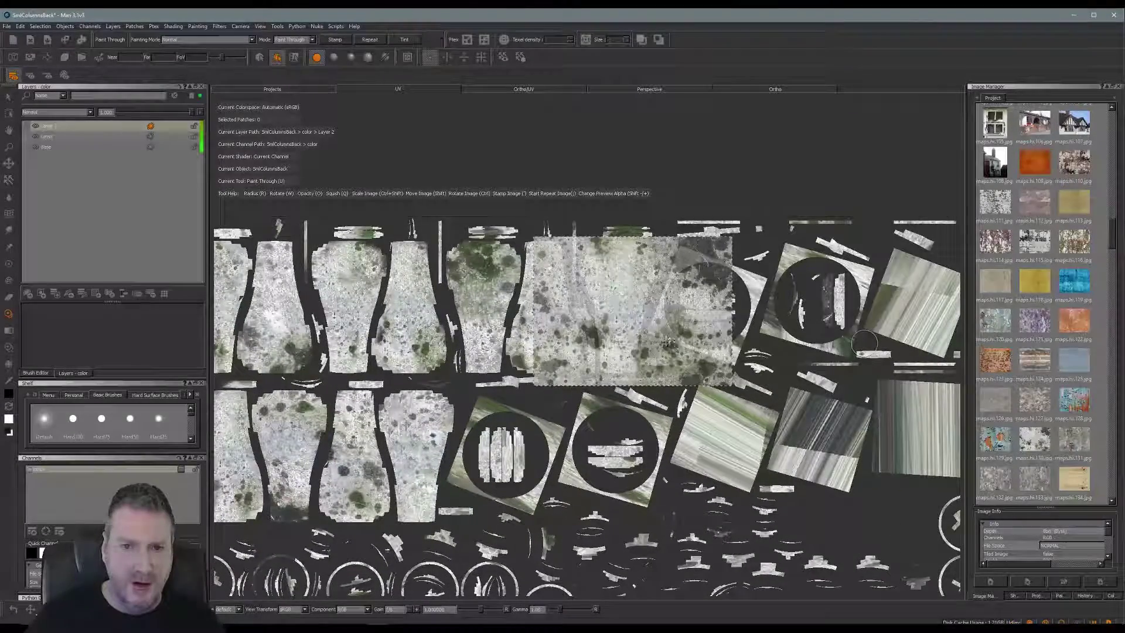
{"action": "left_click_drag", "start_coordinate": [669, 342], "coordinate": [673, 339], "text": "shift"}
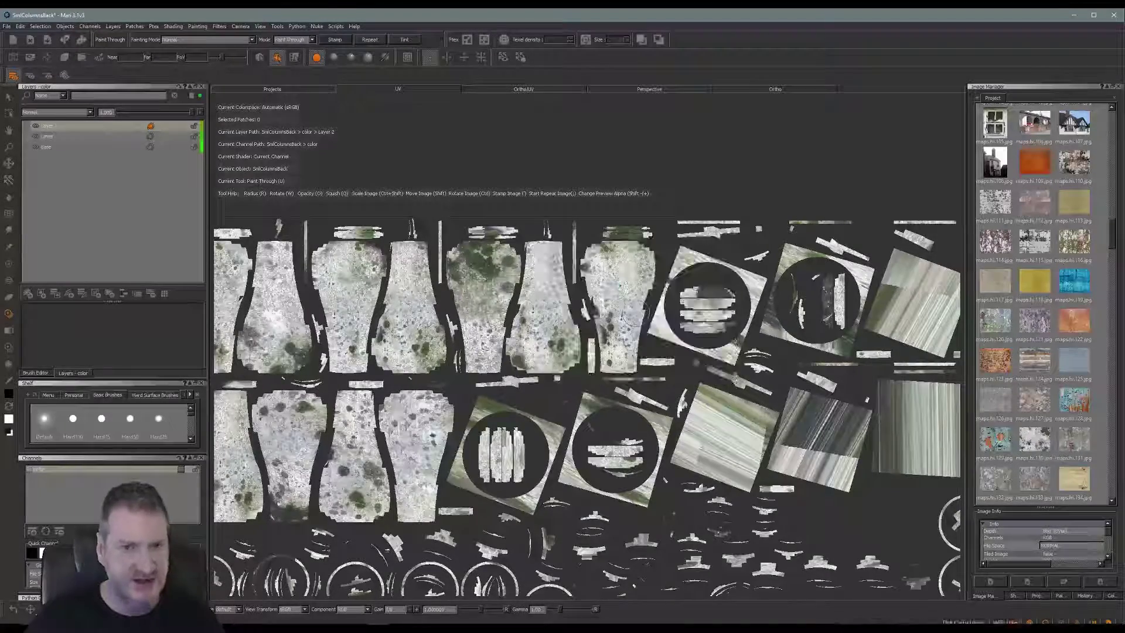
Look over the rest of the UV layout down to its lower edge for baluster shells with stretched texture.
{"action": "middle_click_drag", "start_coordinate": [614, 285], "coordinate": [644, 198], "text": "alt"}
{"action": "right_click_drag", "start_coordinate": [643, 198], "coordinate": [557, 198], "text": "alt"}
{"action": "right_click_drag", "start_coordinate": [597, 360], "coordinate": [590, 410], "text": "alt"}
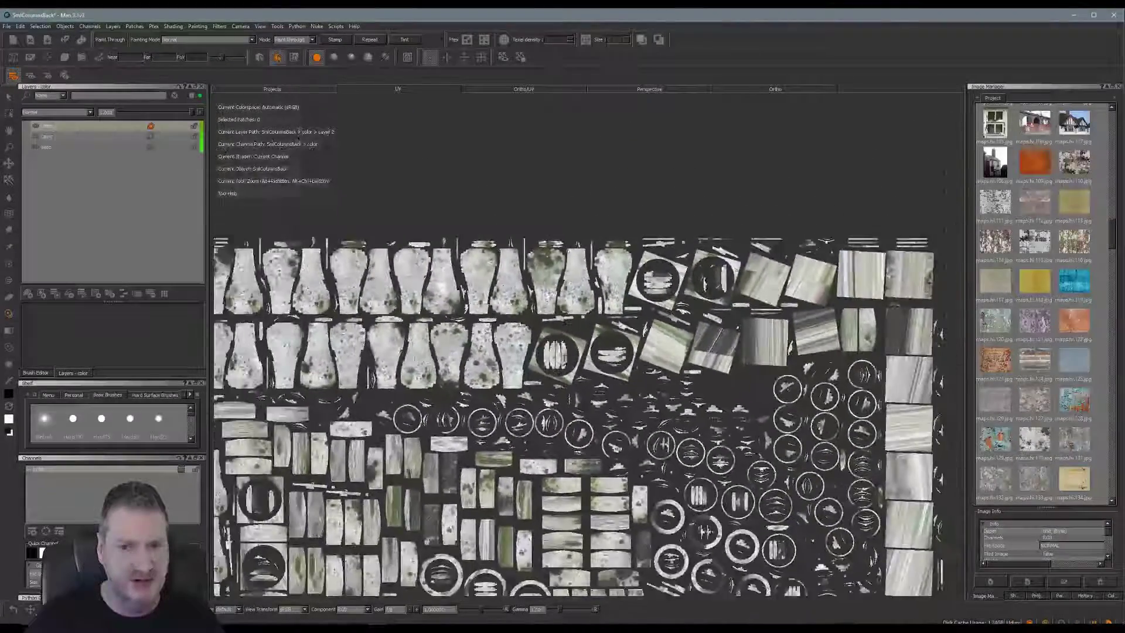
{"action": "middle_click_drag", "start_coordinate": [585, 569], "coordinate": [653, 402], "text": "alt"}
{"action": "middle_click_drag", "start_coordinate": [651, 574], "coordinate": [680, 451], "text": "alt"}
{"action": "middle_click_drag", "start_coordinate": [715, 560], "coordinate": [586, 460], "text": "alt"}
{"action": "right_click_drag", "start_coordinate": [592, 460], "coordinate": [680, 459], "text": "alt"}
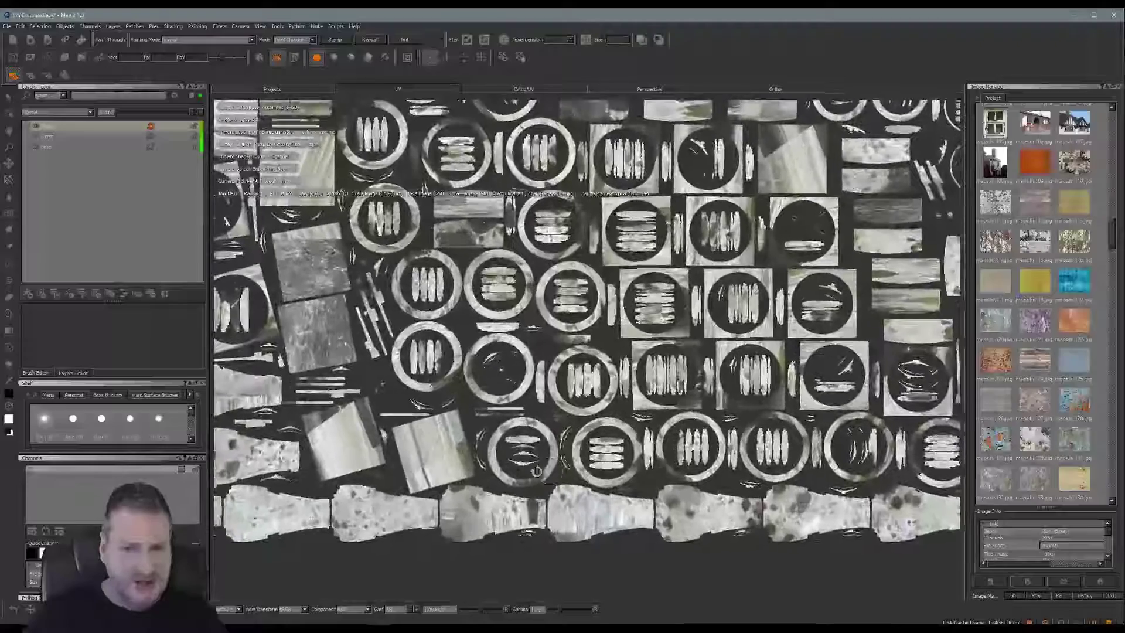
{"action": "middle_click_drag", "start_coordinate": [660, 456], "coordinate": [752, 390], "text": "alt"}
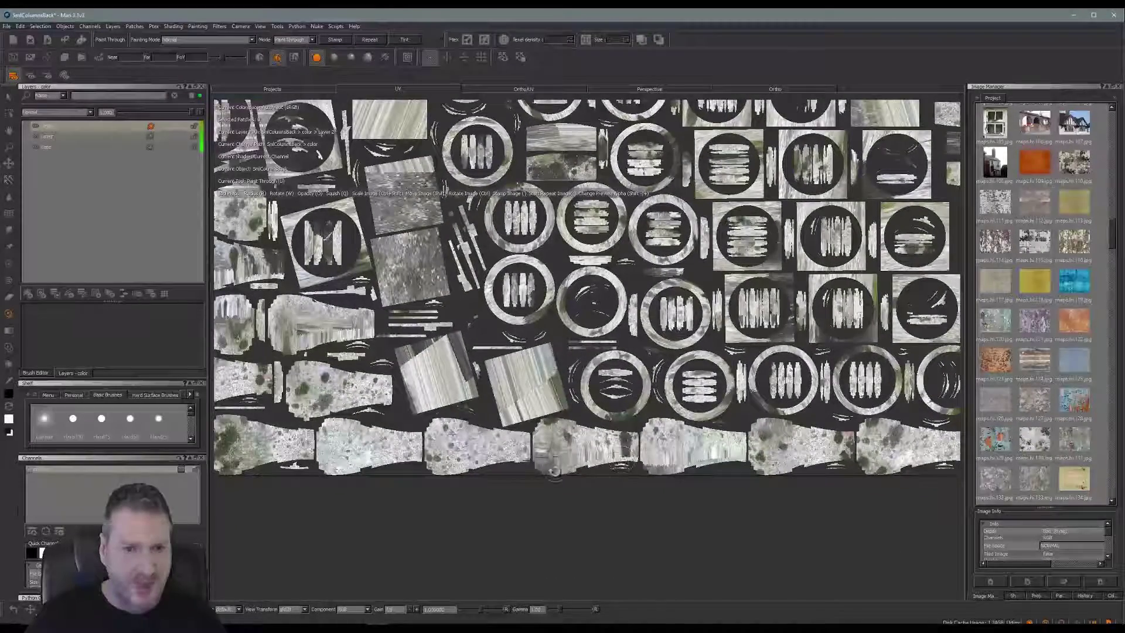
{"action": "middle_click_drag", "start_coordinate": [617, 397], "coordinate": [683, 494], "text": "alt"}
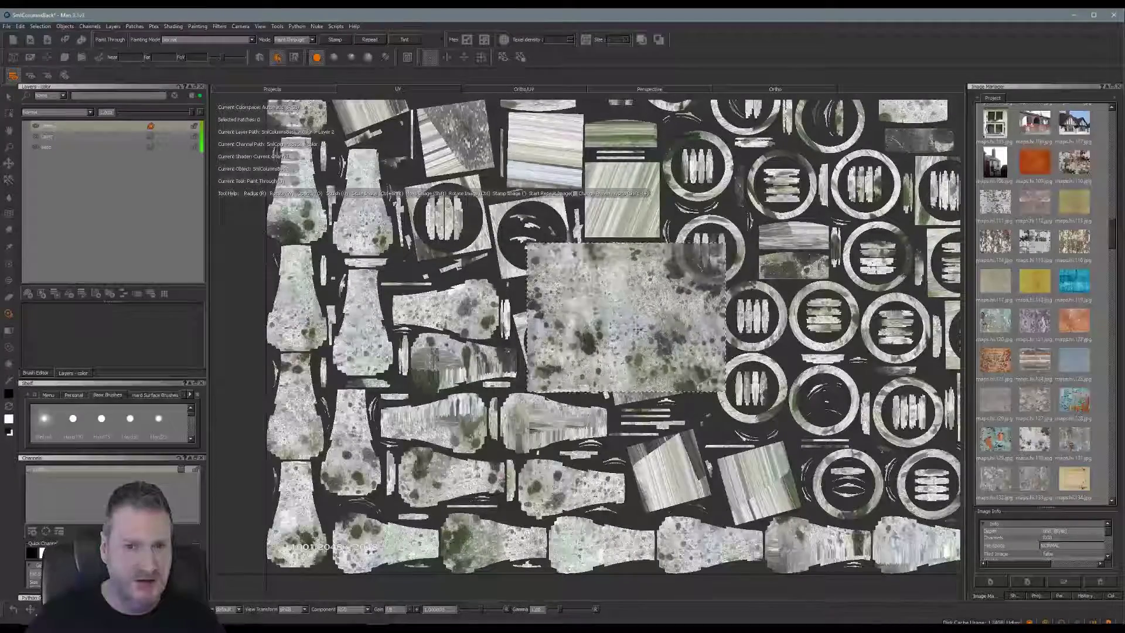
Rotate the stone image upright and paint it over the stretched horizontal baluster shell, second from the top in the lower-left cluster.
{"action": "left_click_drag", "start_coordinate": [637, 330], "coordinate": [555, 426], "text": "shift"}
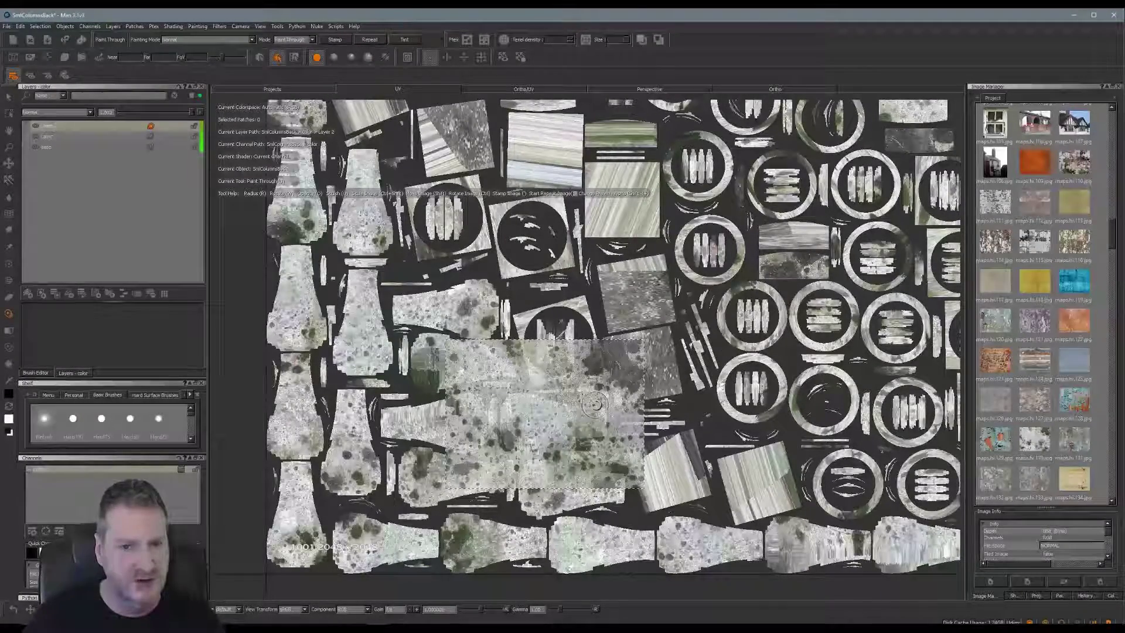
{"action": "right_click", "coordinate": [574, 344]}
{"action": "mouse_move", "coordinate": [609, 409]}
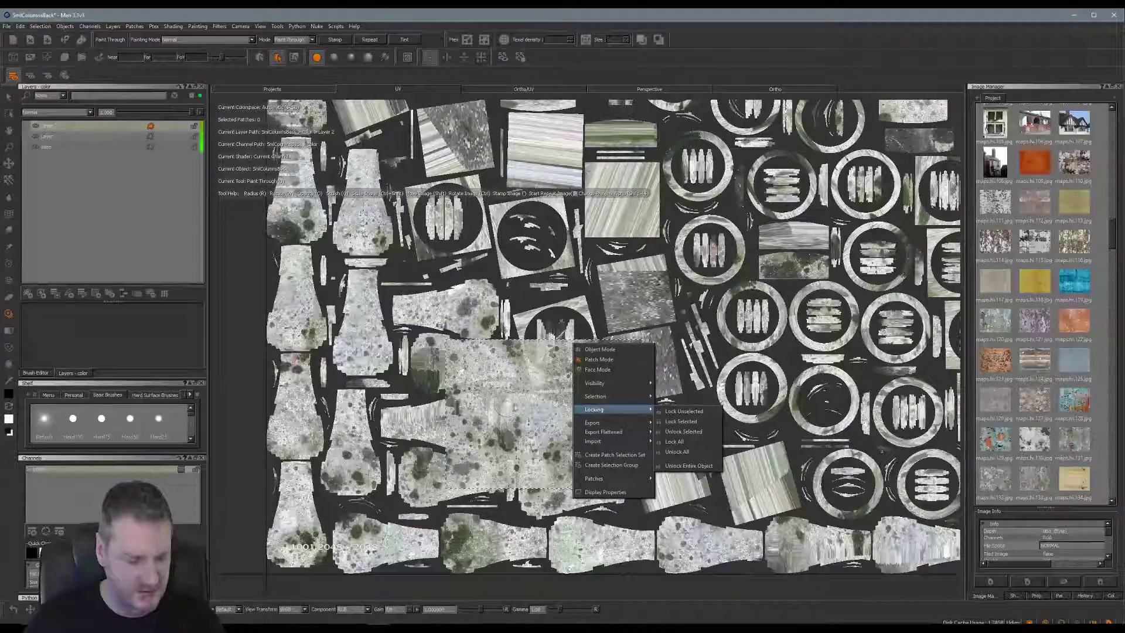
{"action": "left_click", "coordinate": [774, 25]}
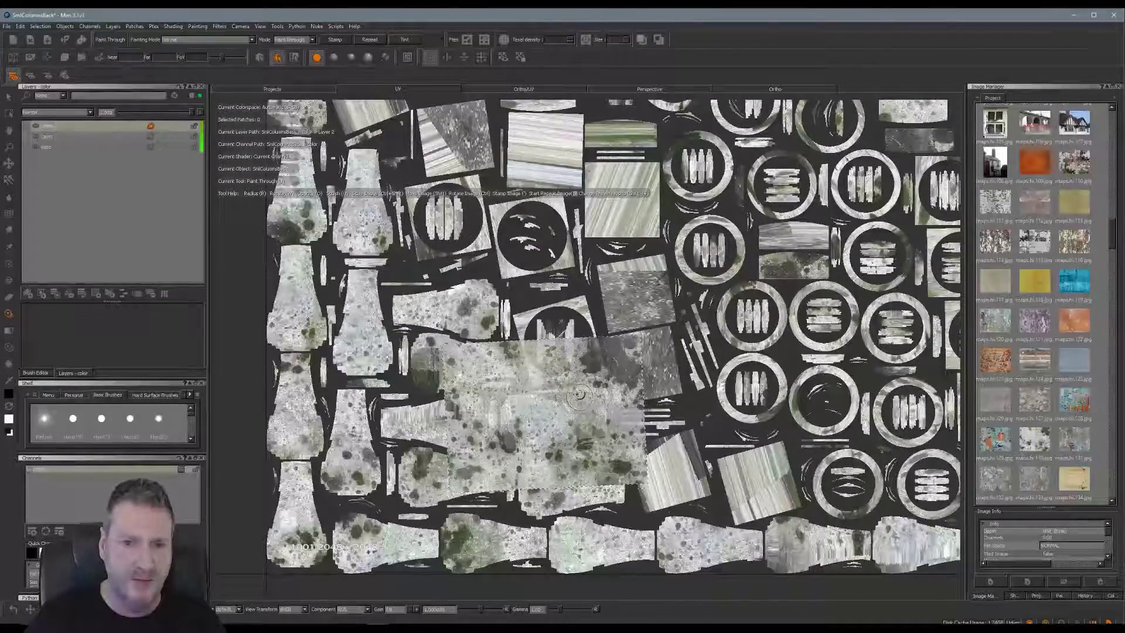
{"action": "mouse_move", "coordinate": [580, 396]}
{"action": "left_mouse_down", "text": "ctrl"}
{"action": "mouse_move", "coordinate": [569, 335]}
{"action": "mouse_move", "coordinate": [555, 336]}
{"action": "left_mouse_up", "text": "ctrl"}
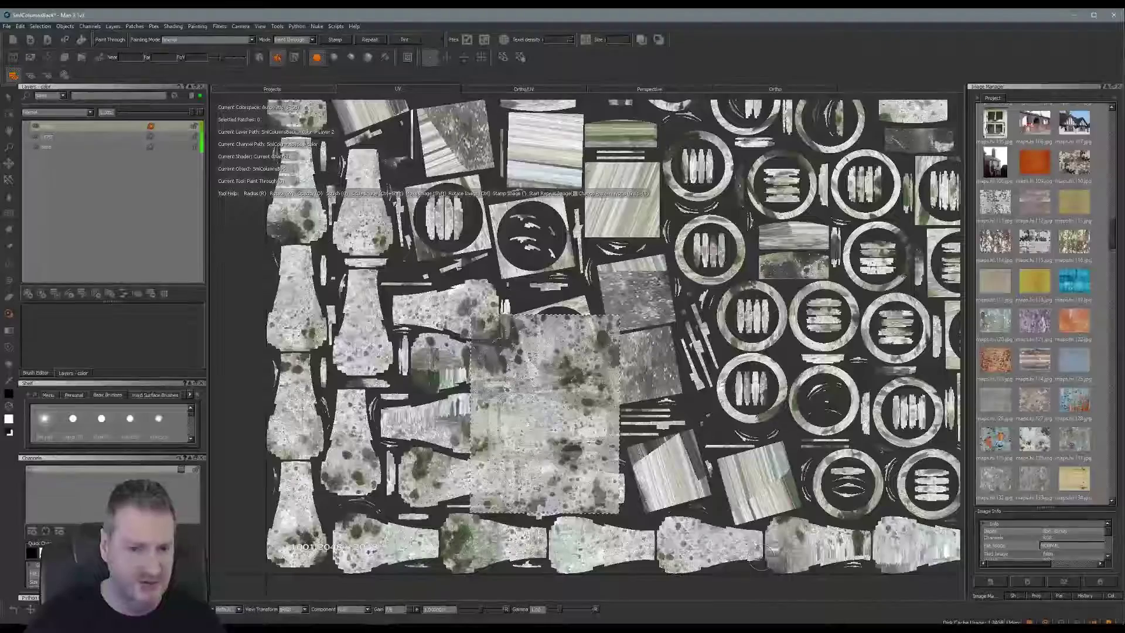
{"action": "mouse_move", "coordinate": [548, 416]}
{"action": "left_mouse_down", "text": "shift"}
{"action": "mouse_move", "coordinate": [615, 462]}
{"action": "mouse_move", "coordinate": [517, 499]}
{"action": "mouse_move", "coordinate": [456, 426]}
{"action": "mouse_move", "coordinate": [454, 362]}
{"action": "mouse_move", "coordinate": [438, 361]}
{"action": "left_mouse_up", "text": "shift"}
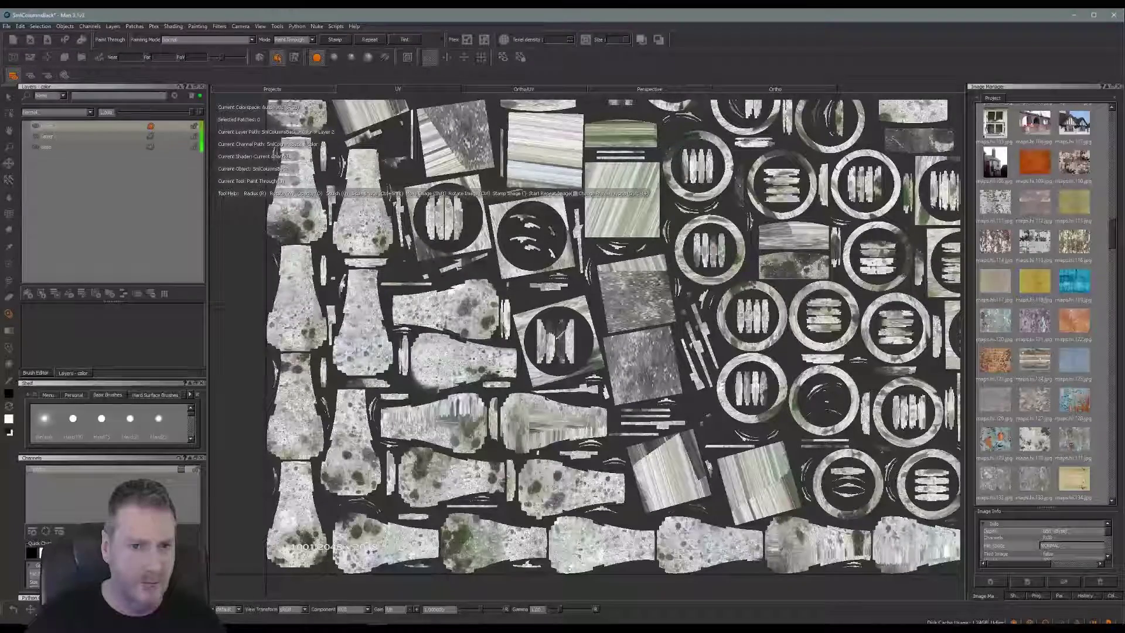
Paint the stone image over the two stretched horizontal baluster shells directly below, side by side in the lower-left cluster.
{"action": "mouse_move", "coordinate": [528, 278]}
{"action": "left_mouse_down", "text": "shift"}
{"action": "mouse_move", "coordinate": [510, 318]}
{"action": "mouse_move", "coordinate": [511, 367]}
{"action": "left_mouse_up", "text": "shift"}
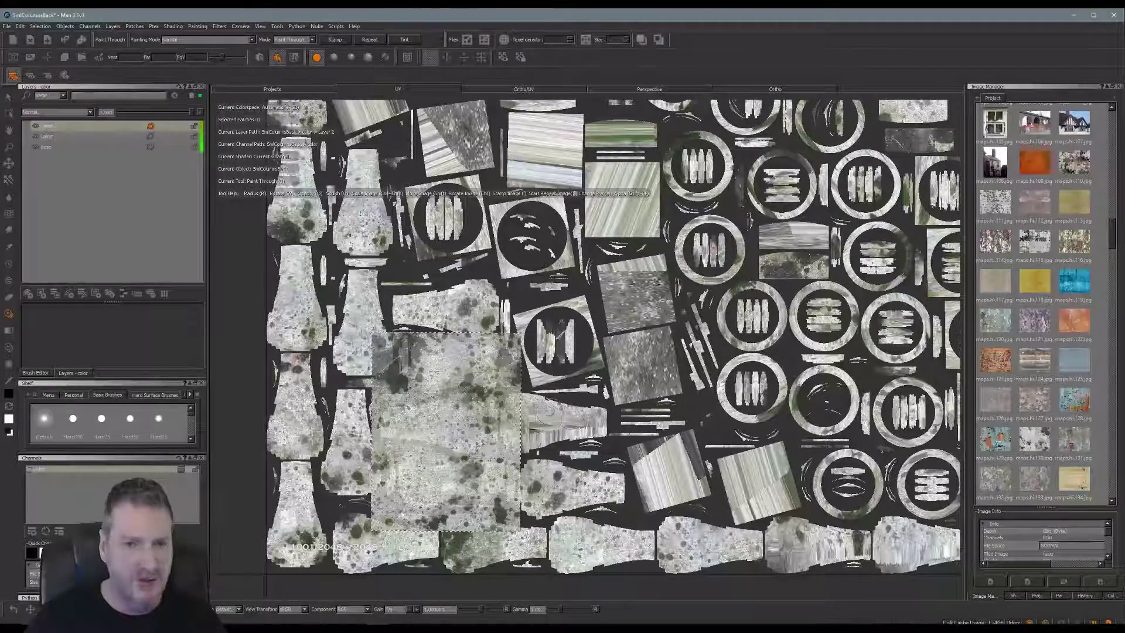
{"action": "right_click_drag", "start_coordinate": [548, 413], "coordinate": [507, 430], "text": "alt"}
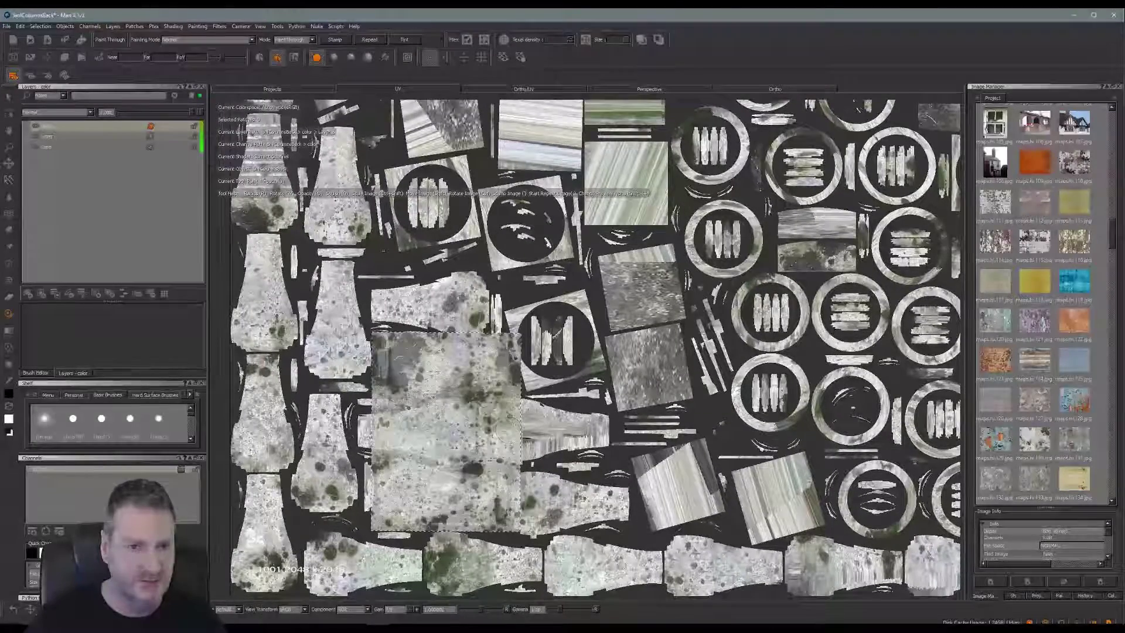
{"action": "left_click_drag", "start_coordinate": [472, 454], "coordinate": [451, 453], "text": "shift"}
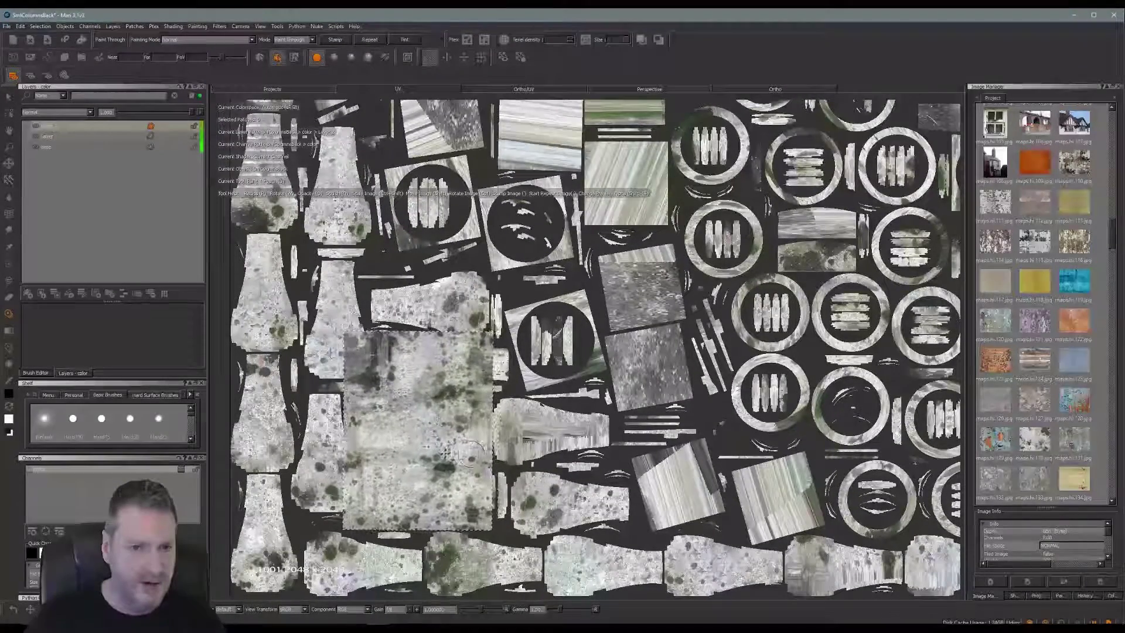
{"action": "mouse_move", "coordinate": [418, 351]}
{"action": "left_mouse_down"}
{"action": "mouse_move", "coordinate": [410, 366]}
{"action": "mouse_move", "coordinate": [422, 378]}
{"action": "left_mouse_up"}
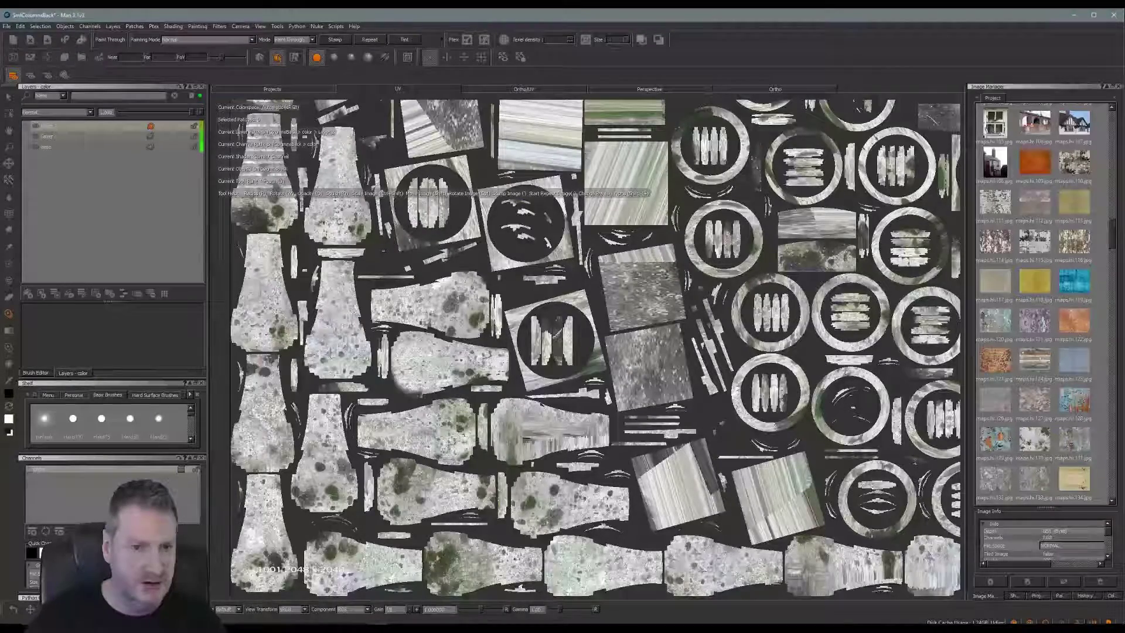
{"action": "mouse_move", "coordinate": [435, 423]}
{"action": "left_mouse_down", "text": "shift"}
{"action": "mouse_move", "coordinate": [546, 457]}
{"action": "mouse_move", "coordinate": [575, 414]}
{"action": "mouse_move", "coordinate": [562, 408]}
{"action": "left_mouse_up", "text": "shift"}
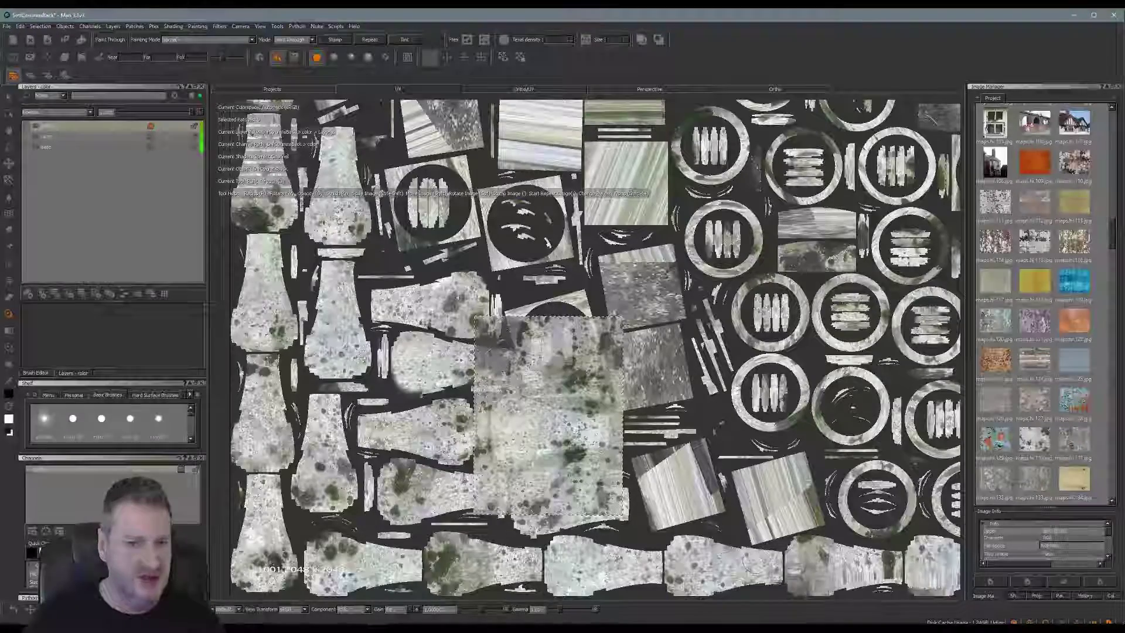
{"action": "key", "text": "alt"}
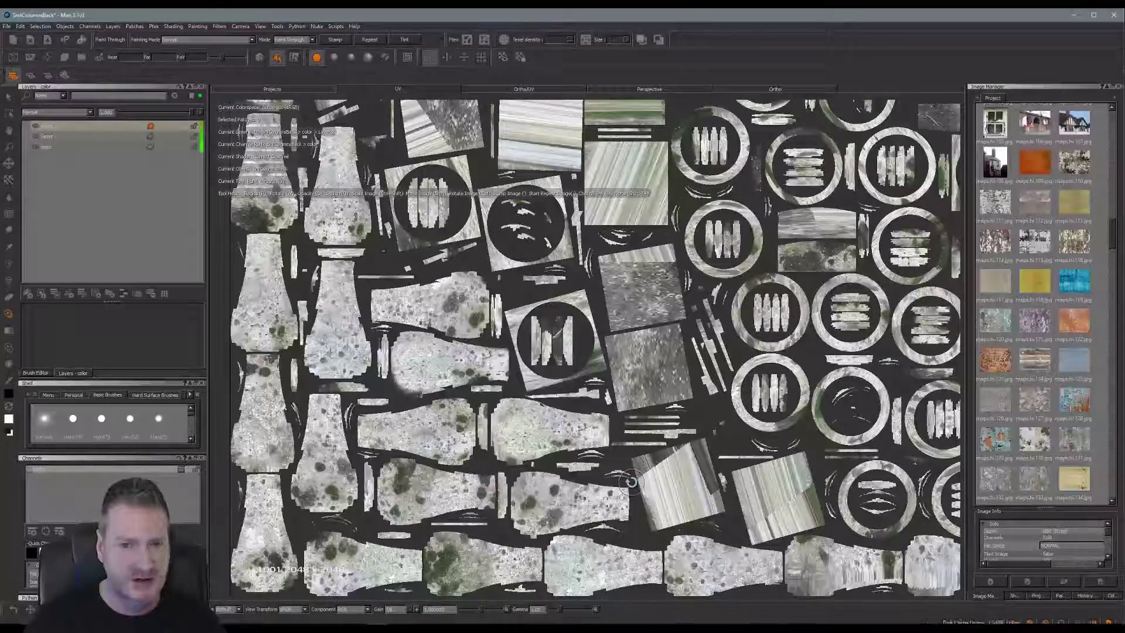
Paint the stone image over the two adjacent stretched baluster shells in the middle of the bottom row.
{"action": "mouse_move", "coordinate": [607, 448]}
{"action": "middle_mouse_down", "text": "alt"}
{"action": "mouse_move", "coordinate": [429, 294]}
{"action": "mouse_move", "coordinate": [299, 305]}
{"action": "middle_mouse_up", "text": "alt"}
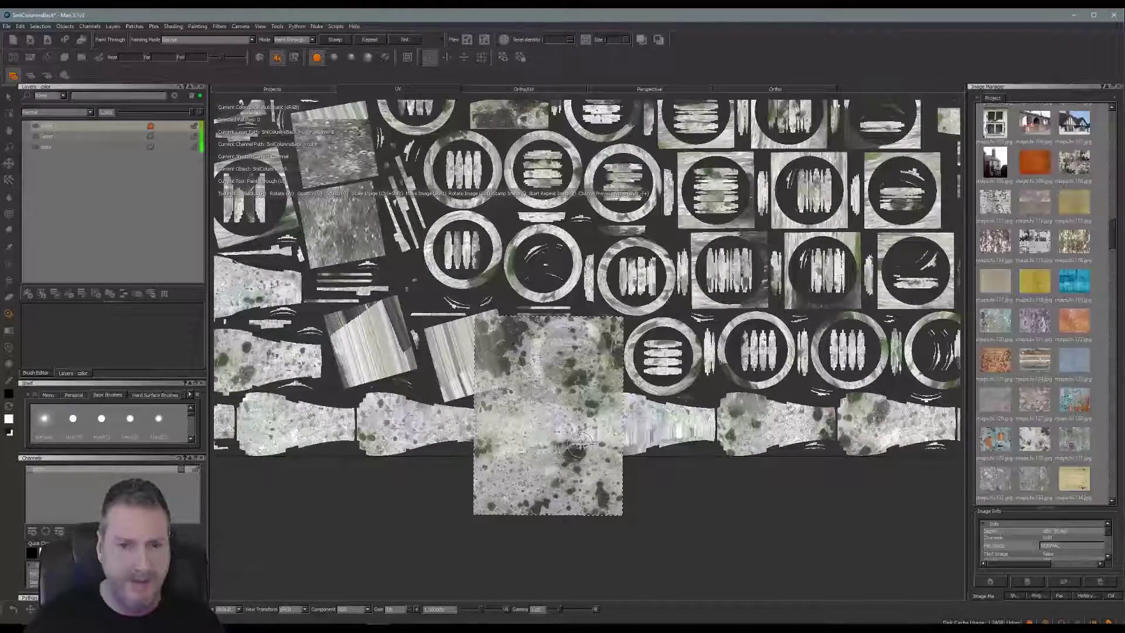
{"action": "left_click_drag", "start_coordinate": [579, 443], "coordinate": [573, 453], "text": "shift"}
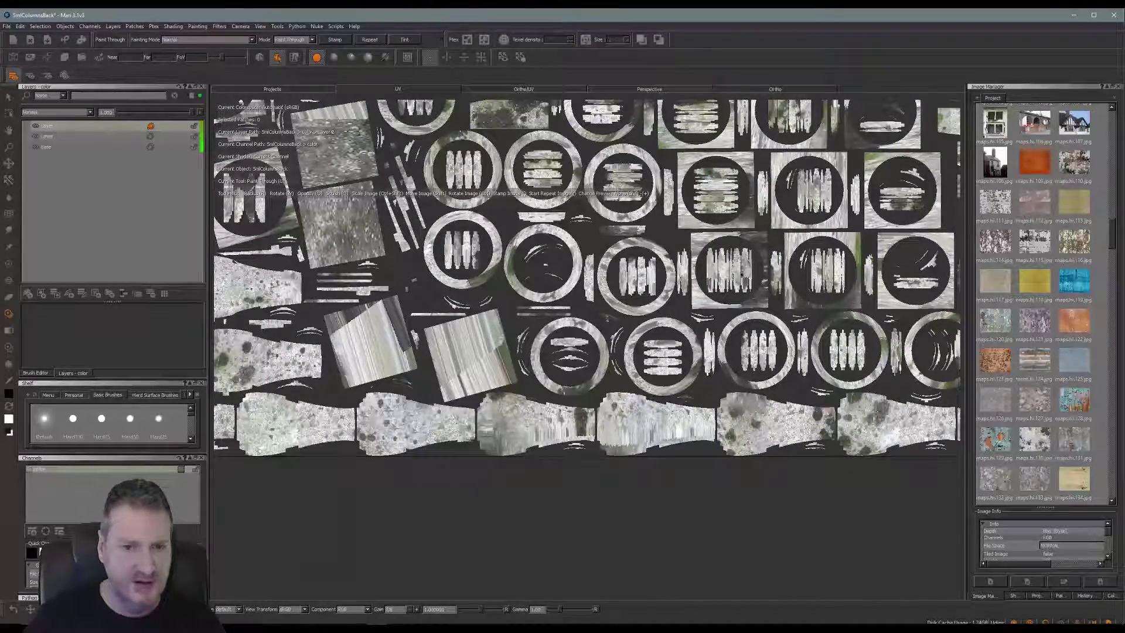
{"action": "mouse_move", "coordinate": [503, 439]}
{"action": "left_mouse_down"}
{"action": "mouse_move", "coordinate": [580, 422]}
{"action": "mouse_move", "coordinate": [678, 438]}
{"action": "mouse_move", "coordinate": [679, 426]}
{"action": "mouse_move", "coordinate": [633, 435]}
{"action": "mouse_move", "coordinate": [700, 433]}
{"action": "mouse_move", "coordinate": [681, 440]}
{"action": "left_mouse_up"}
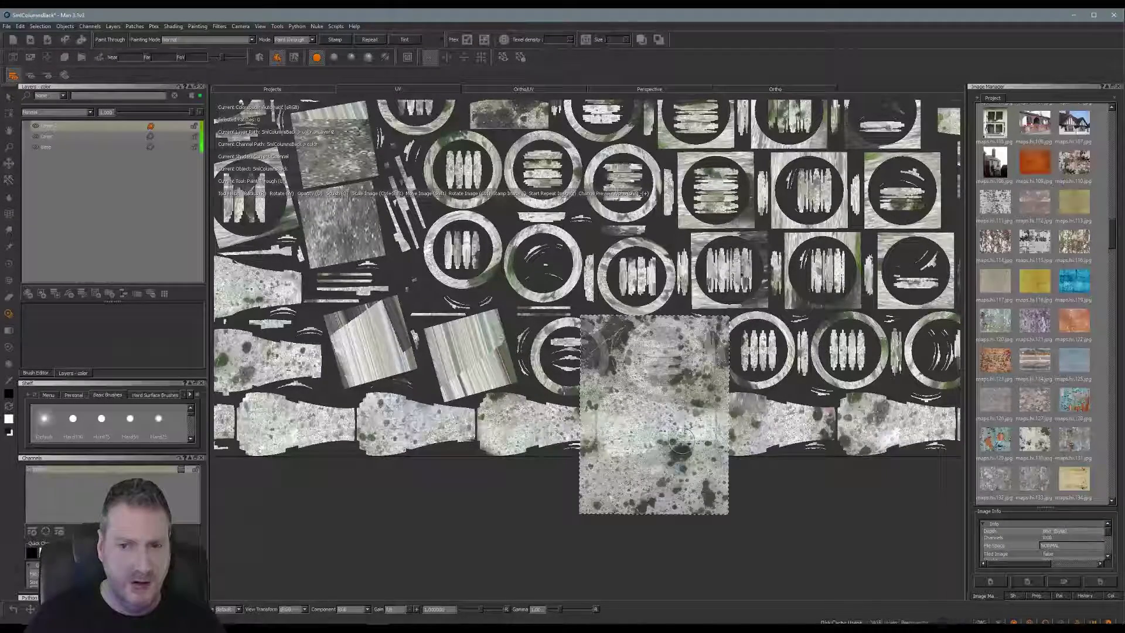
Paint the stone image over the stretched baluster shell in the lower-right corner of the UV layout.
{"action": "middle_click_drag", "start_coordinate": [748, 465], "coordinate": [438, 447]}
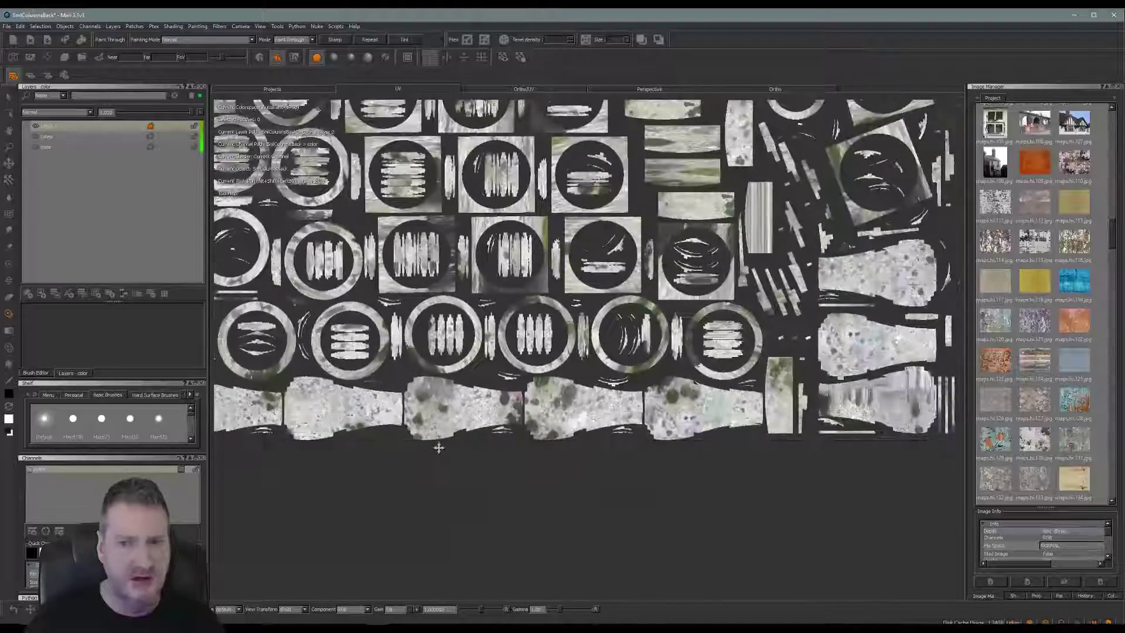
{"action": "mouse_move", "coordinate": [724, 459]}
{"action": "middle_mouse_down", "text": "alt"}
{"action": "mouse_move", "coordinate": [477, 482]}
{"action": "mouse_move", "coordinate": [459, 494]}
{"action": "middle_mouse_up", "text": "alt"}
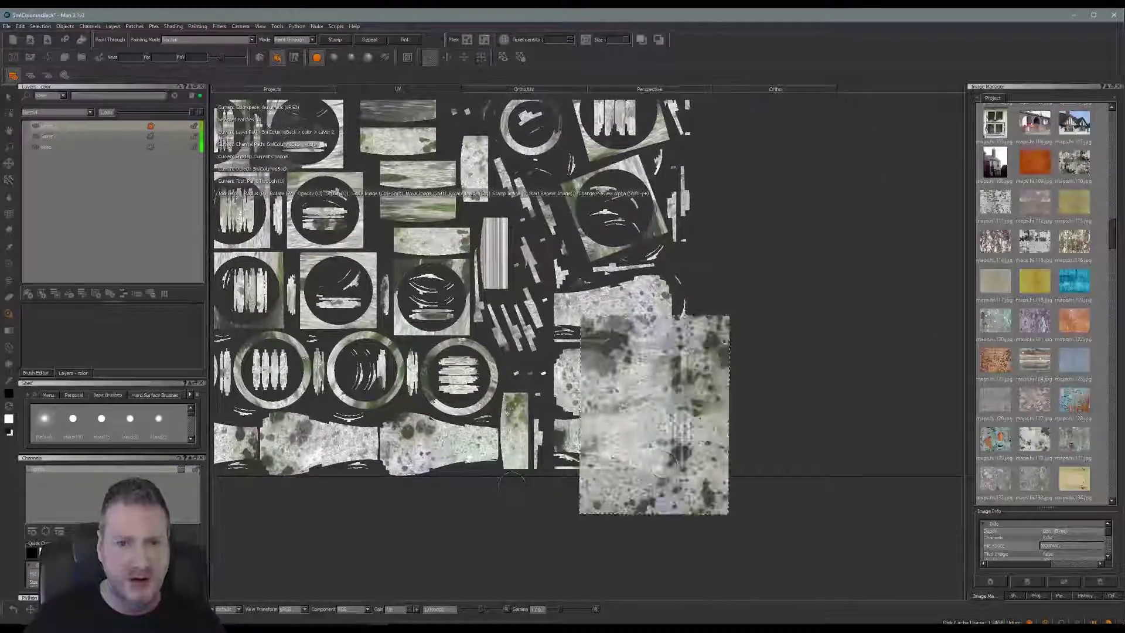
{"action": "left_click_drag", "start_coordinate": [668, 461], "coordinate": [627, 477], "text": "shift"}
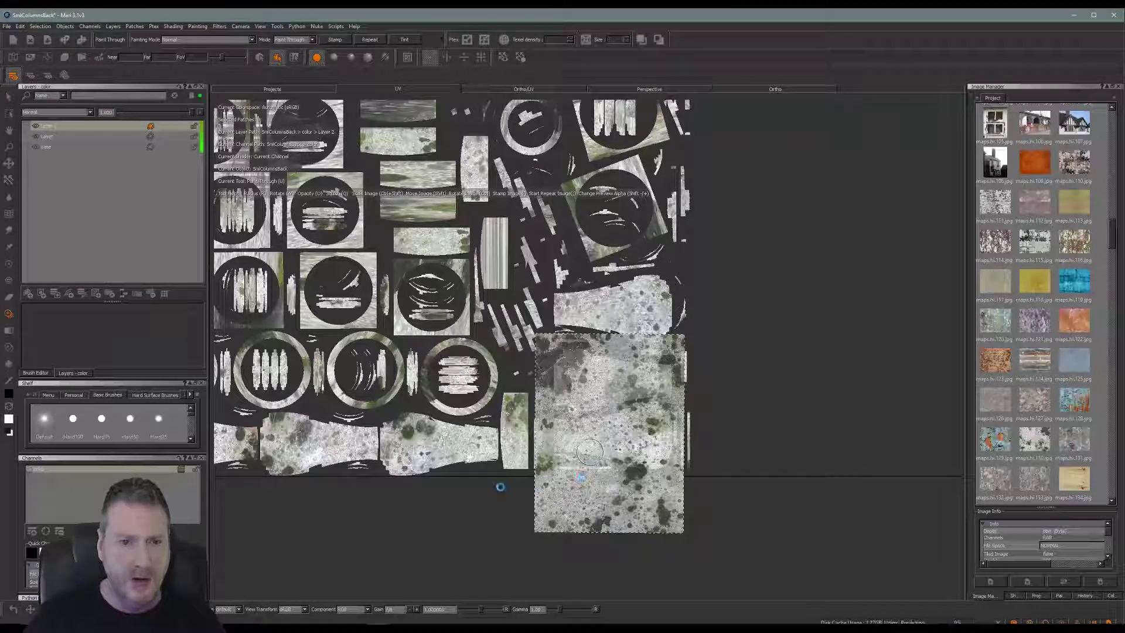
Check the overall UV layout and inspect the painted balustrade from several angles in the orthographic view for remaining stretching.
{"action": "right_click_drag", "start_coordinate": [494, 483], "coordinate": [404, 436], "text": "alt"}
{"action": "left_click_drag", "start_coordinate": [403, 436], "coordinate": [608, 528], "text": "alt+shift"}
{"action": "mouse_move", "coordinate": [403, 434]}
{"action": "left_mouse_down", "text": "alt+shift"}
{"action": "mouse_move", "coordinate": [593, 445]}
{"action": "mouse_move", "coordinate": [602, 490]}
{"action": "mouse_move", "coordinate": [562, 557]}
{"action": "mouse_move", "coordinate": [601, 603]}
{"action": "mouse_move", "coordinate": [641, 607]}
{"action": "left_mouse_up", "text": "alt+shift"}
{"action": "left_click_drag", "start_coordinate": [597, 445], "coordinate": [597, 552], "text": "alt+shift"}
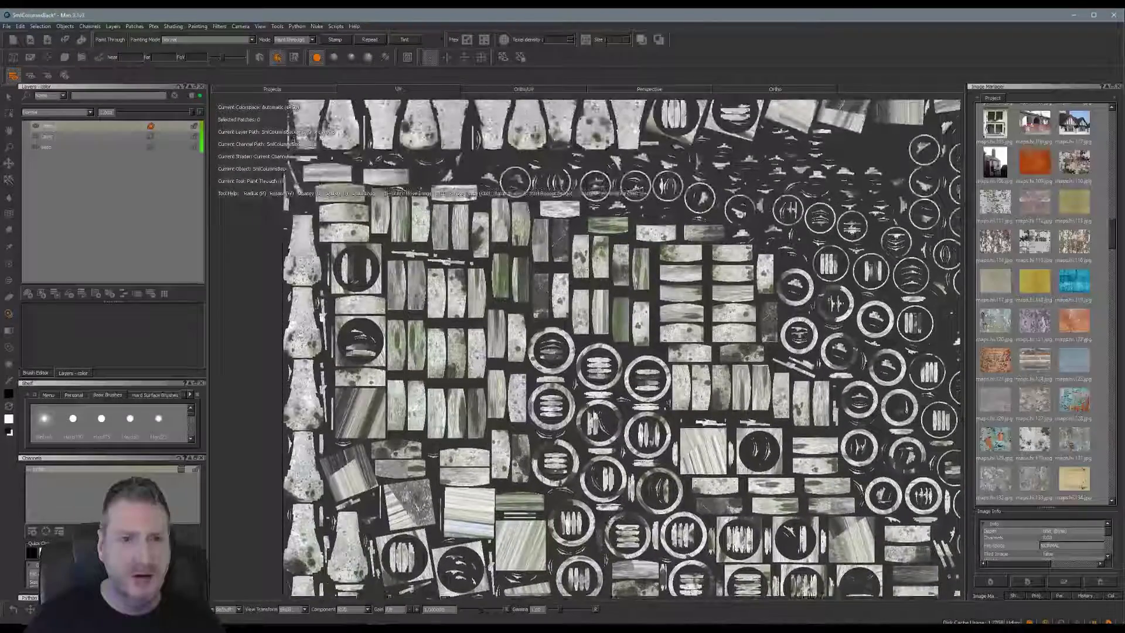
{"action": "mouse_move", "coordinate": [621, 328]}
{"action": "left_mouse_down", "text": "alt+shift"}
{"action": "mouse_move", "coordinate": [572, 539]}
{"action": "mouse_move", "coordinate": [440, 527]}
{"action": "mouse_move", "coordinate": [456, 363]}
{"action": "left_mouse_up", "text": "alt+shift"}
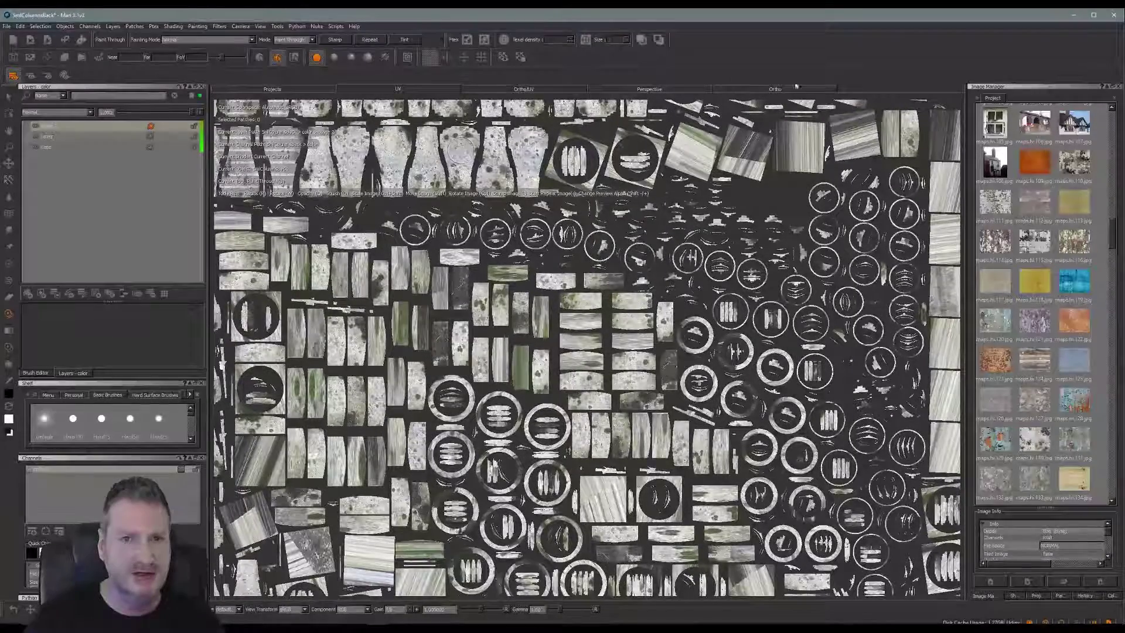
{"action": "left_click", "coordinate": [795, 87]}
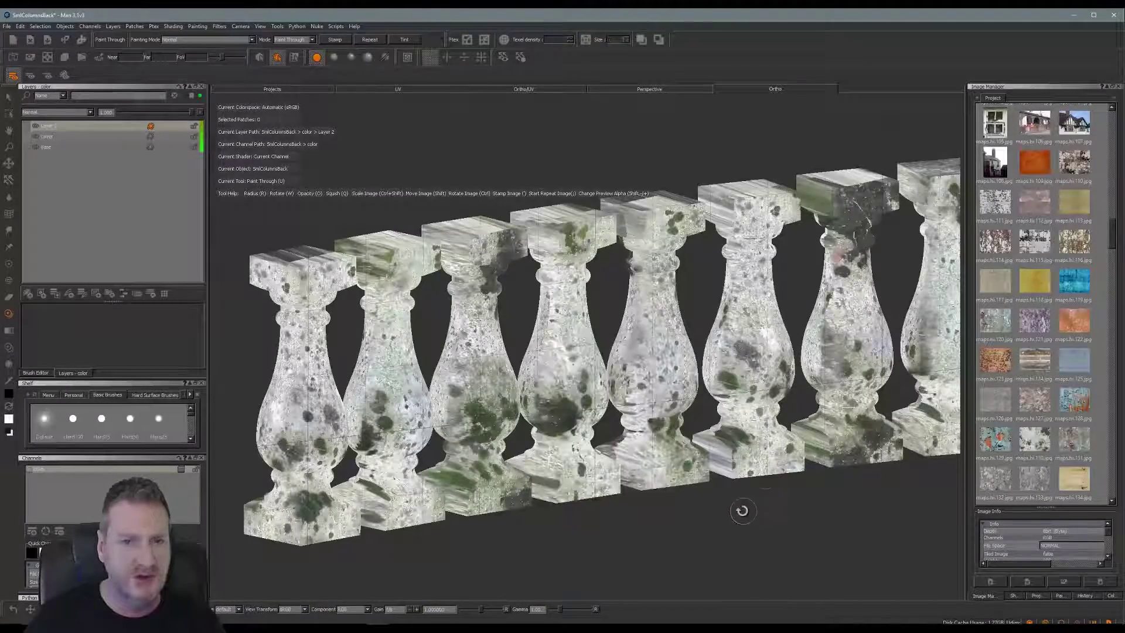
{"action": "left_click_drag", "start_coordinate": [711, 506], "coordinate": [836, 475], "text": "alt"}
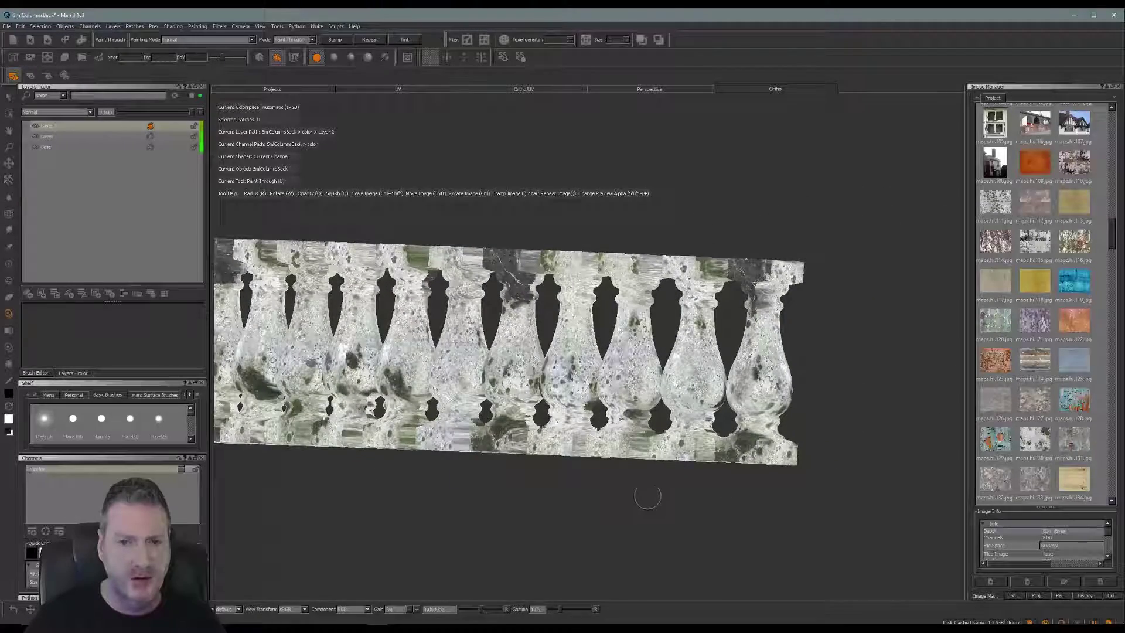
{"action": "left_click_drag", "start_coordinate": [647, 496], "coordinate": [660, 452], "text": "alt"}
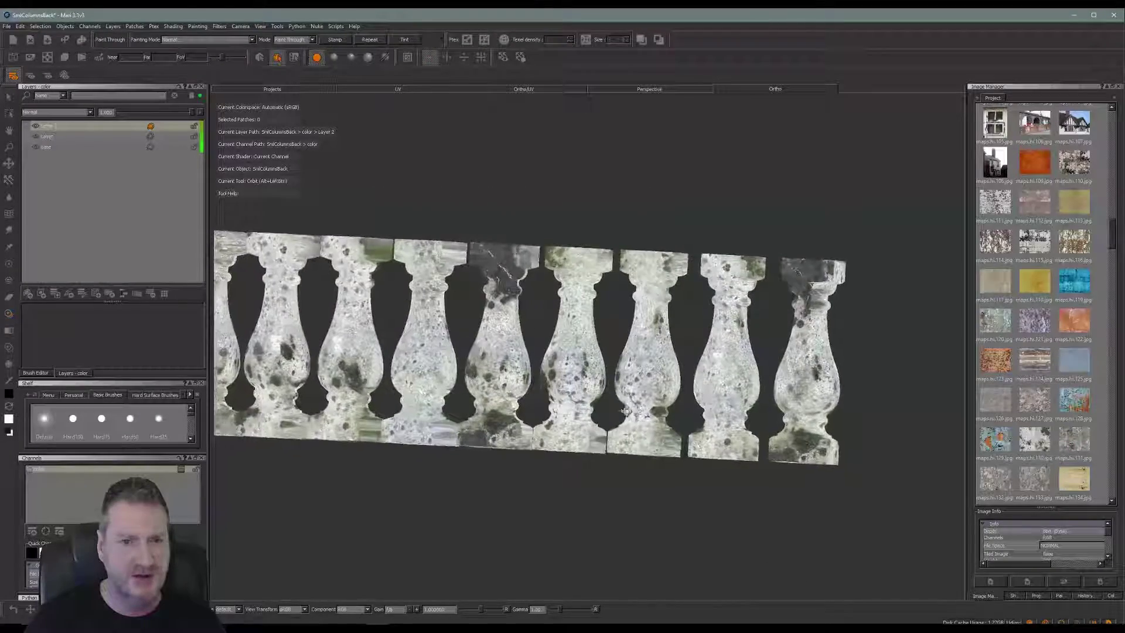
{"action": "left_click_drag", "start_coordinate": [625, 411], "coordinate": [574, 413], "text": "alt"}
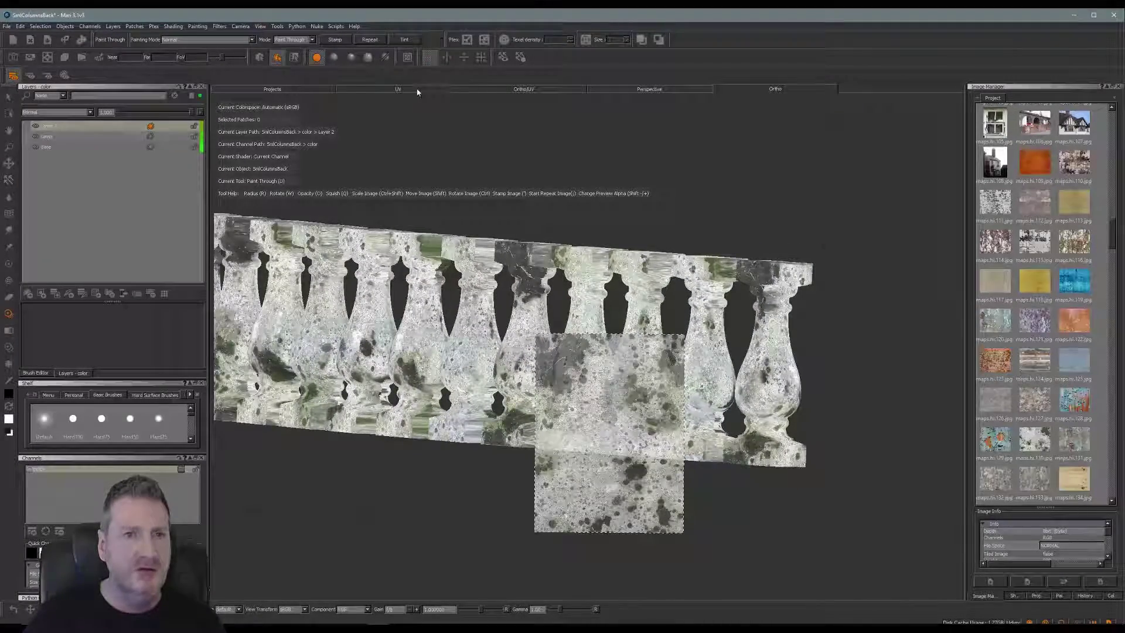
Back in the UV layout, paint the stone image over the first stretched small rectangular shells just below the left baluster rows.
{"action": "left_click", "coordinate": [417, 92]}
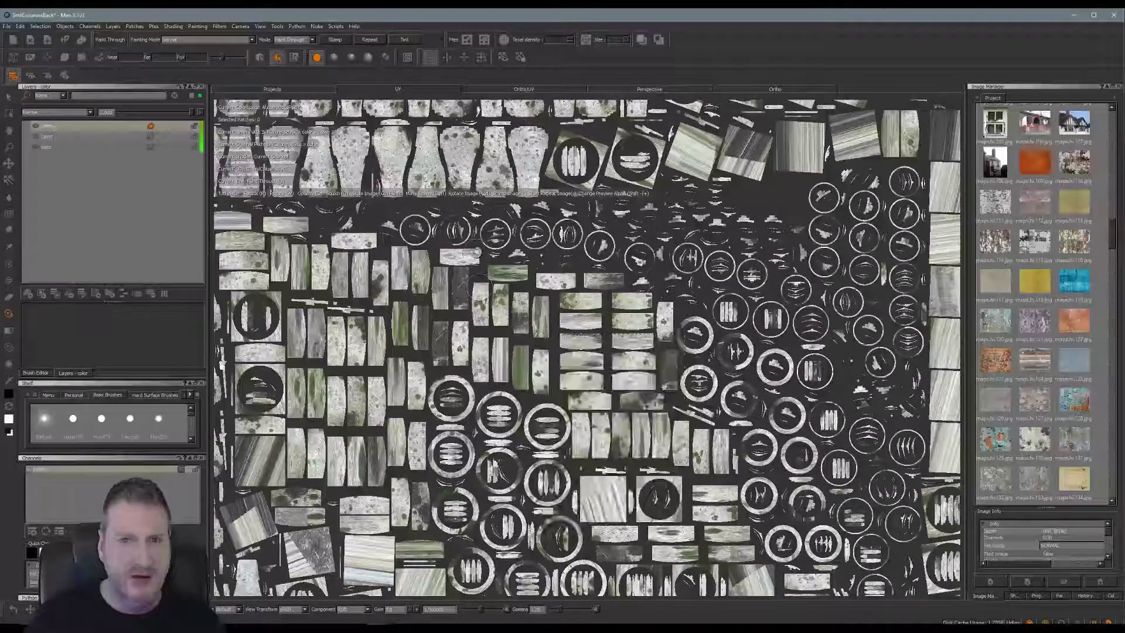
{"action": "middle_click_drag", "start_coordinate": [406, 312], "coordinate": [510, 510], "text": "alt"}
{"action": "right_click_drag", "start_coordinate": [510, 510], "coordinate": [756, 382], "text": "alt"}
{"action": "middle_click_drag", "start_coordinate": [757, 382], "coordinate": [349, 335], "text": "alt"}
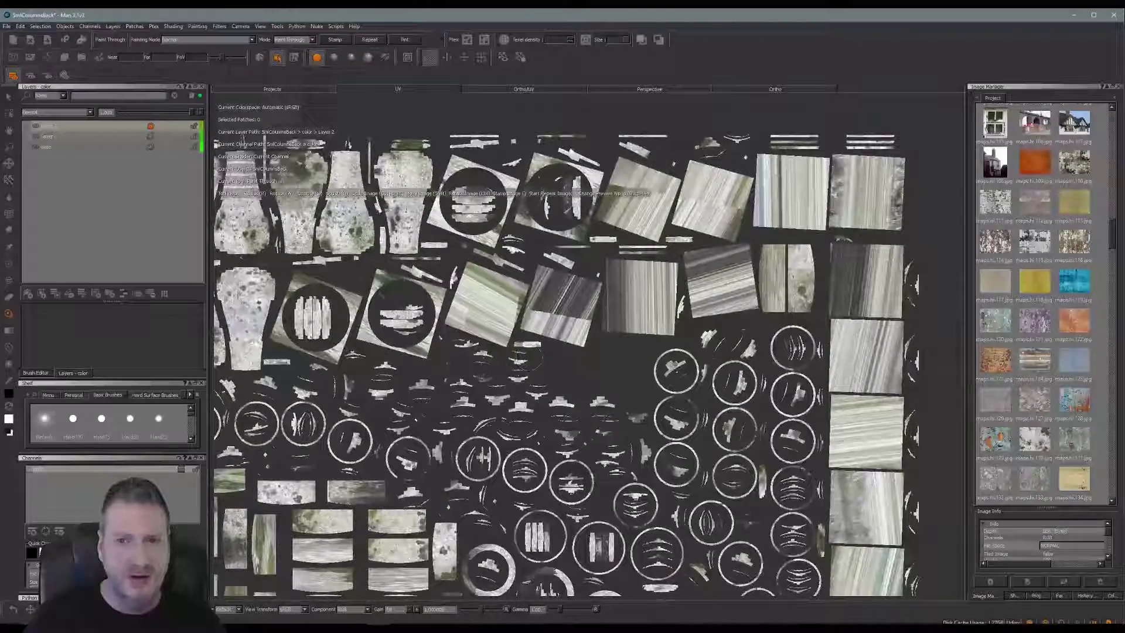
{"action": "middle_click_drag", "start_coordinate": [598, 275], "coordinate": [607, 284], "text": "alt"}
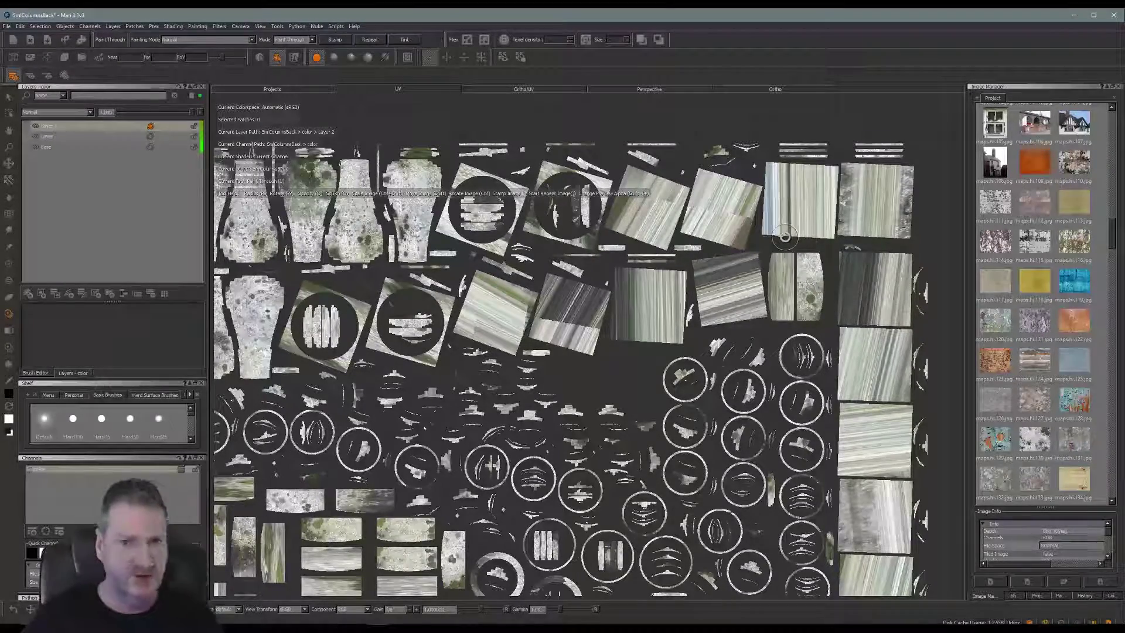
{"action": "scroll", "coordinate": [618, 253], "scroll_direction": "up", "scroll_amount": 5}
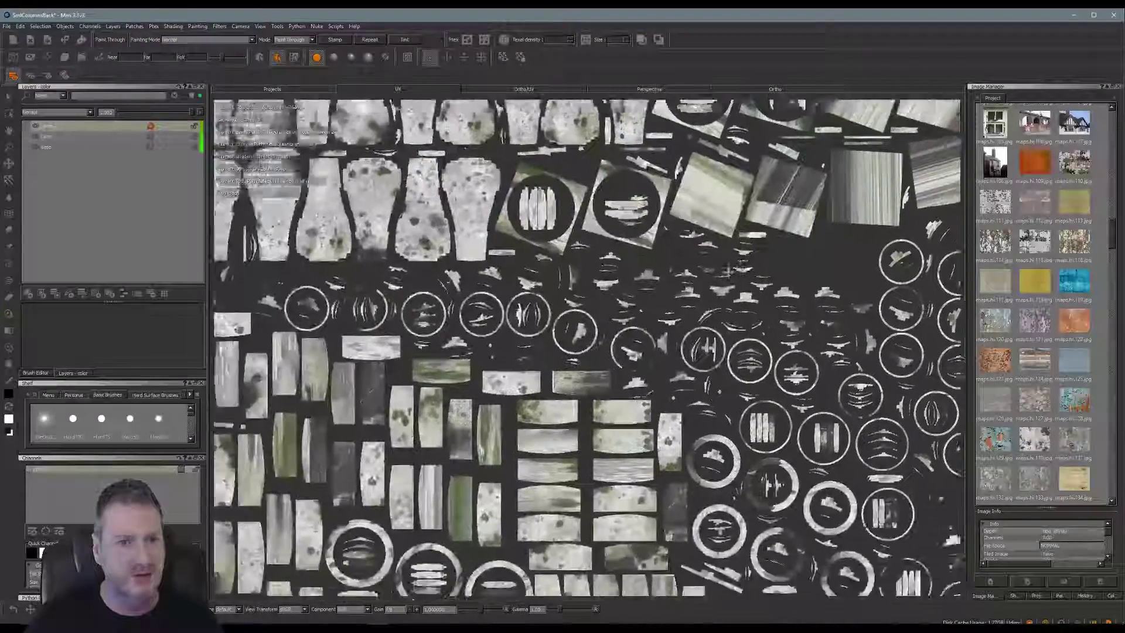
{"action": "scroll", "coordinate": [669, 284], "scroll_direction": "up", "scroll_amount": 5}
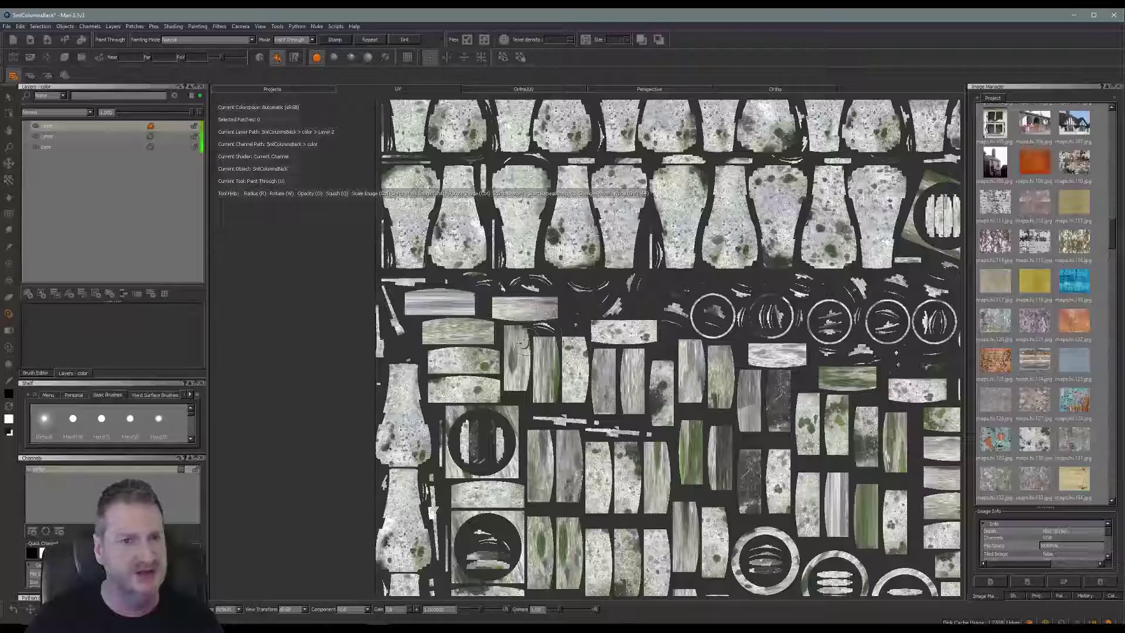
{"action": "left_click_drag", "start_coordinate": [602, 414], "coordinate": [440, 300], "text": "shift"}
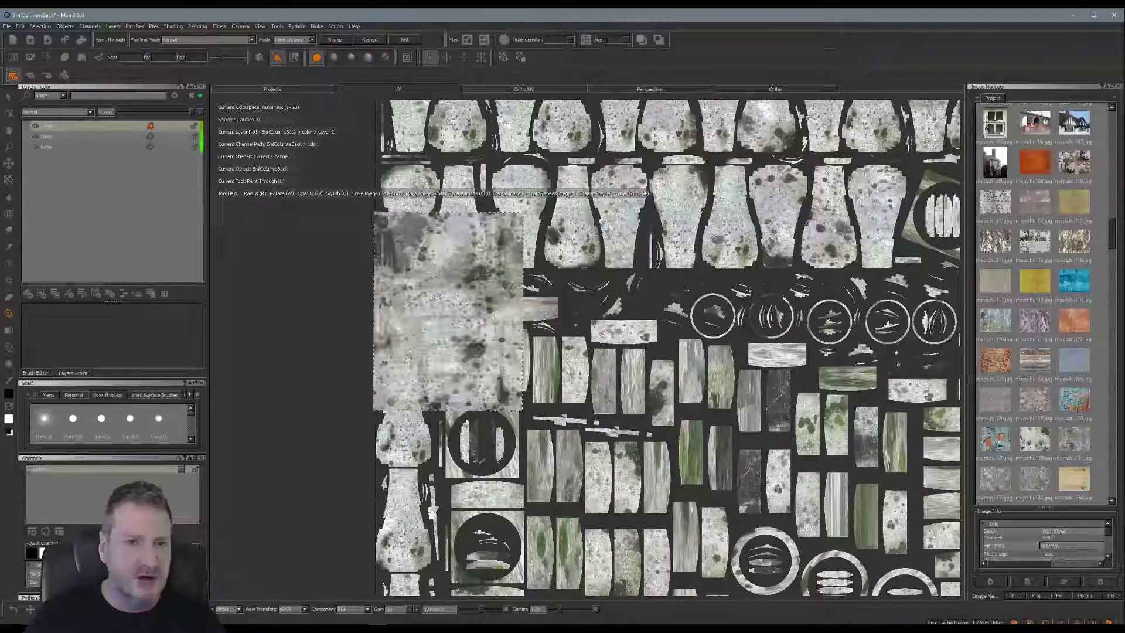
{"action": "left_click_drag", "start_coordinate": [448, 316], "coordinate": [529, 317], "text": "shift"}
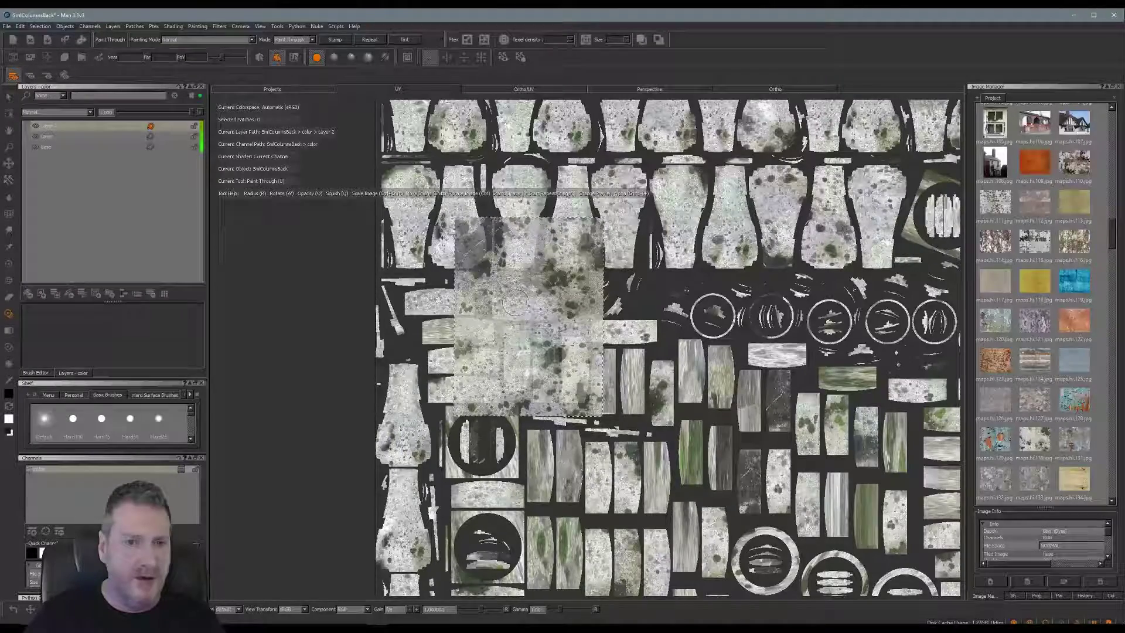
{"action": "left_click_drag", "start_coordinate": [575, 347], "coordinate": [533, 355], "text": "shift"}
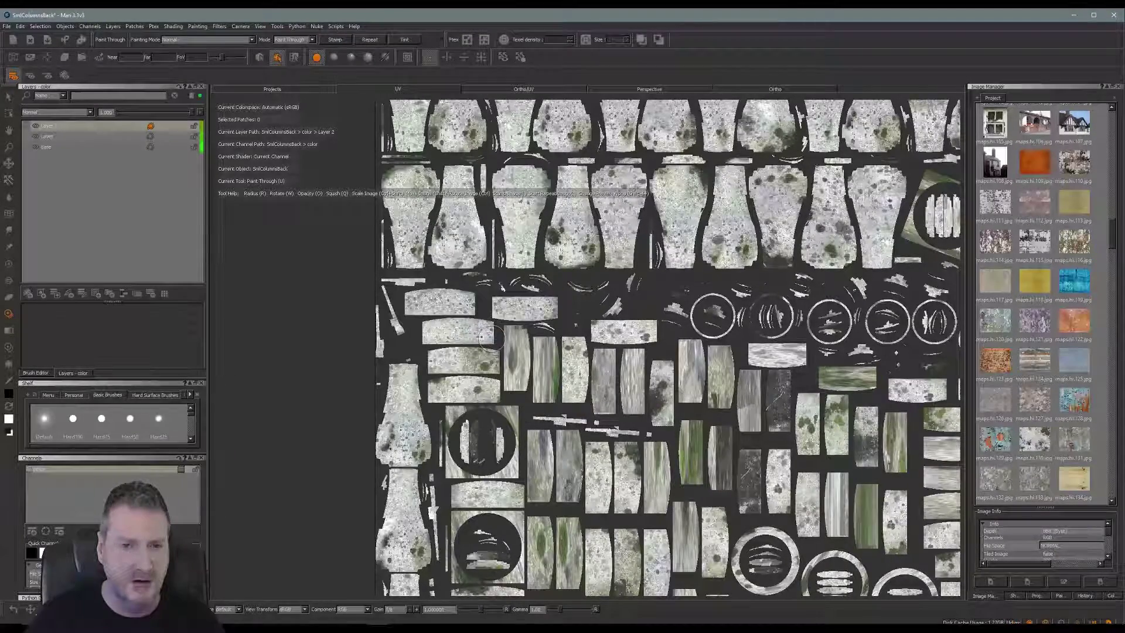
Paint the stone image over the stretched vertical rectangular shells just below the left part of the lower baluster row.
{"action": "left_click_drag", "start_coordinate": [491, 338], "coordinate": [522, 373], "text": "shift"}
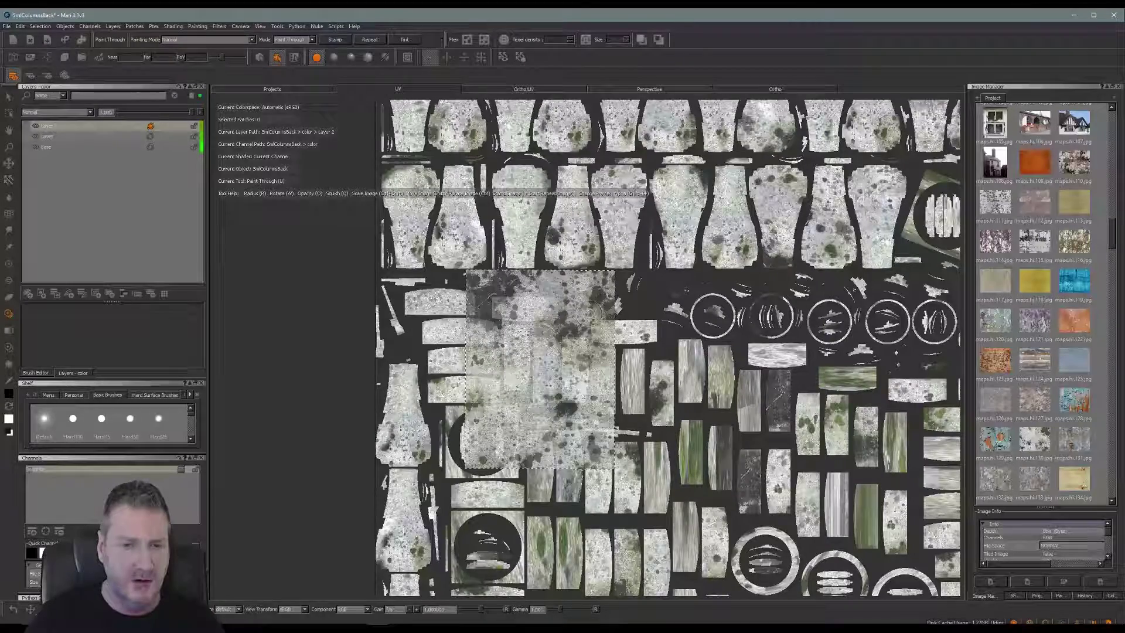
{"action": "right_click", "coordinate": [600, 350]}
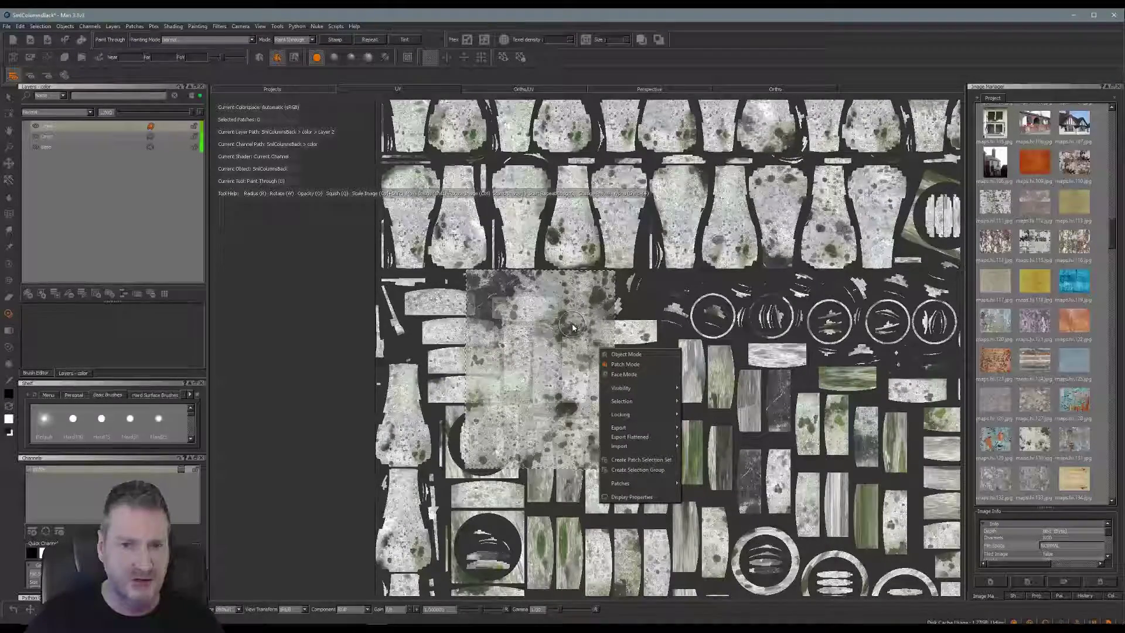
{"action": "left_click", "coordinate": [540, 354]}
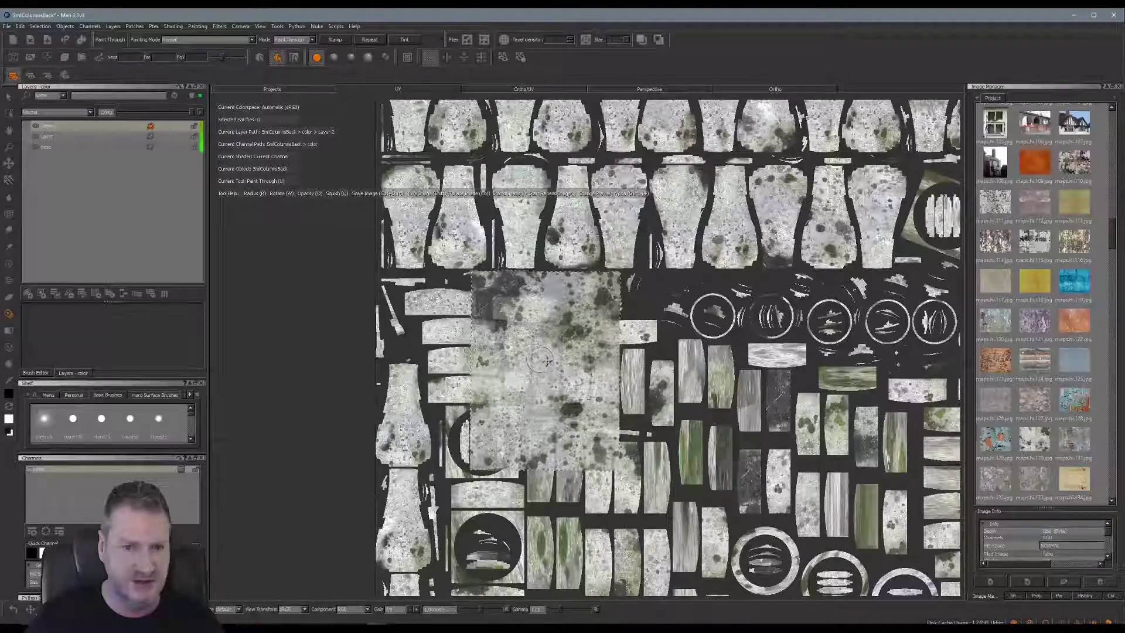
{"action": "left_click_drag", "start_coordinate": [547, 361], "coordinate": [546, 356]}
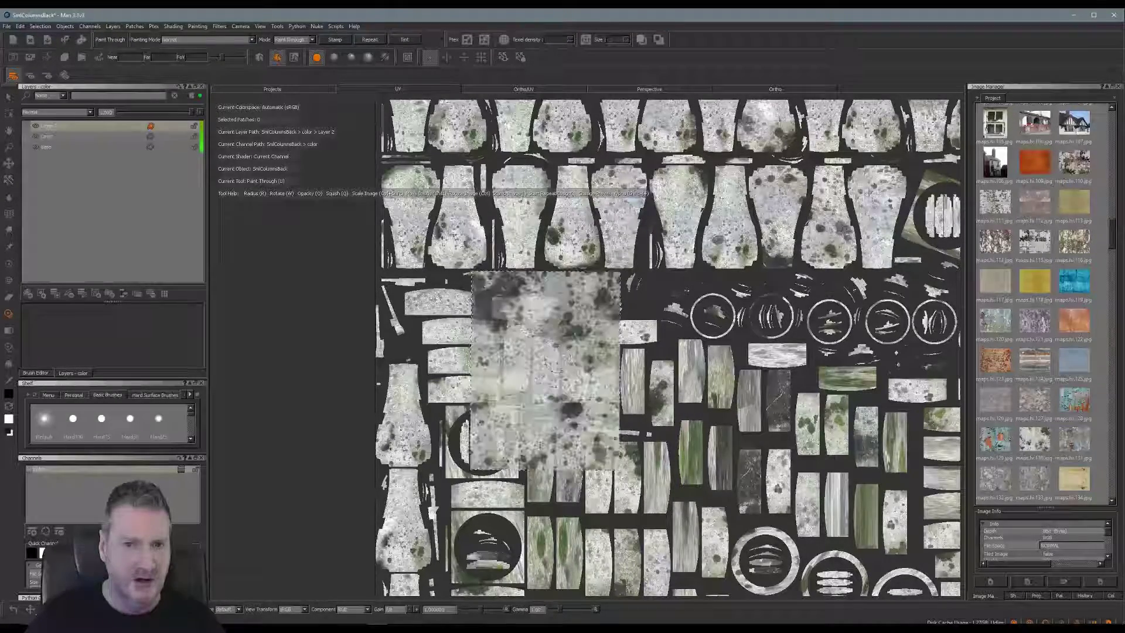
{"action": "left_click_drag", "start_coordinate": [567, 368], "coordinate": [642, 384], "text": "shift"}
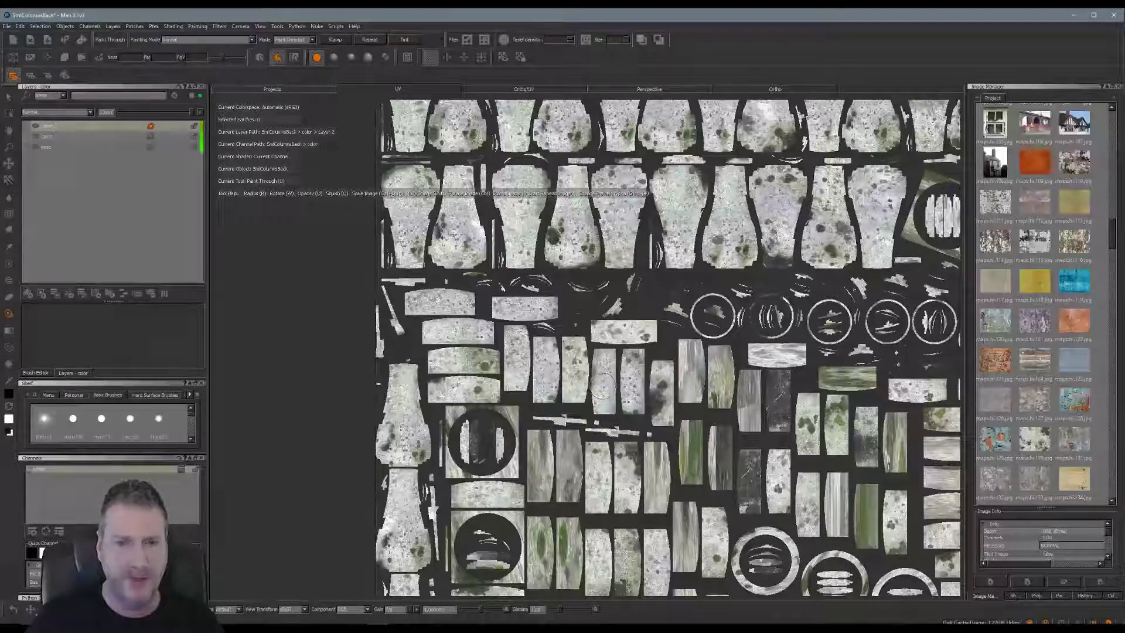
Paint the stone image over the stretched vertical shells in the central cluster below the baluster rows, including the pair underneath them.
{"action": "left_click_drag", "start_coordinate": [619, 378], "coordinate": [577, 481], "text": "shift"}
{"action": "mouse_move", "coordinate": [577, 481]}
{"action": "right_mouse_down", "text": "alt"}
{"action": "mouse_move", "coordinate": [566, 381]}
{"action": "mouse_move", "coordinate": [722, 432]}
{"action": "mouse_move", "coordinate": [706, 422]}
{"action": "right_mouse_up", "text": "alt"}
{"action": "middle_click_drag", "start_coordinate": [706, 422], "coordinate": [498, 347], "text": "alt"}
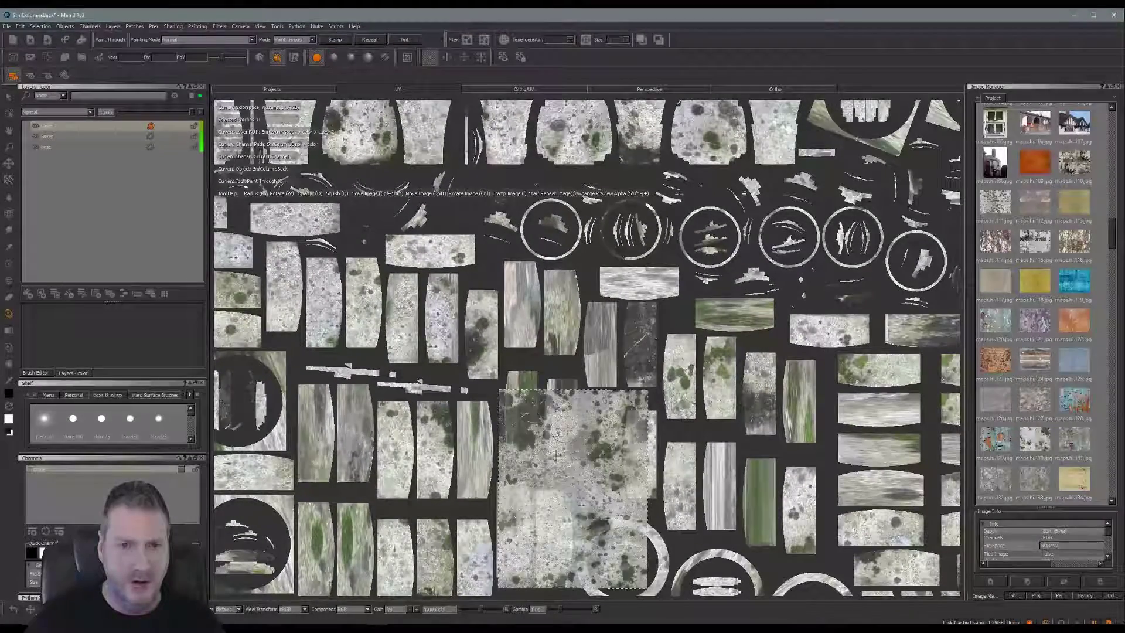
{"action": "mouse_move", "coordinate": [556, 456]}
{"action": "left_mouse_down", "text": "shift"}
{"action": "mouse_move", "coordinate": [523, 266]}
{"action": "mouse_move", "coordinate": [514, 307]}
{"action": "mouse_move", "coordinate": [519, 292]}
{"action": "mouse_move", "coordinate": [555, 328]}
{"action": "left_mouse_up", "text": "shift"}
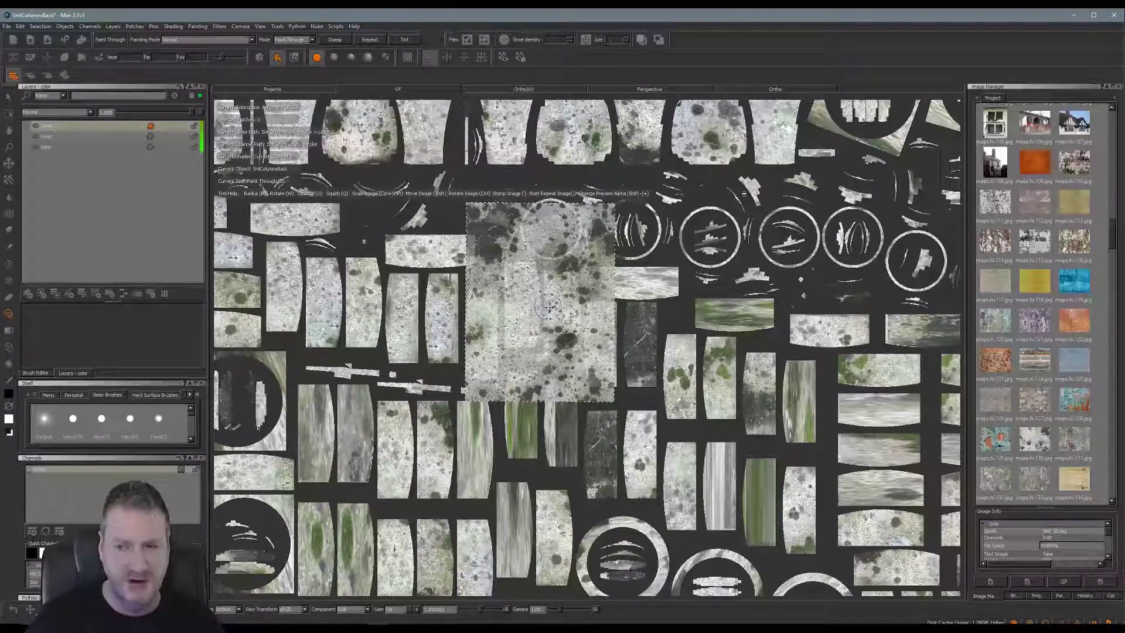
{"action": "mouse_move", "coordinate": [548, 305]}
{"action": "left_mouse_down"}
{"action": "mouse_move", "coordinate": [846, 311]}
{"action": "mouse_move", "coordinate": [739, 398]}
{"action": "mouse_move", "coordinate": [594, 370]}
{"action": "mouse_move", "coordinate": [587, 426]}
{"action": "mouse_move", "coordinate": [599, 335]}
{"action": "mouse_move", "coordinate": [552, 426]}
{"action": "mouse_move", "coordinate": [522, 387]}
{"action": "left_mouse_up"}
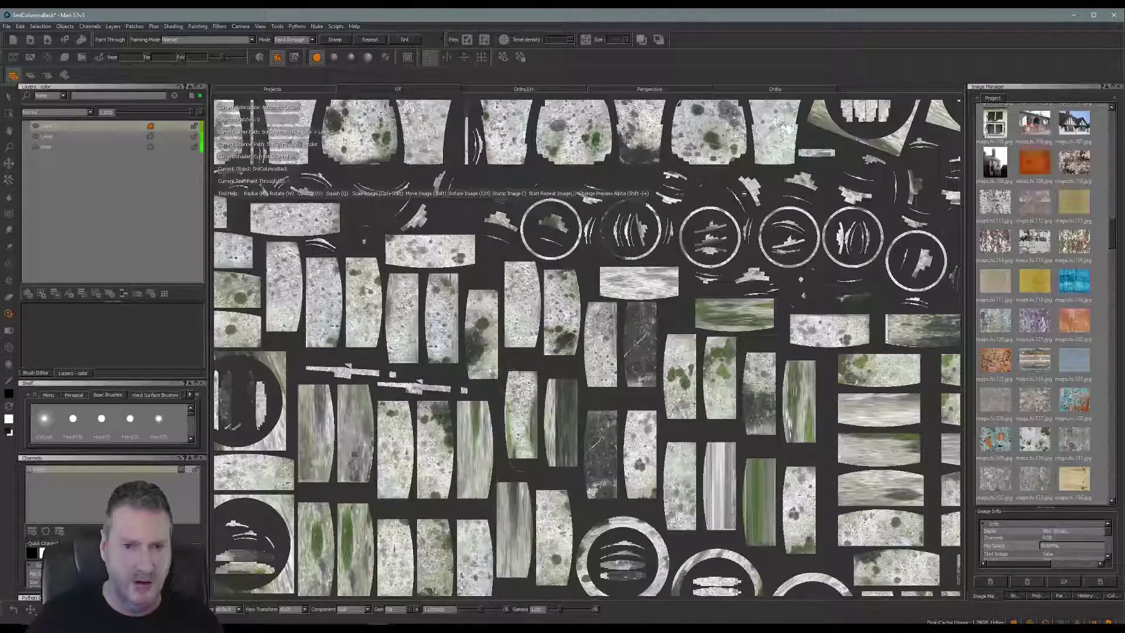
{"action": "mouse_move", "coordinate": [564, 451]}
{"action": "left_mouse_down", "text": "shift"}
{"action": "mouse_move", "coordinate": [613, 442]}
{"action": "mouse_move", "coordinate": [604, 434]}
{"action": "left_mouse_up", "text": "shift"}
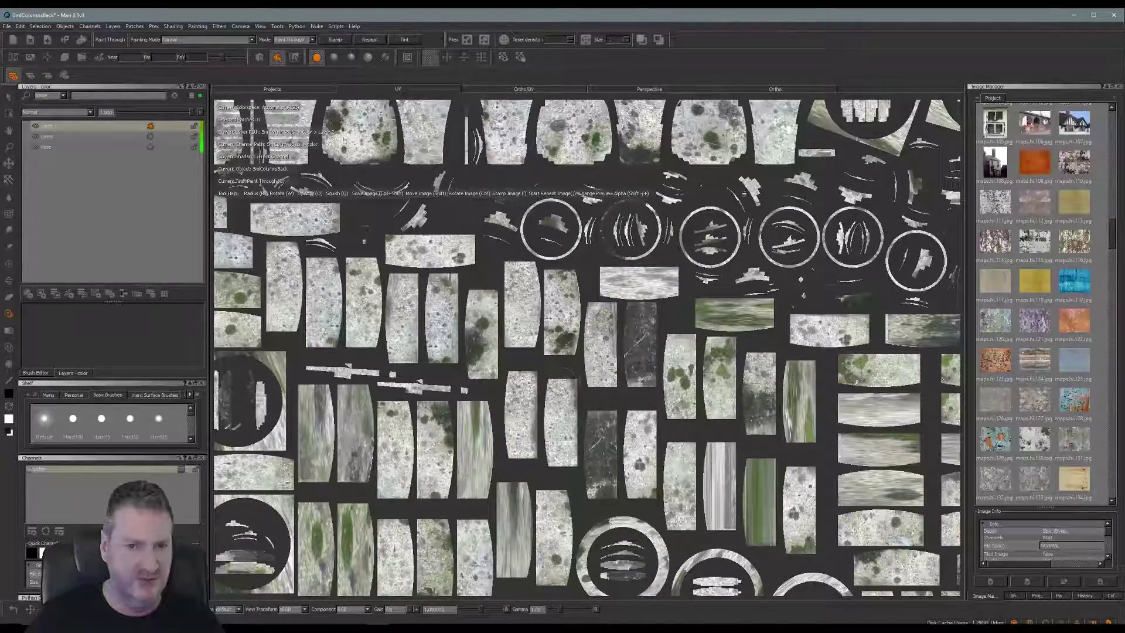
Paint the stone image over the remaining stretched vertical shells in the row just below the thin jagged strips, and bake the paint.
{"action": "left_click_drag", "start_coordinate": [600, 409], "coordinate": [490, 433], "text": "shift"}
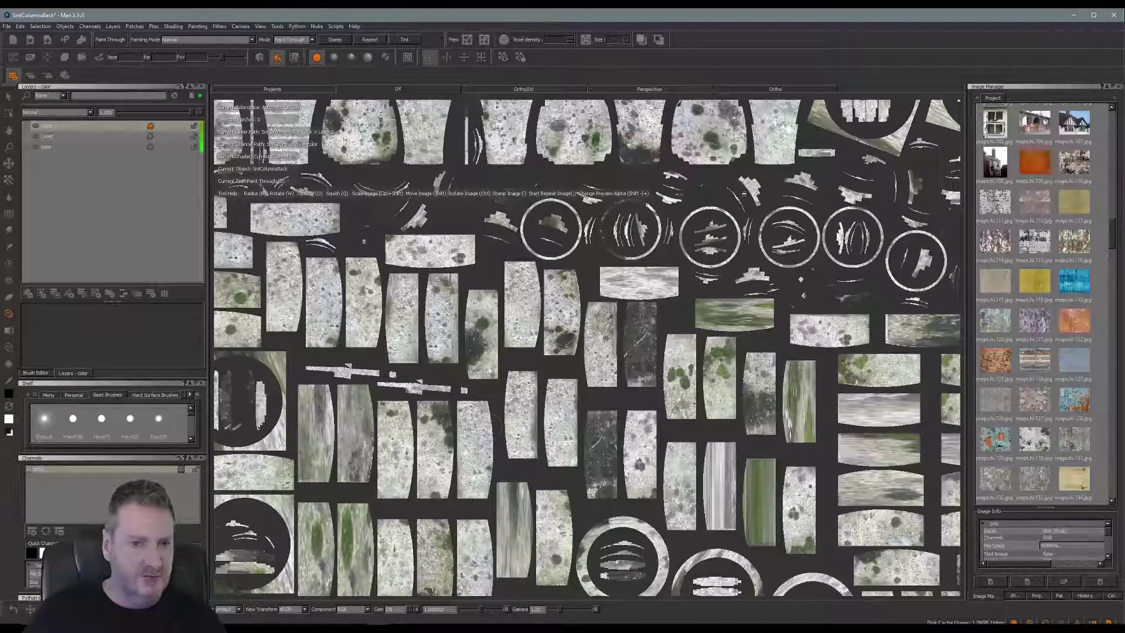
{"action": "left_click_drag", "start_coordinate": [502, 456], "coordinate": [363, 440], "text": "shift"}
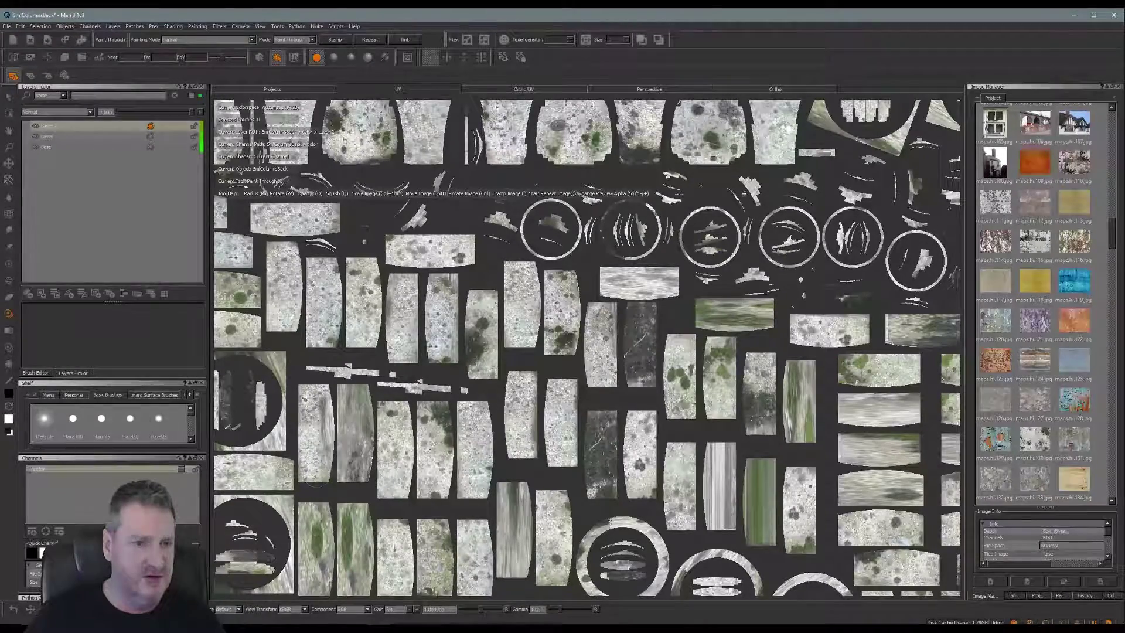
{"action": "mouse_move", "coordinate": [317, 470]}
{"action": "left_mouse_down"}
{"action": "mouse_move", "coordinate": [319, 405]}
{"action": "mouse_move", "coordinate": [348, 452]}
{"action": "mouse_move", "coordinate": [372, 441]}
{"action": "mouse_move", "coordinate": [361, 331]}
{"action": "mouse_move", "coordinate": [355, 460]}
{"action": "left_mouse_up"}
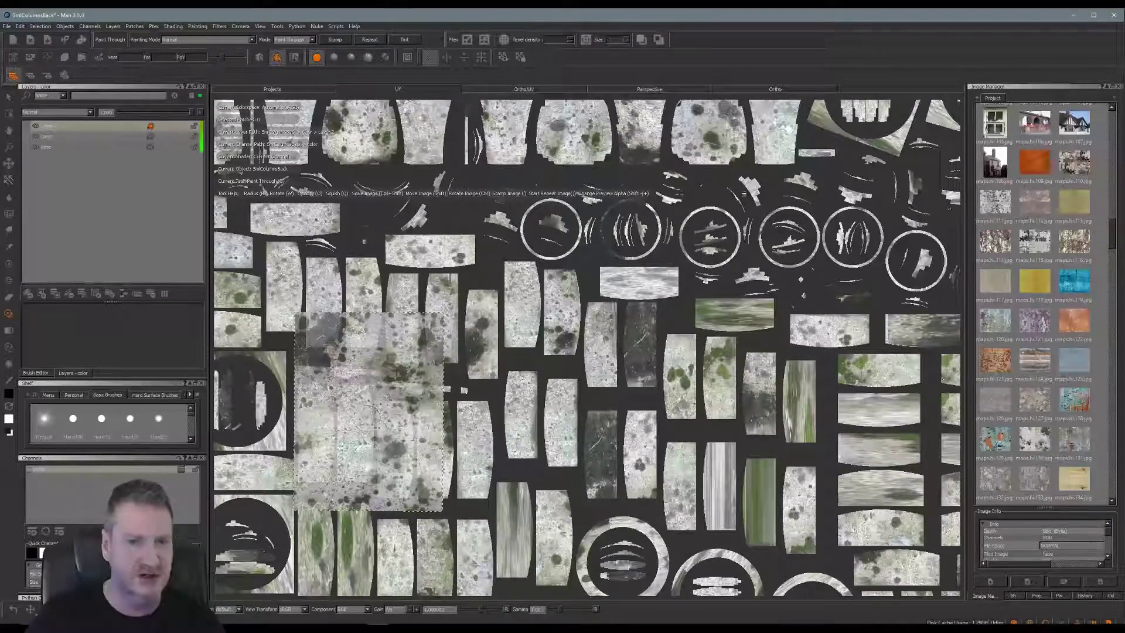
{"action": "left_click_drag", "start_coordinate": [380, 433], "coordinate": [431, 323], "text": "shift"}
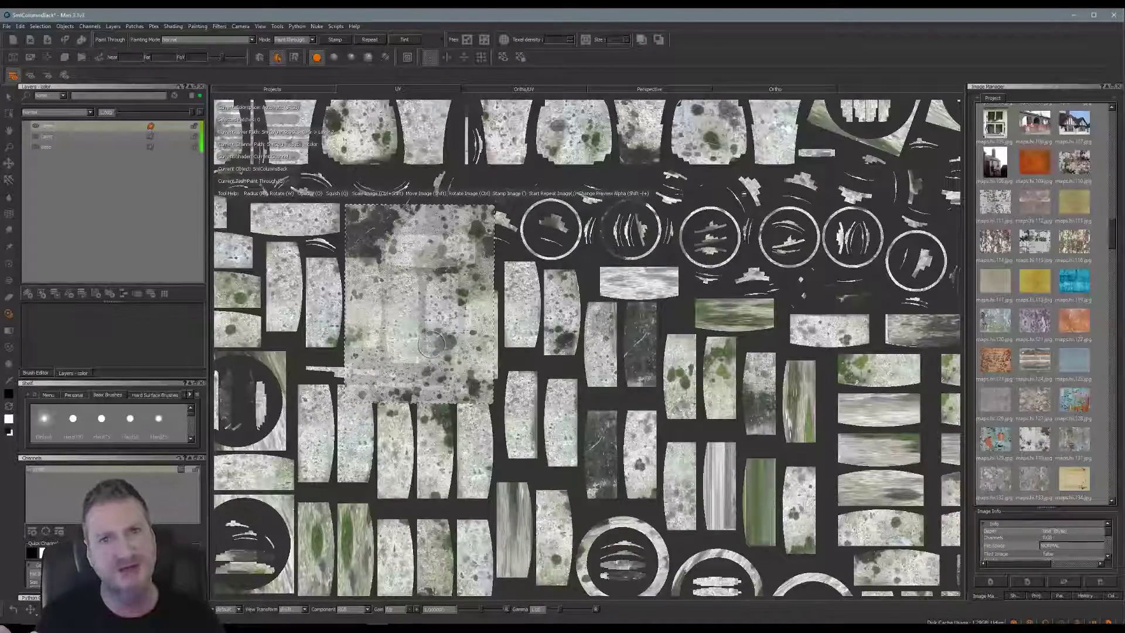
{"action": "key", "text": "b"}
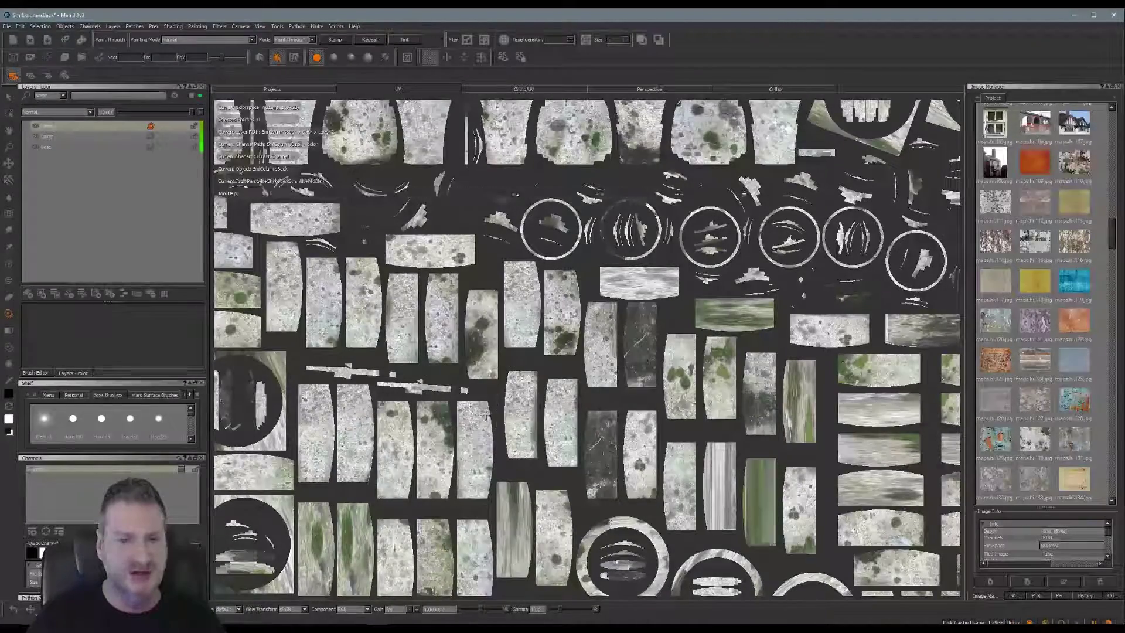
Paint the stone image over the two stretched vertical shells, one above the other, just left of the first column of ring shells.
{"action": "middle_click_drag", "start_coordinate": [501, 377], "coordinate": [444, 208], "text": "alt"}
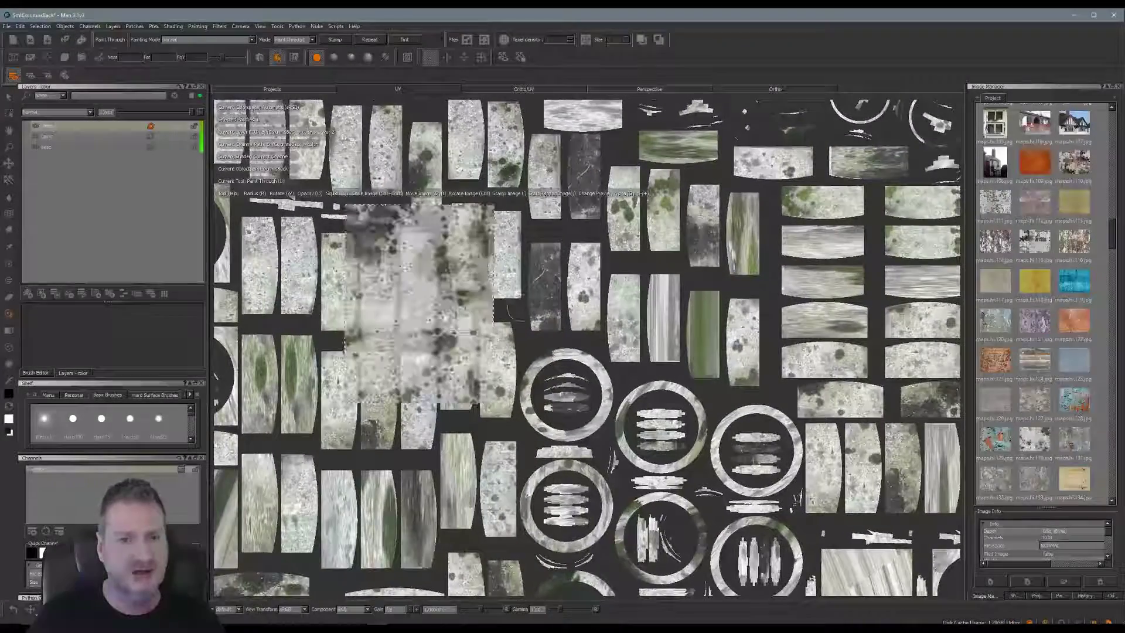
{"action": "mouse_move", "coordinate": [426, 305]}
{"action": "left_mouse_down", "text": "shift"}
{"action": "mouse_move", "coordinate": [484, 339]}
{"action": "mouse_move", "coordinate": [459, 351]}
{"action": "left_mouse_up", "text": "shift"}
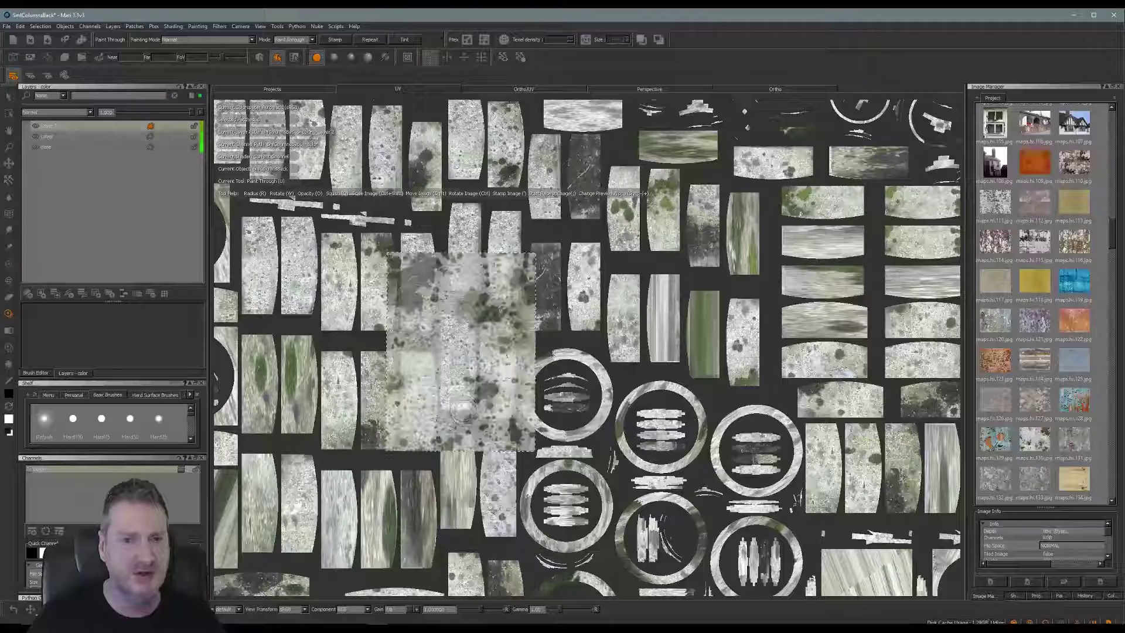
{"action": "left_click_drag", "start_coordinate": [483, 389], "coordinate": [487, 511], "text": "shift"}
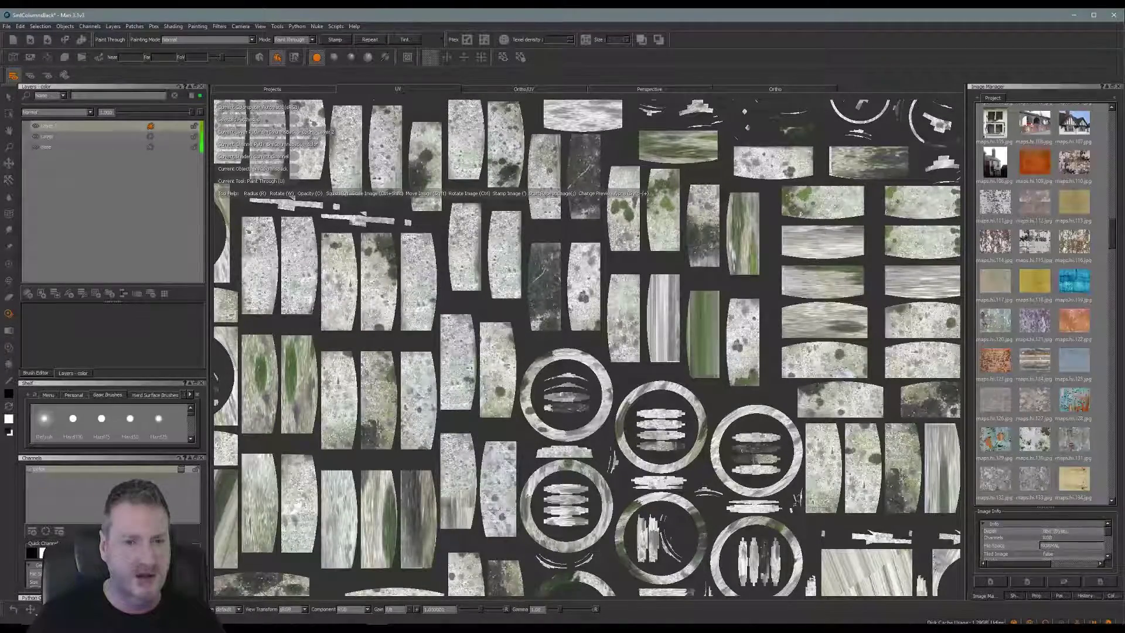
{"action": "mouse_move", "coordinate": [450, 525]}
{"action": "left_mouse_down"}
{"action": "mouse_move", "coordinate": [481, 508]}
{"action": "mouse_move", "coordinate": [461, 492]}
{"action": "left_mouse_up"}
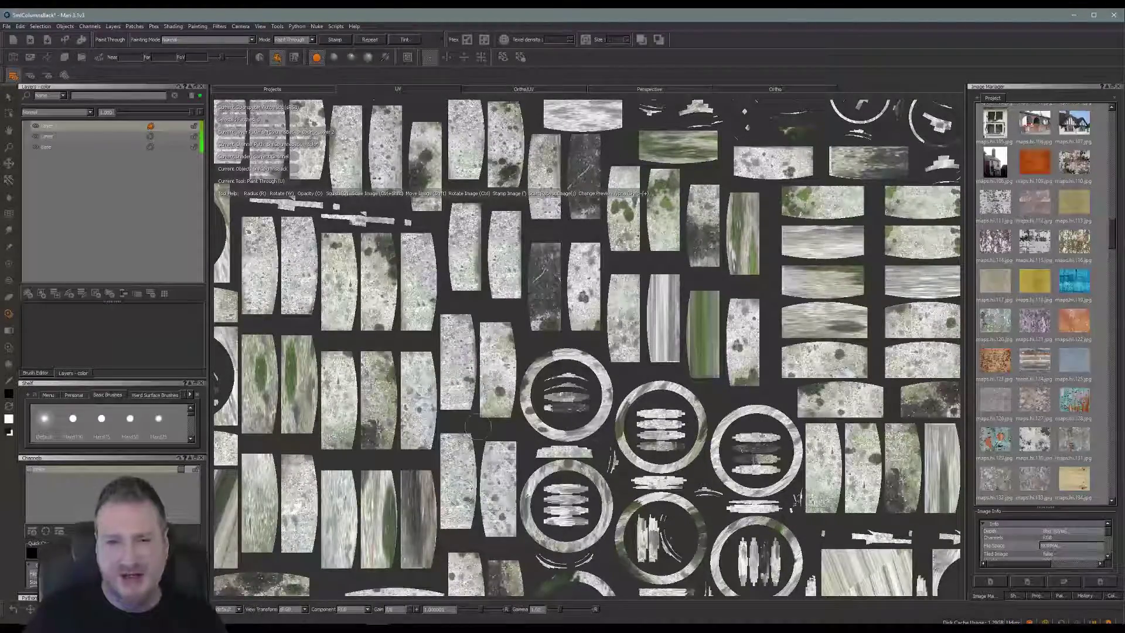
Paint the stone image over the three adjacent stretched vertical shells in the row above the horizontal shells and tilted squares.
{"action": "left_click_drag", "start_coordinate": [468, 396], "coordinate": [602, 256], "text": "alt+shift"}
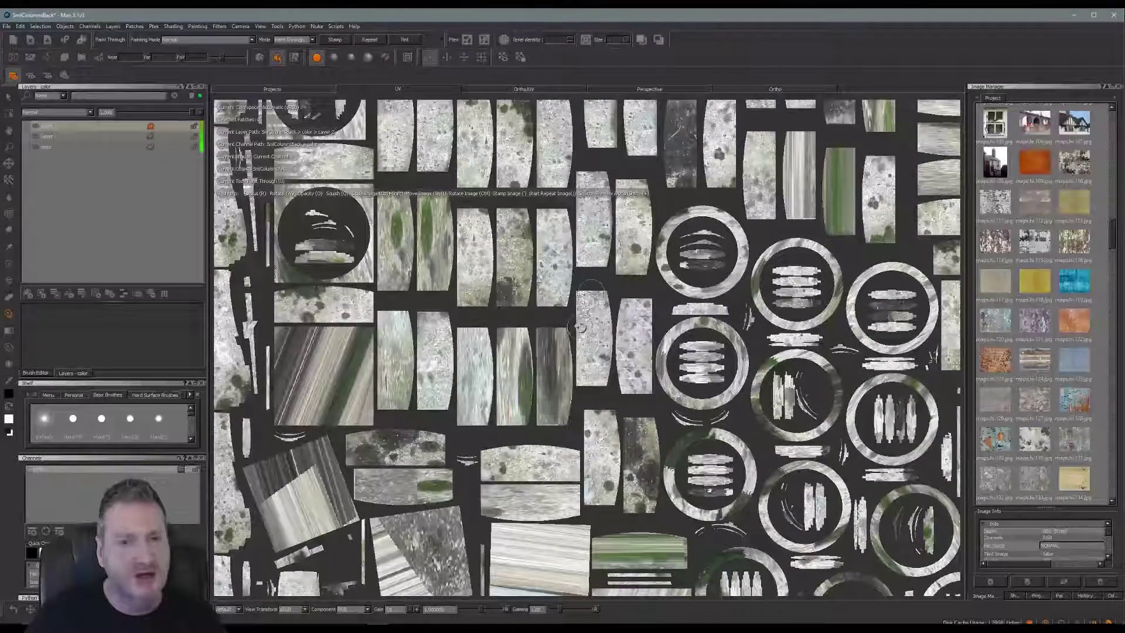
{"action": "mouse_move", "coordinate": [453, 476]}
{"action": "left_mouse_down", "text": "shift"}
{"action": "mouse_move", "coordinate": [545, 360]}
{"action": "mouse_move", "coordinate": [546, 339]}
{"action": "mouse_move", "coordinate": [552, 410]}
{"action": "mouse_move", "coordinate": [515, 375]}
{"action": "mouse_move", "coordinate": [500, 331]}
{"action": "left_mouse_up", "text": "shift"}
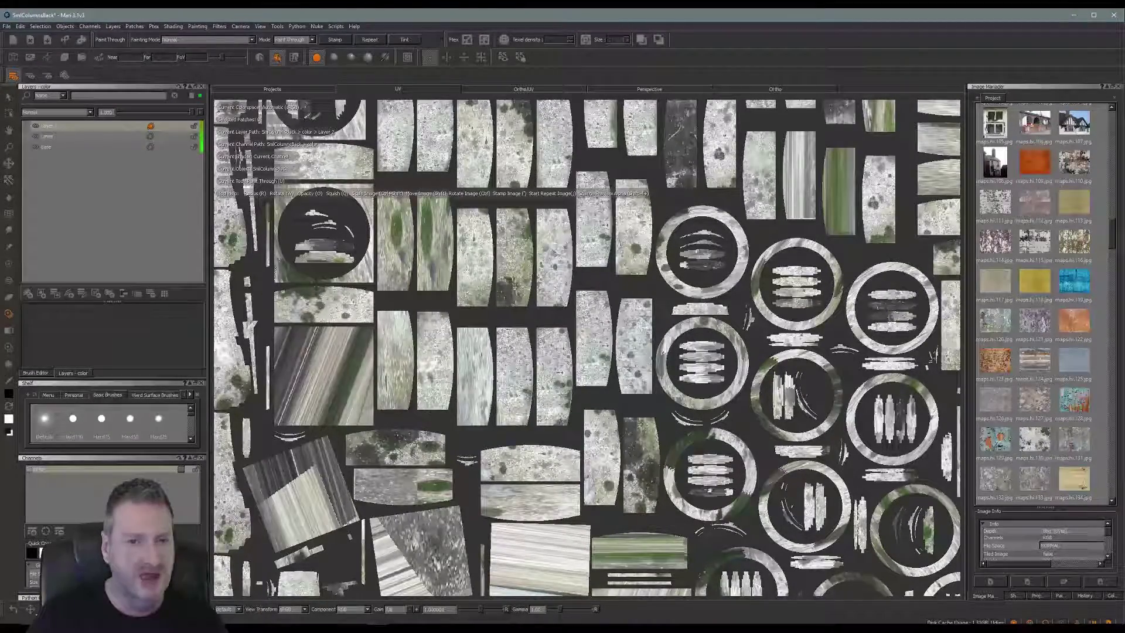
{"action": "mouse_move", "coordinate": [515, 375]}
{"action": "left_mouse_down", "text": "shift"}
{"action": "mouse_move", "coordinate": [470, 375]}
{"action": "mouse_move", "coordinate": [472, 398]}
{"action": "left_mouse_up", "text": "shift"}
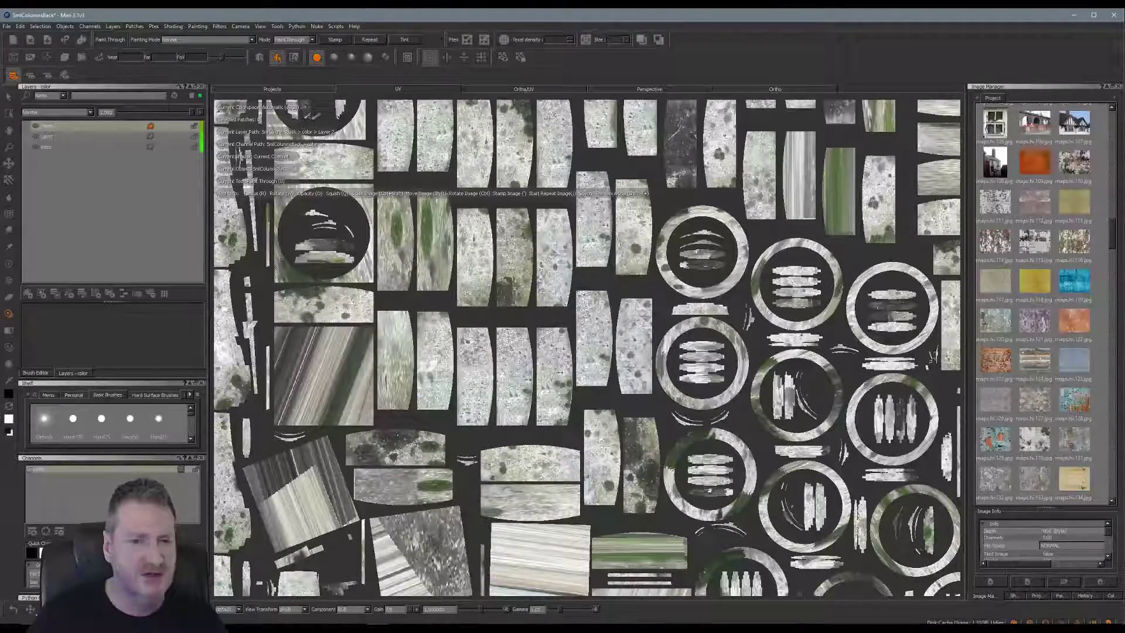
Paint the stone image over the stretched shell beside the diagonally streaked square and the two green-stained shells above it.
{"action": "mouse_move", "coordinate": [505, 402]}
{"action": "left_mouse_down", "text": "shift"}
{"action": "mouse_move", "coordinate": [430, 387]}
{"action": "mouse_move", "coordinate": [396, 354]}
{"action": "mouse_move", "coordinate": [394, 326]}
{"action": "left_mouse_up", "text": "shift"}
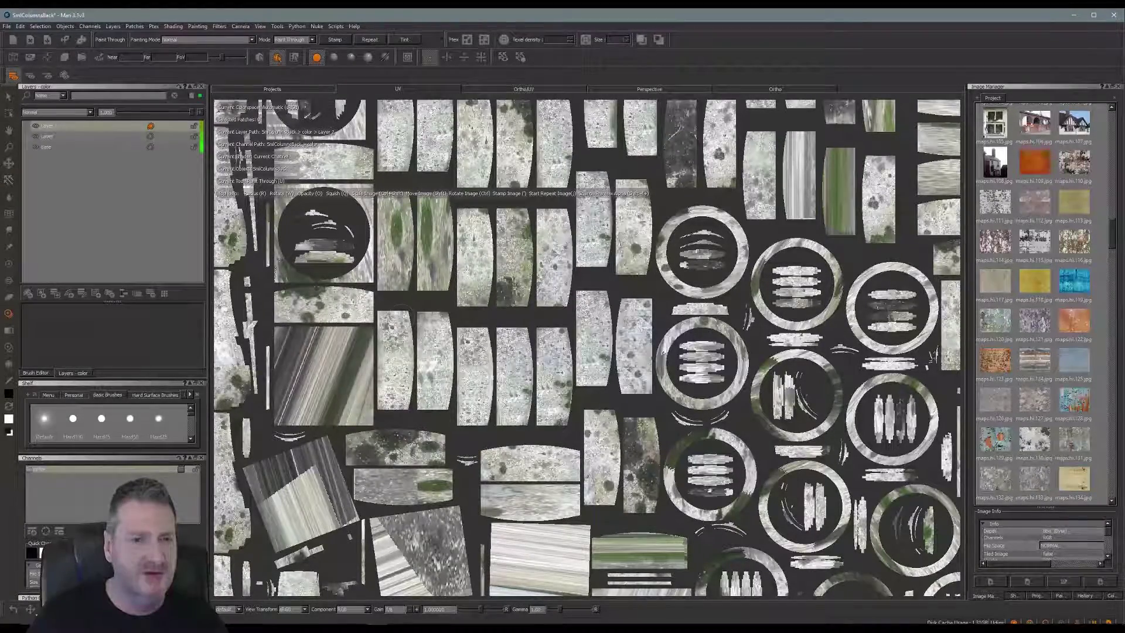
{"action": "left_click_drag", "start_coordinate": [448, 393], "coordinate": [437, 274], "text": "shift"}
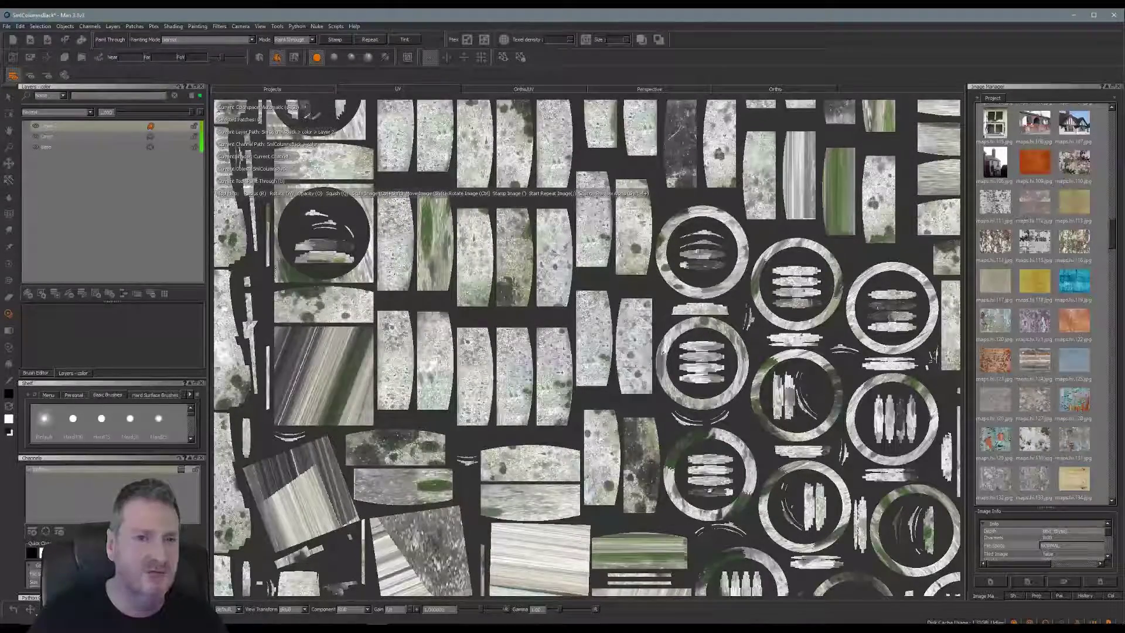
{"action": "left_click_drag", "start_coordinate": [435, 274], "coordinate": [445, 271], "text": "shift"}
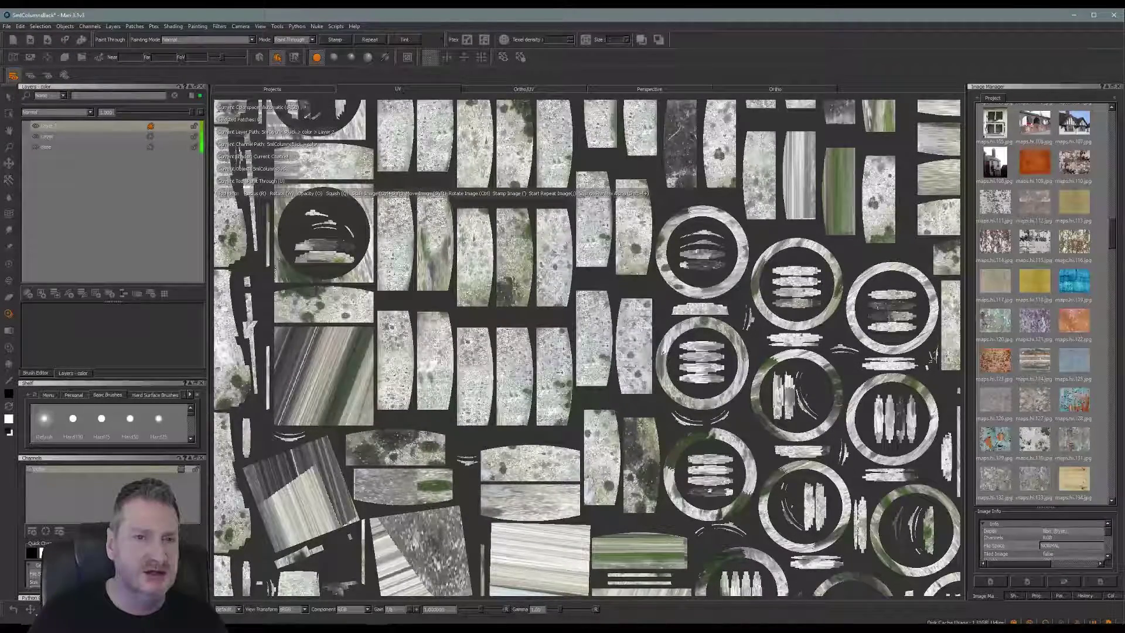
{"action": "left_click_drag", "start_coordinate": [428, 234], "coordinate": [424, 287]}
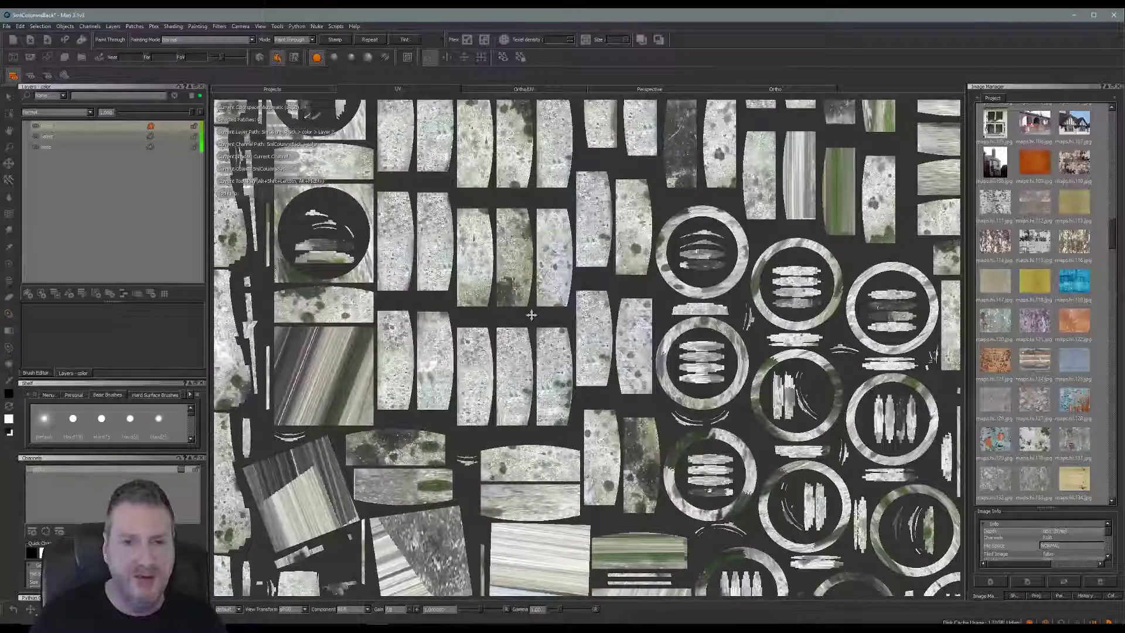
Paint the stone image over the three stretched vertical shells in the row above the streaked square, between the groups of ring shells.
{"action": "middle_click_drag", "start_coordinate": [532, 311], "coordinate": [562, 240]}
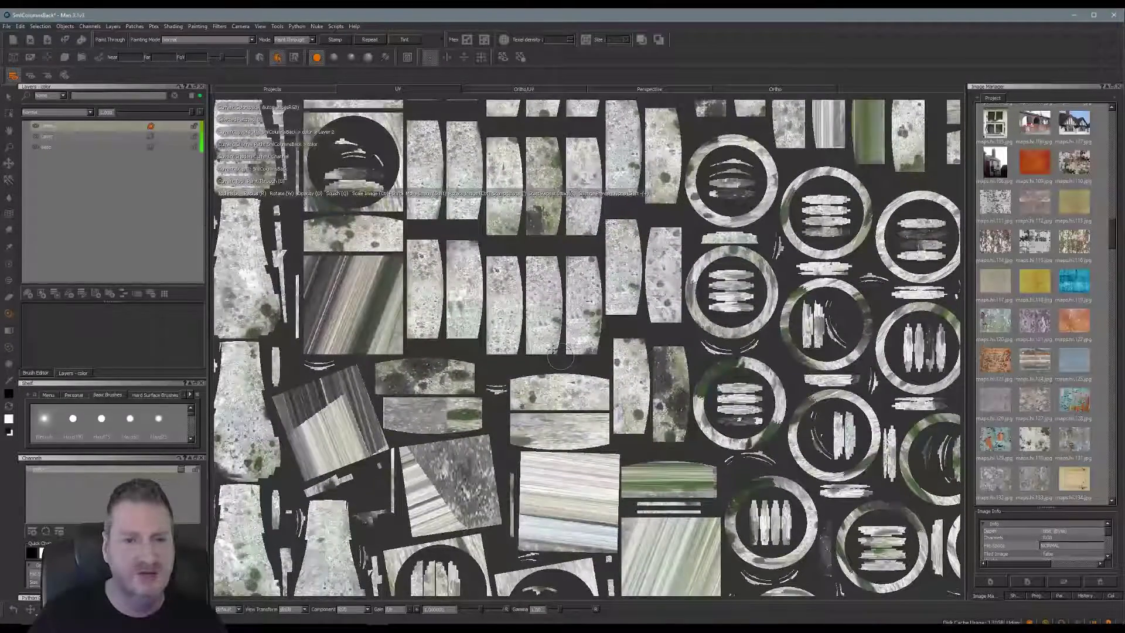
{"action": "middle_click_drag", "start_coordinate": [561, 356], "coordinate": [491, 265], "text": "alt"}
{"action": "mouse_move", "coordinate": [590, 434]}
{"action": "middle_mouse_down", "text": "alt"}
{"action": "mouse_move", "coordinate": [623, 278]}
{"action": "mouse_move", "coordinate": [426, 476]}
{"action": "middle_mouse_up", "text": "alt"}
{"action": "middle_click_drag", "start_coordinate": [656, 336], "coordinate": [451, 498], "text": "alt"}
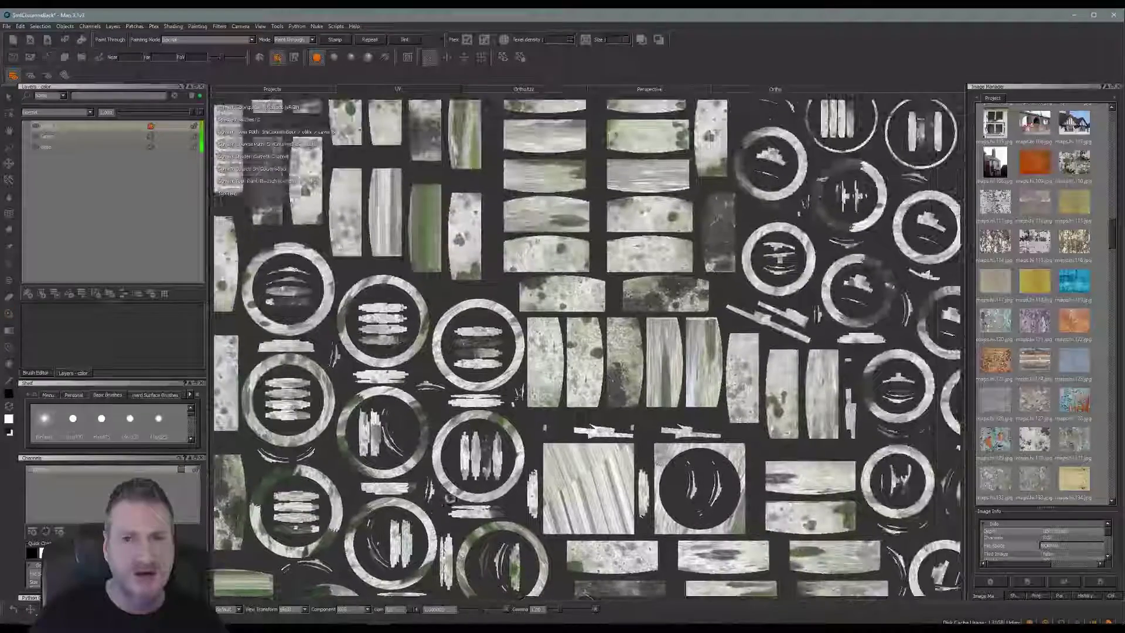
{"action": "mouse_move", "coordinate": [658, 409]}
{"action": "middle_mouse_down", "text": "alt"}
{"action": "mouse_move", "coordinate": [541, 403]}
{"action": "mouse_move", "coordinate": [525, 391]}
{"action": "middle_mouse_up", "text": "alt"}
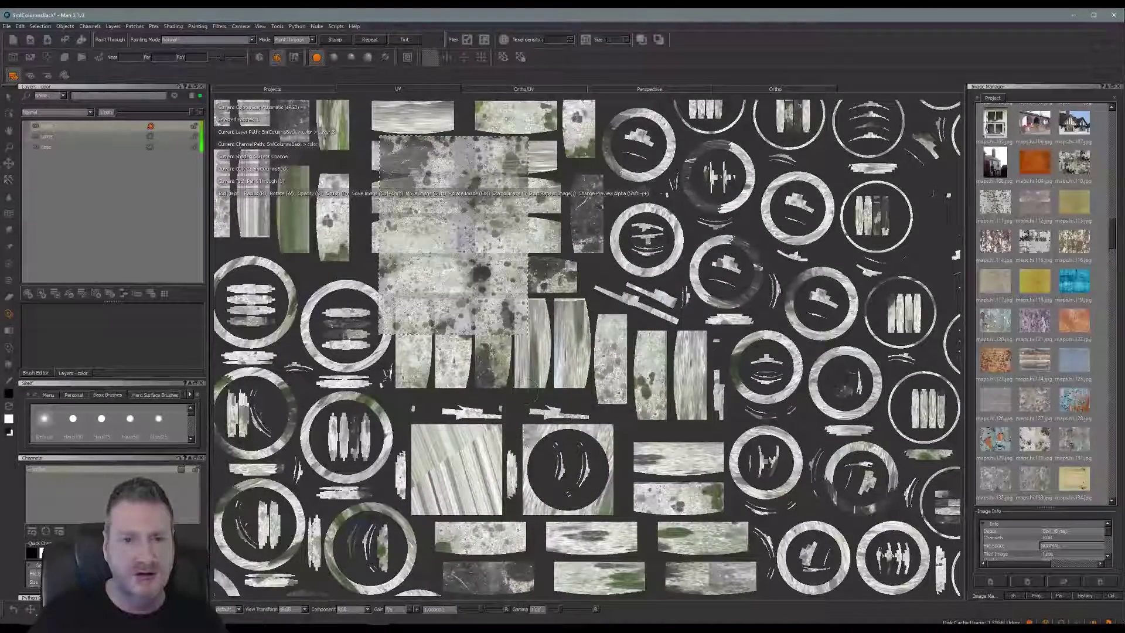
{"action": "left_click_drag", "start_coordinate": [423, 211], "coordinate": [479, 300], "text": "shift"}
{"action": "left_click_drag", "start_coordinate": [578, 404], "coordinate": [578, 390], "text": "shift"}
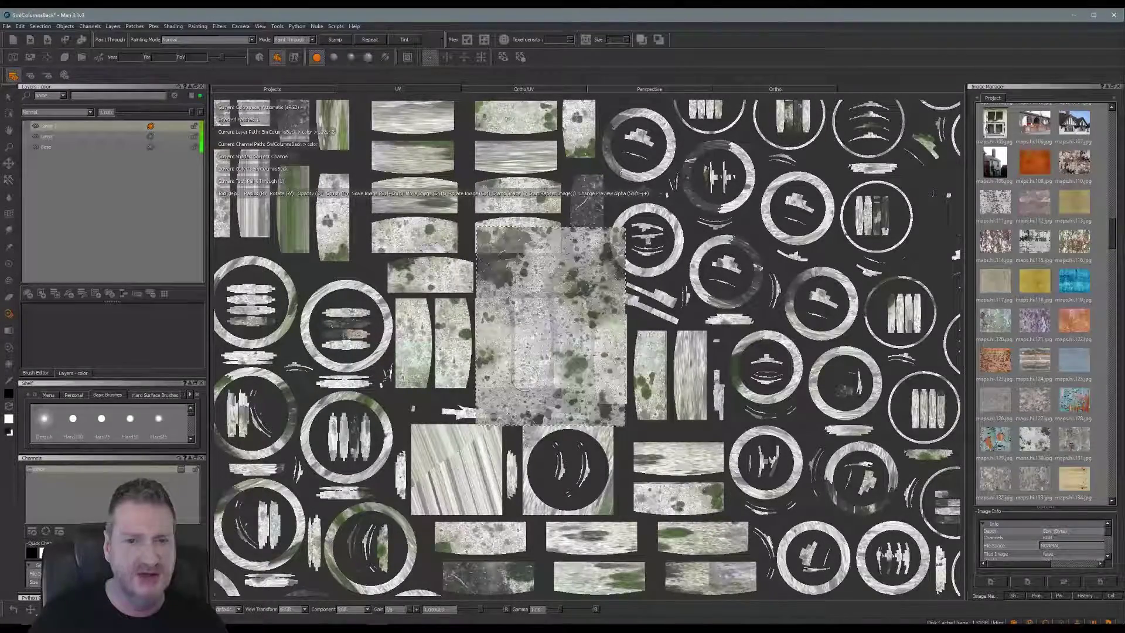
{"action": "left_click_drag", "start_coordinate": [578, 375], "coordinate": [597, 366], "text": "shift"}
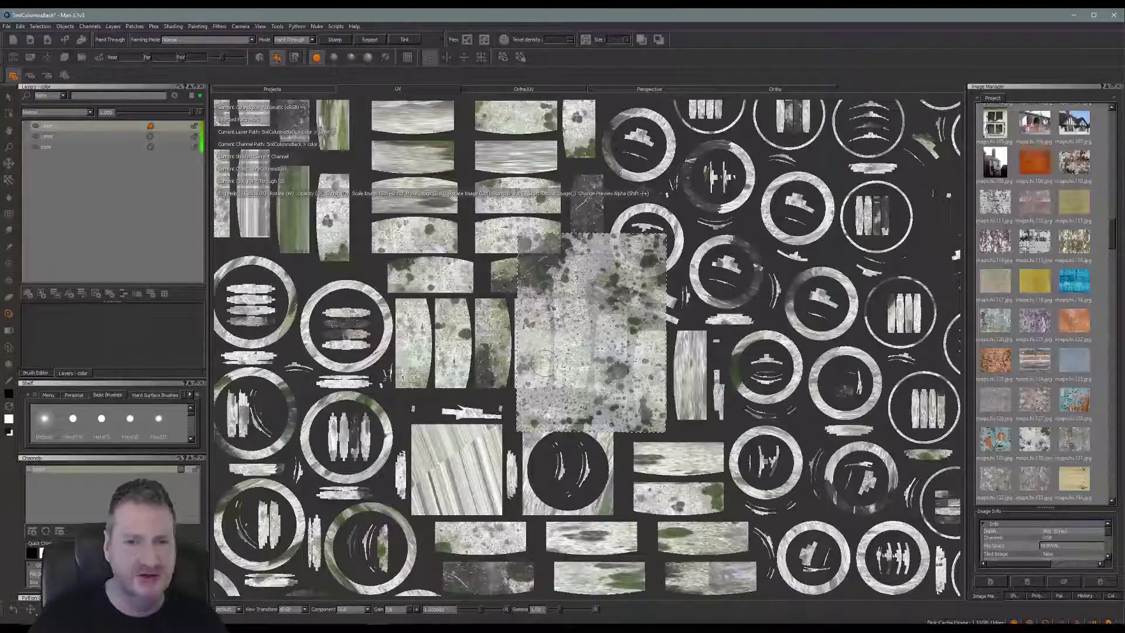
{"action": "left_click_drag", "start_coordinate": [544, 362], "coordinate": [681, 381], "text": "shift"}
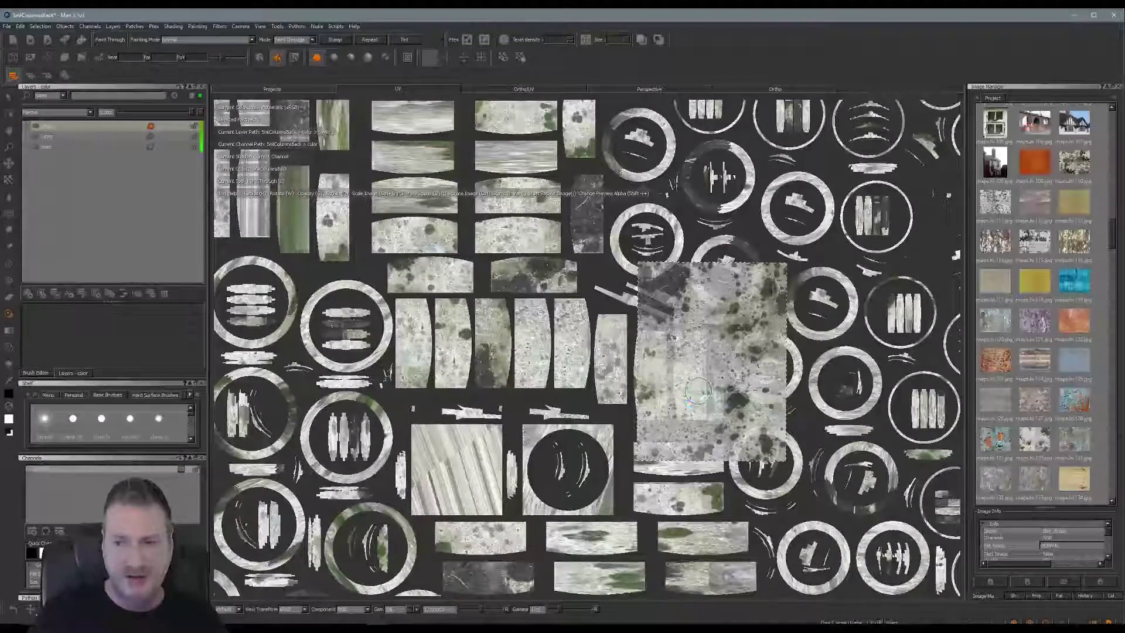
{"action": "left_click_drag", "start_coordinate": [693, 397], "coordinate": [689, 404]}
Paint the stone image over the narrow vertical shell above the sideways balusters in the lower-right corner of the UV layout.
{"action": "mouse_move", "coordinate": [691, 402]}
{"action": "middle_mouse_down", "text": "alt"}
{"action": "mouse_move", "coordinate": [702, 387]}
{"action": "mouse_move", "coordinate": [696, 351]}
{"action": "mouse_move", "coordinate": [649, 363]}
{"action": "mouse_move", "coordinate": [643, 406]}
{"action": "middle_mouse_up", "text": "alt"}
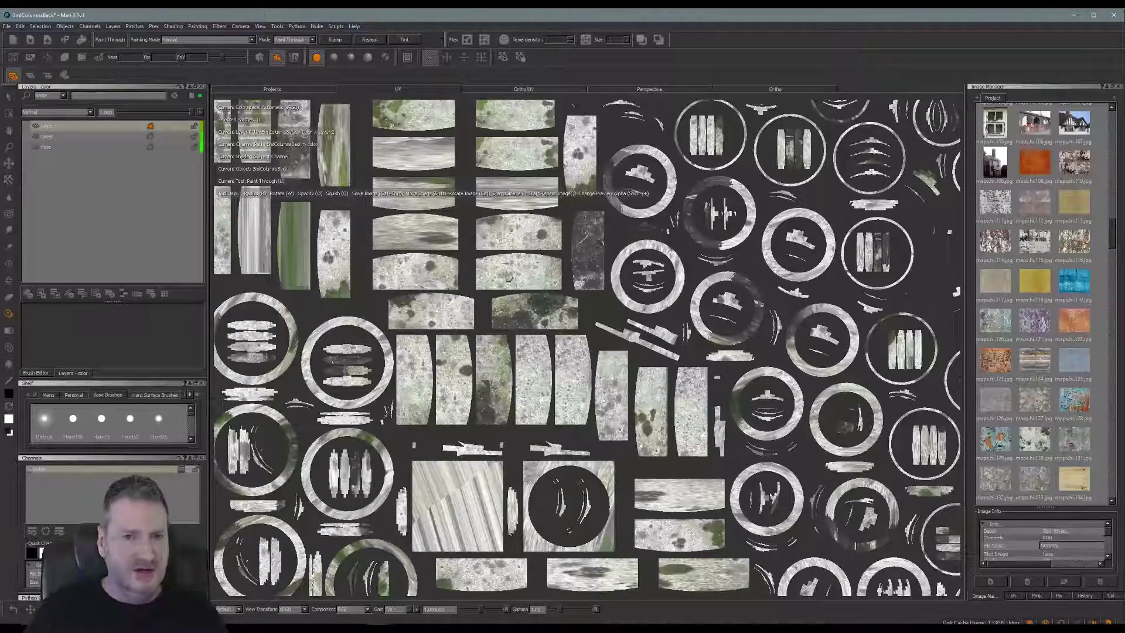
{"action": "middle_click_drag", "start_coordinate": [669, 465], "coordinate": [648, 262], "text": "alt"}
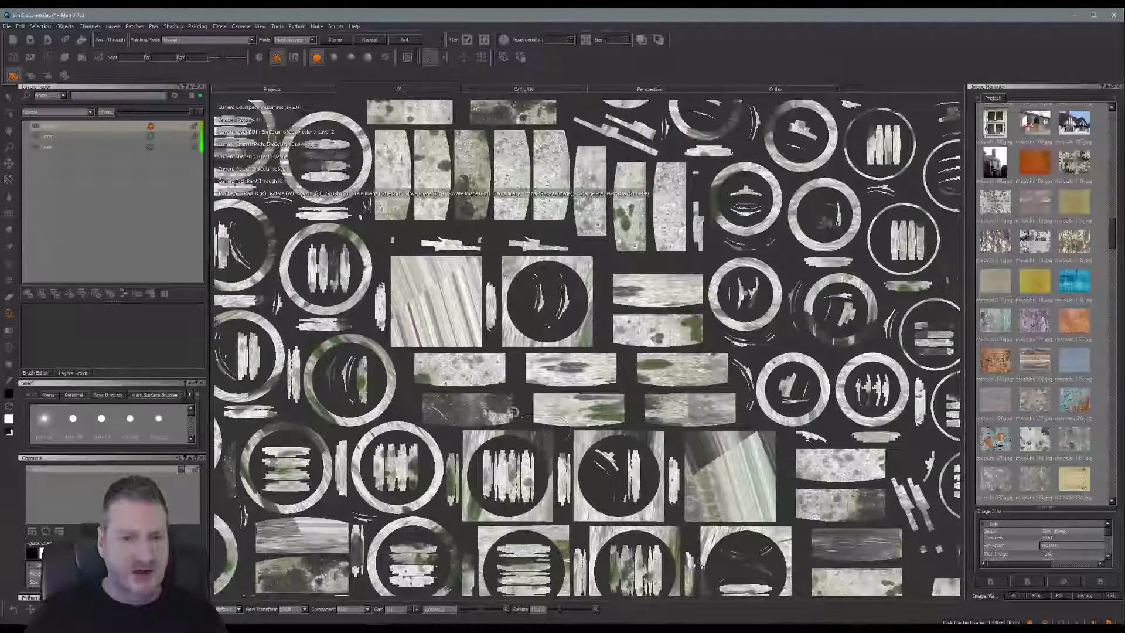
{"action": "middle_click_drag", "start_coordinate": [559, 429], "coordinate": [505, 281], "text": "alt"}
{"action": "middle_click_drag", "start_coordinate": [630, 383], "coordinate": [393, 257], "text": "alt"}
{"action": "middle_click_drag", "start_coordinate": [698, 445], "coordinate": [572, 371], "text": "alt"}
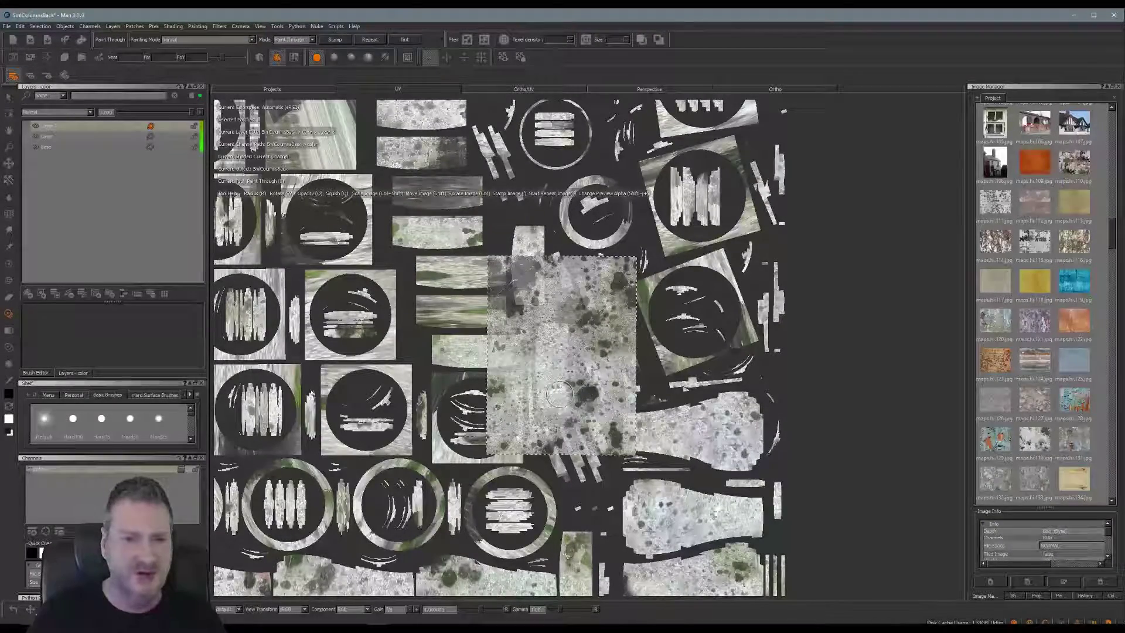
{"action": "left_click", "coordinate": [559, 393]}
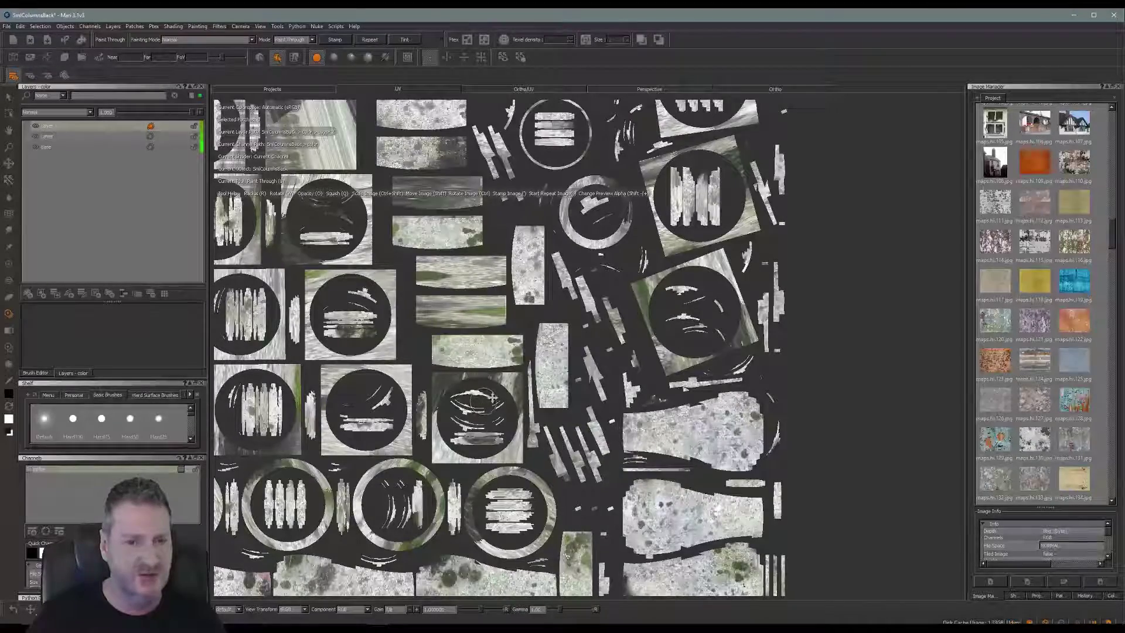
Examine the UV layout, from the ring shells to the baluster and tilted-square areas, for rectangular shells with stretched paint.
{"action": "scroll", "coordinate": [494, 398], "scroll_direction": "up", "scroll_amount": 2}
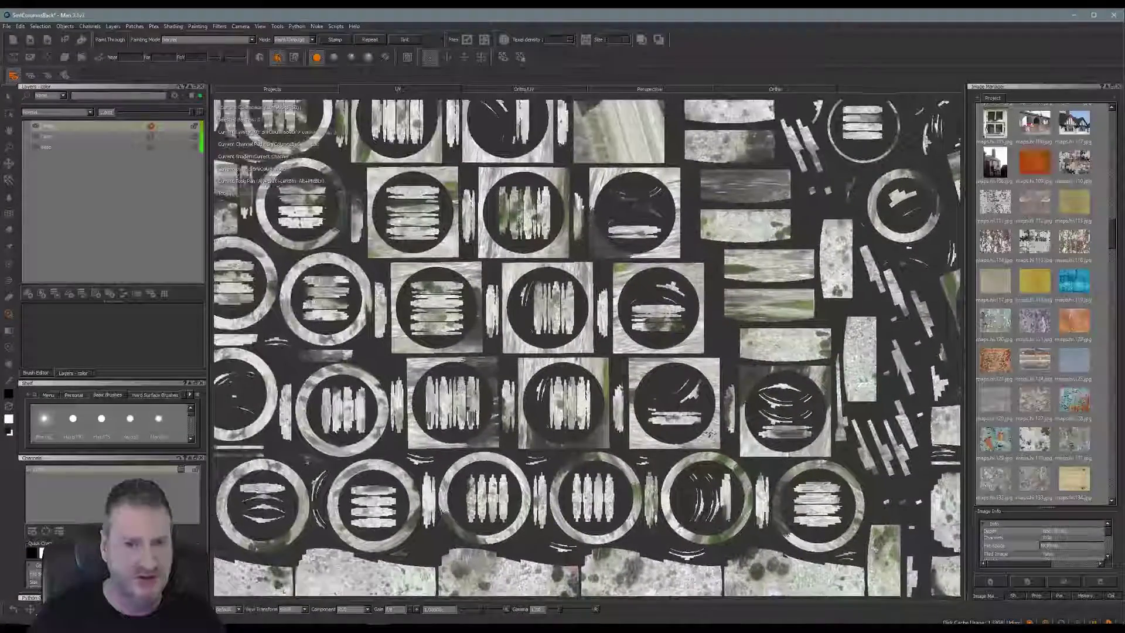
{"action": "mouse_move", "coordinate": [249, 426]}
{"action": "middle_mouse_down", "text": "alt"}
{"action": "mouse_move", "coordinate": [535, 390]}
{"action": "mouse_move", "coordinate": [483, 503]}
{"action": "mouse_move", "coordinate": [669, 435]}
{"action": "middle_mouse_up", "text": "alt"}
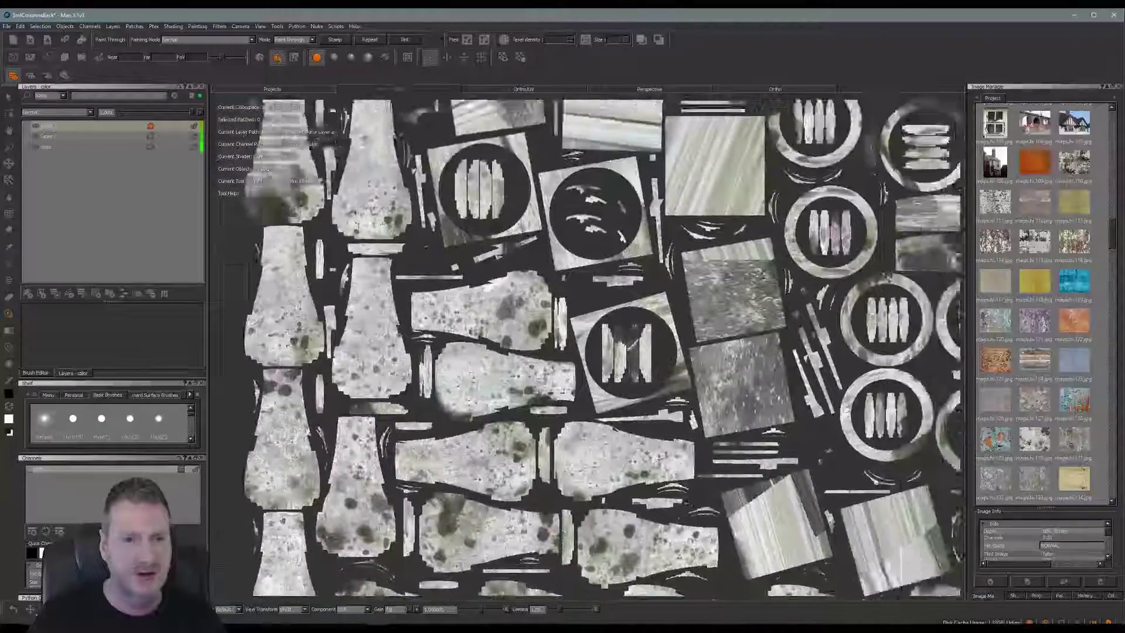
{"action": "middle_click_drag", "start_coordinate": [686, 503], "coordinate": [646, 539], "text": "alt"}
{"action": "middle_click_drag", "start_coordinate": [779, 305], "coordinate": [630, 461], "text": "alt"}
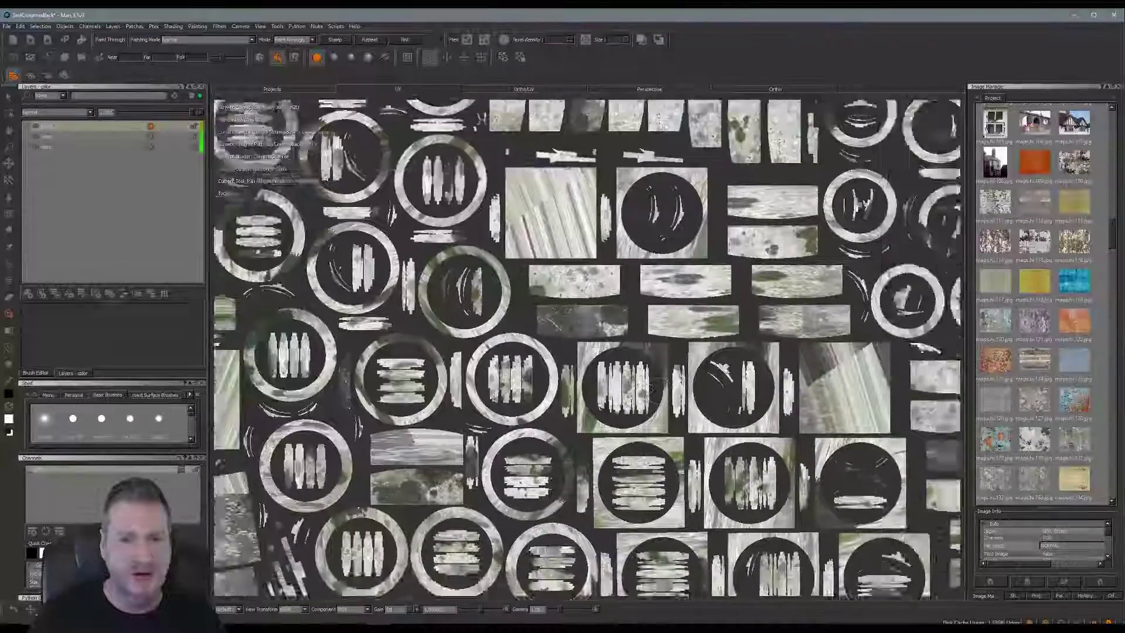
{"action": "middle_click_drag", "start_coordinate": [652, 388], "coordinate": [403, 311], "text": "alt"}
{"action": "middle_click_drag", "start_coordinate": [692, 442], "coordinate": [472, 293], "text": "alt"}
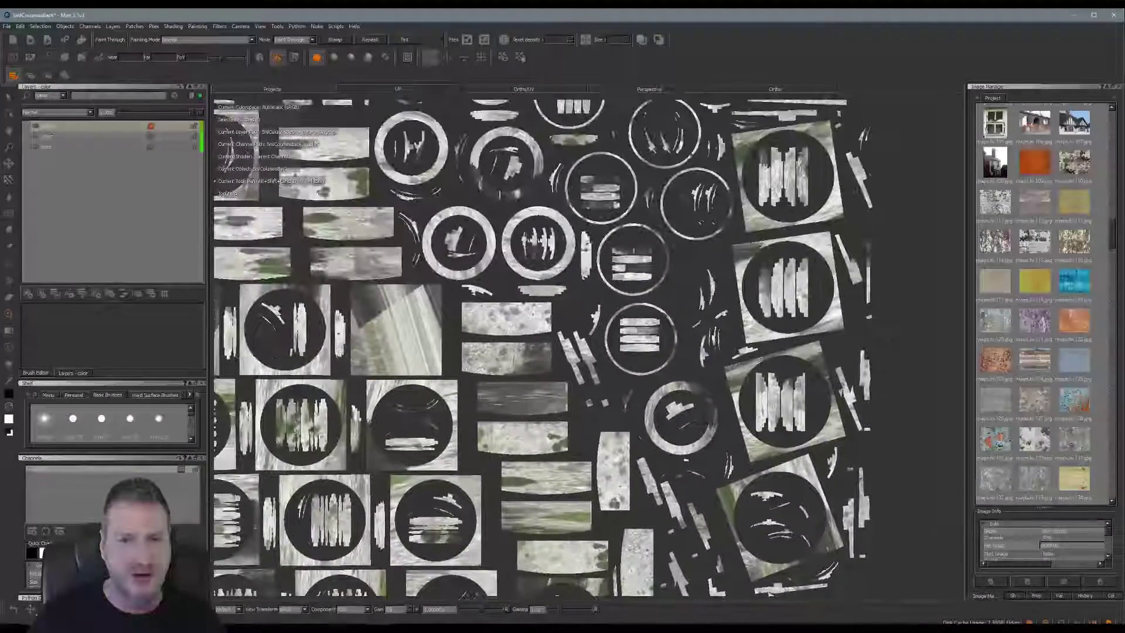
{"action": "middle_click_drag", "start_coordinate": [761, 244], "coordinate": [808, 419], "text": "alt"}
{"action": "middle_click_drag", "start_coordinate": [527, 234], "coordinate": [731, 298], "text": "alt"}
{"action": "mouse_move", "coordinate": [412, 114]}
{"action": "middle_mouse_down", "text": "alt"}
{"action": "mouse_move", "coordinate": [513, 154]}
{"action": "mouse_move", "coordinate": [517, 171]}
{"action": "middle_mouse_up", "text": "alt"}
{"action": "middle_click_drag", "start_coordinate": [578, 232], "coordinate": [581, 391], "text": "alt"}
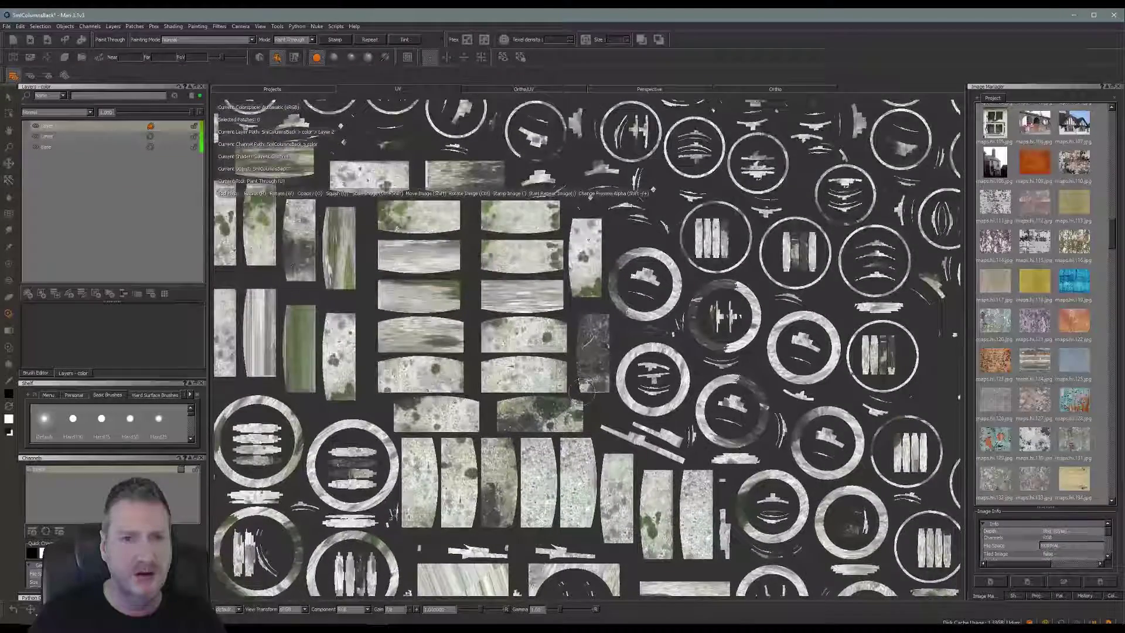
Paint the stone image over the stretched vertical shells beside the two-column block of horizontal shells, including the green-streaked one in the upper row.
{"action": "middle_click_drag", "start_coordinate": [532, 275], "coordinate": [708, 352], "text": "alt"}
{"action": "middle_click_drag", "start_coordinate": [461, 417], "coordinate": [561, 355], "text": "alt"}
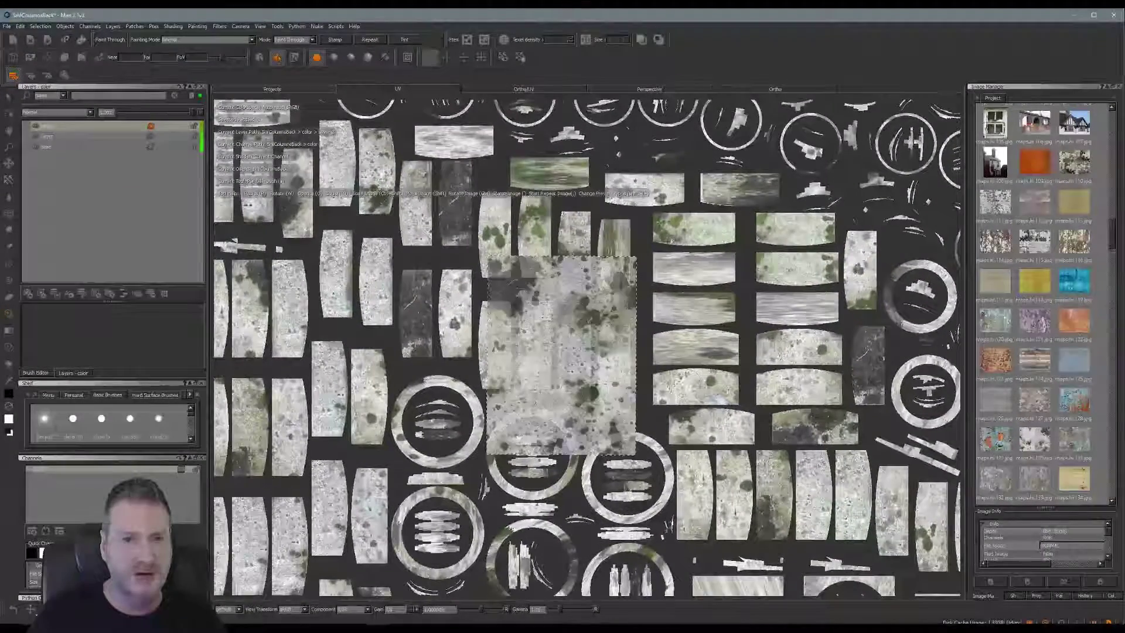
{"action": "mouse_move", "coordinate": [537, 377]}
{"action": "left_mouse_down", "text": "shift"}
{"action": "mouse_move", "coordinate": [528, 330]}
{"action": "mouse_move", "coordinate": [544, 307]}
{"action": "mouse_move", "coordinate": [540, 372]}
{"action": "left_mouse_up", "text": "shift"}
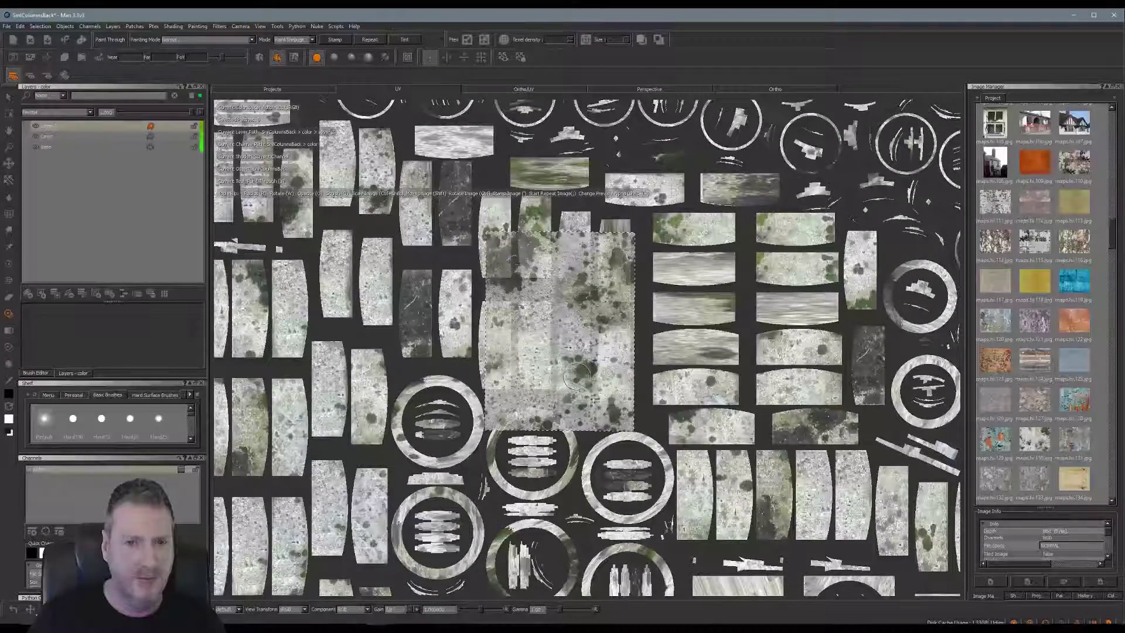
{"action": "left_click_drag", "start_coordinate": [594, 398], "coordinate": [613, 406], "text": "shift"}
{"action": "mouse_move", "coordinate": [576, 337]}
{"action": "left_mouse_down"}
{"action": "mouse_move", "coordinate": [576, 369]}
{"action": "mouse_move", "coordinate": [565, 353]}
{"action": "mouse_move", "coordinate": [570, 391]}
{"action": "mouse_move", "coordinate": [613, 374]}
{"action": "left_mouse_up"}
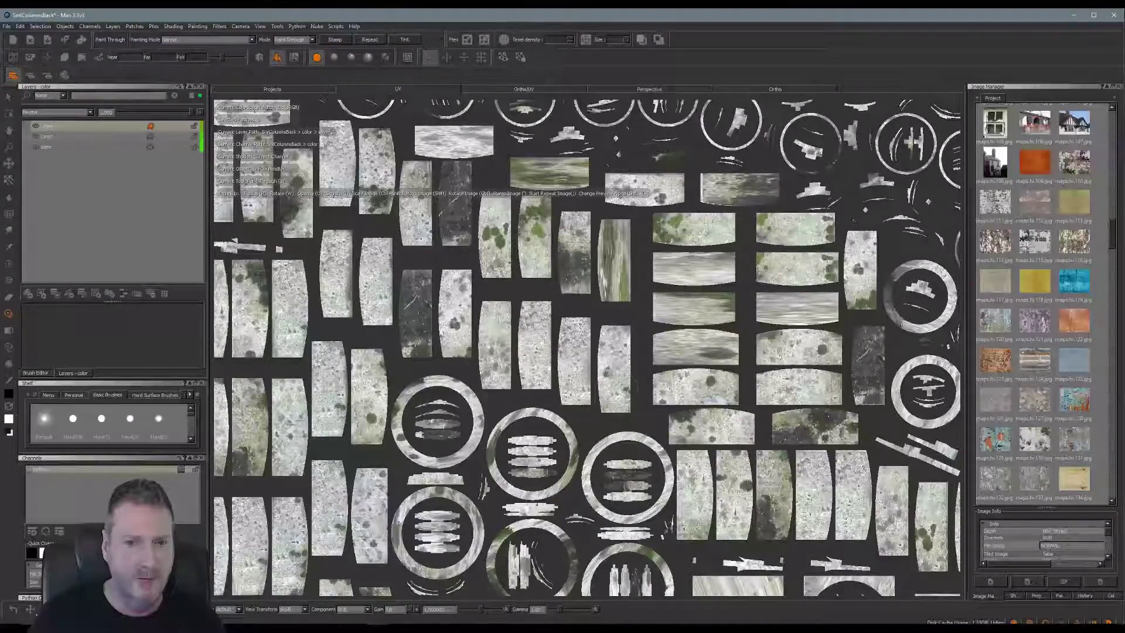
{"action": "left_click_drag", "start_coordinate": [632, 305], "coordinate": [639, 277], "text": "shift"}
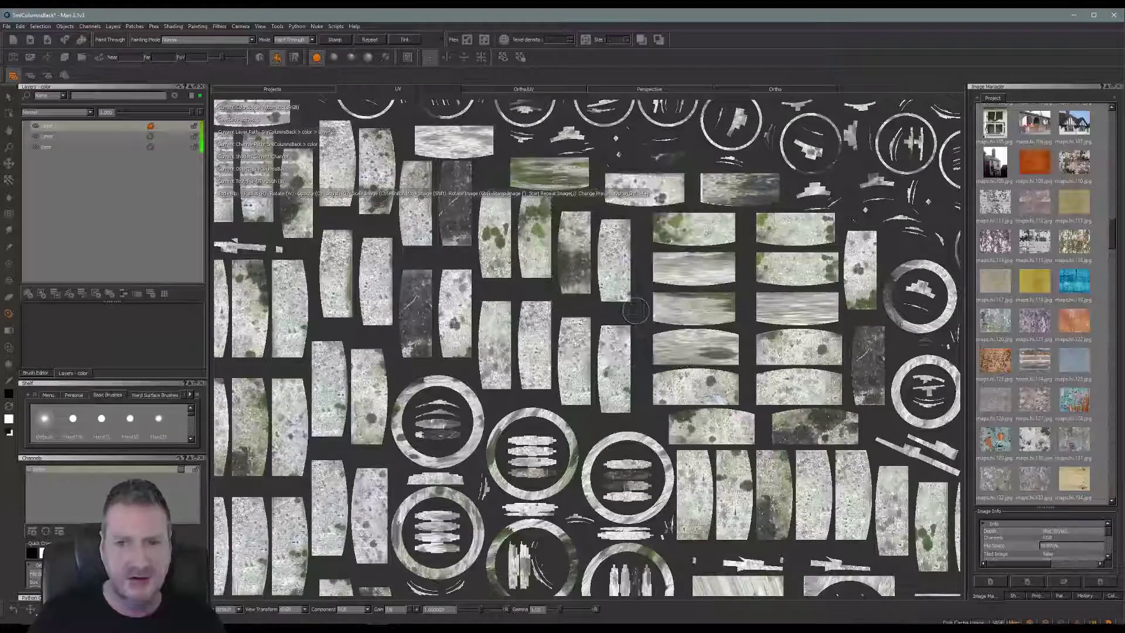
Paint the stone image over the streaked square shell among the other streaked squares in the upper-right corner of the UV layout.
{"action": "middle_click_drag", "start_coordinate": [570, 381], "coordinate": [904, 500], "text": "alt"}
{"action": "mouse_move", "coordinate": [1000, 43]}
{"action": "middle_mouse_down", "text": "alt"}
{"action": "mouse_move", "coordinate": [983, 100]}
{"action": "mouse_move", "coordinate": [861, 146]}
{"action": "mouse_move", "coordinate": [691, 305]}
{"action": "mouse_move", "coordinate": [701, 300]}
{"action": "mouse_move", "coordinate": [492, 454]}
{"action": "mouse_move", "coordinate": [346, 288]}
{"action": "middle_mouse_up", "text": "alt"}
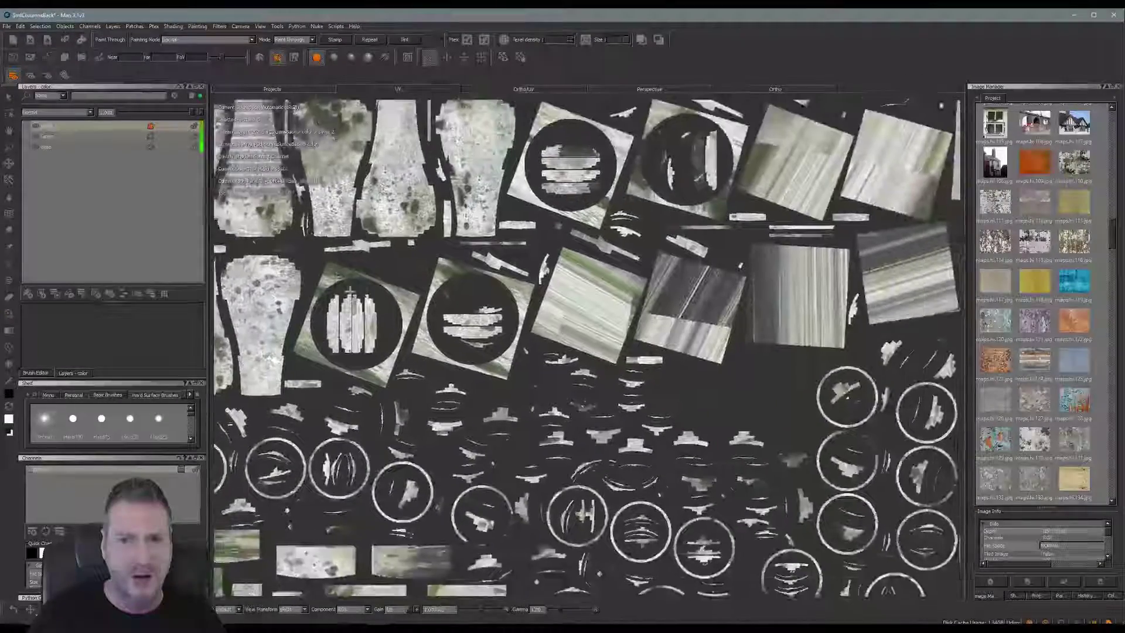
{"action": "mouse_move", "coordinate": [701, 414]}
{"action": "middle_mouse_down", "text": "alt"}
{"action": "mouse_move", "coordinate": [468, 353]}
{"action": "mouse_move", "coordinate": [420, 356]}
{"action": "mouse_move", "coordinate": [336, 424]}
{"action": "mouse_move", "coordinate": [311, 491]}
{"action": "mouse_move", "coordinate": [323, 495]}
{"action": "middle_mouse_up", "text": "alt"}
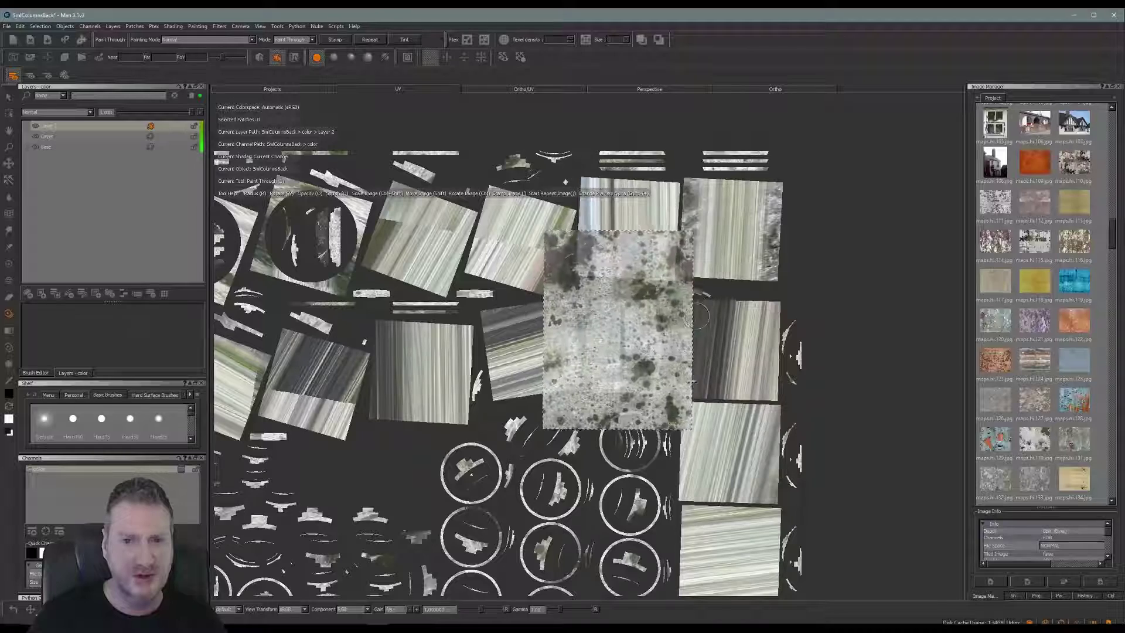
{"action": "mouse_move", "coordinate": [636, 346]}
{"action": "left_mouse_down"}
{"action": "mouse_move", "coordinate": [640, 328]}
{"action": "mouse_move", "coordinate": [642, 363]}
{"action": "mouse_move", "coordinate": [621, 322]}
{"action": "mouse_move", "coordinate": [603, 349]}
{"action": "mouse_move", "coordinate": [637, 376]}
{"action": "mouse_move", "coordinate": [594, 373]}
{"action": "left_mouse_up"}
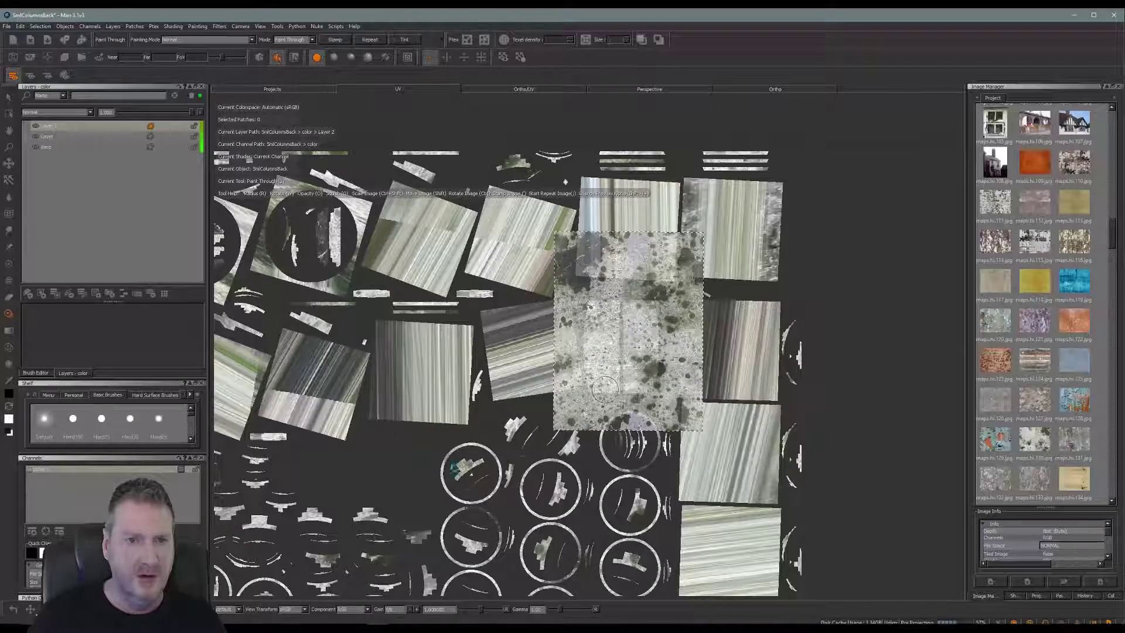
Rotate the stone image to landscape and paint it over the two stretched horizontal shells above the rows of vertical shells.
{"action": "left_click_drag", "start_coordinate": [432, 482], "coordinate": [384, 486], "text": "alt"}
{"action": "mouse_move", "coordinate": [384, 486]}
{"action": "middle_mouse_down", "text": "alt"}
{"action": "mouse_move", "coordinate": [690, 301]}
{"action": "mouse_move", "coordinate": [929, 192]}
{"action": "middle_mouse_up", "text": "alt"}
{"action": "mouse_move", "coordinate": [542, 322]}
{"action": "middle_mouse_down", "text": "alt"}
{"action": "mouse_move", "coordinate": [617, 294]}
{"action": "mouse_move", "coordinate": [739, 283]}
{"action": "middle_mouse_up", "text": "alt"}
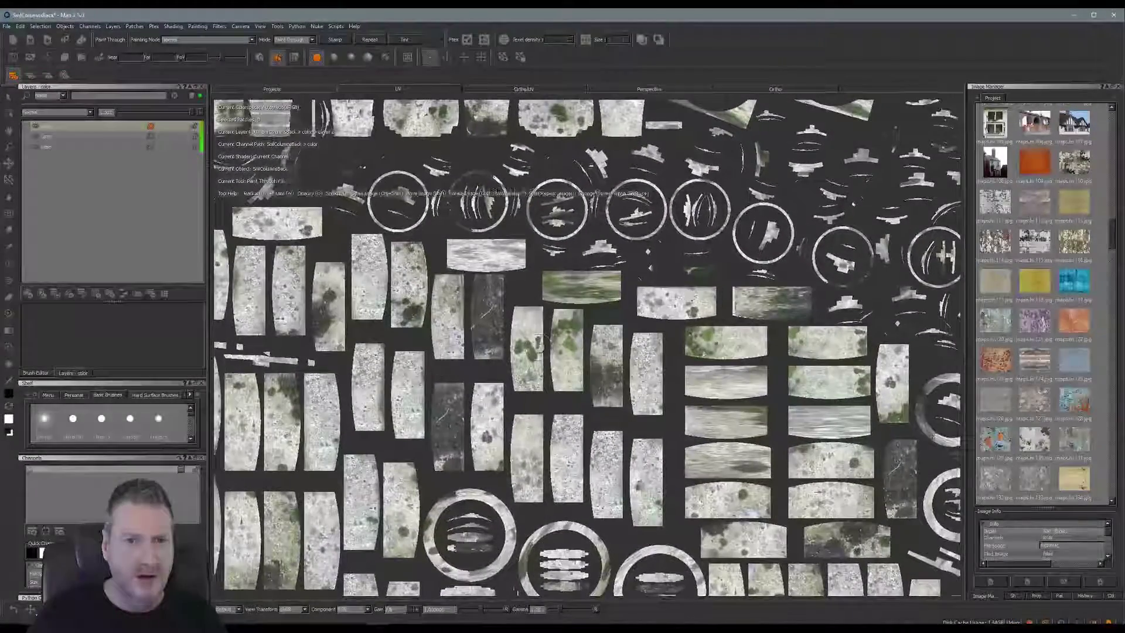
{"action": "middle_click_drag", "start_coordinate": [522, 352], "coordinate": [676, 354], "text": "alt"}
{"action": "mouse_move", "coordinate": [497, 379]}
{"action": "middle_mouse_down", "text": "alt"}
{"action": "mouse_move", "coordinate": [669, 367]}
{"action": "mouse_move", "coordinate": [648, 256]}
{"action": "mouse_move", "coordinate": [583, 372]}
{"action": "middle_mouse_up", "text": "alt"}
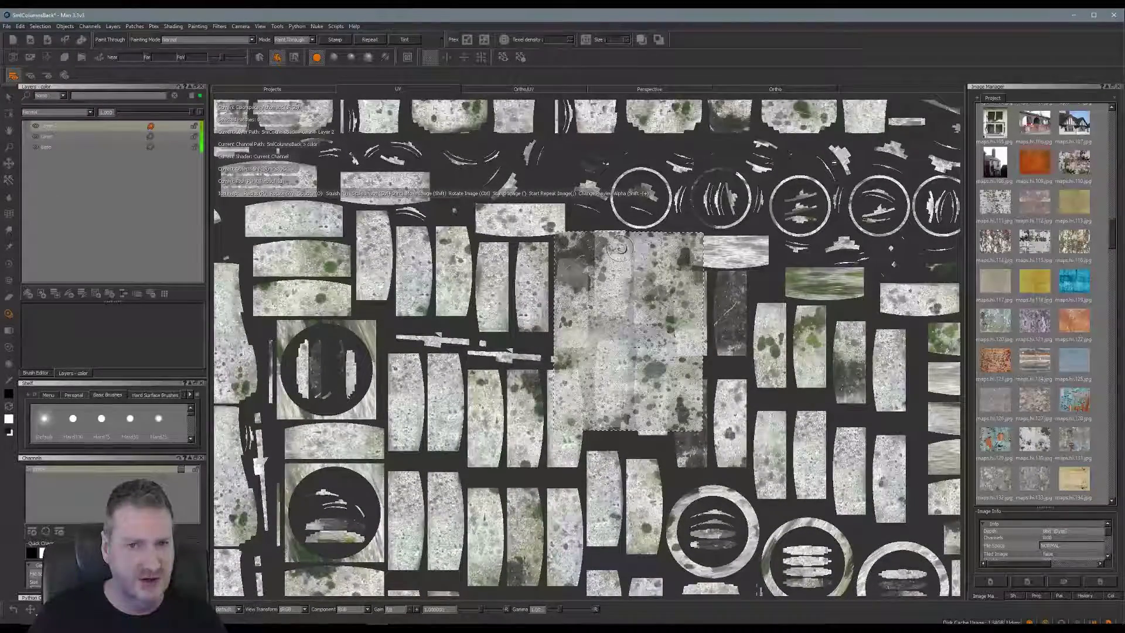
{"action": "mouse_move", "coordinate": [696, 311]}
{"action": "left_mouse_down", "text": "ctrl"}
{"action": "mouse_move", "coordinate": [648, 252]}
{"action": "mouse_move", "coordinate": [617, 249]}
{"action": "left_mouse_up", "text": "ctrl"}
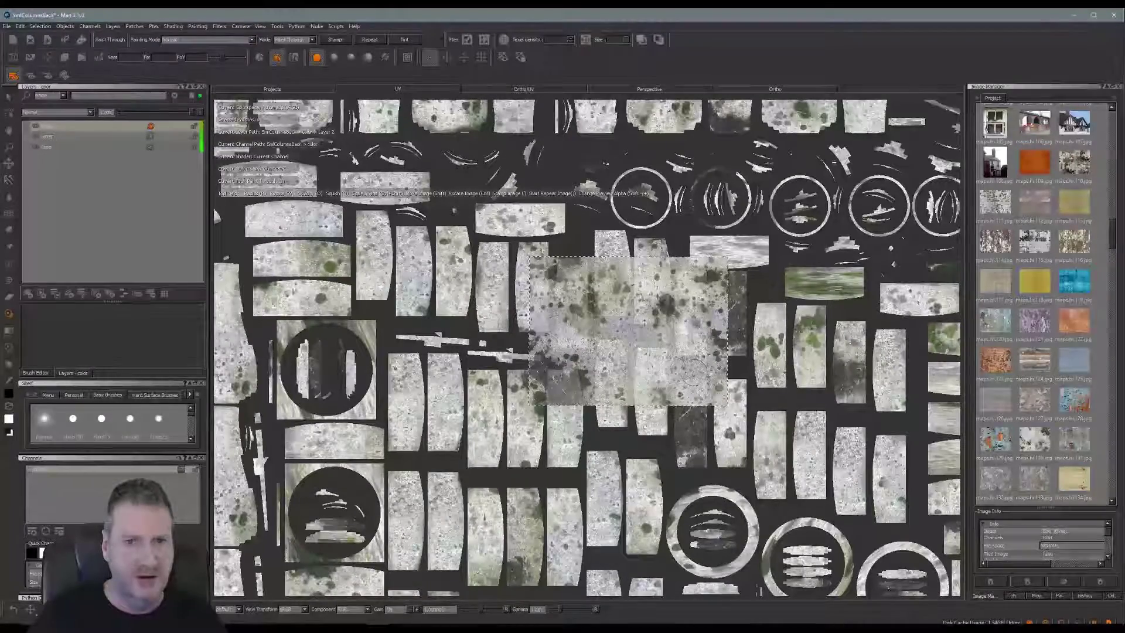
{"action": "left_click_drag", "start_coordinate": [676, 356], "coordinate": [683, 348], "text": "shift"}
{"action": "mouse_move", "coordinate": [765, 284]}
{"action": "left_mouse_down", "text": "shift"}
{"action": "mouse_move", "coordinate": [729, 254]}
{"action": "mouse_move", "coordinate": [737, 277]}
{"action": "mouse_move", "coordinate": [821, 312]}
{"action": "mouse_move", "coordinate": [818, 283]}
{"action": "mouse_move", "coordinate": [849, 280]}
{"action": "mouse_move", "coordinate": [832, 279]}
{"action": "left_mouse_up", "text": "shift"}
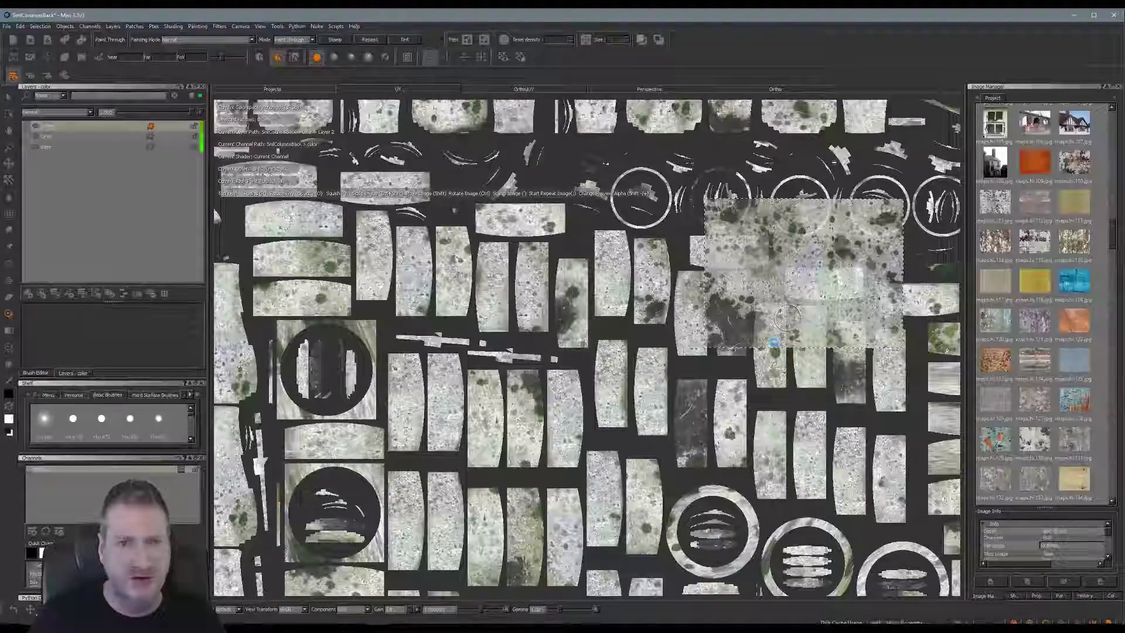
Paint the stone image over the four stretched horizontal shells in the two-column block beside the ring shells.
{"action": "mouse_move", "coordinate": [787, 319]}
{"action": "middle_mouse_down", "text": "alt"}
{"action": "mouse_move", "coordinate": [607, 495]}
{"action": "mouse_move", "coordinate": [597, 520]}
{"action": "middle_mouse_up", "text": "alt"}
{"action": "middle_click_drag", "start_coordinate": [949, 287], "coordinate": [547, 207], "text": "alt"}
{"action": "mouse_move", "coordinate": [379, 544]}
{"action": "middle_mouse_down", "text": "alt"}
{"action": "mouse_move", "coordinate": [361, 349]}
{"action": "mouse_move", "coordinate": [573, 323]}
{"action": "mouse_move", "coordinate": [697, 391]}
{"action": "mouse_move", "coordinate": [724, 386]}
{"action": "middle_mouse_up", "text": "alt"}
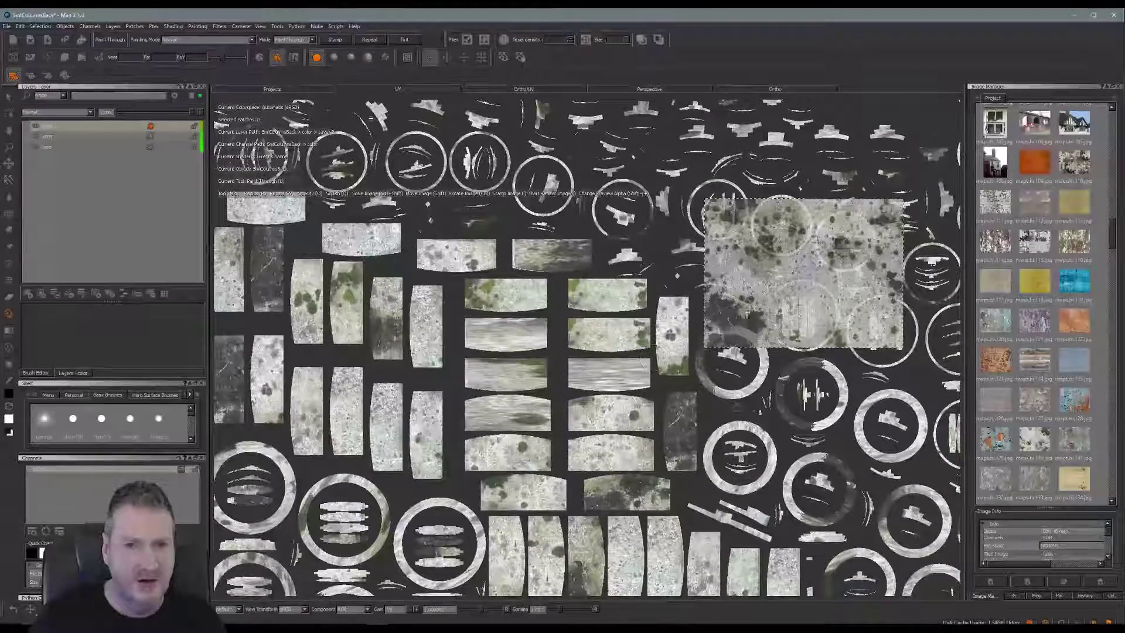
{"action": "mouse_move", "coordinate": [795, 293]}
{"action": "left_mouse_down", "text": "shift"}
{"action": "mouse_move", "coordinate": [613, 375]}
{"action": "mouse_move", "coordinate": [526, 349]}
{"action": "mouse_move", "coordinate": [511, 329]}
{"action": "left_mouse_up", "text": "shift"}
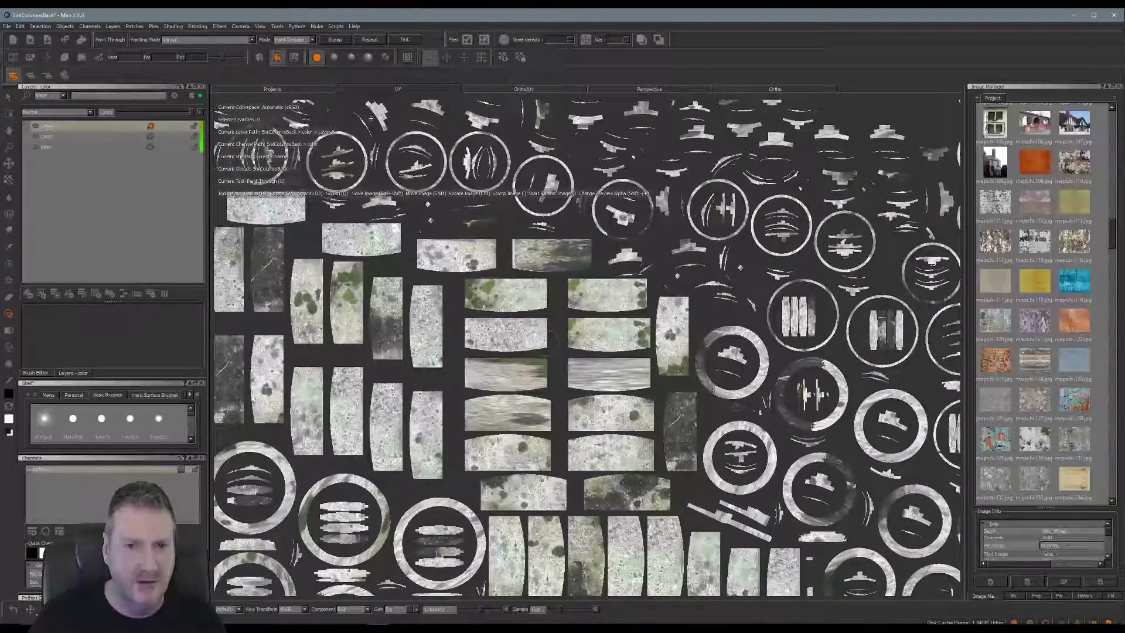
{"action": "left_click_drag", "start_coordinate": [549, 342], "coordinate": [612, 385], "text": "shift"}
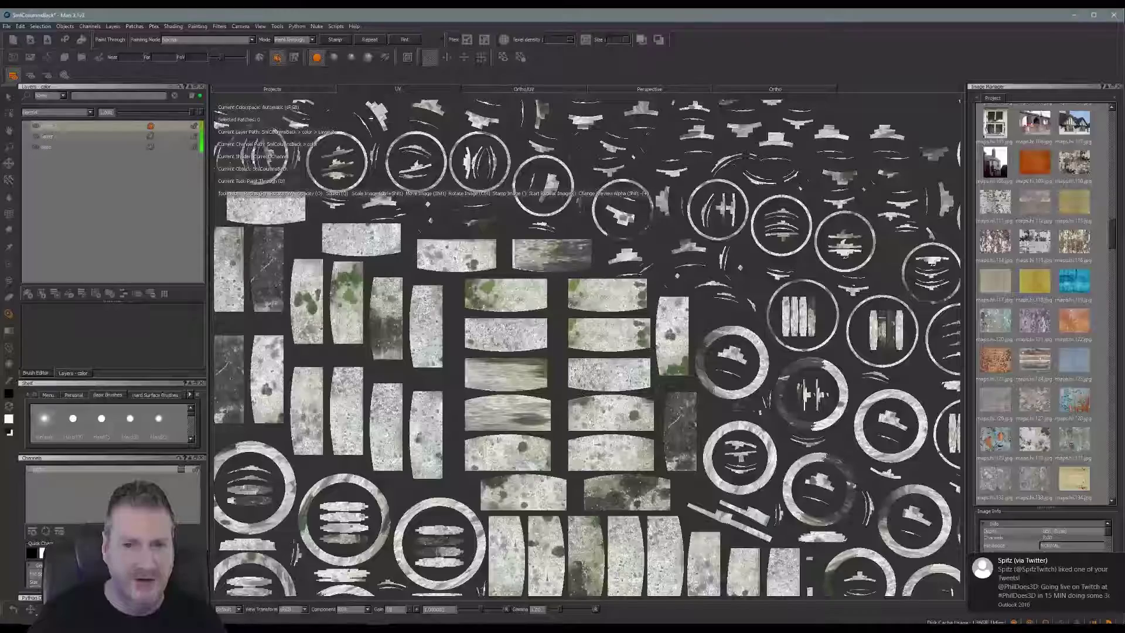
{"action": "left_click_drag", "start_coordinate": [707, 349], "coordinate": [646, 378], "text": "shift"}
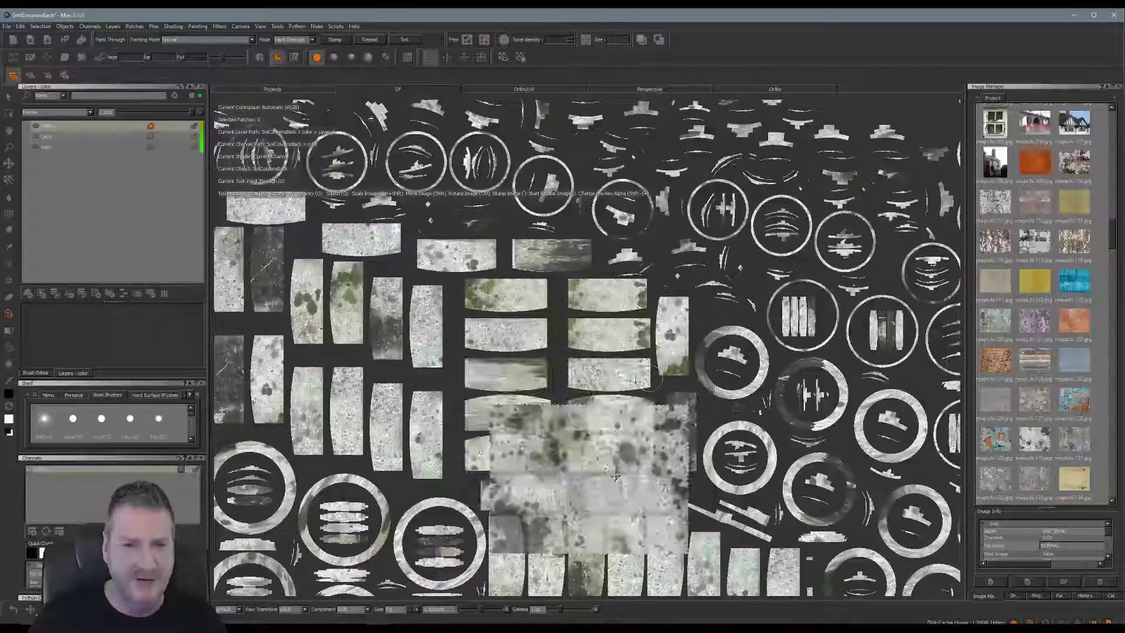
{"action": "left_click_drag", "start_coordinate": [616, 476], "coordinate": [551, 388], "text": "shift"}
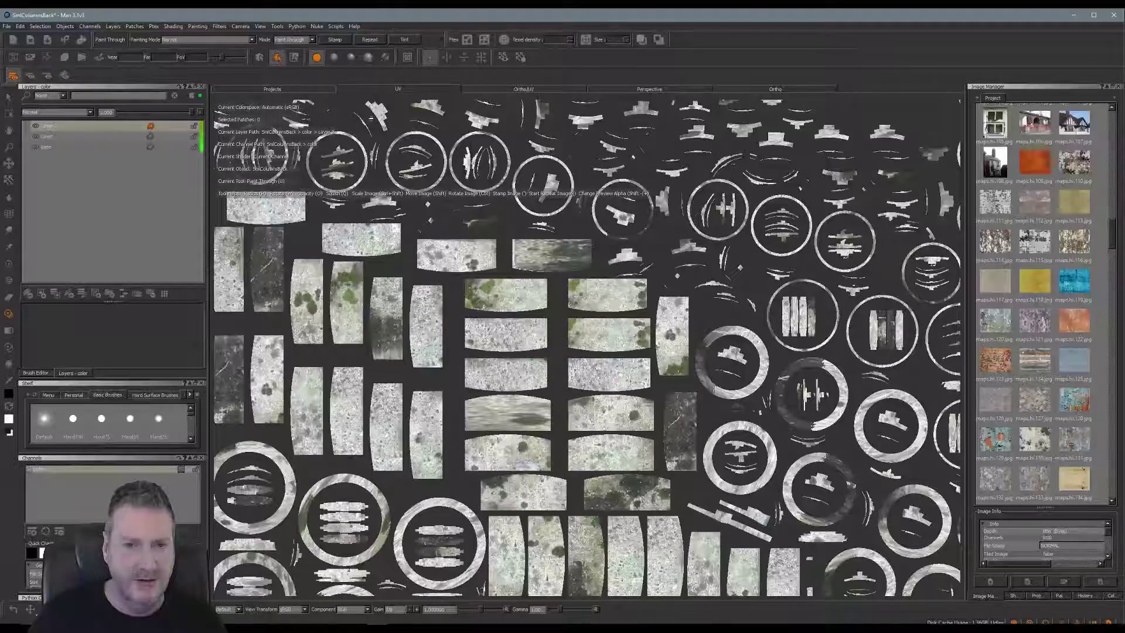
{"action": "left_click_drag", "start_coordinate": [574, 424], "coordinate": [576, 432], "text": "shift"}
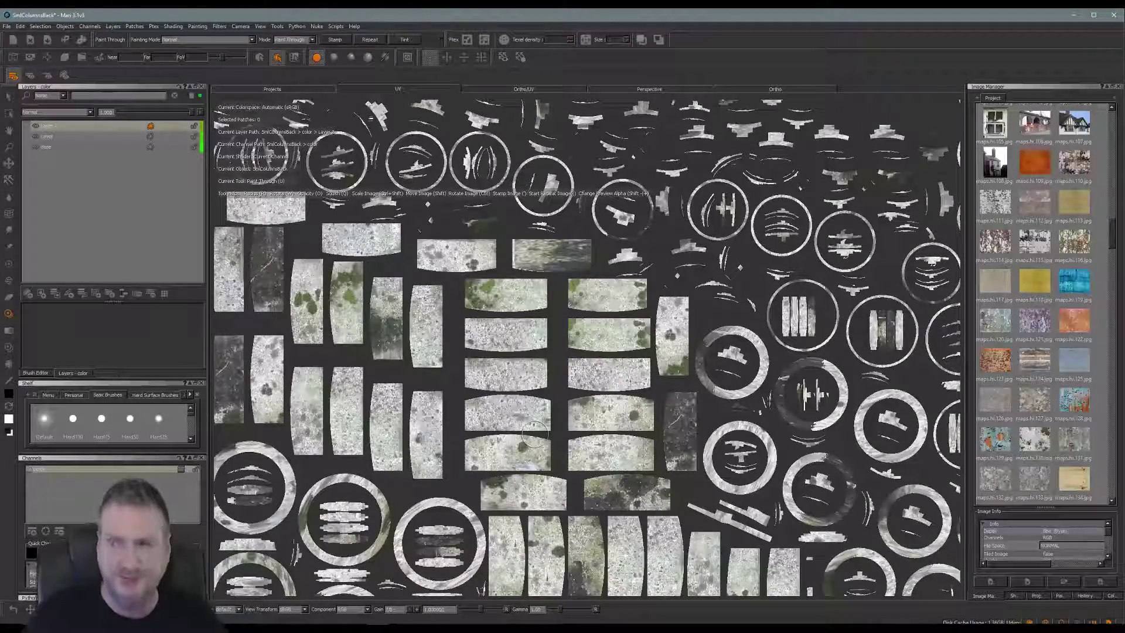
Paint the stone image over the horizontal shell above the diagonally streaked square and the upper stretched horizontal shell among the nearby ring shells.
{"action": "middle_click_drag", "start_coordinate": [553, 421], "coordinate": [785, 358], "text": "alt"}
{"action": "left_click_drag", "start_coordinate": [427, 350], "coordinate": [703, 407], "text": "alt+shift"}
{"action": "middle_click_drag", "start_coordinate": [643, 398], "coordinate": [594, 249]}
{"action": "left_click_drag", "start_coordinate": [505, 405], "coordinate": [524, 343], "text": "shift"}
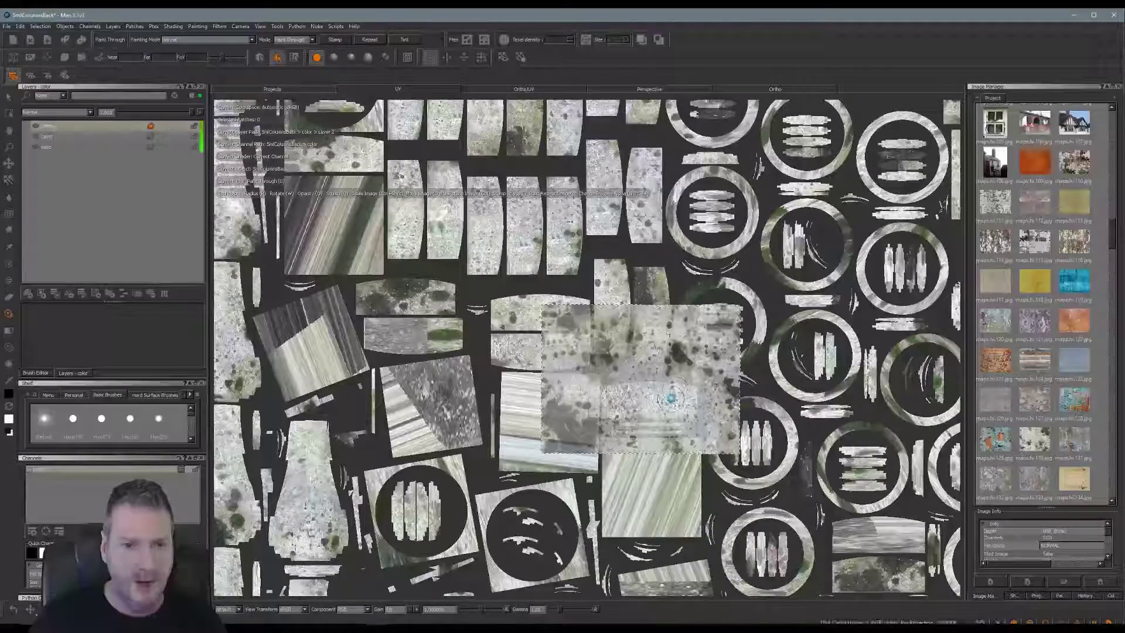
{"action": "middle_click_drag", "start_coordinate": [674, 397], "coordinate": [464, 216]}
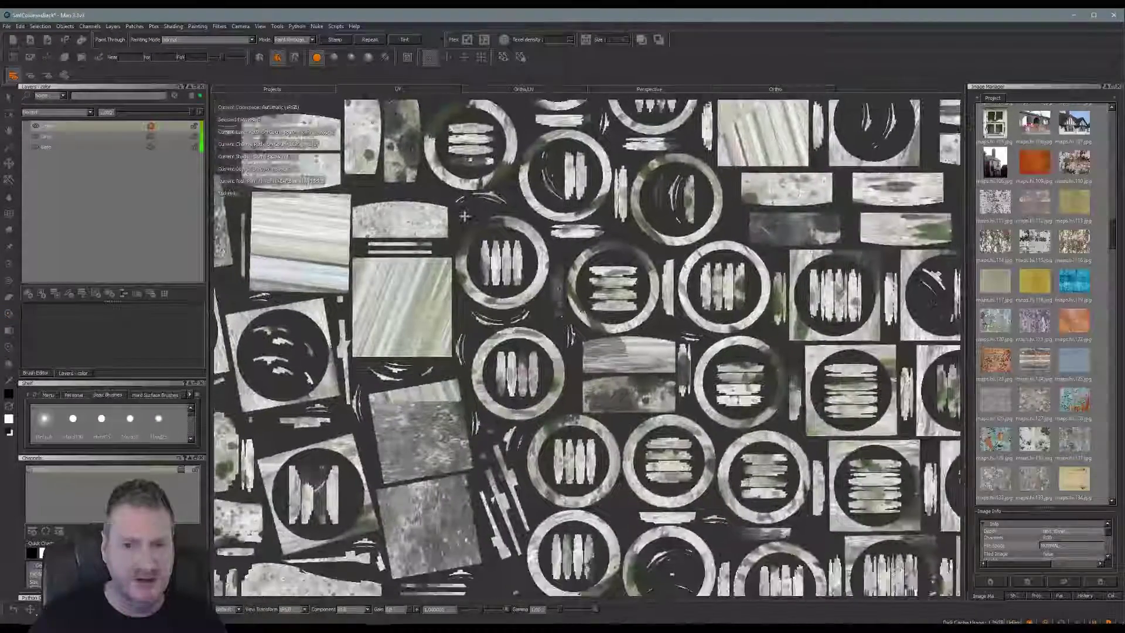
{"action": "left_click", "coordinate": [643, 345]}
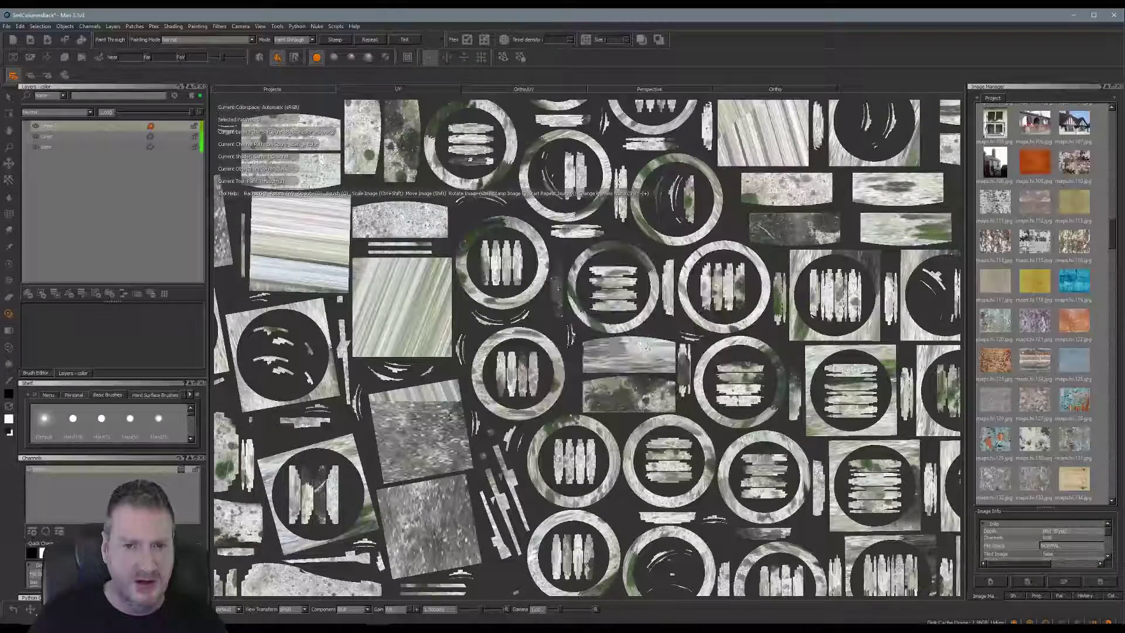
{"action": "mouse_move", "coordinate": [643, 345]}
{"action": "left_mouse_down"}
{"action": "mouse_move", "coordinate": [609, 358]}
{"action": "mouse_move", "coordinate": [644, 346]}
{"action": "left_mouse_up"}
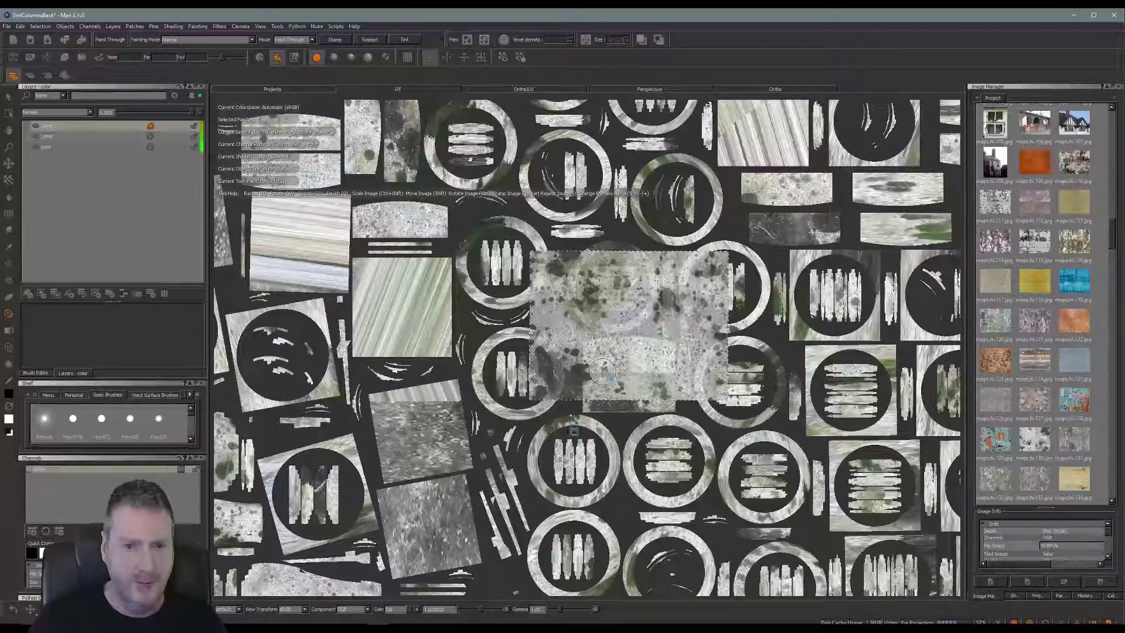
Paint the stone image over the five stretched horizontal shells around and below the square with the circular cutout.
{"action": "middle_click_drag", "start_coordinate": [630, 331], "coordinate": [600, 346], "text": "alt"}
{"action": "scroll", "coordinate": [544, 444], "scroll_direction": "up", "scroll_amount": 5}
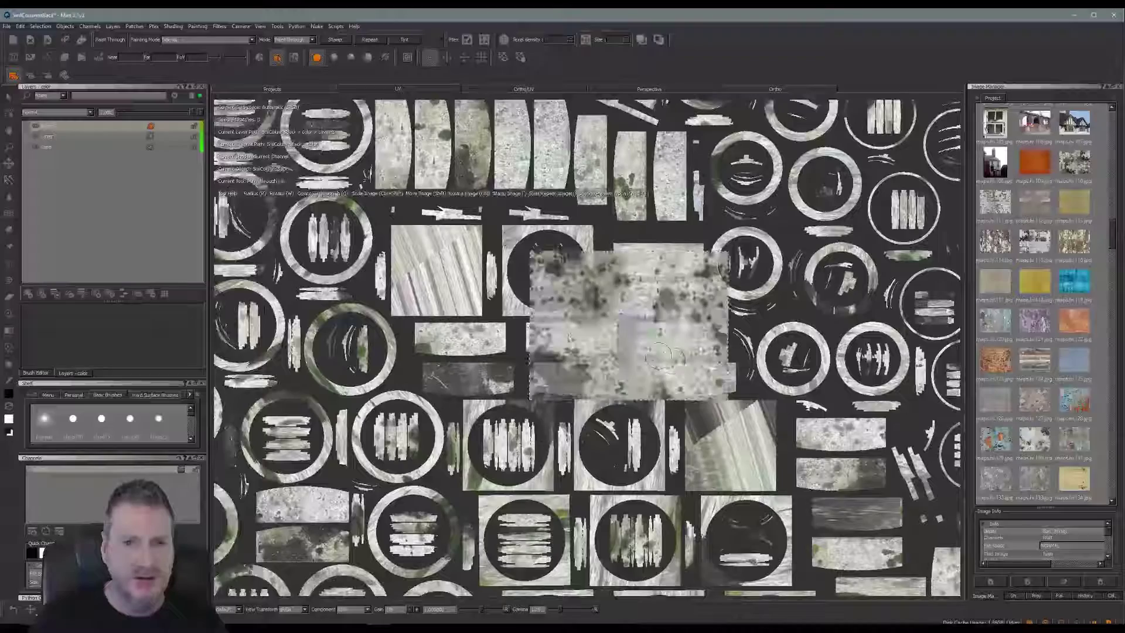
{"action": "mouse_move", "coordinate": [675, 342]}
{"action": "left_mouse_down", "text": "shift"}
{"action": "mouse_move", "coordinate": [697, 431]}
{"action": "mouse_move", "coordinate": [690, 258]}
{"action": "left_mouse_up", "text": "shift"}
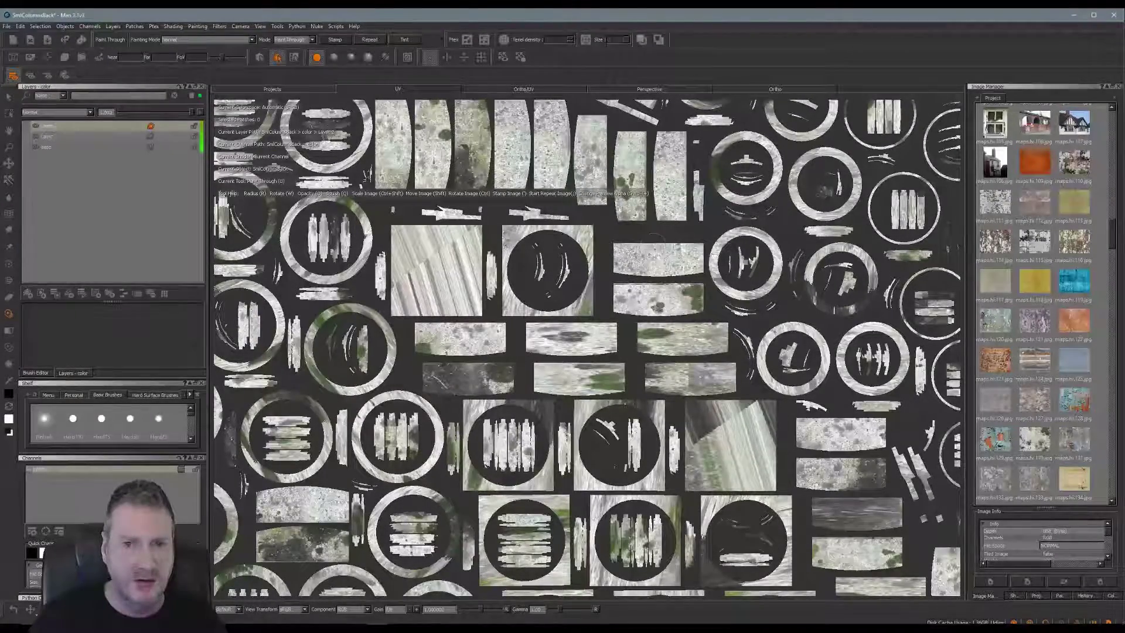
{"action": "mouse_move", "coordinate": [688, 288]}
{"action": "left_mouse_down", "text": "shift"}
{"action": "mouse_move", "coordinate": [696, 310]}
{"action": "mouse_move", "coordinate": [717, 279]}
{"action": "mouse_move", "coordinate": [716, 240]}
{"action": "mouse_move", "coordinate": [726, 367]}
{"action": "left_mouse_up", "text": "shift"}
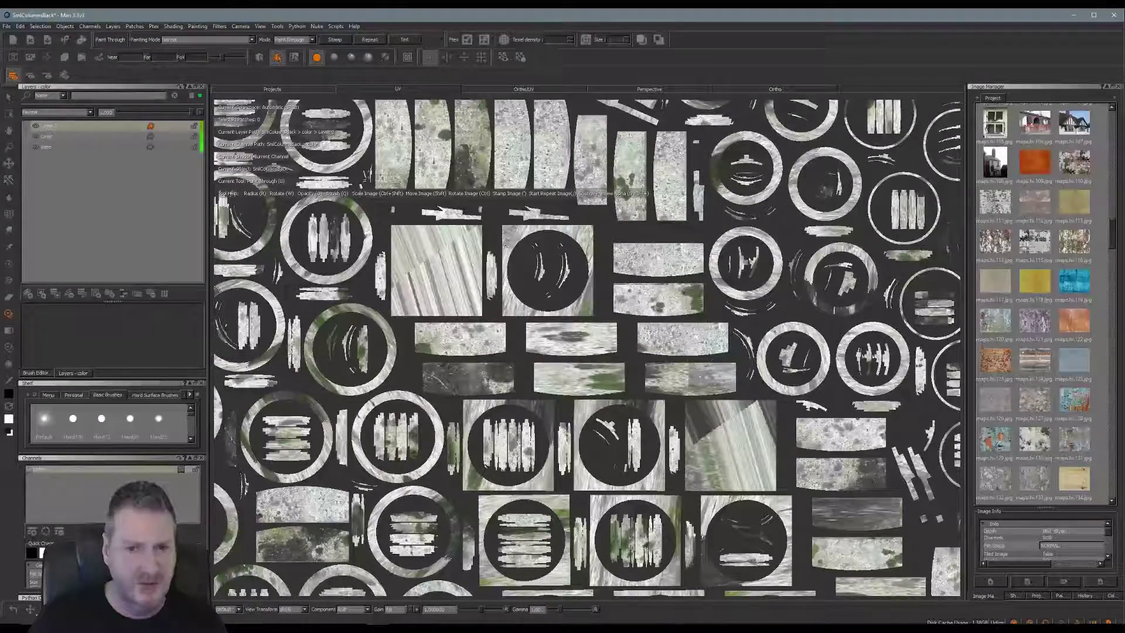
{"action": "left_click_drag", "start_coordinate": [717, 326], "coordinate": [705, 386], "text": "shift"}
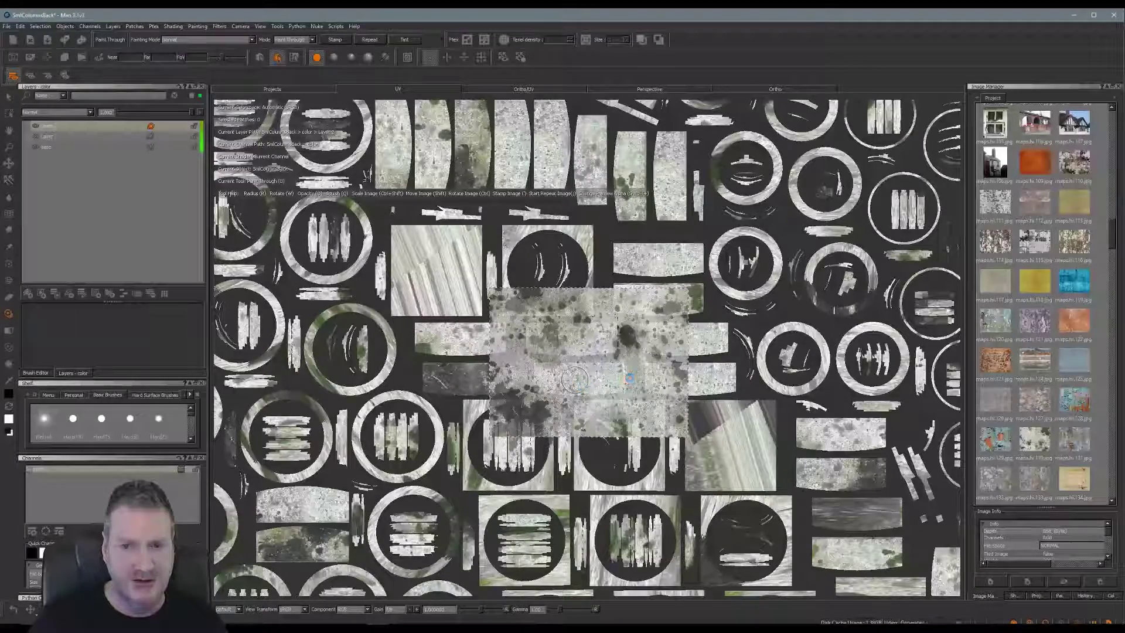
Paint the stone image over the three stretched horizontal shells in the staggered column beside the squares with circular cutouts.
{"action": "middle_click_drag", "start_coordinate": [812, 528], "coordinate": [540, 359], "text": "alt"}
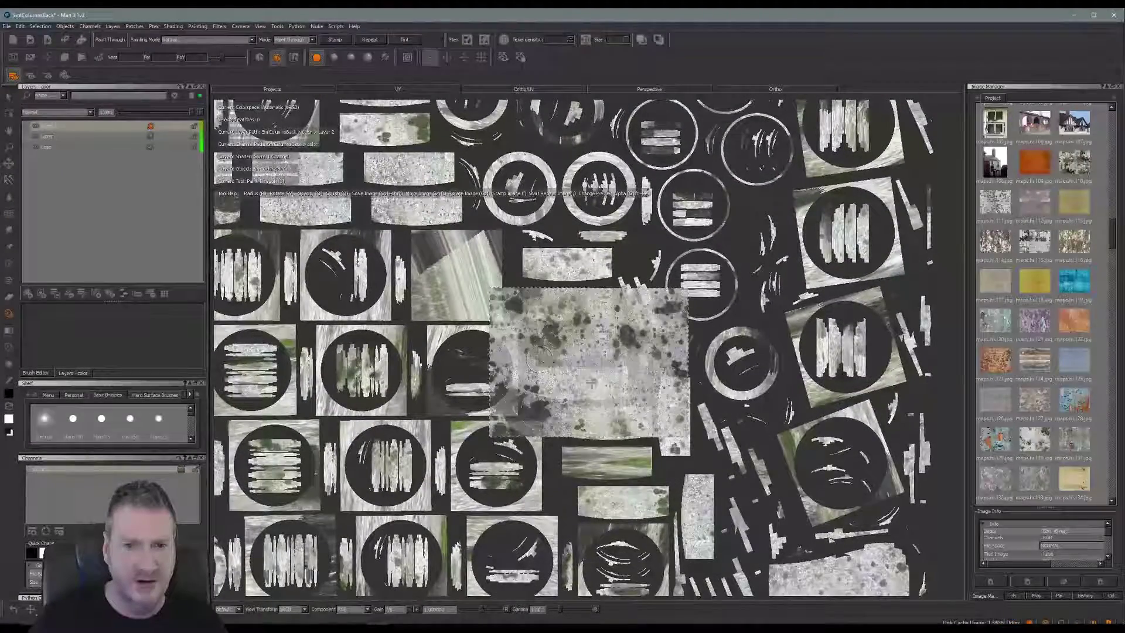
{"action": "mouse_move", "coordinate": [591, 383]}
{"action": "left_mouse_down", "text": "shift"}
{"action": "mouse_move", "coordinate": [656, 494]}
{"action": "mouse_move", "coordinate": [582, 334]}
{"action": "mouse_move", "coordinate": [581, 350]}
{"action": "mouse_move", "coordinate": [556, 343]}
{"action": "mouse_move", "coordinate": [612, 347]}
{"action": "mouse_move", "coordinate": [713, 274]}
{"action": "mouse_move", "coordinate": [657, 424]}
{"action": "left_mouse_up", "text": "shift"}
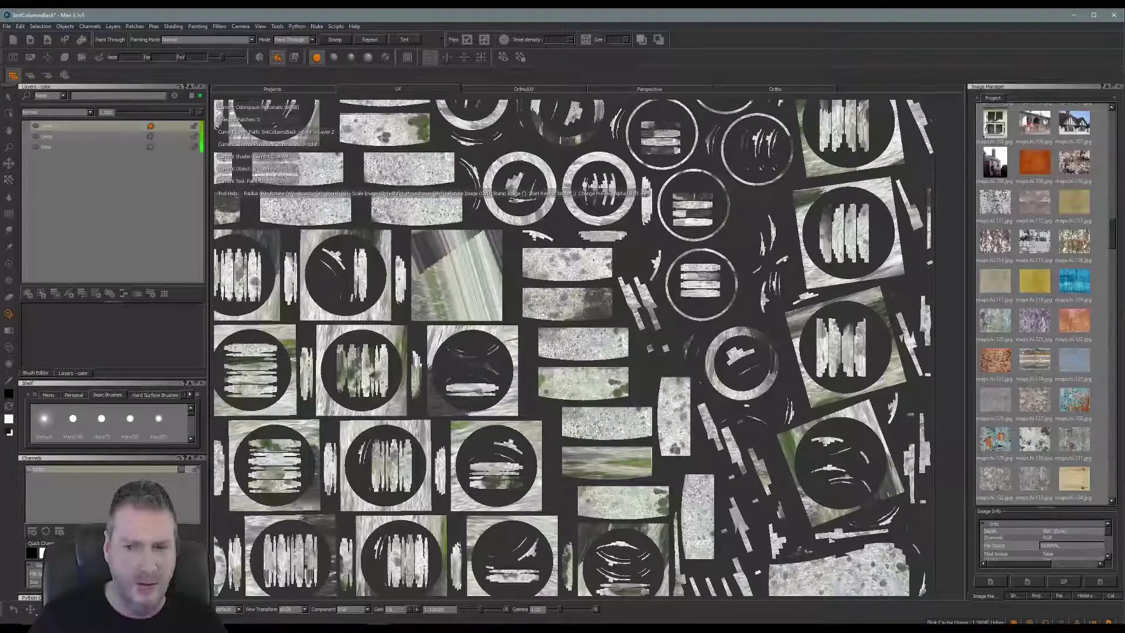
{"action": "left_click_drag", "start_coordinate": [647, 314], "coordinate": [648, 443], "text": "shift"}
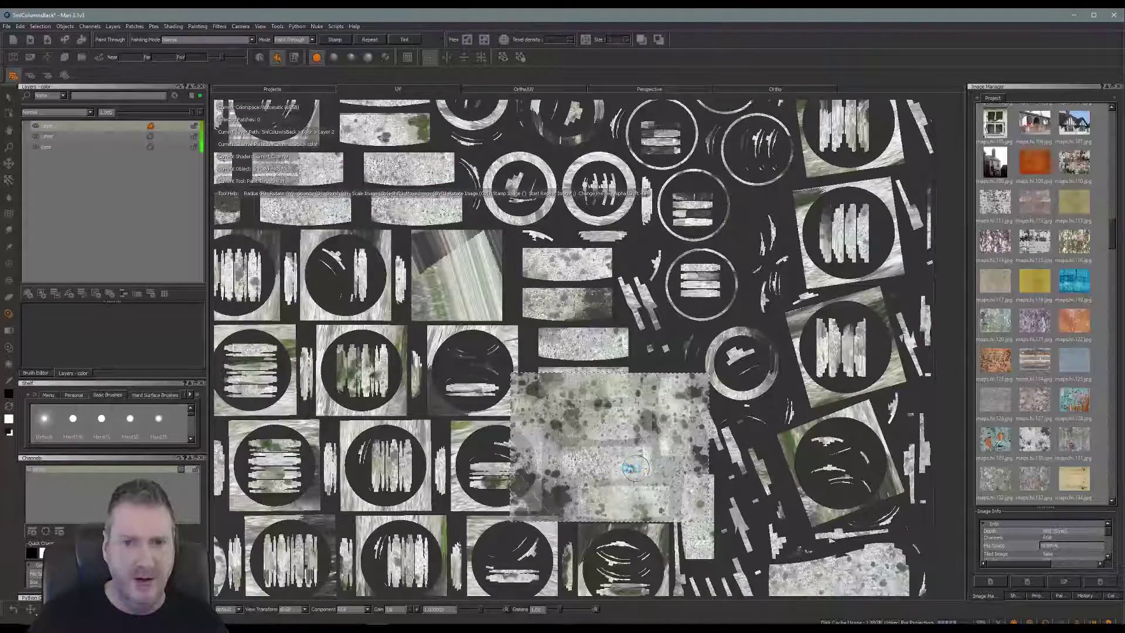
Check the baluster, tilted-square and ring shell areas of the UV layout for remaining stretched paint.
{"action": "mouse_move", "coordinate": [621, 468]}
{"action": "middle_mouse_down", "text": "alt"}
{"action": "mouse_move", "coordinate": [921, 348]}
{"action": "mouse_move", "coordinate": [1093, 401]}
{"action": "middle_mouse_up", "text": "alt"}
{"action": "middle_click_drag", "start_coordinate": [586, 346], "coordinate": [960, 491], "text": "alt"}
{"action": "middle_click_drag", "start_coordinate": [675, 586], "coordinate": [635, 374], "text": "alt"}
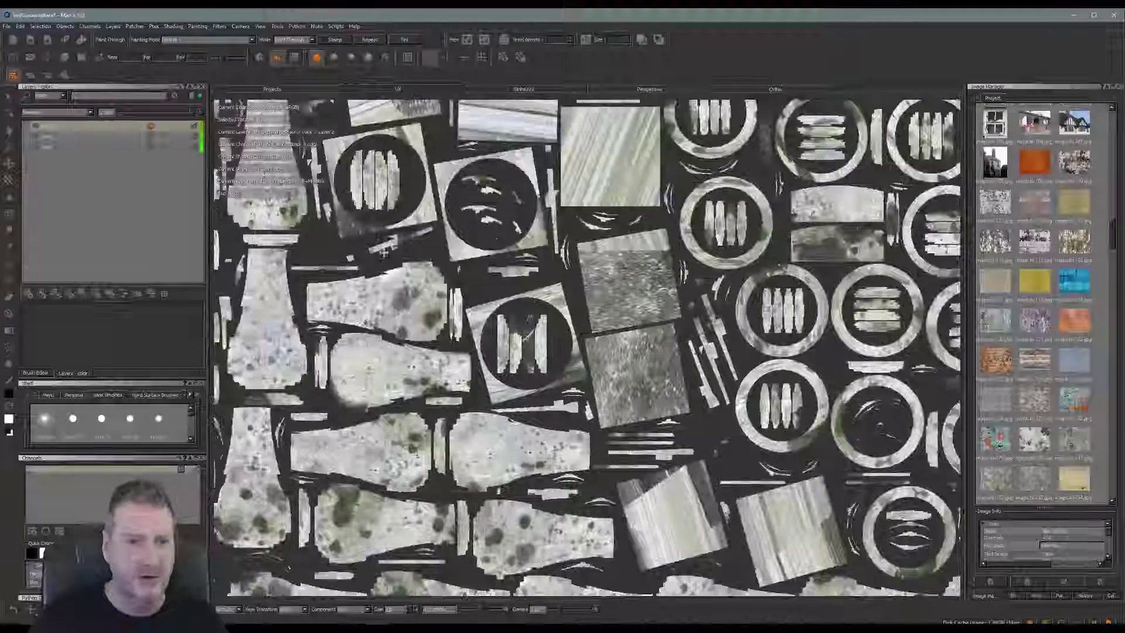
{"action": "middle_click_drag", "start_coordinate": [759, 500], "coordinate": [354, 408], "text": "alt"}
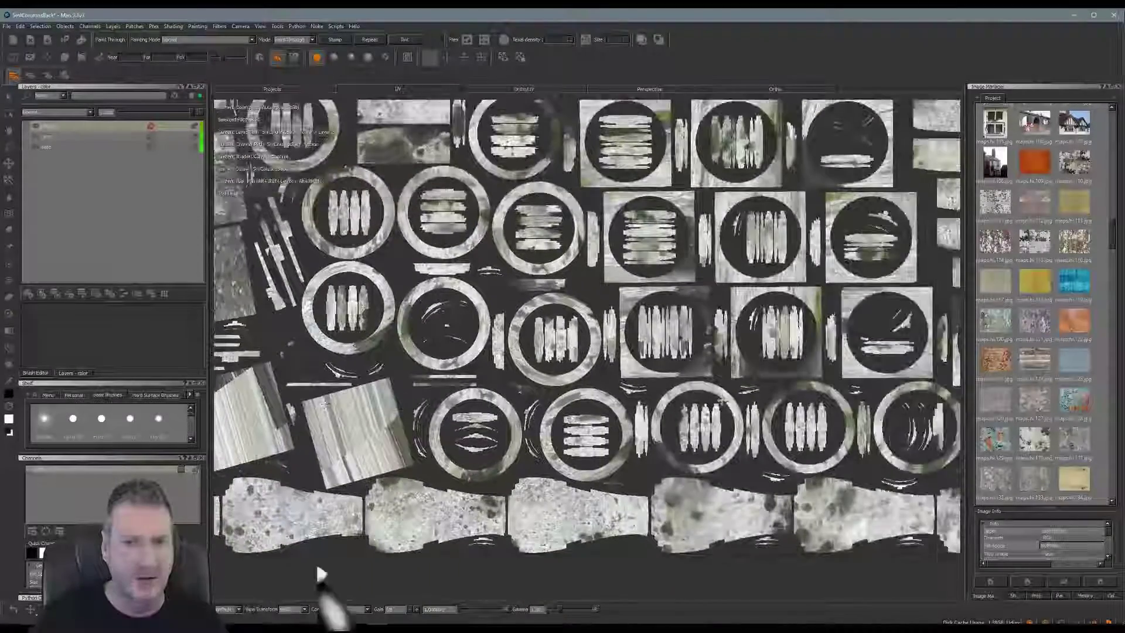
Check the lower baluster shells and the whole UV layout for rectangular and square shells with stretched paint.
{"action": "middle_click_drag", "start_coordinate": [723, 401], "coordinate": [380, 408], "text": "alt"}
{"action": "middle_click_drag", "start_coordinate": [861, 320], "coordinate": [828, 586], "text": "alt"}
{"action": "middle_click_drag", "start_coordinate": [605, 398], "coordinate": [697, 532], "text": "alt"}
{"action": "middle_click_drag", "start_coordinate": [565, 102], "coordinate": [761, 273], "text": "alt"}
{"action": "scroll", "coordinate": [586, 346], "scroll_direction": "down", "scroll_amount": 8}
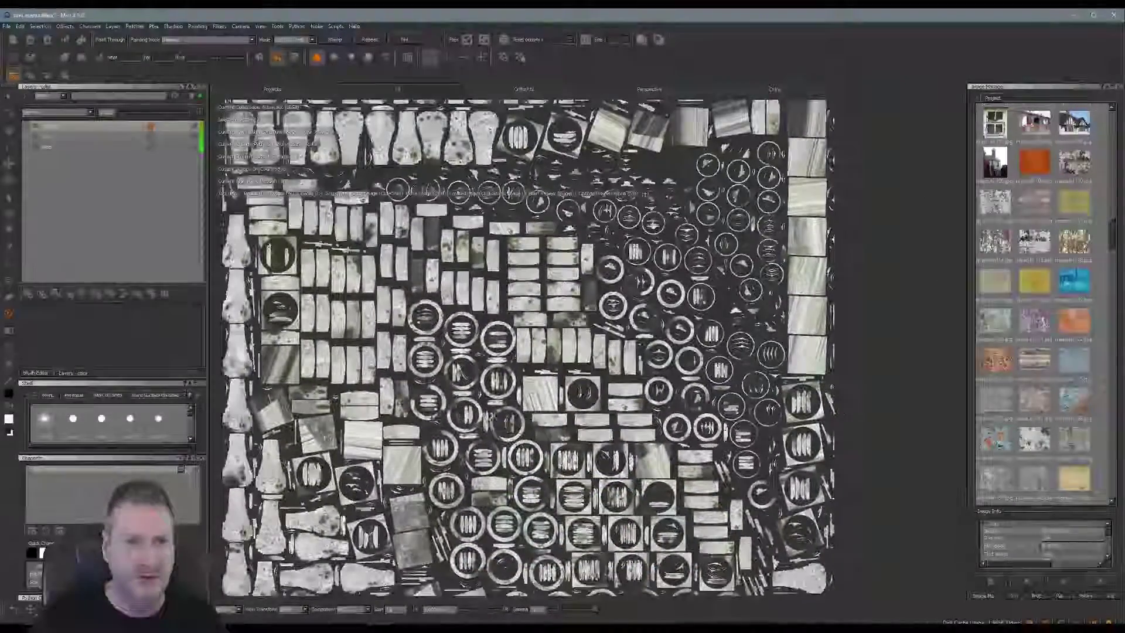
{"action": "middle_click_drag", "start_coordinate": [487, 419], "coordinate": [548, 381], "text": "alt"}
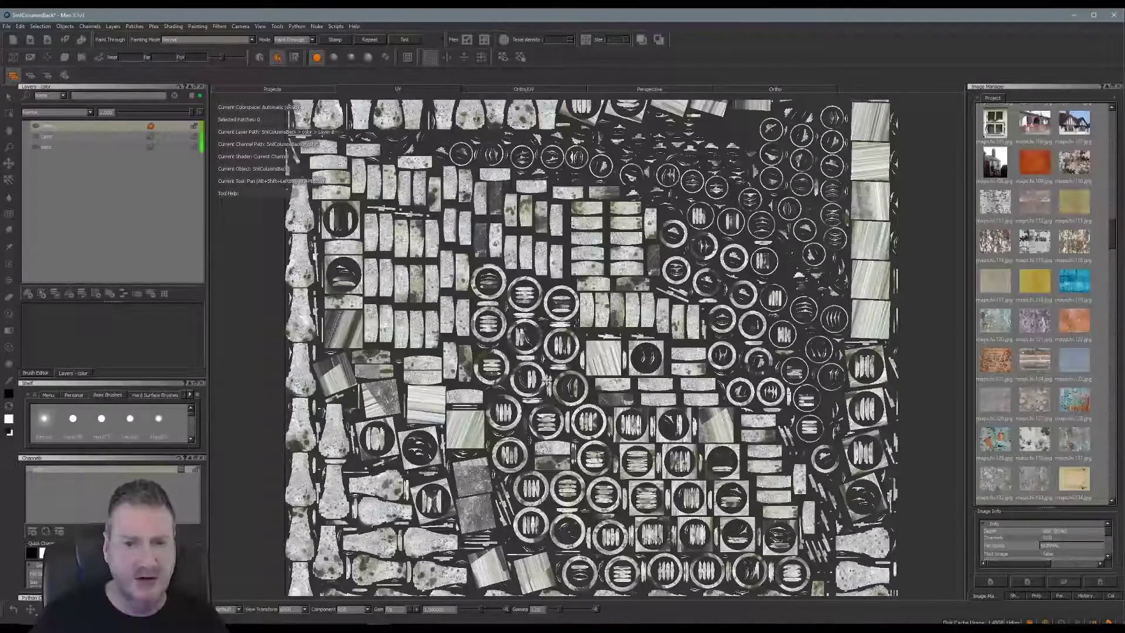
{"action": "key", "text": "t"}
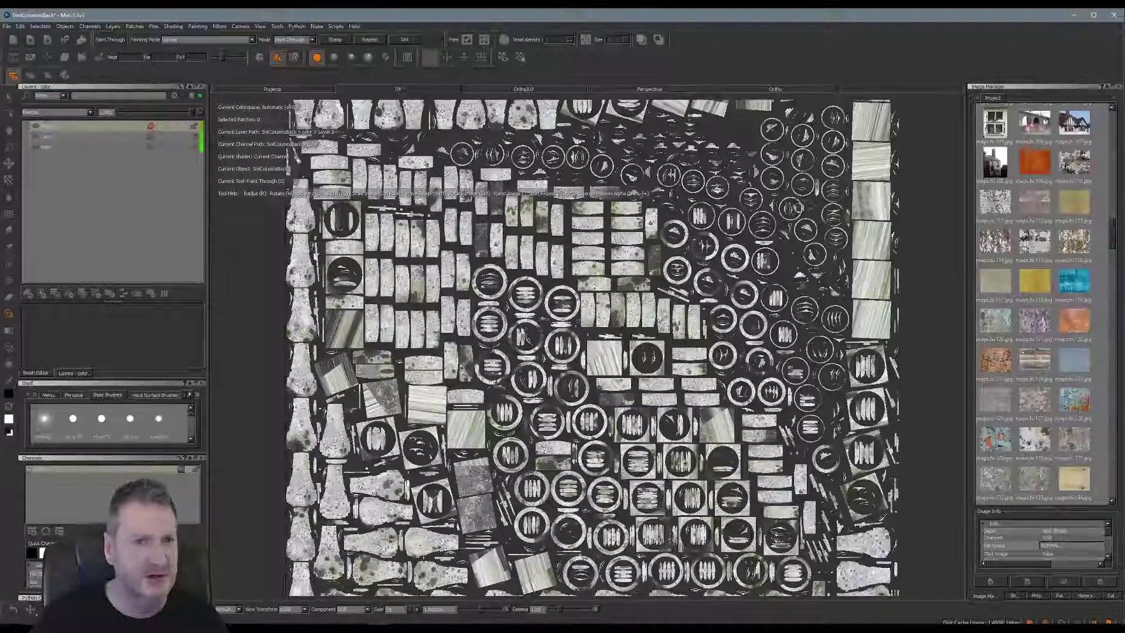
Frame the full row of columns straight-on in the orthographic view and add a new paint layer on top of the layer stack.
{"action": "left_click", "coordinate": [775, 88]}
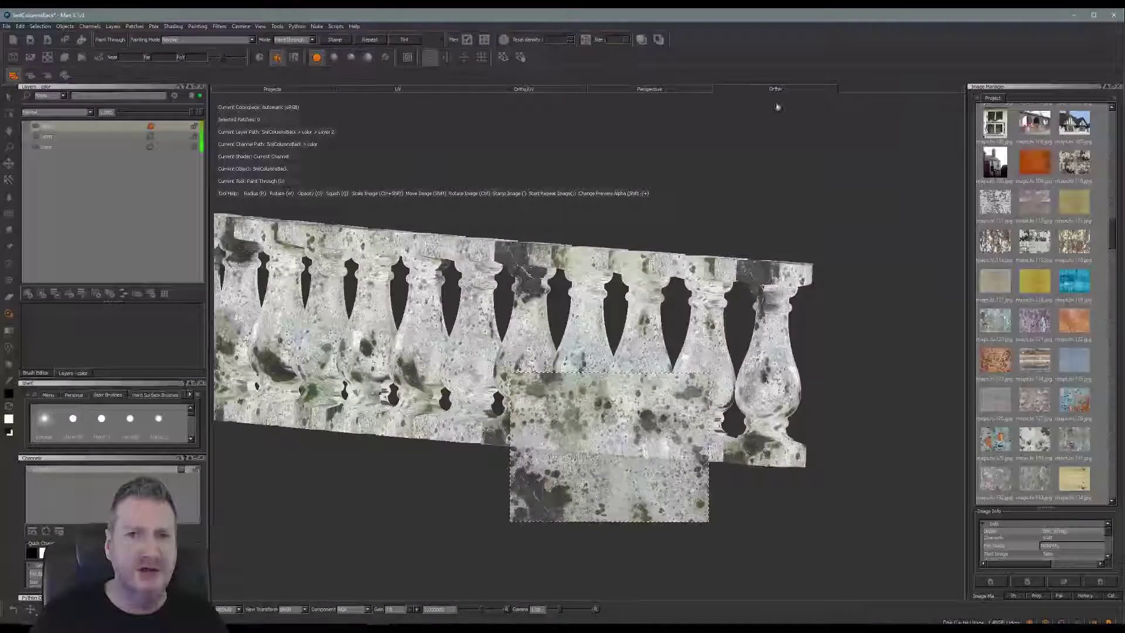
{"action": "mouse_move", "coordinate": [643, 213]}
{"action": "left_mouse_down", "text": "alt"}
{"action": "mouse_move", "coordinate": [632, 226]}
{"action": "mouse_move", "coordinate": [728, 206]}
{"action": "mouse_move", "coordinate": [465, 211]}
{"action": "mouse_move", "coordinate": [510, 306]}
{"action": "left_mouse_up", "text": "alt"}
{"action": "right_click_drag", "start_coordinate": [510, 306], "coordinate": [480, 306], "text": "alt"}
{"action": "middle_click_drag", "start_coordinate": [491, 328], "coordinate": [518, 329], "text": "alt"}
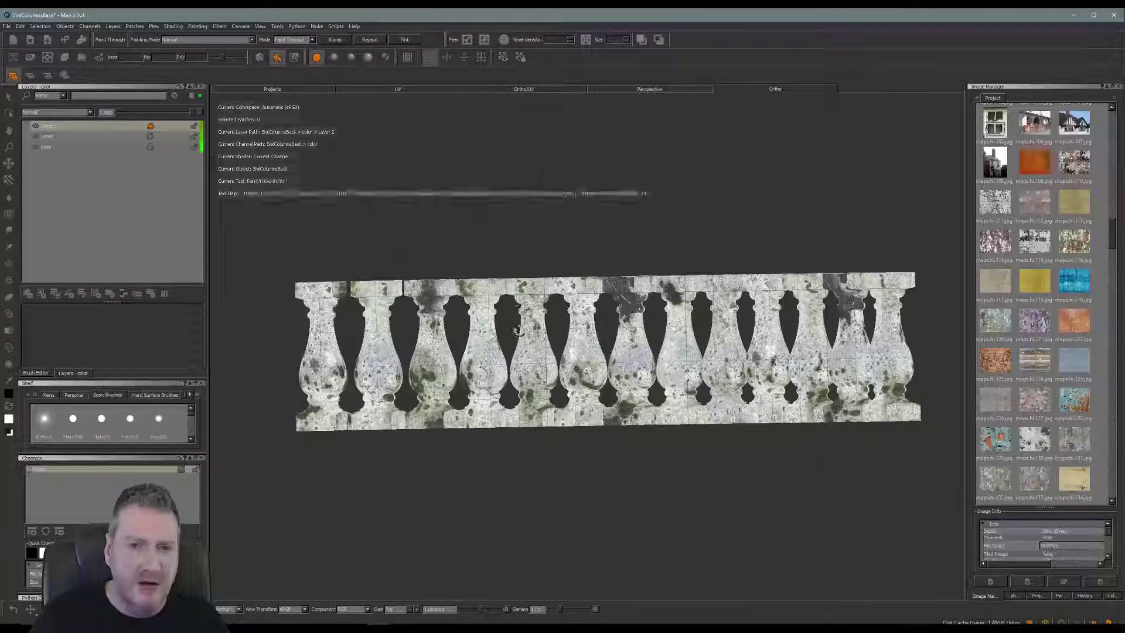
{"action": "left_click_drag", "start_coordinate": [517, 330], "coordinate": [627, 332], "text": "alt"}
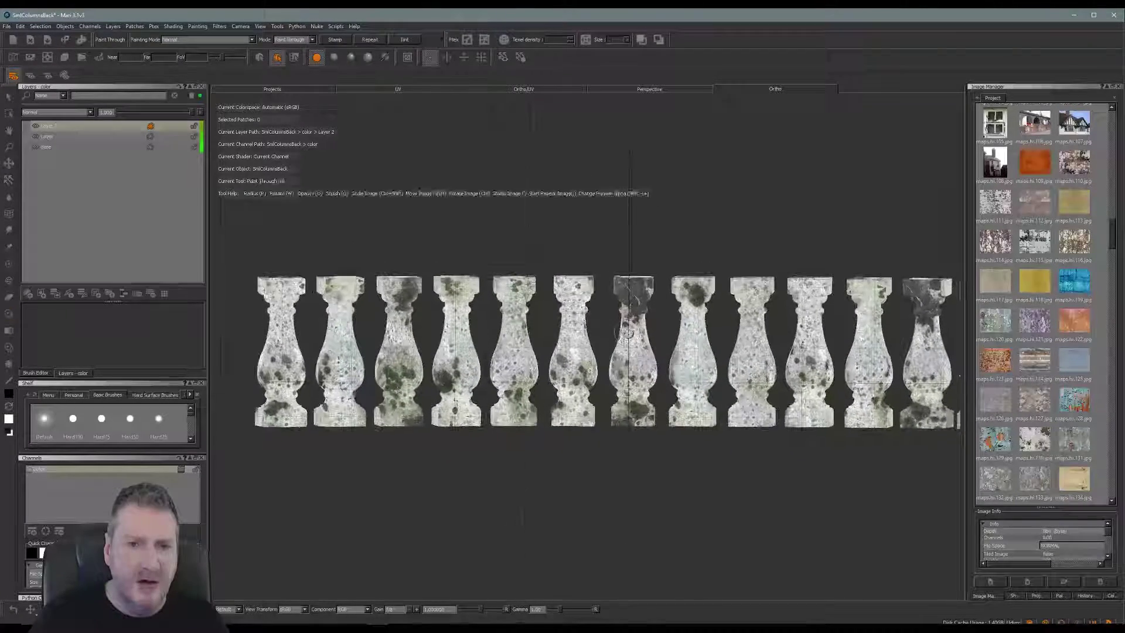
{"action": "key", "text": "a"}
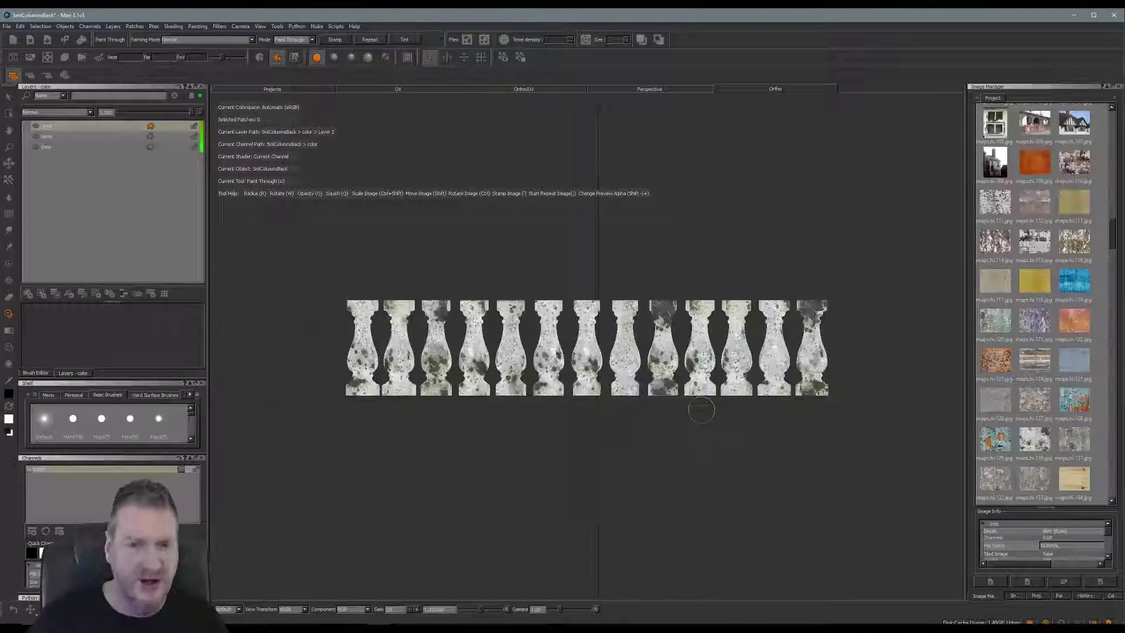
{"action": "right_click_drag", "start_coordinate": [557, 462], "coordinate": [614, 468], "text": "alt"}
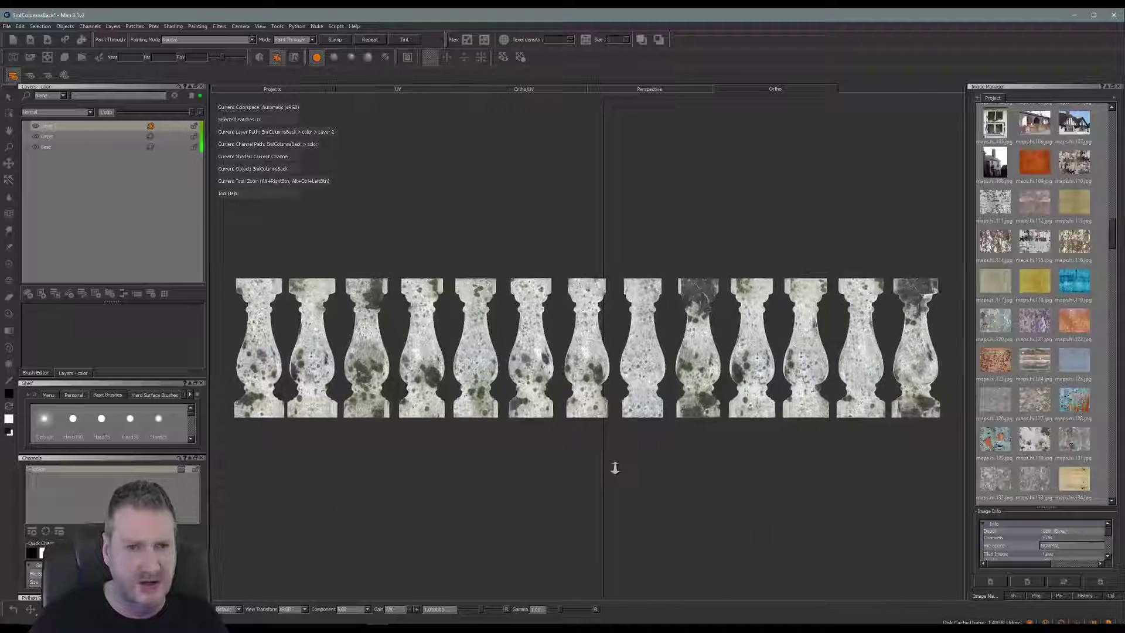
{"action": "left_click", "coordinate": [27, 294]}
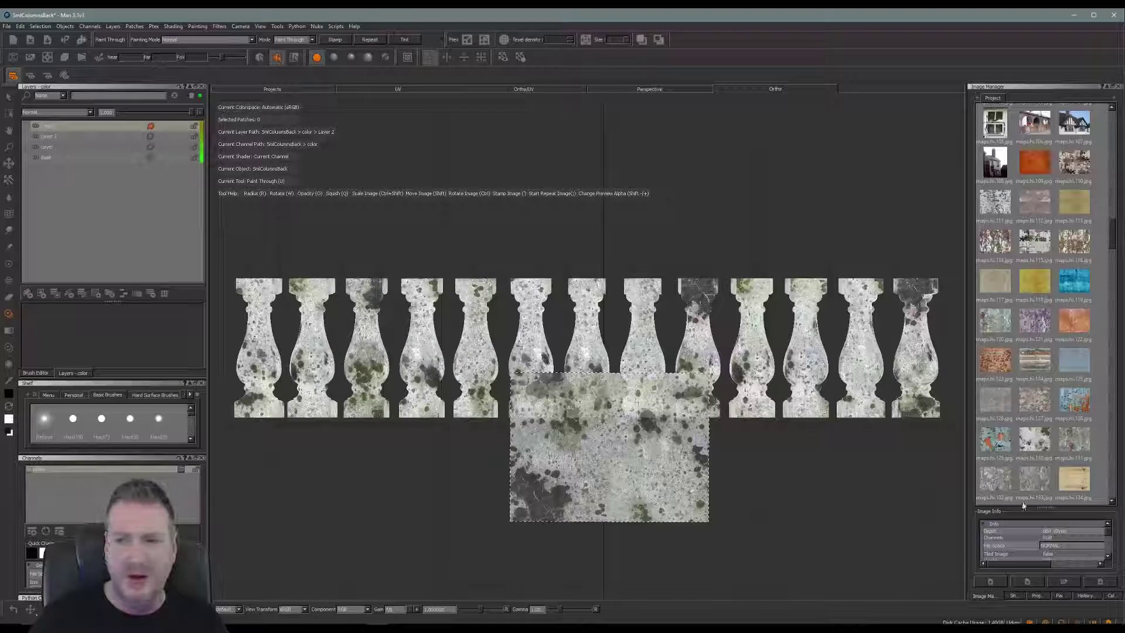
Enable the edge mask in the projection settings and save the project.
{"action": "left_click", "coordinate": [1037, 595]}
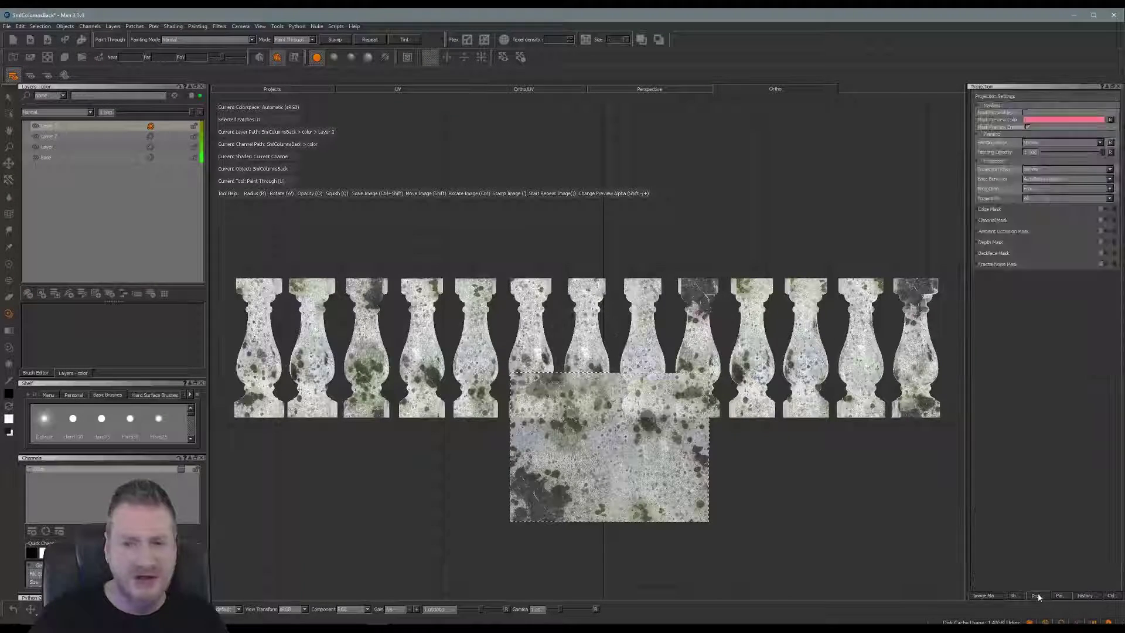
{"action": "left_click", "coordinate": [1102, 209]}
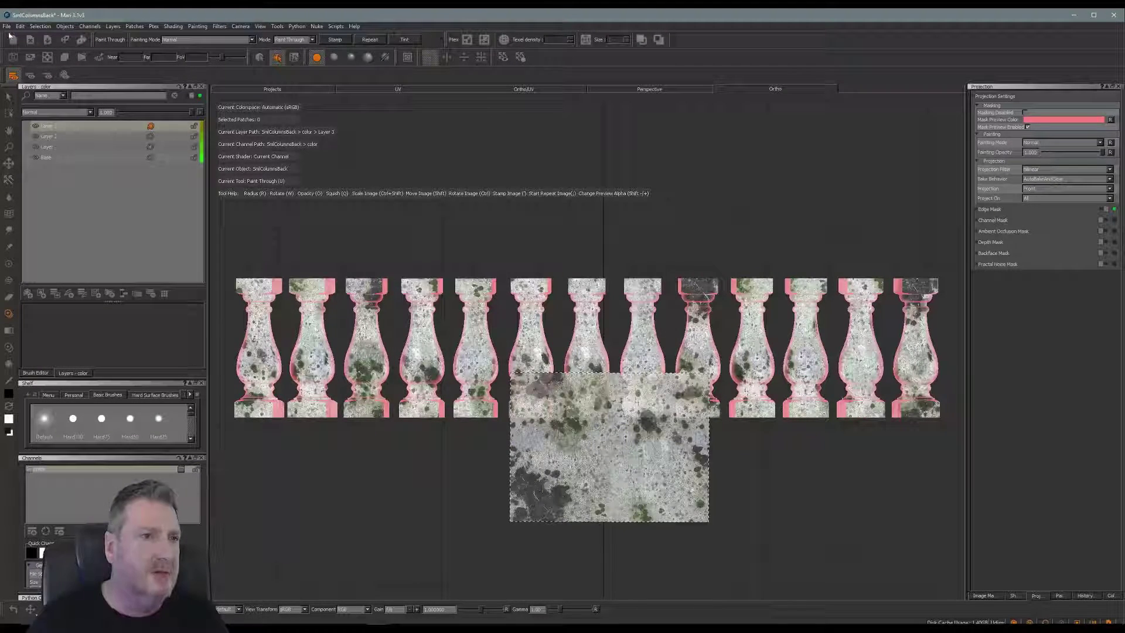
{"action": "left_click", "coordinate": [7, 26]}
{"action": "left_click", "coordinate": [24, 109]}
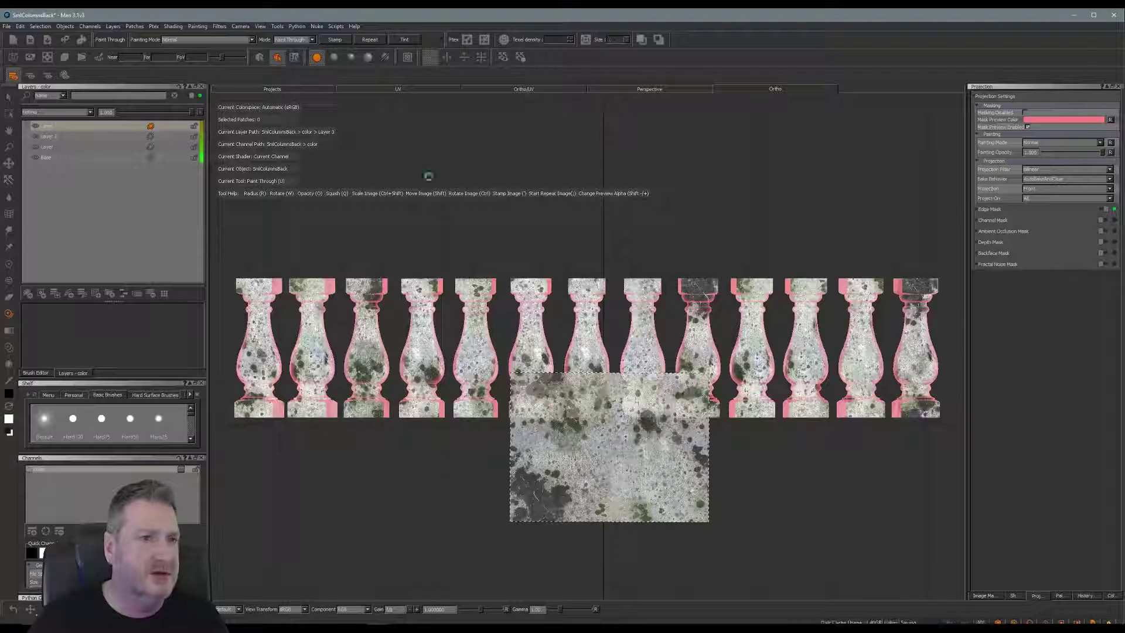